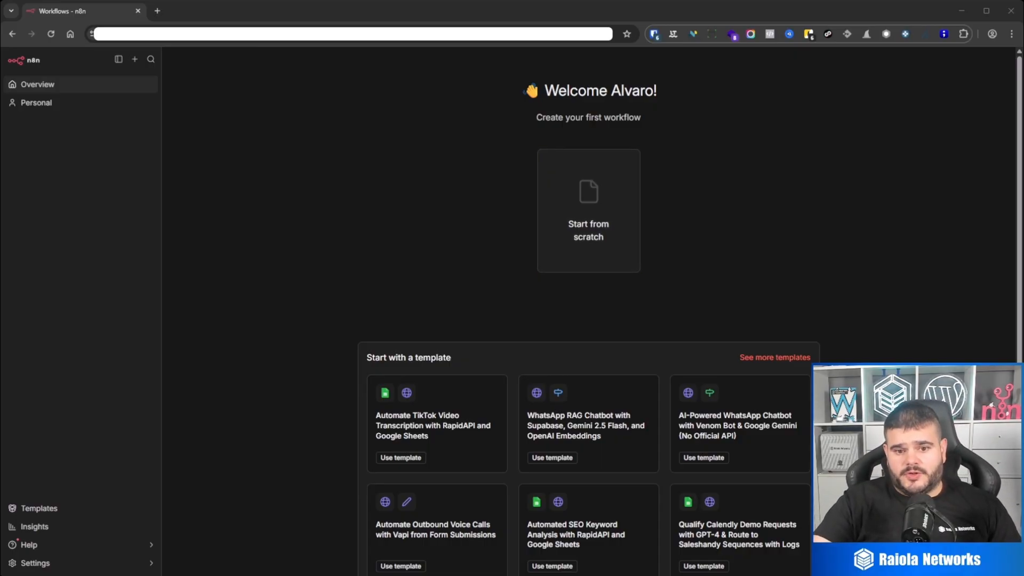
# Examine the node-by-node execution log of the Mautic to GoHighLevel V2 workflow, and close that workflow.
pyautogui.scroll(-1, 592, 320)
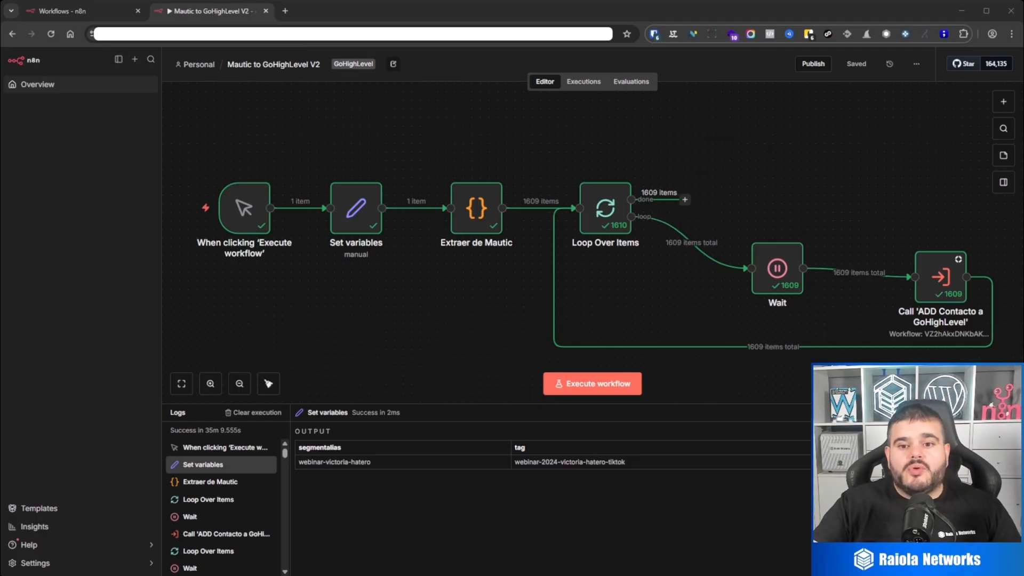
pyautogui.scroll(-3, 224, 510)
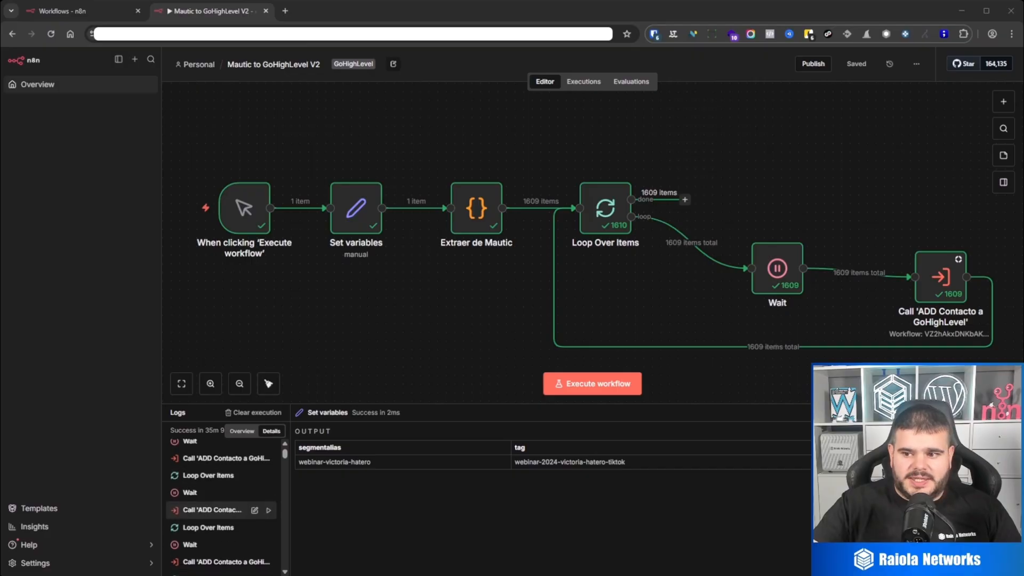
pyautogui.scroll(-5, 224, 510)
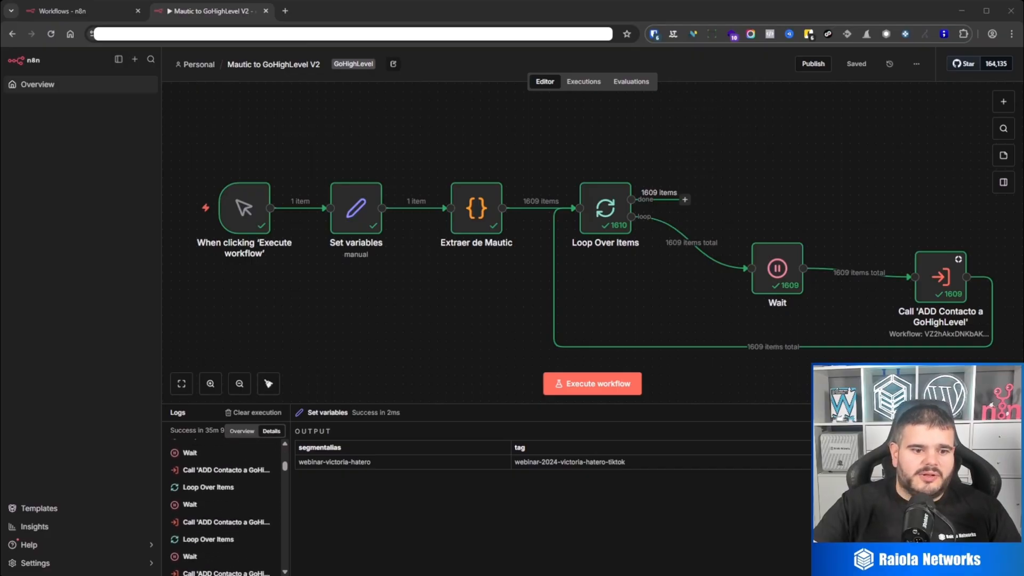
pyautogui.scroll(-5, 224, 507)
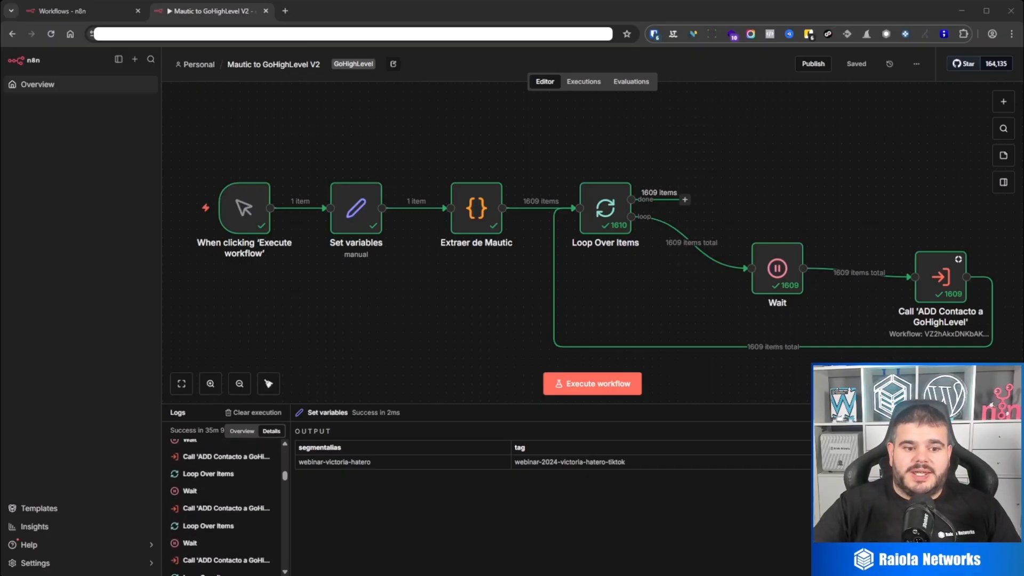
pyautogui.scroll(-5, 224, 507)
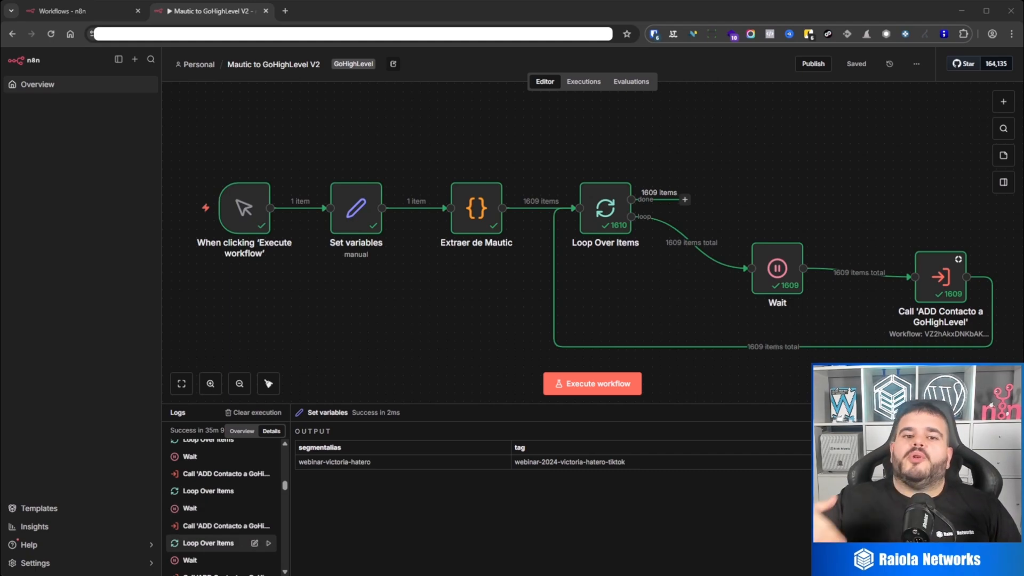
pyautogui.scroll(-5, 224, 543)
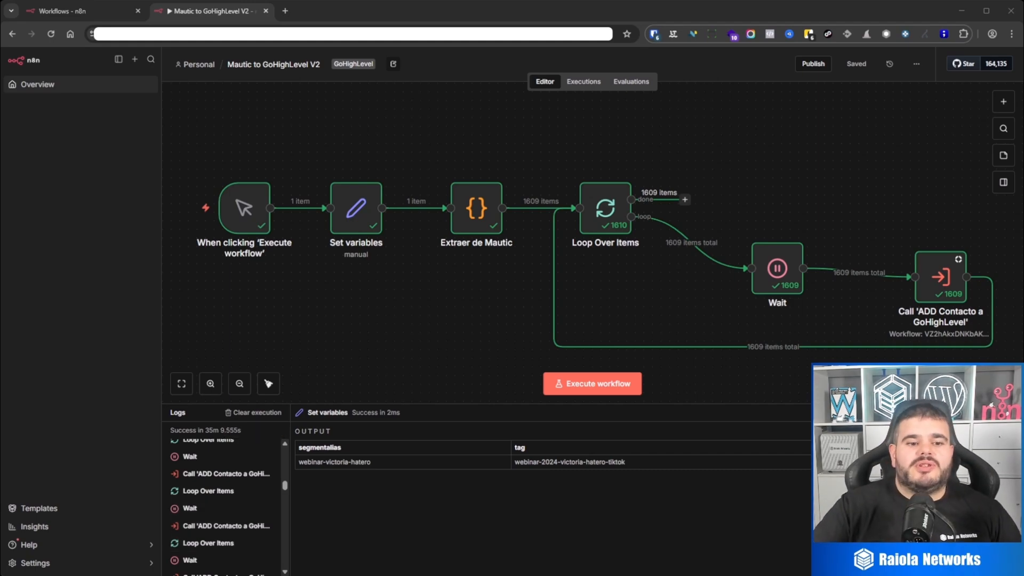
pyautogui.scroll(-1, 224, 534)
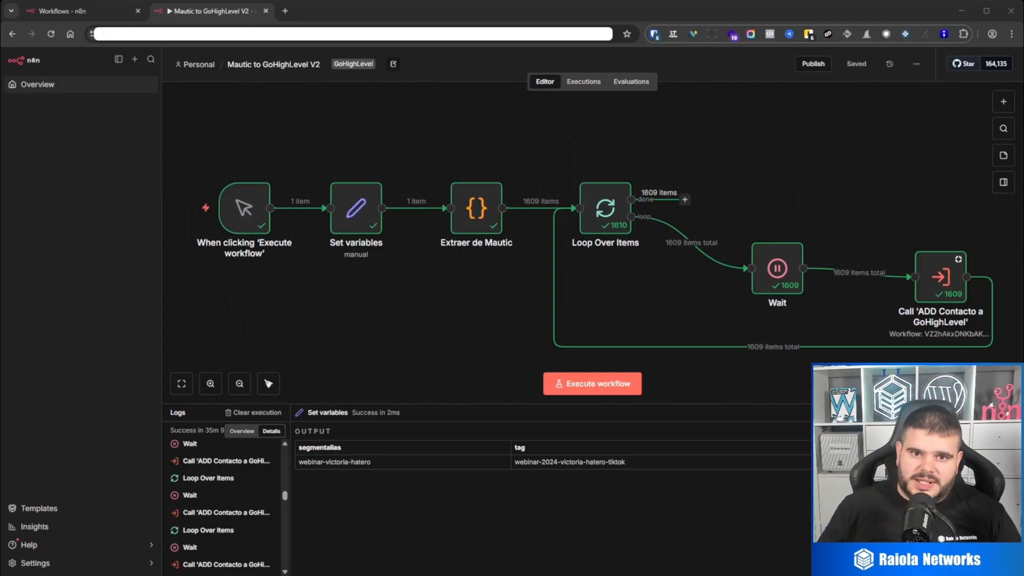
pyautogui.hotkey('ctrl', 'w')
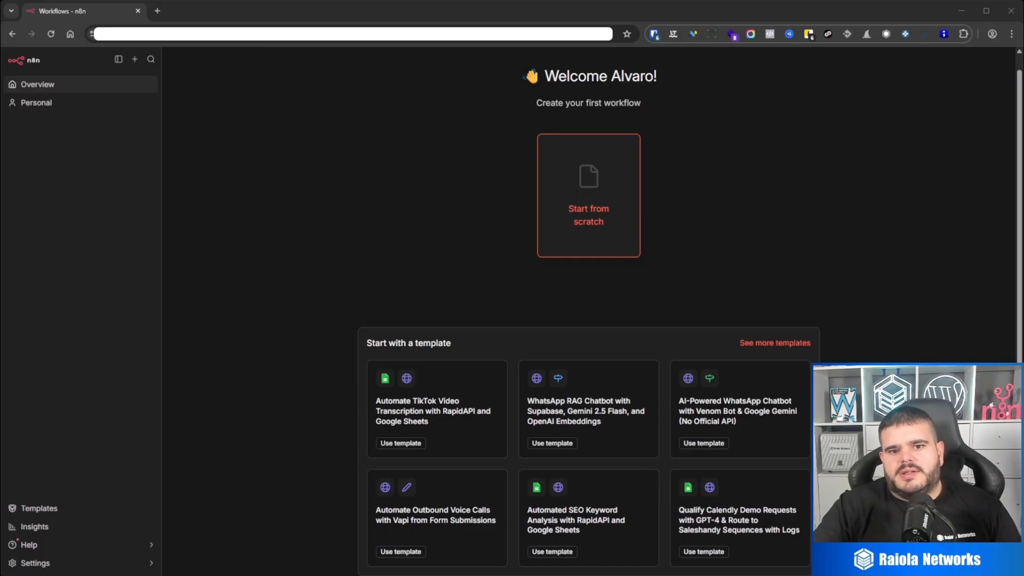
# Create a workflow from scratch with a manual trigger node in the upper-left area of the canvas, and look at the options for adding a following node.
pyautogui.click(593, 184)
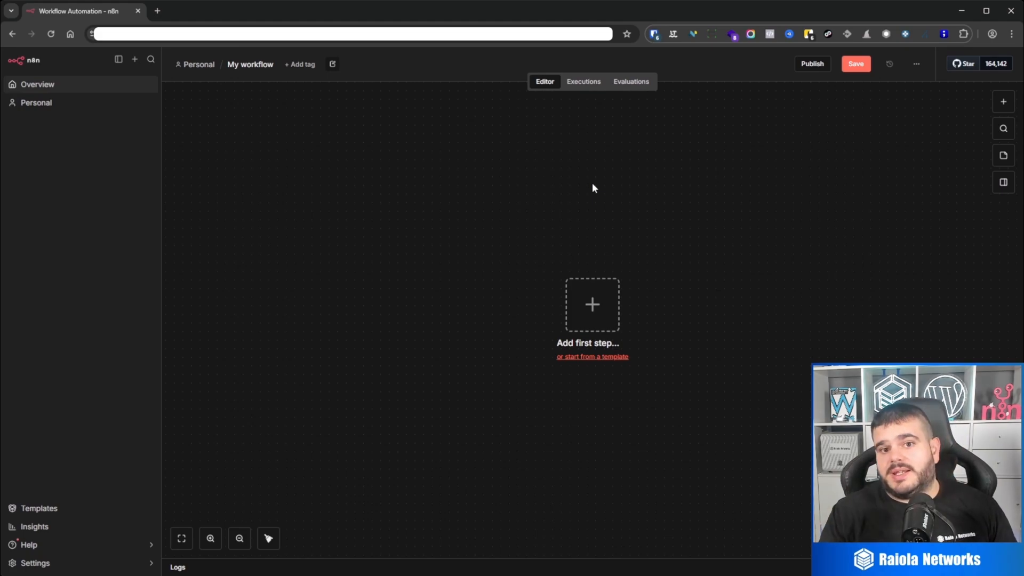
pyautogui.click(1004, 101)
pyautogui.click(876, 234)
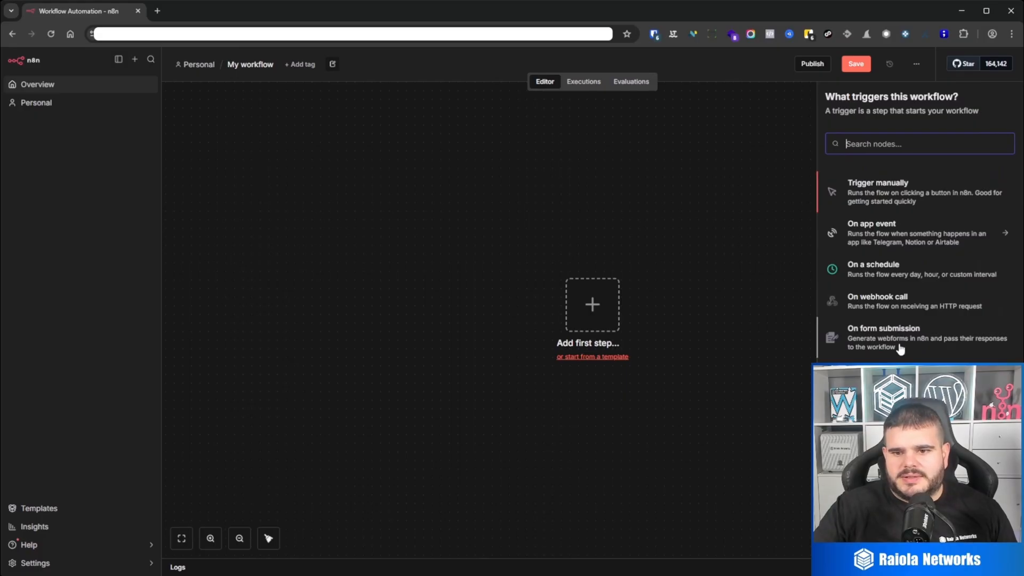
pyautogui.click(903, 201)
pyautogui.moveTo(611, 328); pyautogui.dragTo(421, 204)
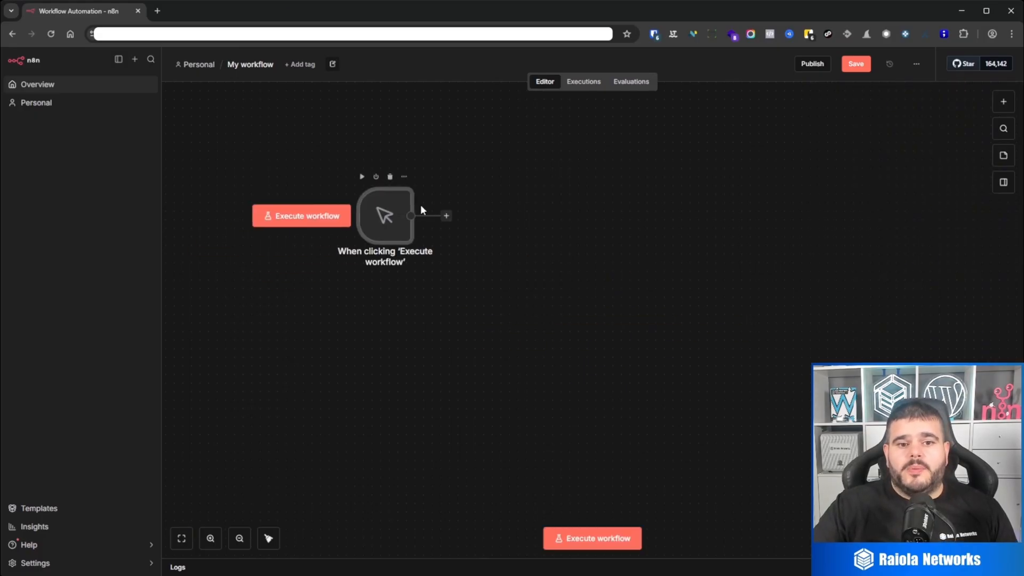
pyautogui.click(447, 216)
pyautogui.click(622, 186)
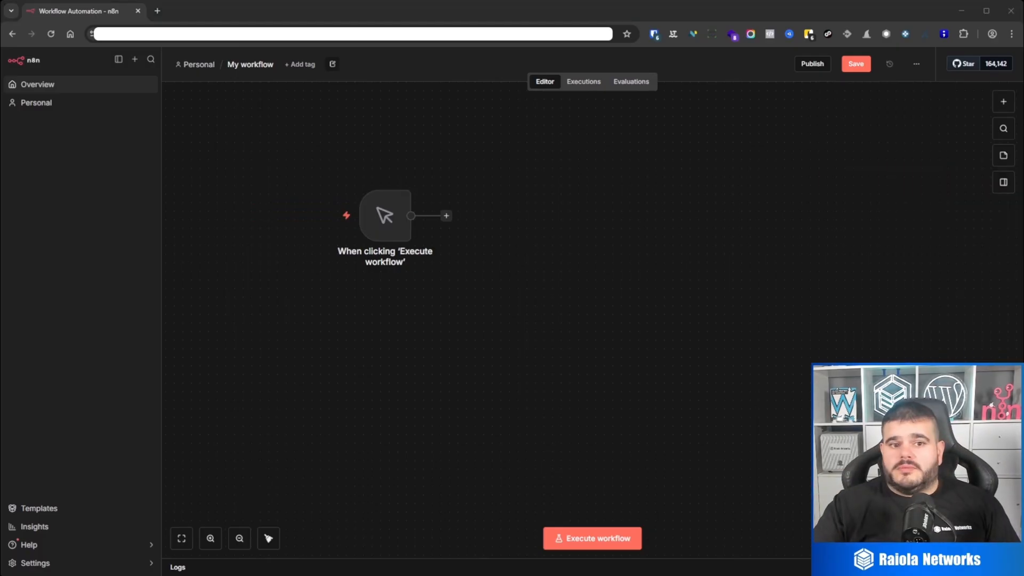
# Return to the overview and discard the unsaved workflow.
pyautogui.moveTo(384, 215)
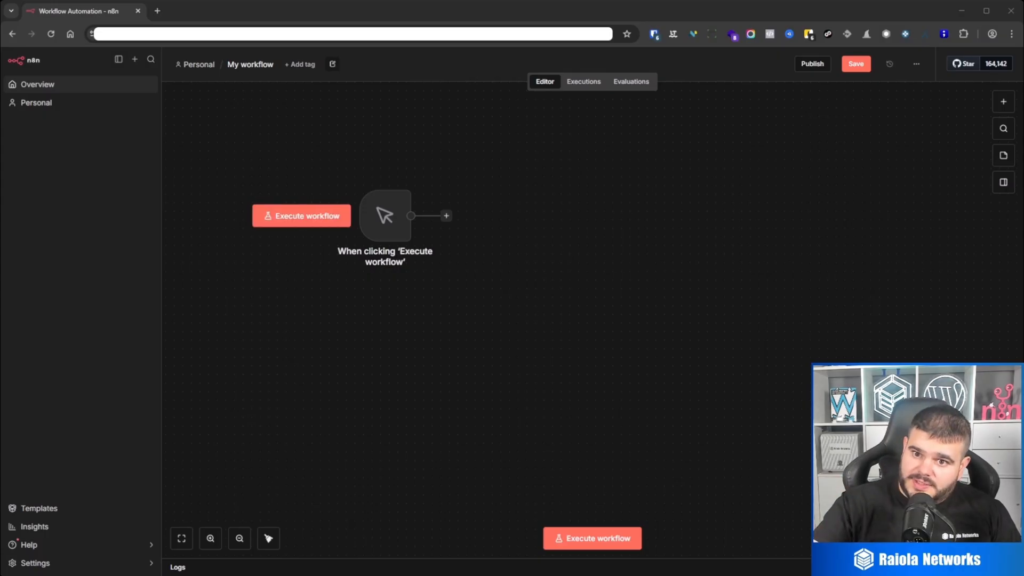
pyautogui.click(65, 85)
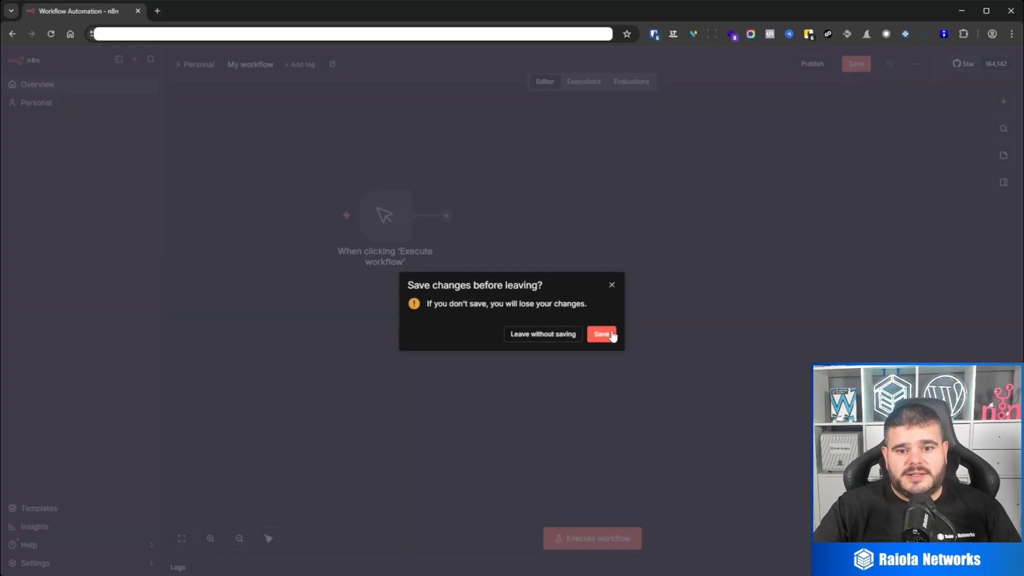
pyautogui.click(547, 338)
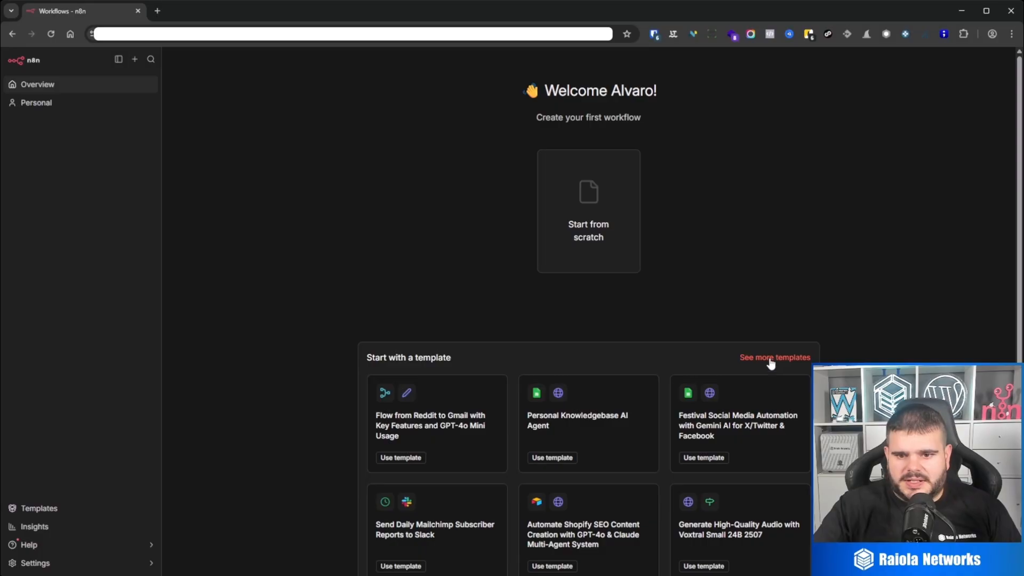
# Open the full template library and look through the newcomer essentials, trending AI templates and categories.
pyautogui.click(771, 358)
pyautogui.scroll(-6, 481, 267)
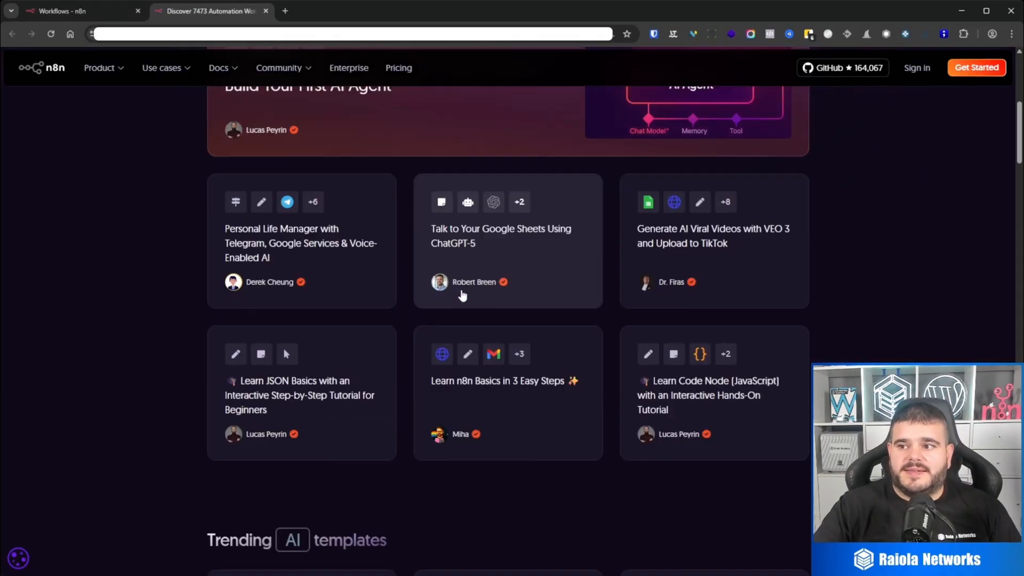
pyautogui.scroll(-15, 462, 295)
pyautogui.scroll(10, 441, 331)
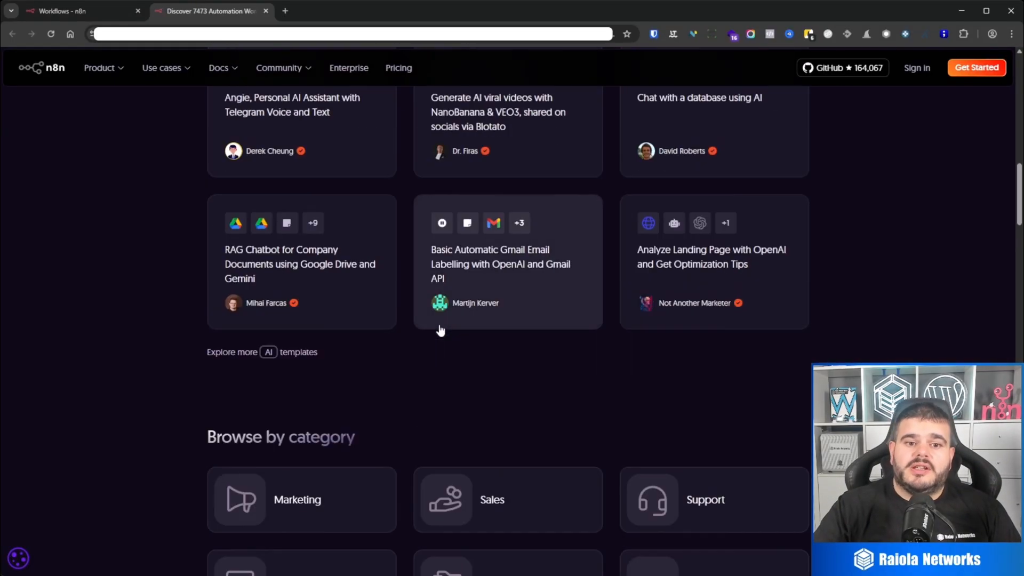
pyautogui.scroll(10, 441, 331)
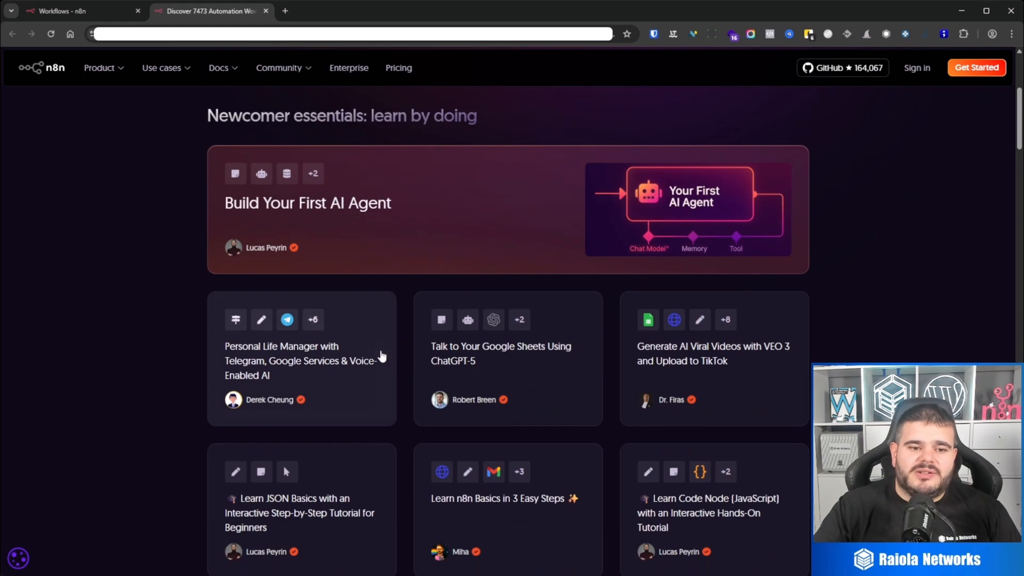
pyautogui.scroll(-2, 381, 355)
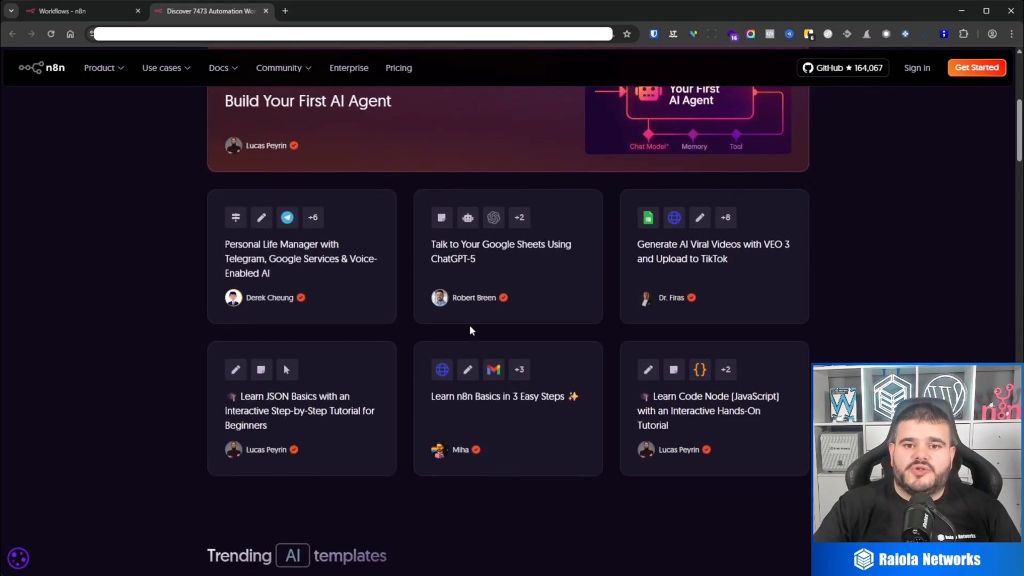
pyautogui.scroll(4, 469, 331)
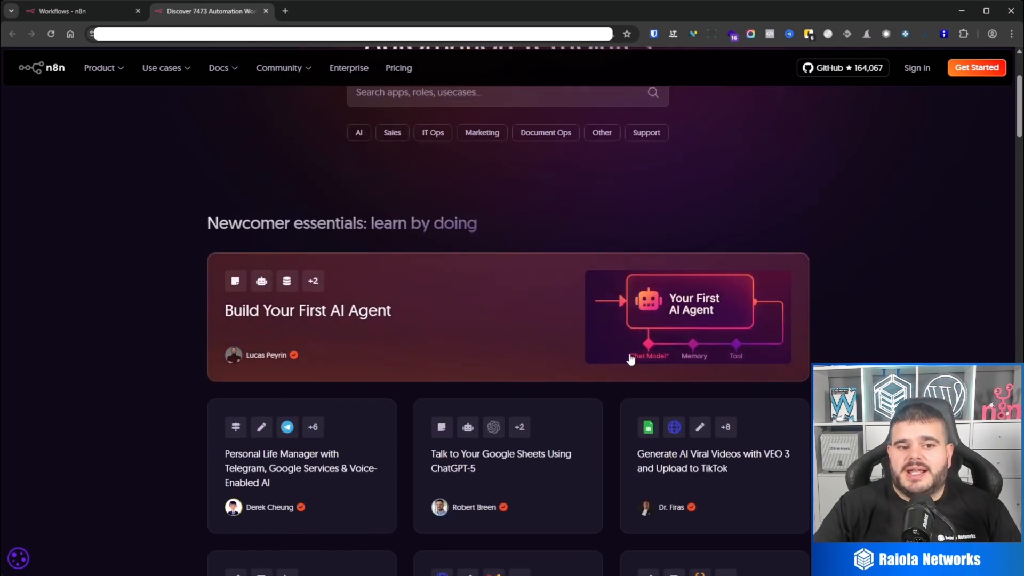
# Open the "Build Your First AI Agent" template and examine its description and workflow preview.
pyautogui.click(92, 10)
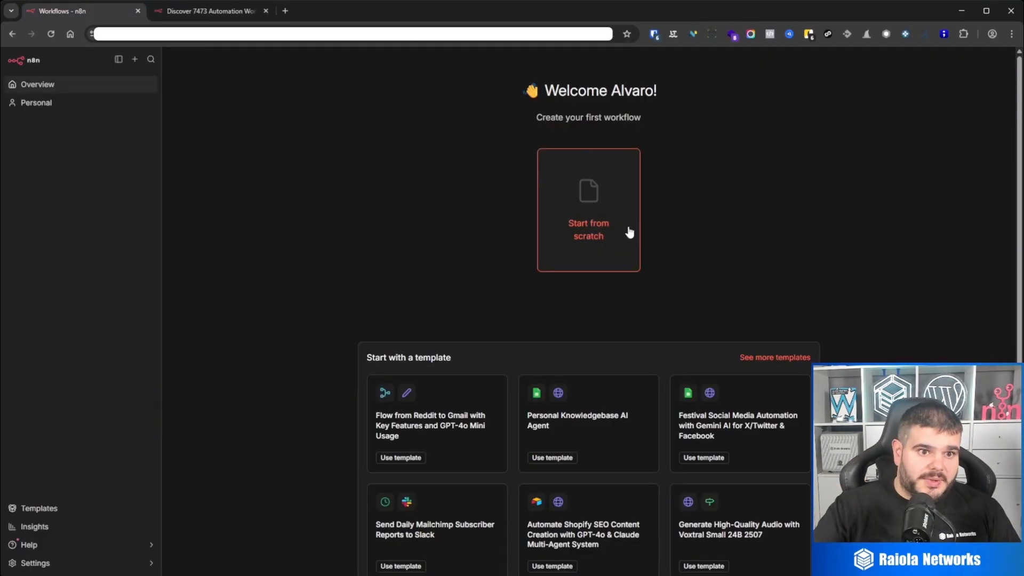
pyautogui.click(205, 12)
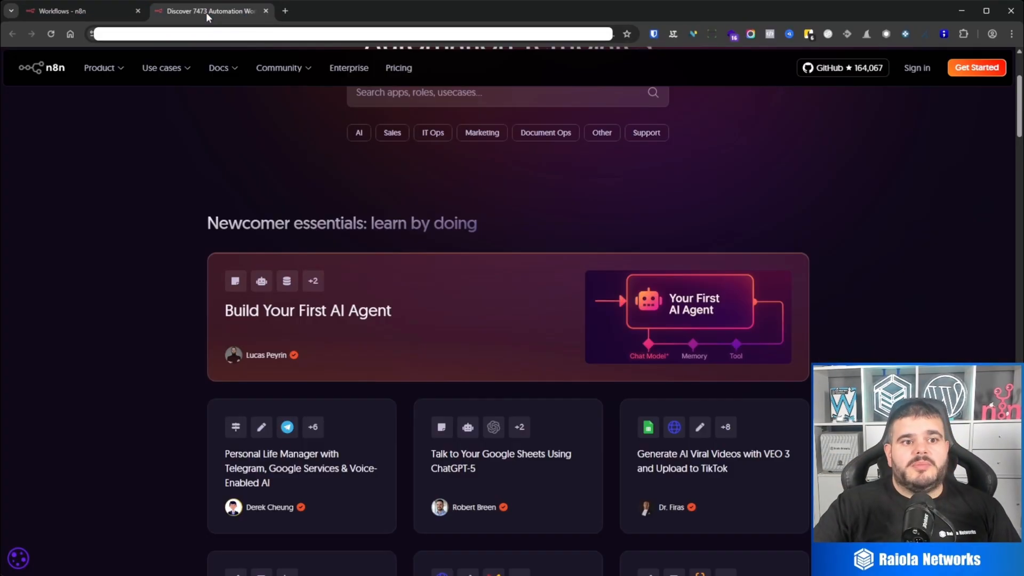
pyautogui.click(715, 327)
pyautogui.scroll(-5, 336, 352)
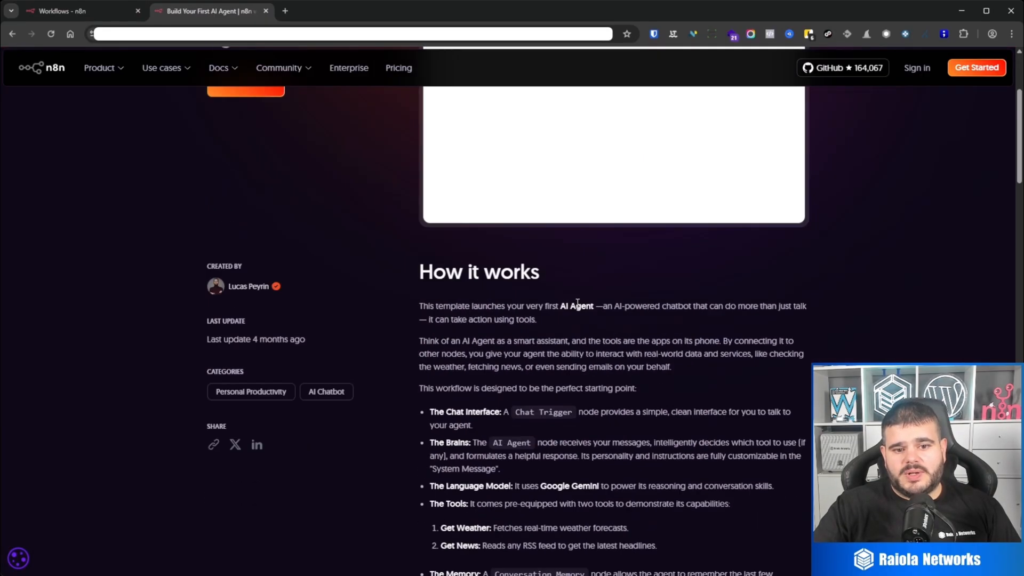
pyautogui.scroll(4, 578, 302)
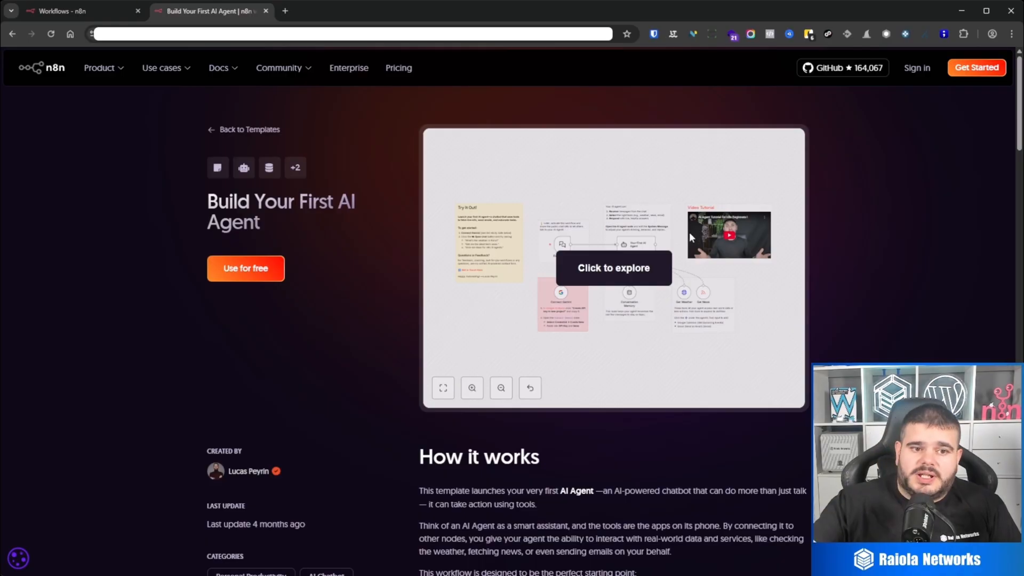
# Back in the workflows overview, collapse and re-expand the sidebar, and view the options for creating new items.
pyautogui.click(82, 16)
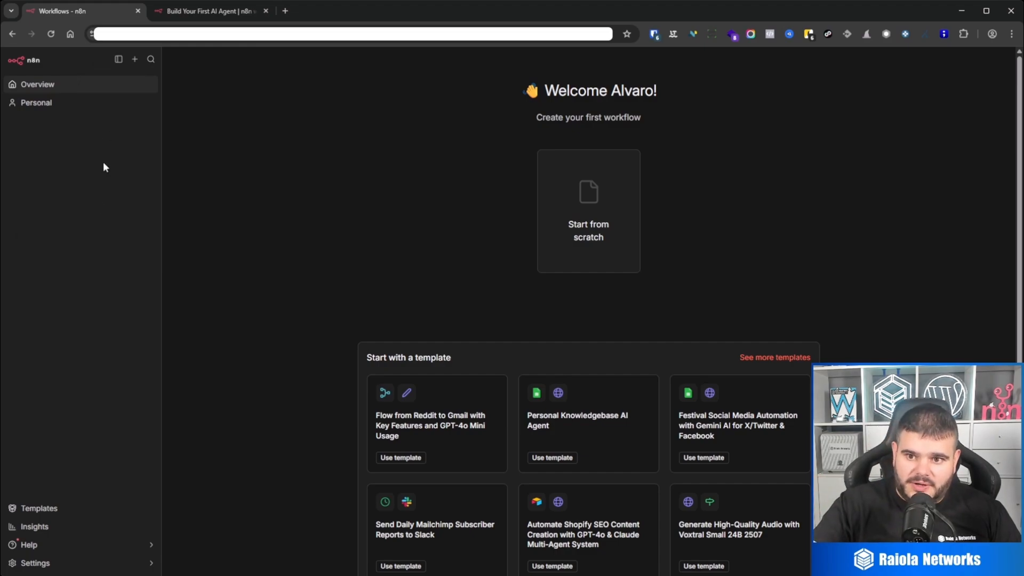
pyautogui.click(115, 61)
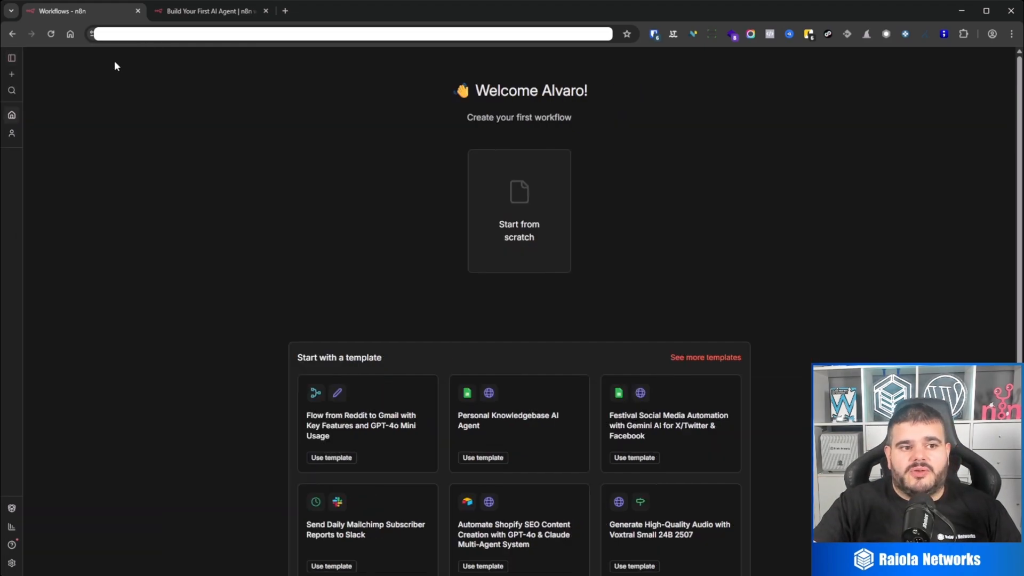
pyautogui.click(14, 61)
pyautogui.click(81, 59)
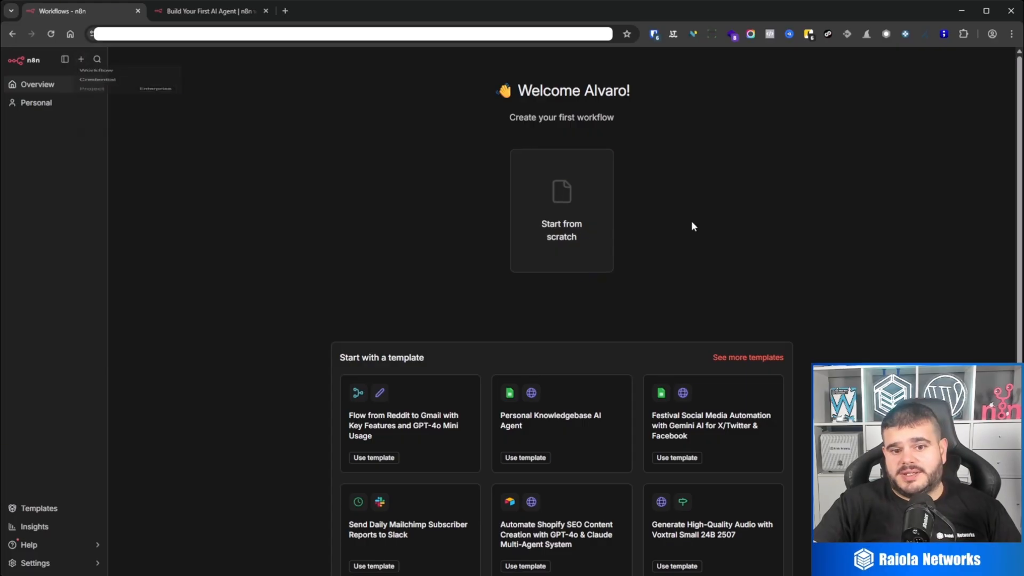
pyautogui.click(82, 60)
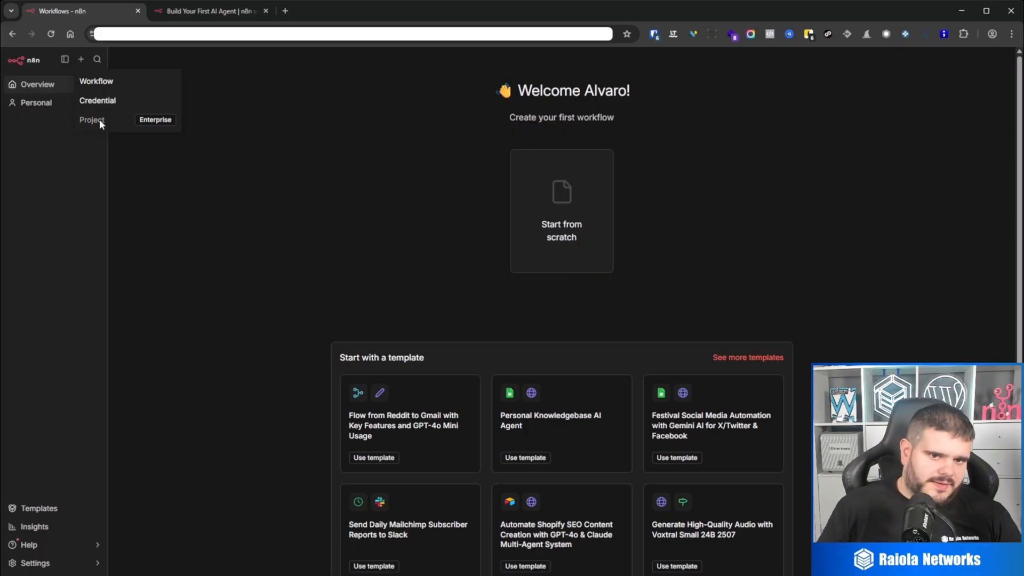
# Open the command search, look through its workflow, project, credential and data table commands, and close it.
pyautogui.click(97, 60)
pyautogui.scroll(-5, 421, 211)
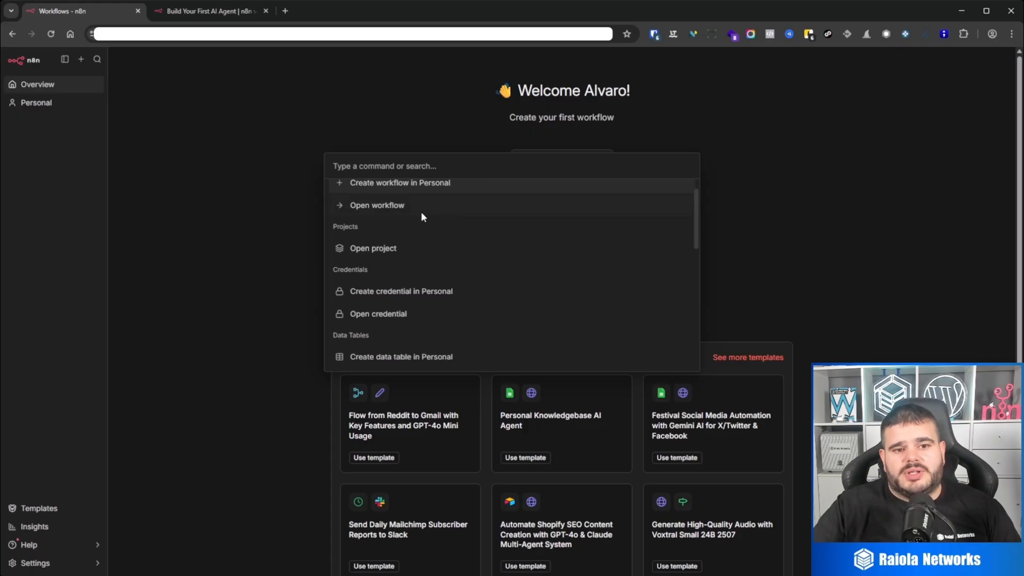
pyautogui.scroll(5, 338, 238)
pyautogui.click(98, 70)
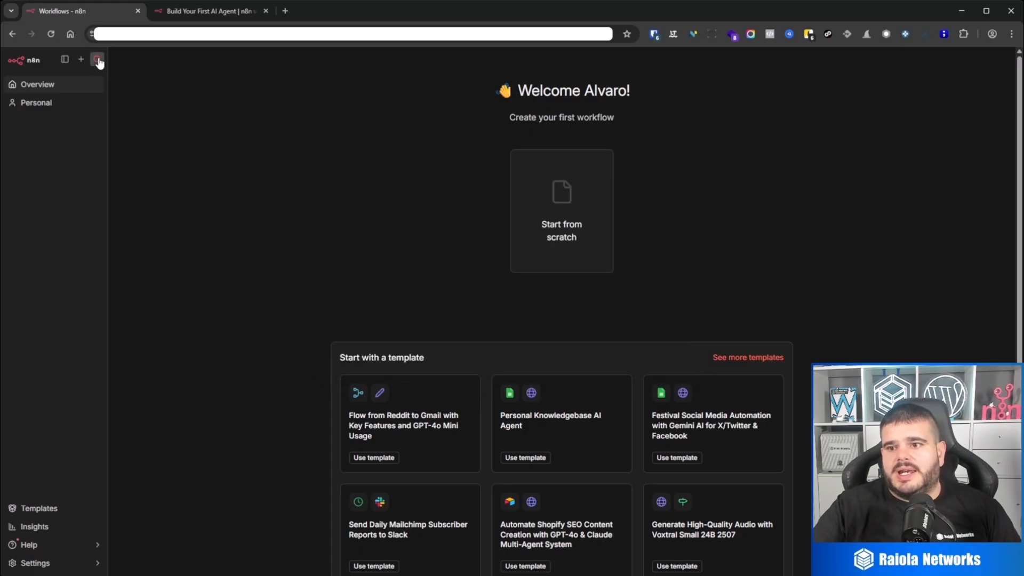
pyautogui.click(98, 61)
pyautogui.click(189, 184)
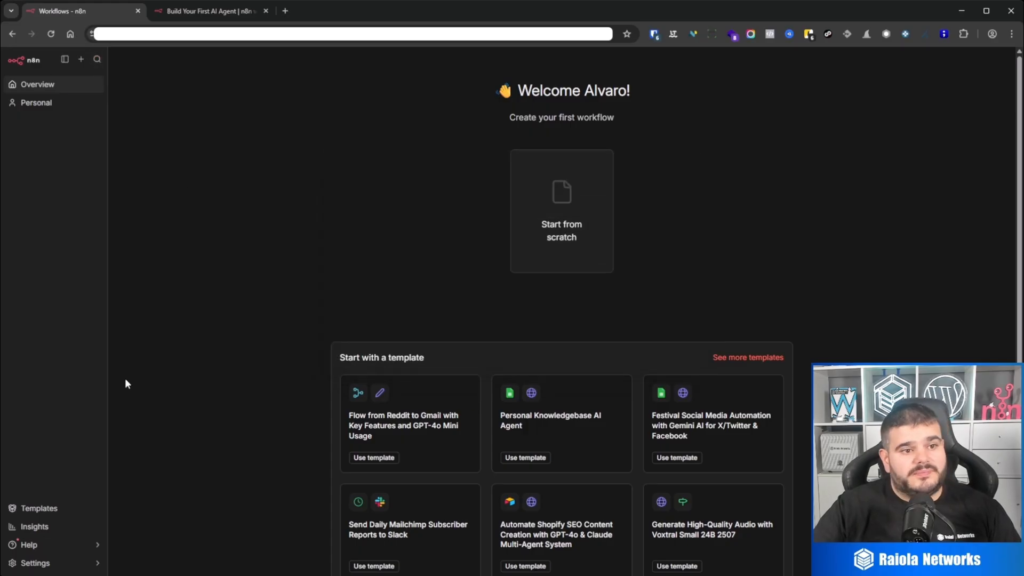
# View the featured templates, continue to the full template library, and open the "Build Your First AI Agent" template page.
pyautogui.click(31, 508)
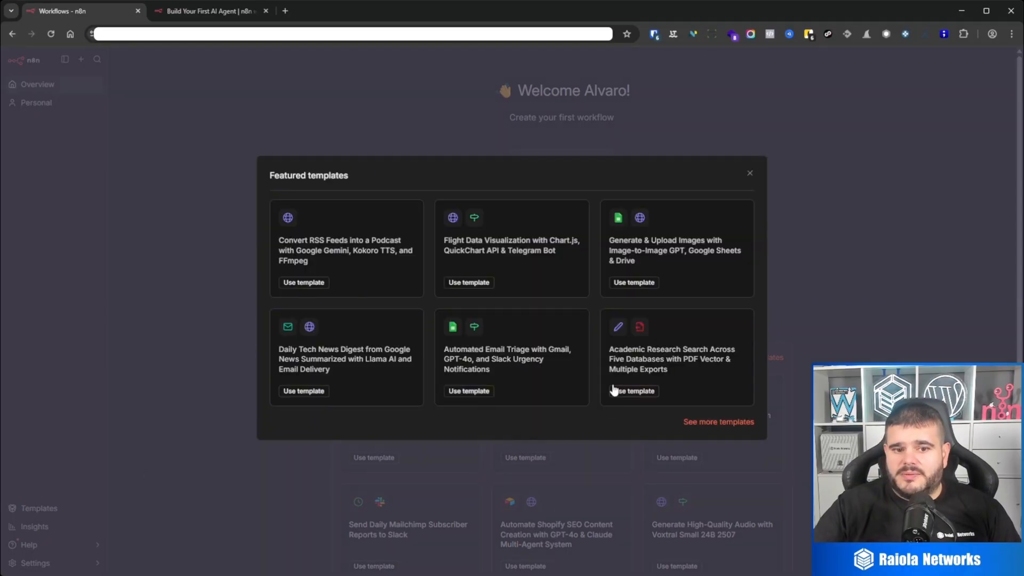
pyautogui.click(708, 422)
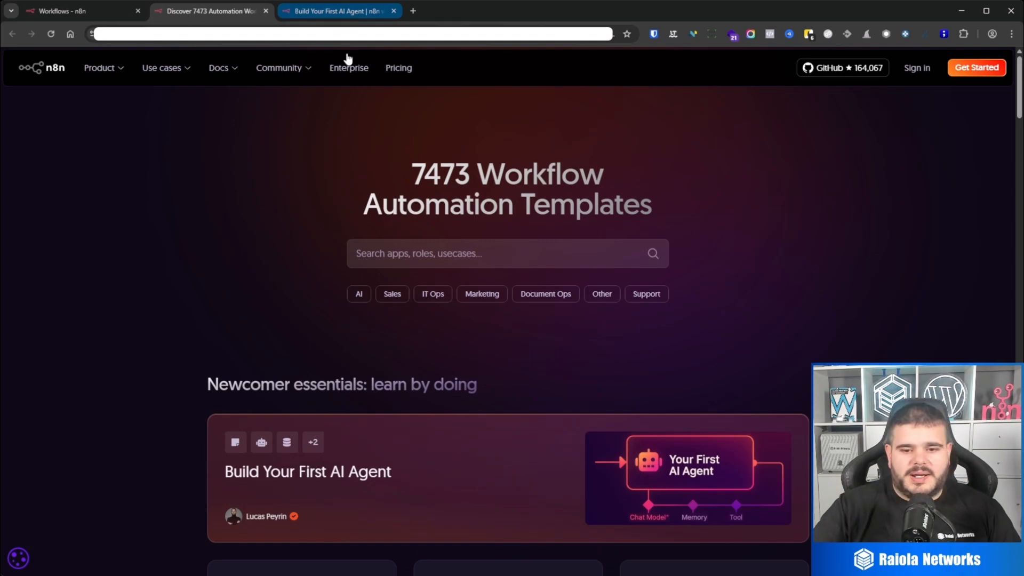
pyautogui.scroll(-6, 455, 347)
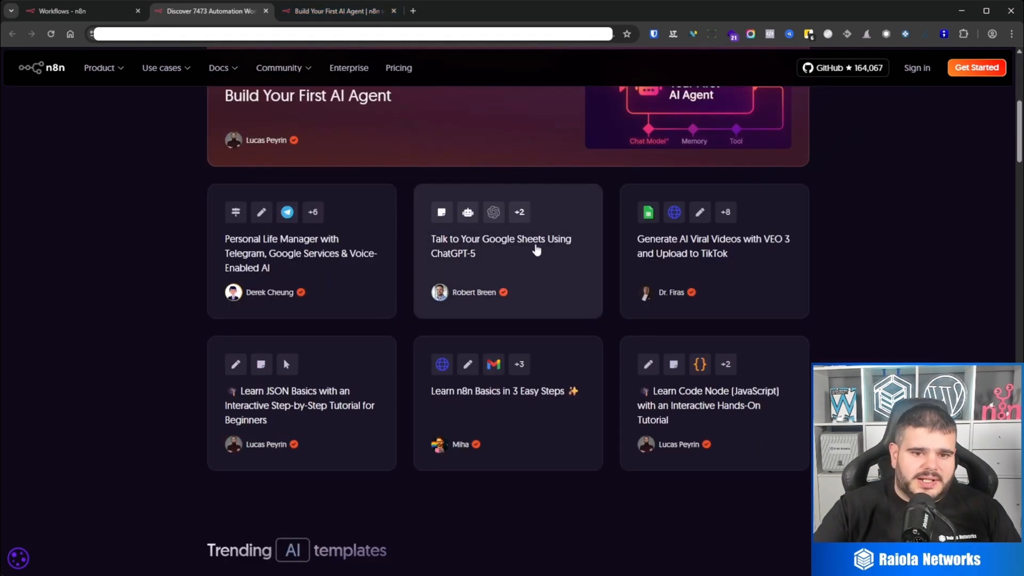
pyautogui.scroll(2, 536, 250)
pyautogui.click(473, 175)
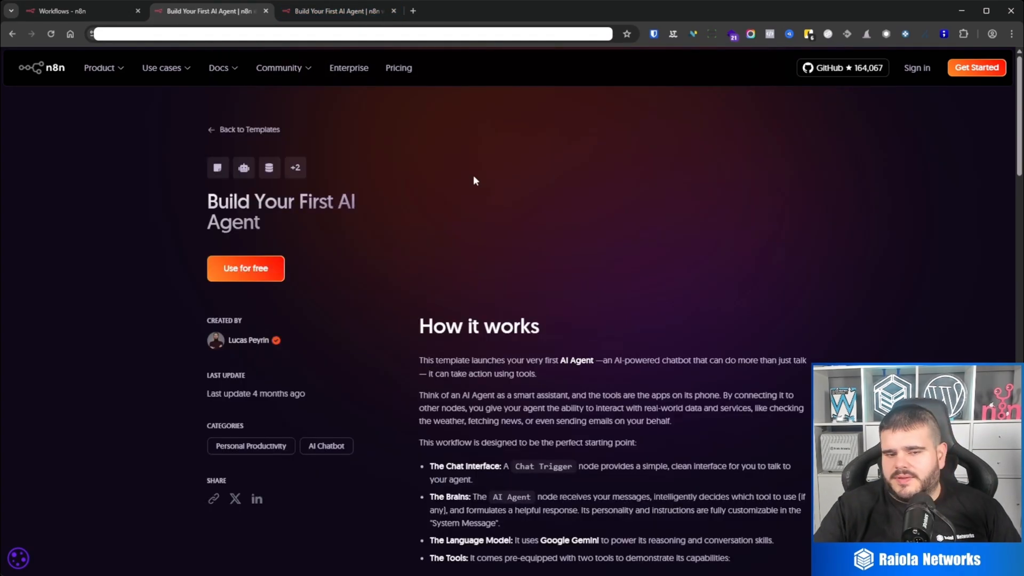
# Import the "Build Your First AI Agent" template into the n8n instance and inspect its AI Agent and Conversation Memory nodes.
pyautogui.click(268, 273)
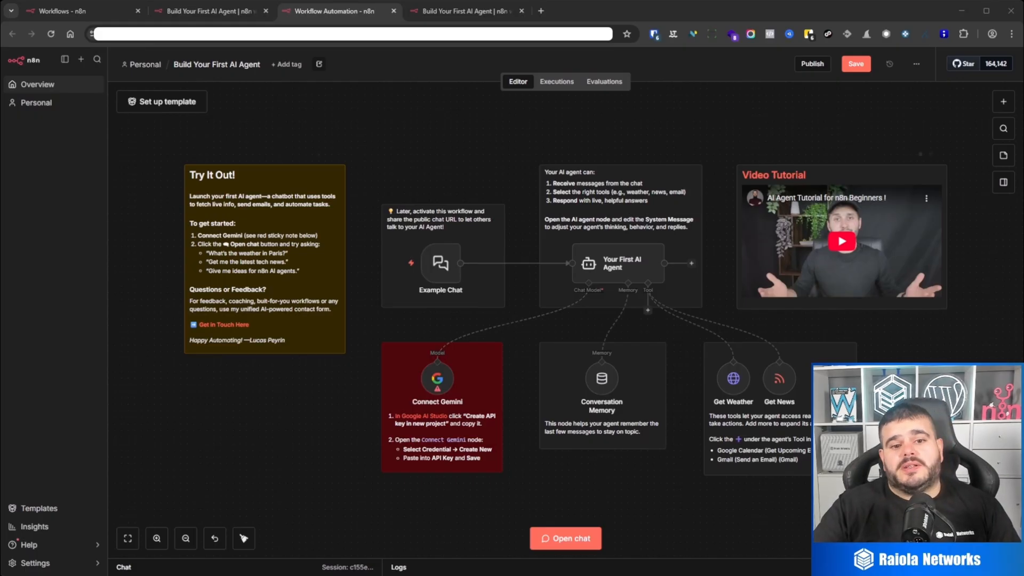
pyautogui.doubleClick(619, 263)
pyautogui.click(748, 61)
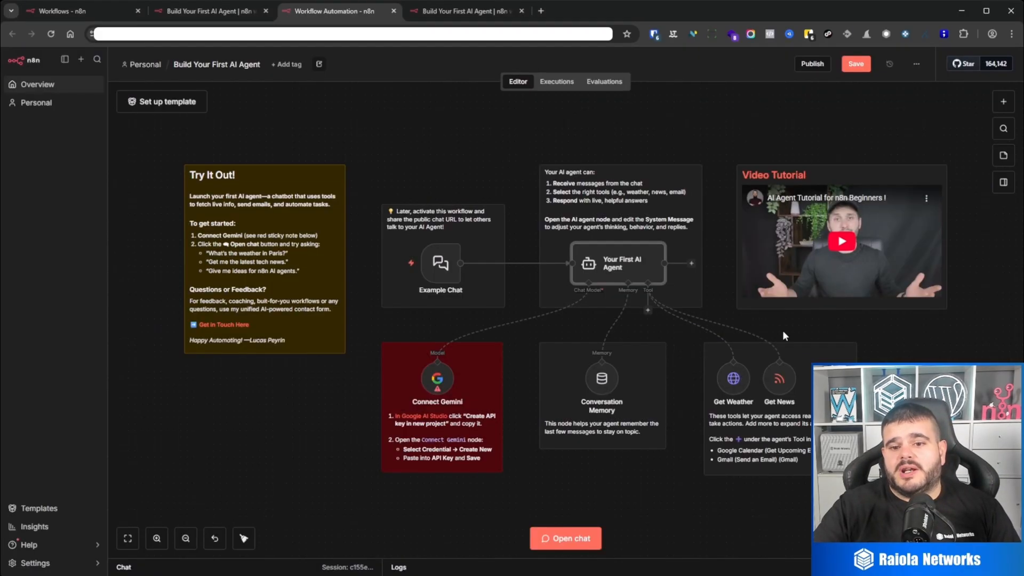
pyautogui.doubleClick(601, 380)
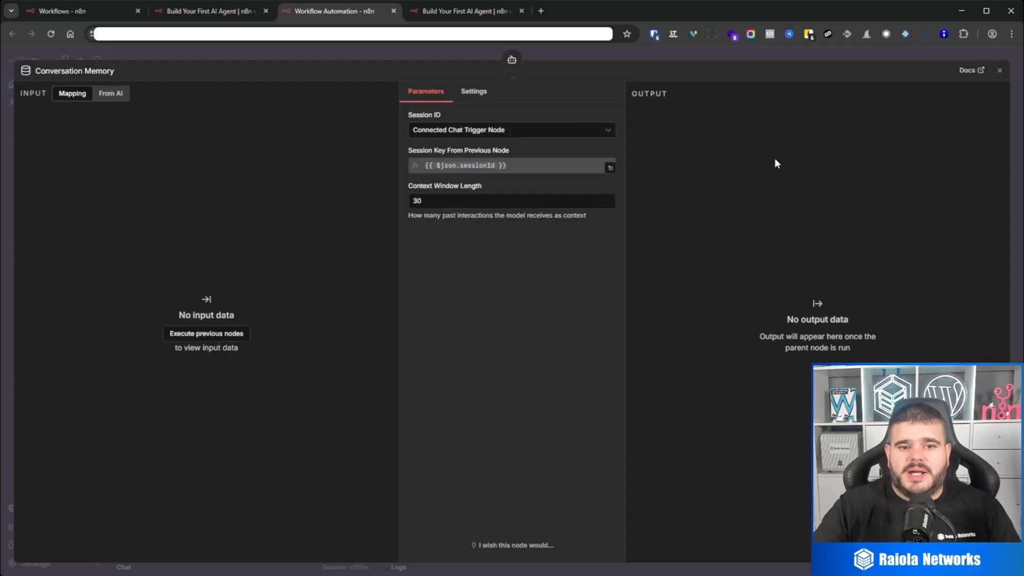
pyautogui.click(698, 55)
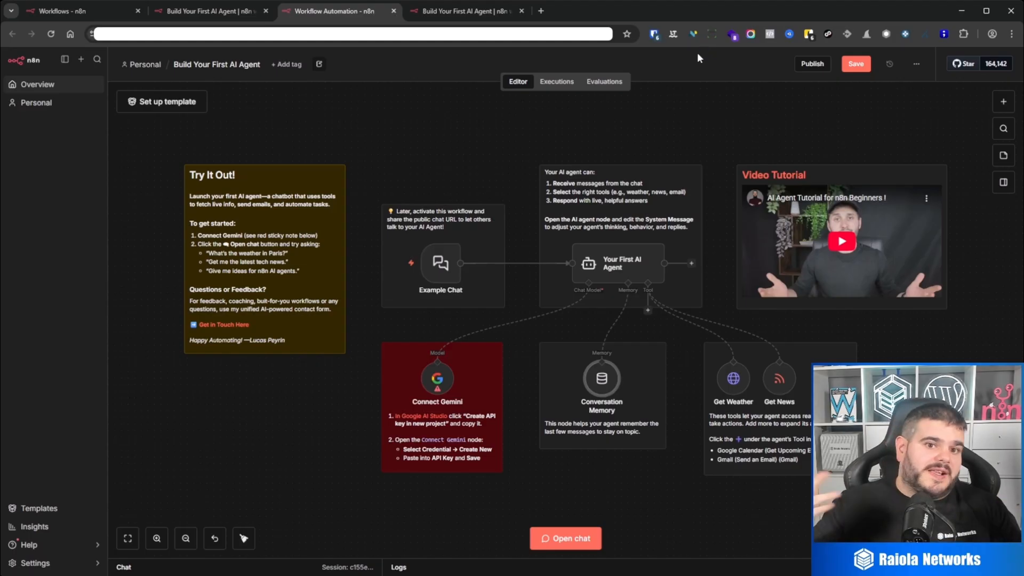
# Leave the editor for the workflows overview, saving the imported workflow, and dismiss the recommendation survey.
pyautogui.click(48, 85)
pyautogui.click(602, 335)
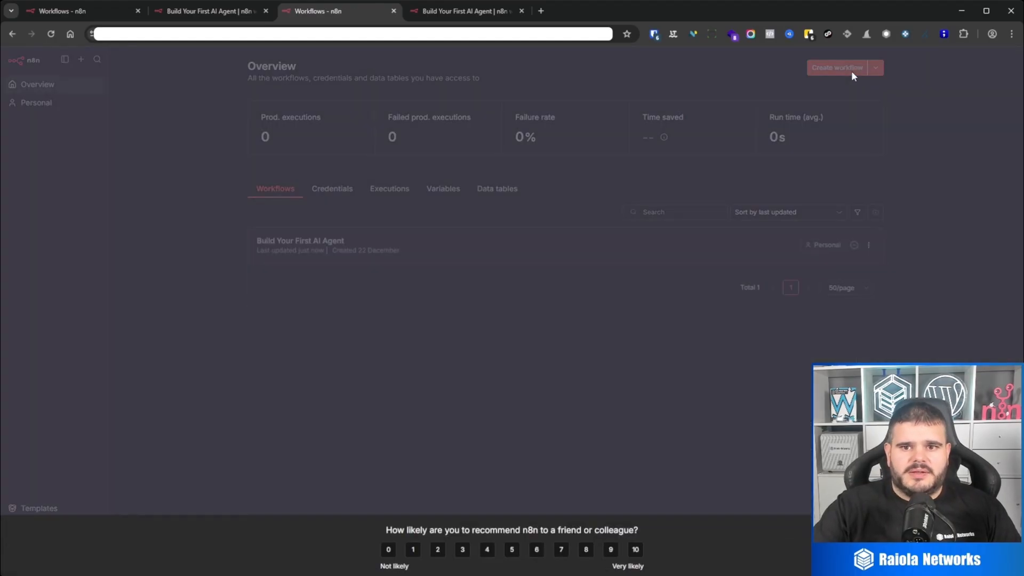
pyautogui.press('Escape')
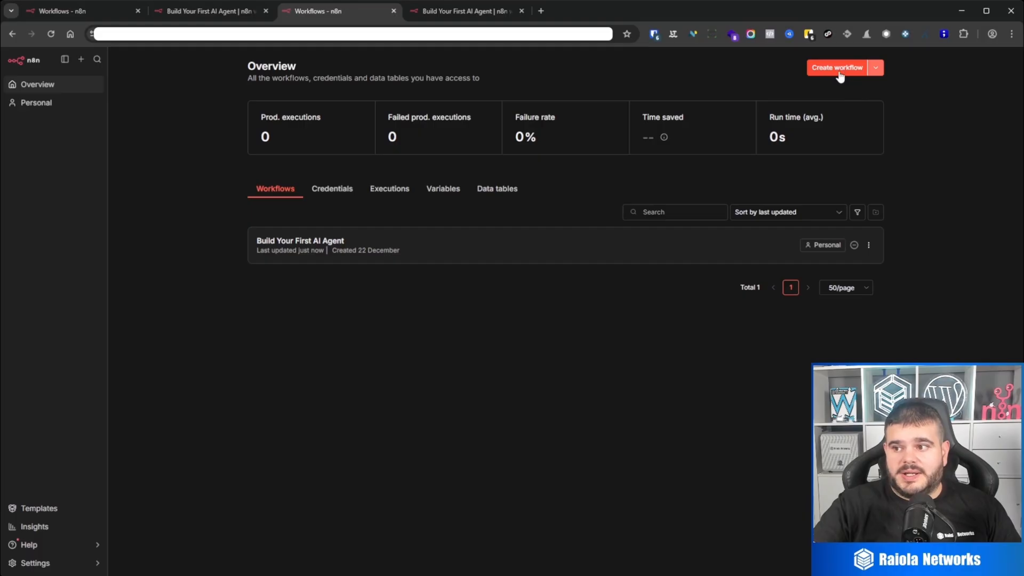
# View the overview's creation options and data tables, look at the Insights page, and return to the overview.
pyautogui.click(876, 71)
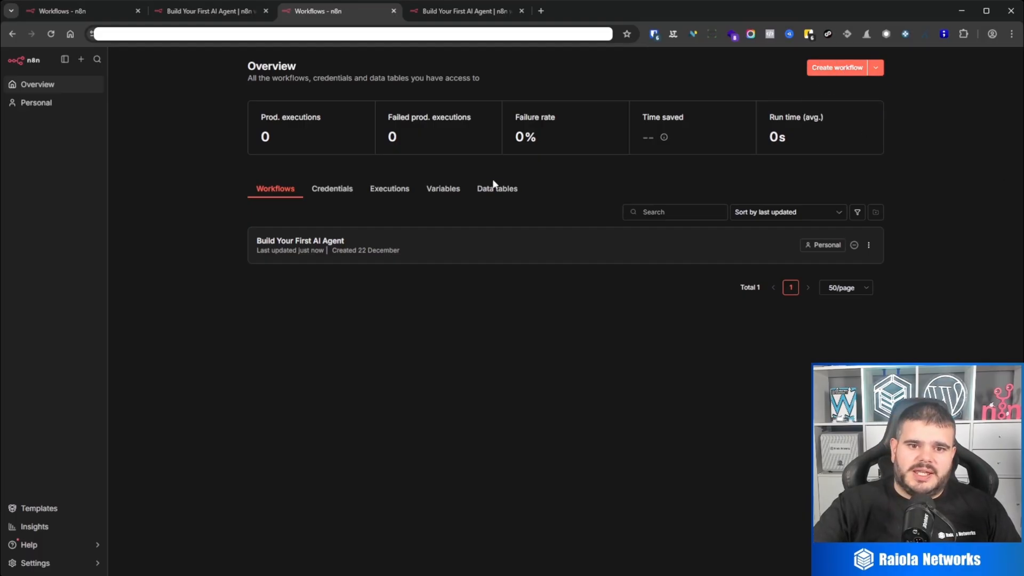
pyautogui.click(508, 193)
pyautogui.click(260, 191)
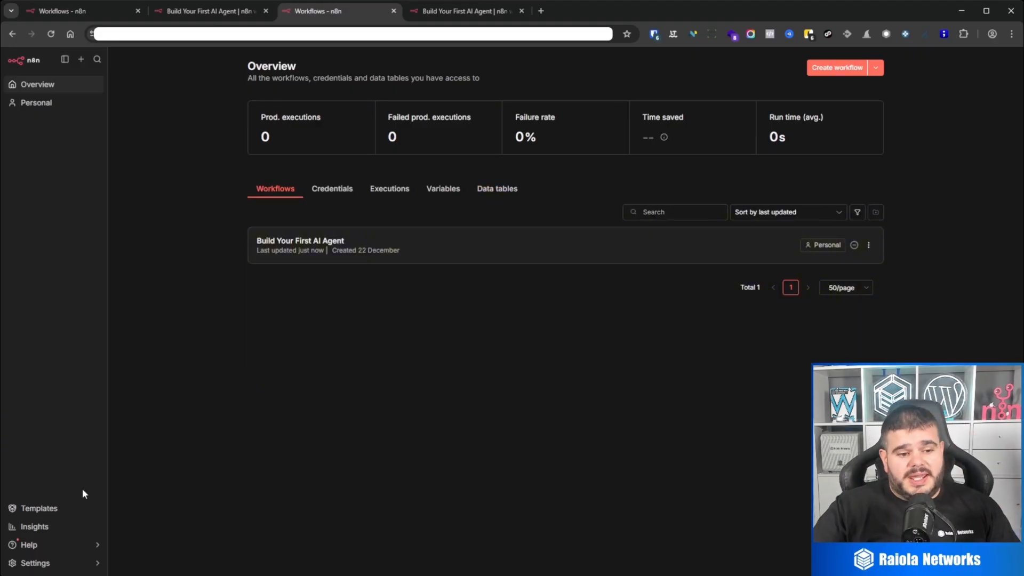
pyautogui.click(59, 530)
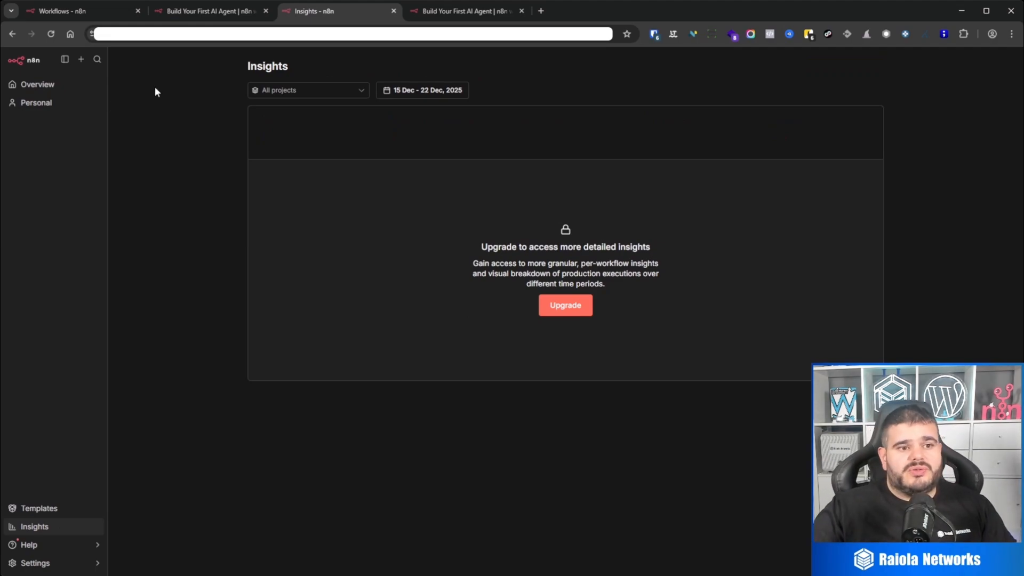
pyautogui.click(52, 87)
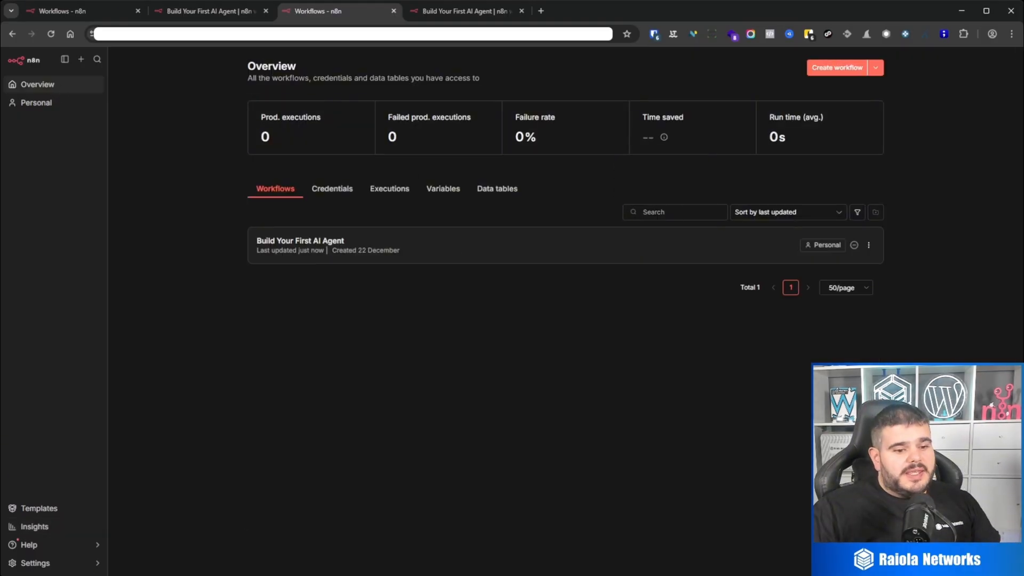
# Look through the help and settings options, and open the Usage and plan page.
pyautogui.moveTo(45, 547)
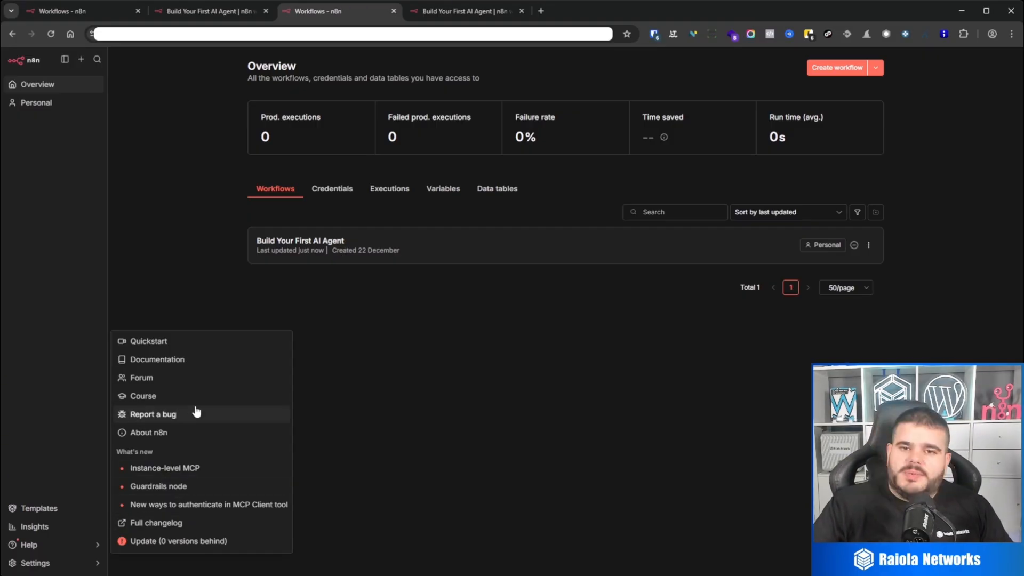
pyautogui.moveTo(61, 568)
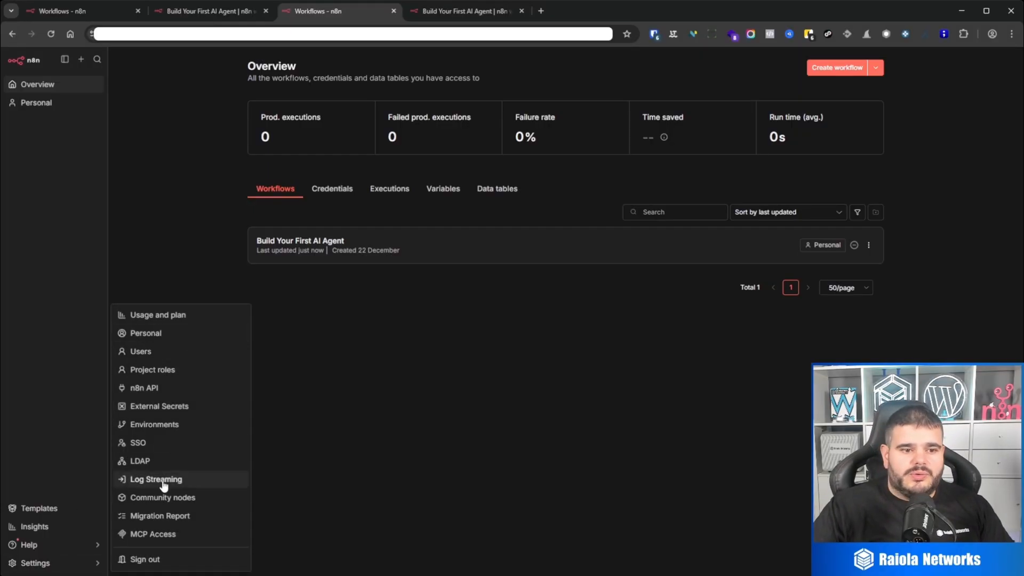
pyautogui.click(156, 318)
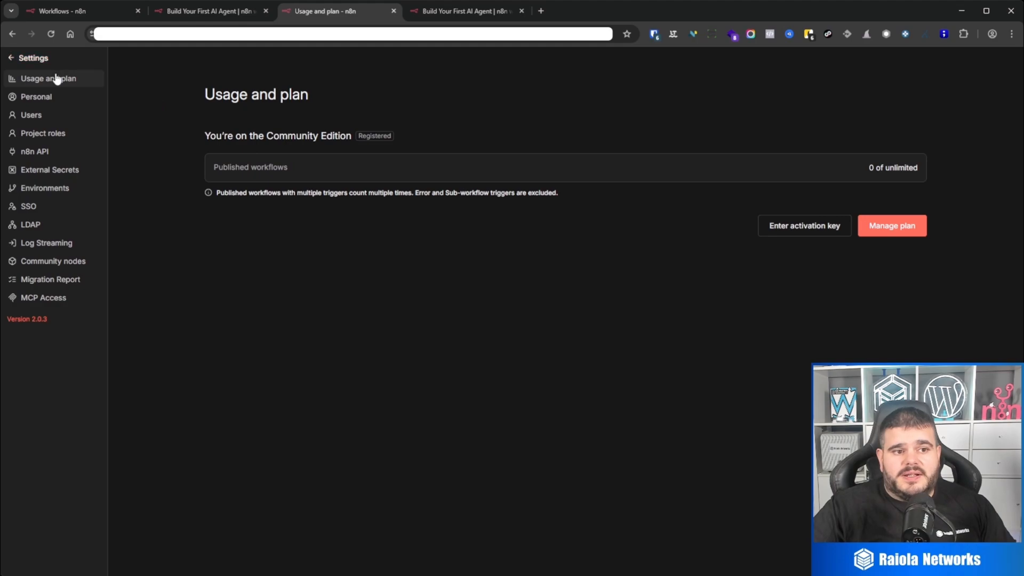
# Open the personal settings and view the two-factor authentication setup and the theme choices without changing them.
pyautogui.click(57, 100)
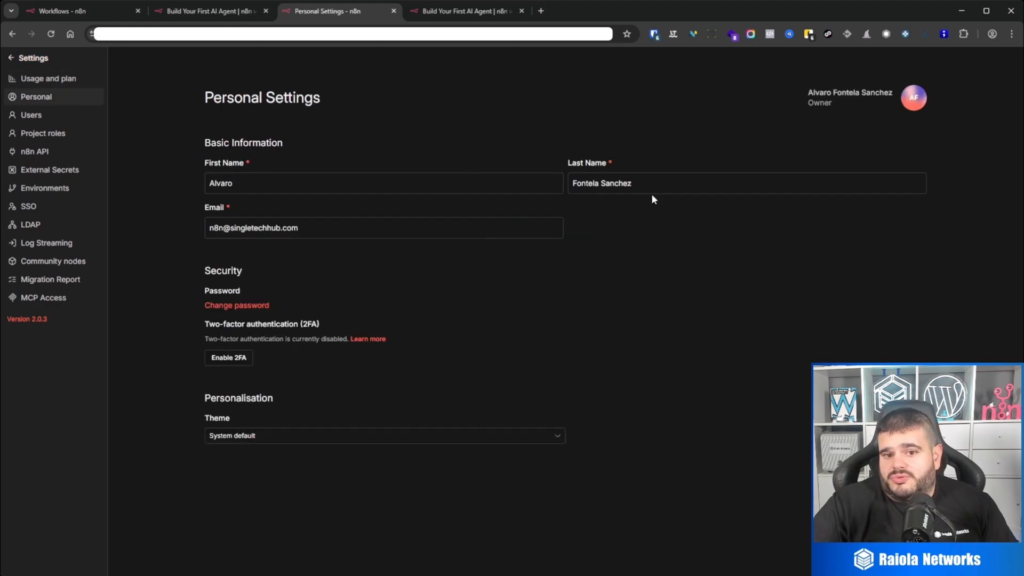
pyautogui.click(234, 359)
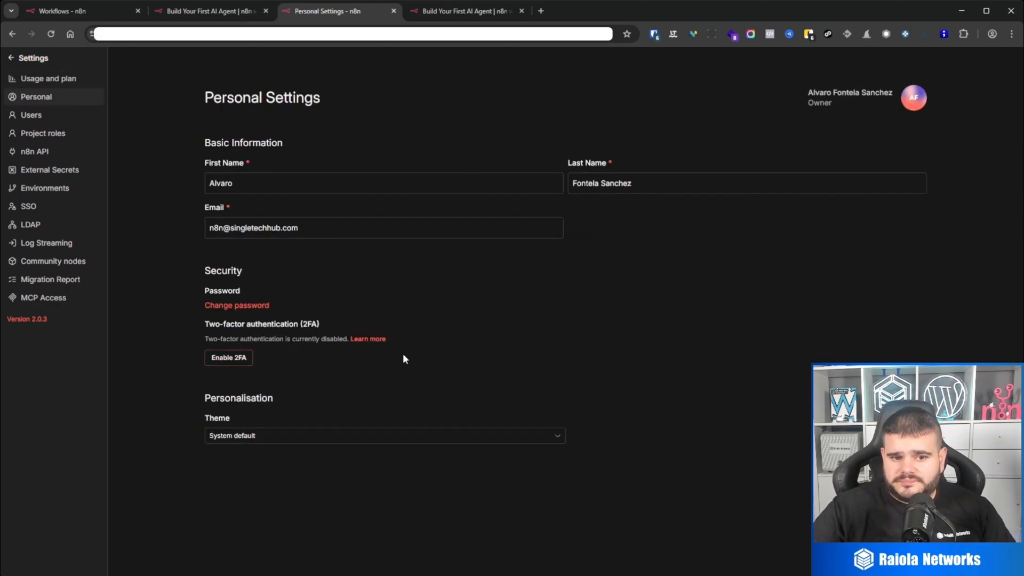
pyautogui.click(330, 440)
pyautogui.click(668, 367)
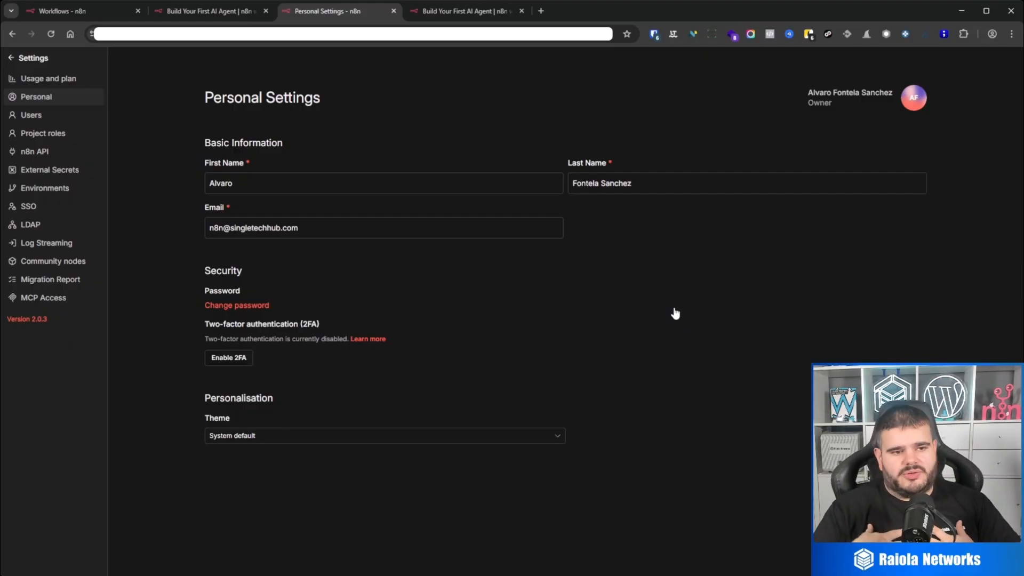
# Open the user management page and examine the 2FA enforcement setting, the invitation form and the pending user's options.
pyautogui.click(33, 117)
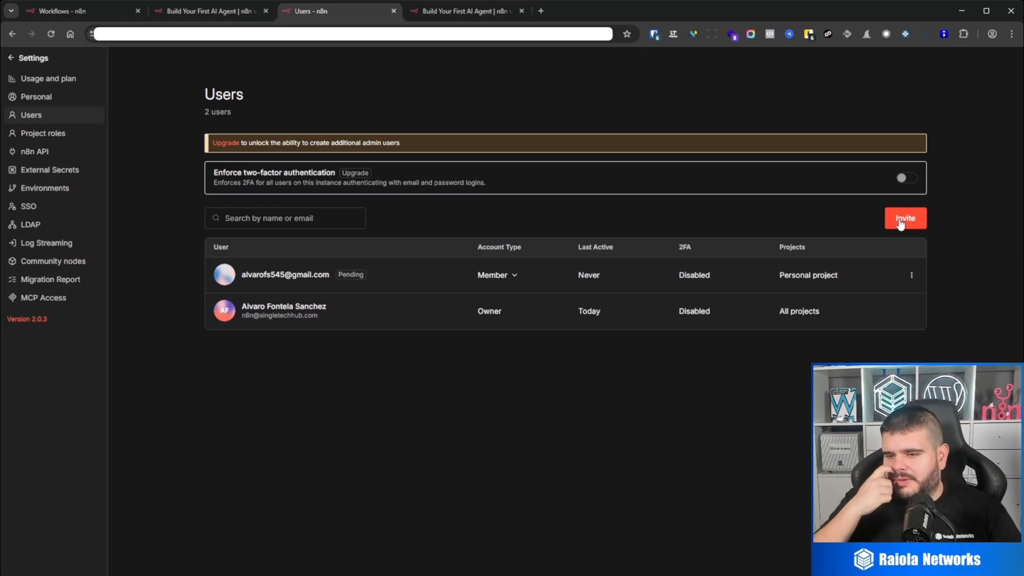
pyautogui.moveTo(909, 175)
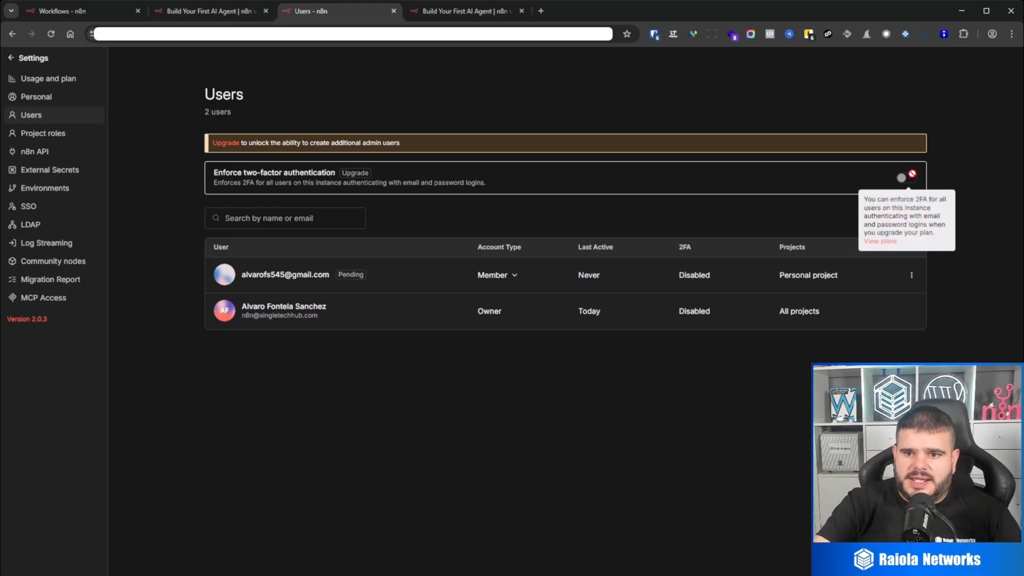
pyautogui.click(916, 219)
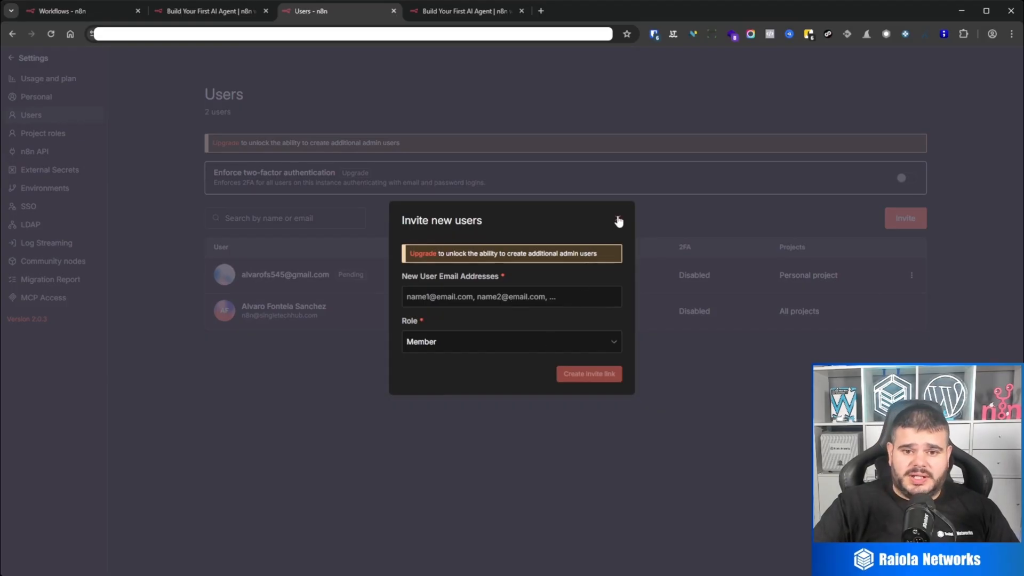
pyautogui.click(618, 219)
pyautogui.click(912, 276)
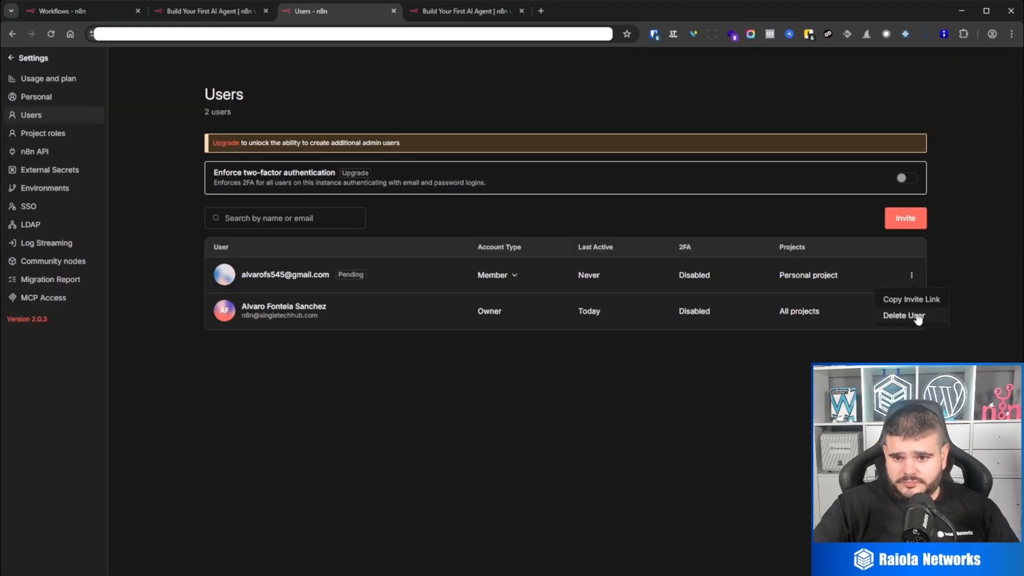
pyautogui.click(964, 264)
pyautogui.click(913, 278)
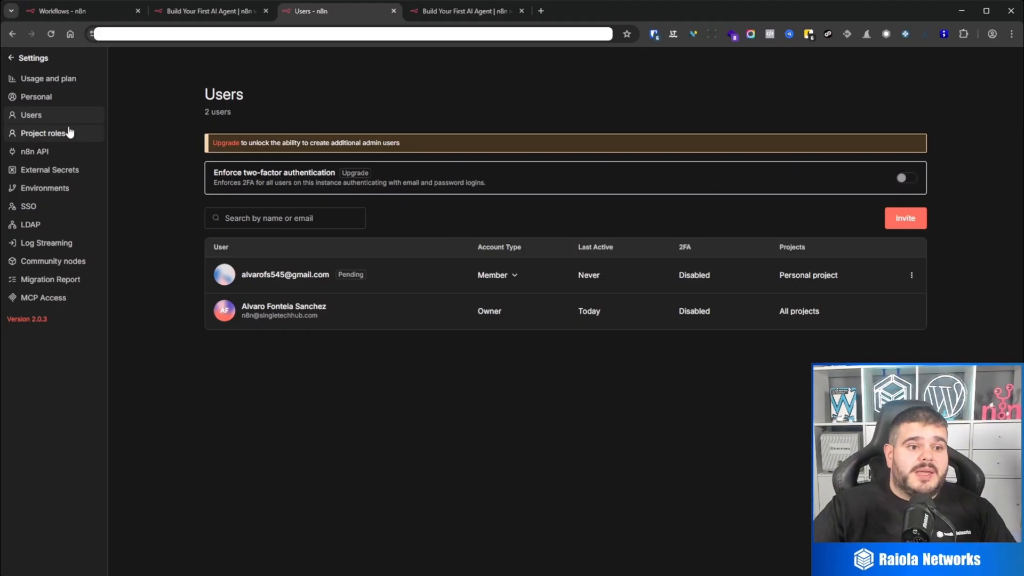
# Revisit the two-factor authentication setup in the personal settings, close it, and return to the users page.
pyautogui.click(53, 97)
pyautogui.click(228, 359)
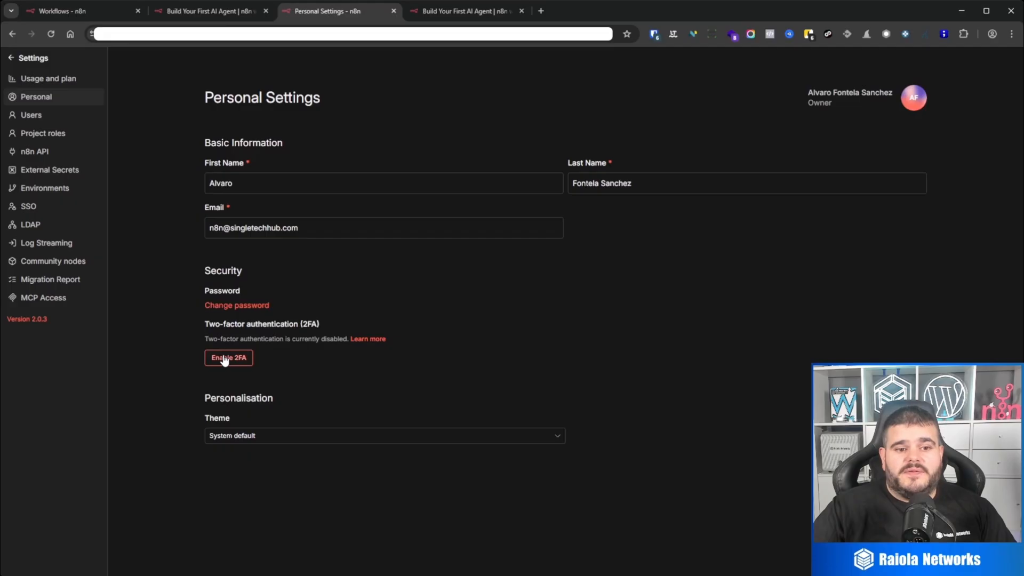
pyautogui.click(618, 145)
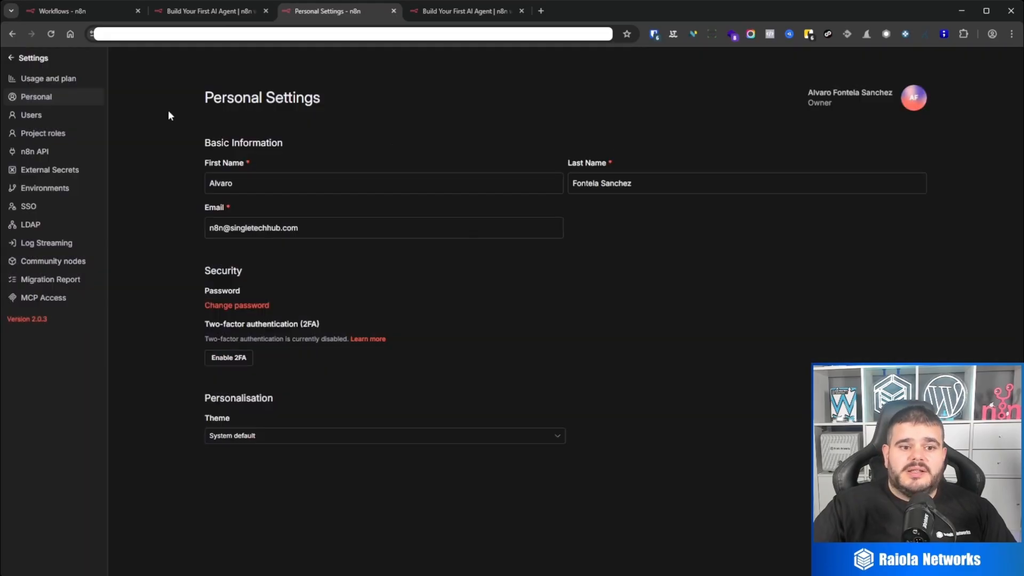
pyautogui.click(57, 116)
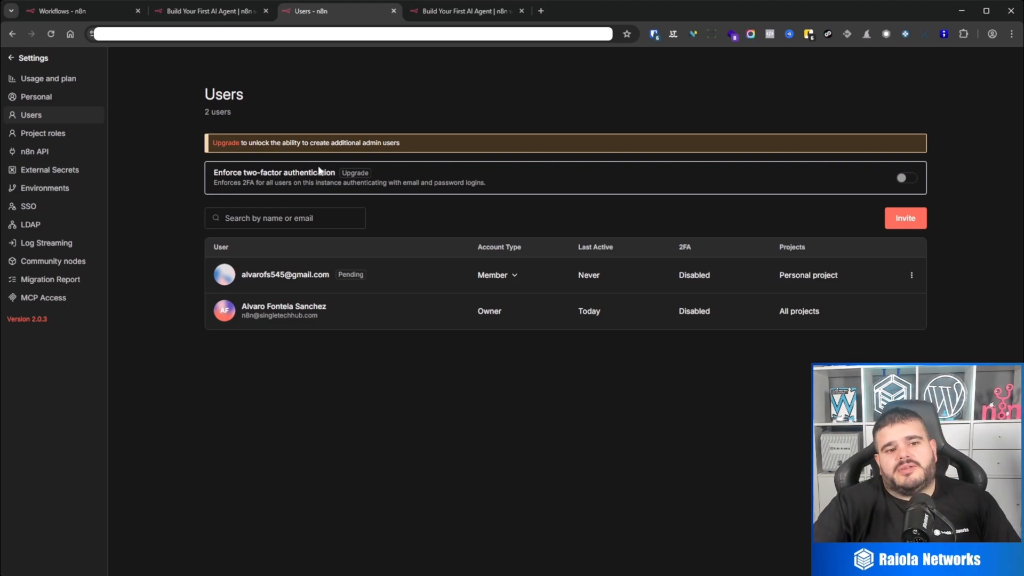
# Open the Project roles settings, highlight the plan requirement, view the n8n pricing plans, and close the pricing page.
pyautogui.click(74, 135)
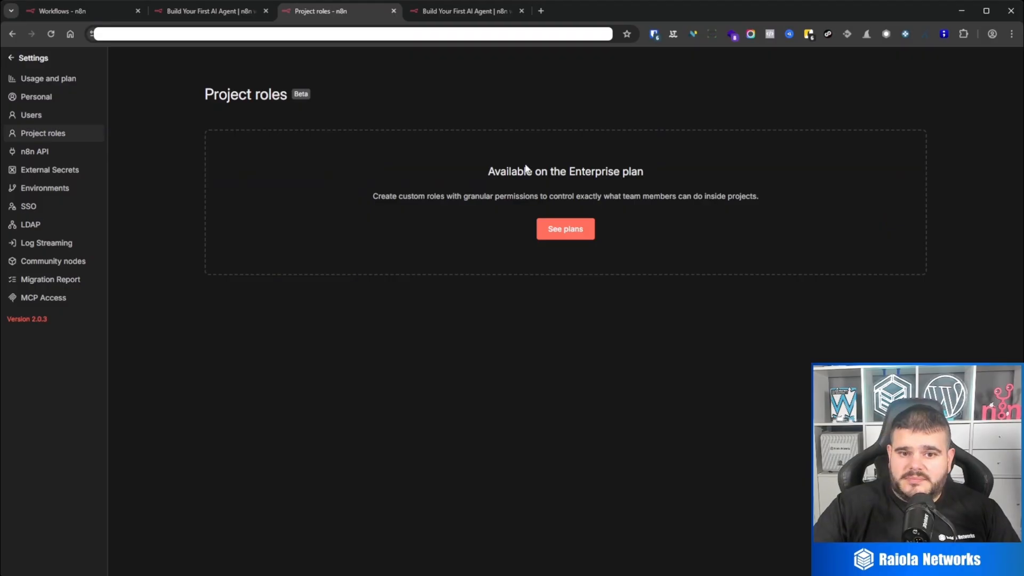
pyautogui.moveTo(518, 171); pyautogui.dragTo(656, 167)
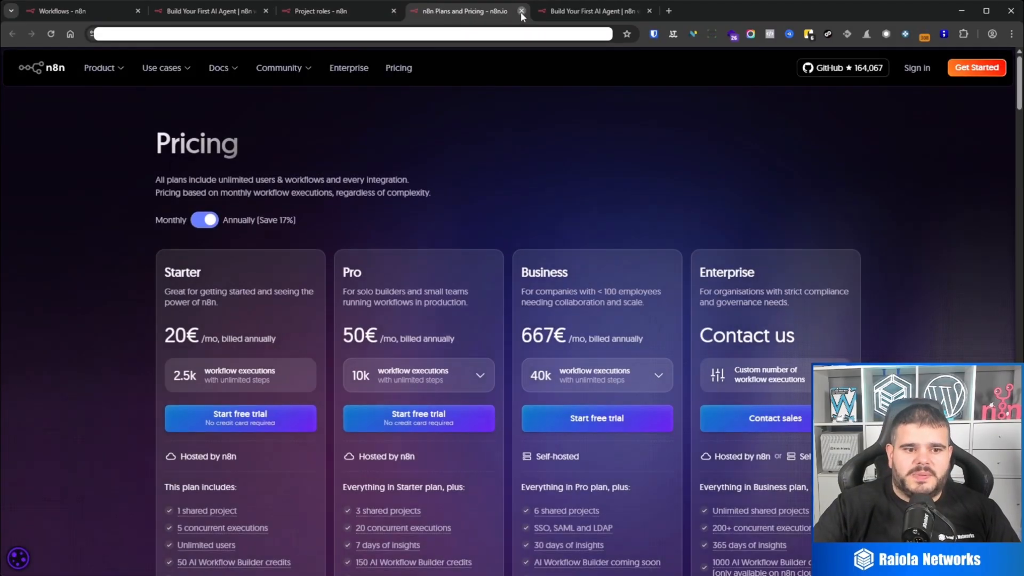
pyautogui.click(522, 11)
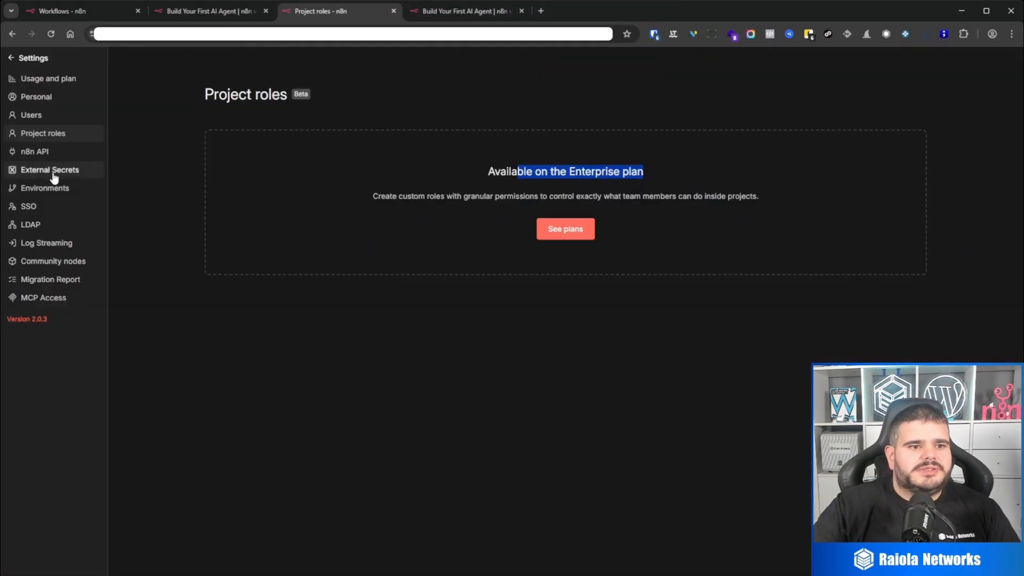
# Review the n8n API, External Secrets, Environments, SSO, LDAP and Log Streaming settings pages in turn.
pyautogui.click(51, 152)
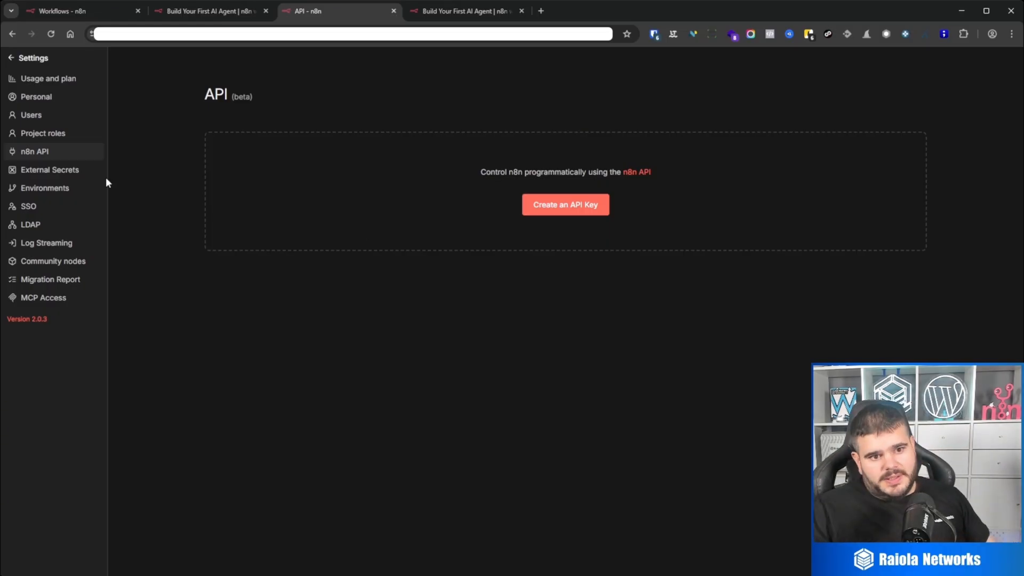
pyautogui.click(38, 171)
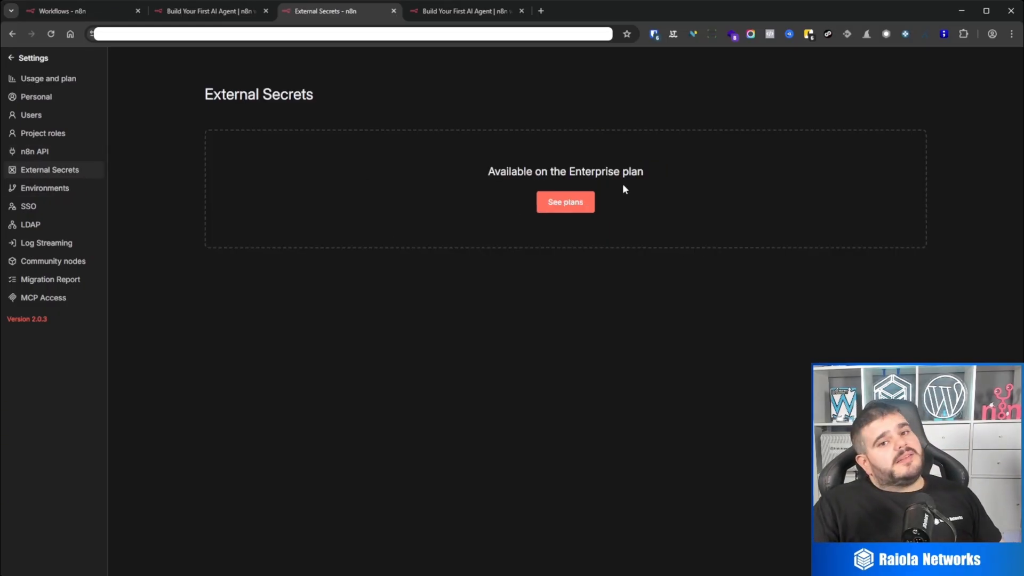
pyautogui.click(67, 190)
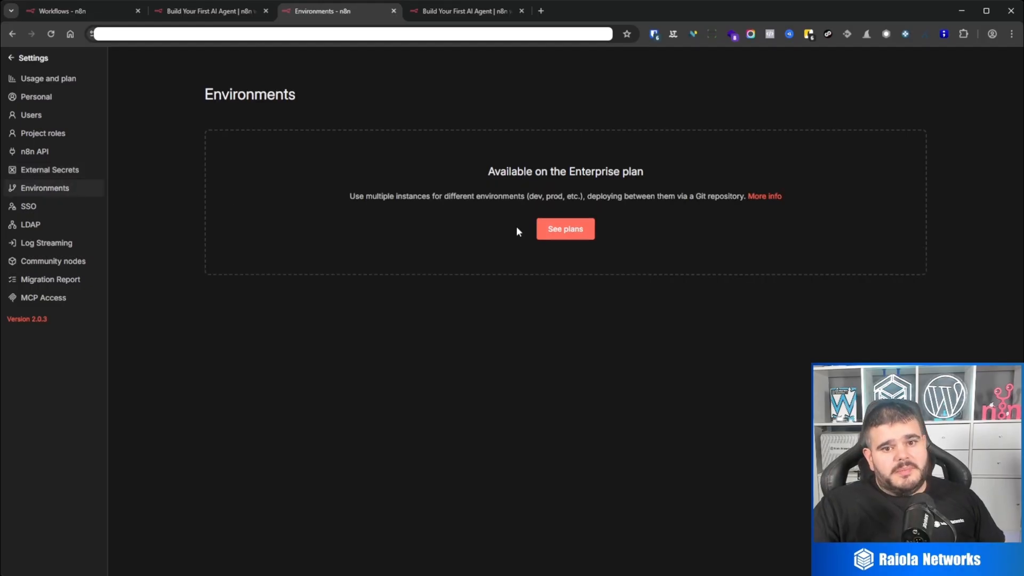
pyautogui.click(56, 213)
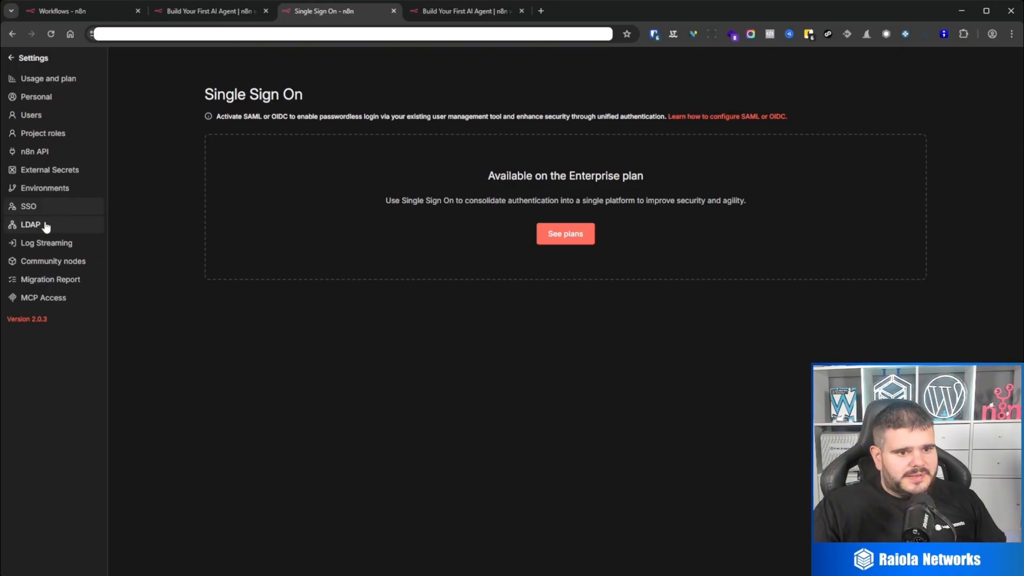
pyautogui.click(46, 226)
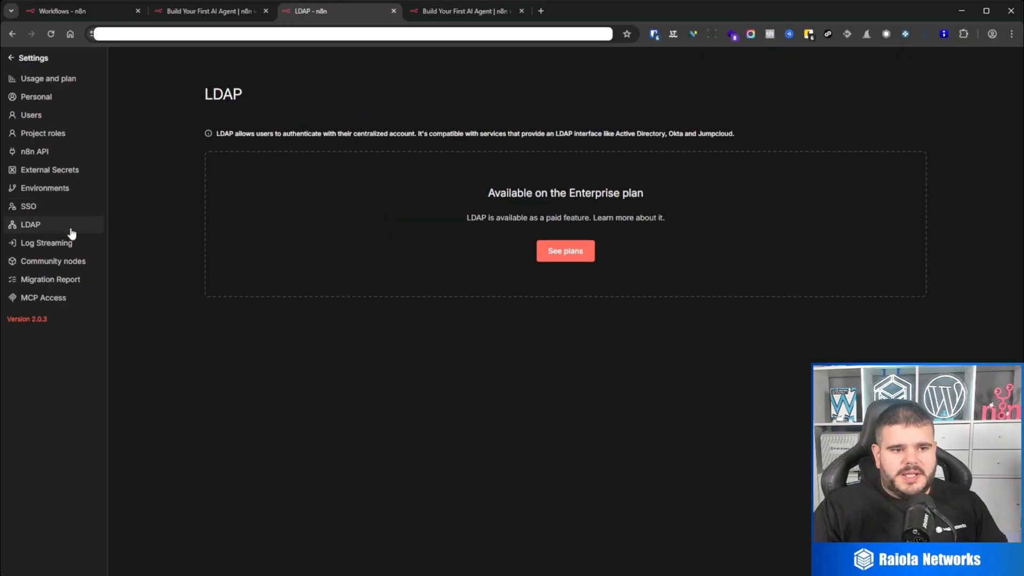
pyautogui.click(37, 247)
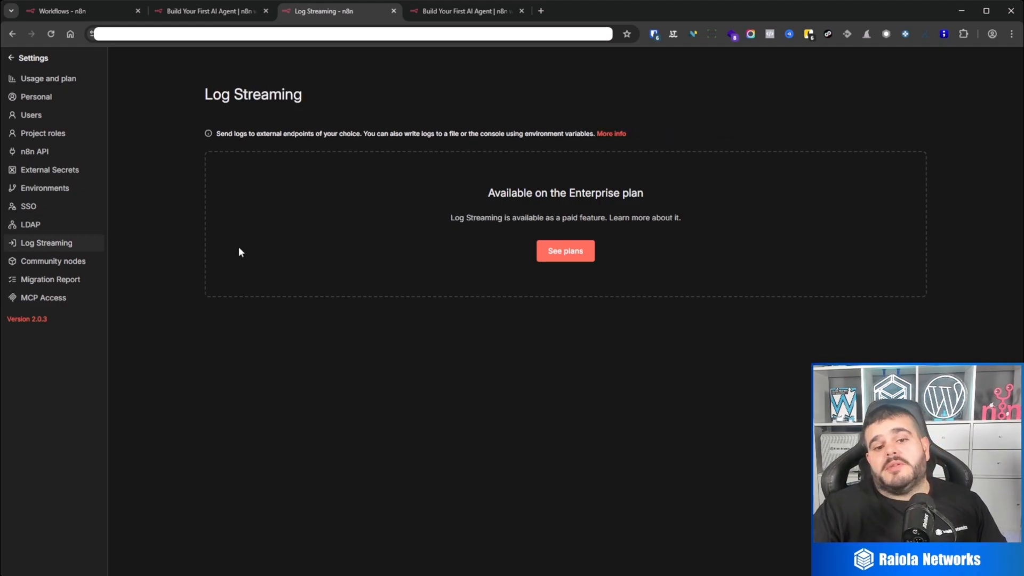
# Open the Community nodes settings, view the node installation dialog, and close it without installing anything.
pyautogui.click(60, 262)
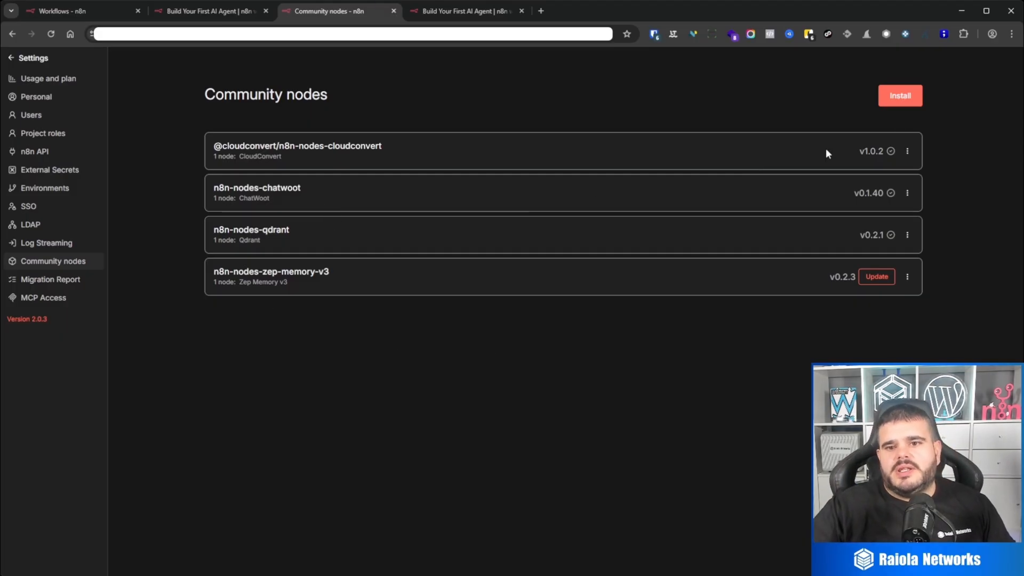
pyautogui.click(913, 106)
pyautogui.click(640, 213)
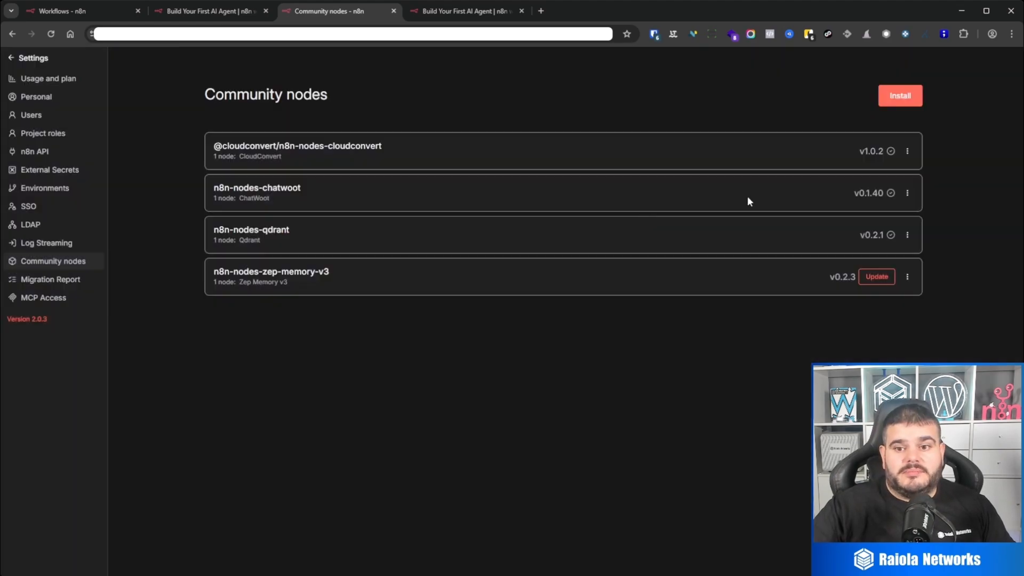
pyautogui.click(907, 152)
pyautogui.click(907, 193)
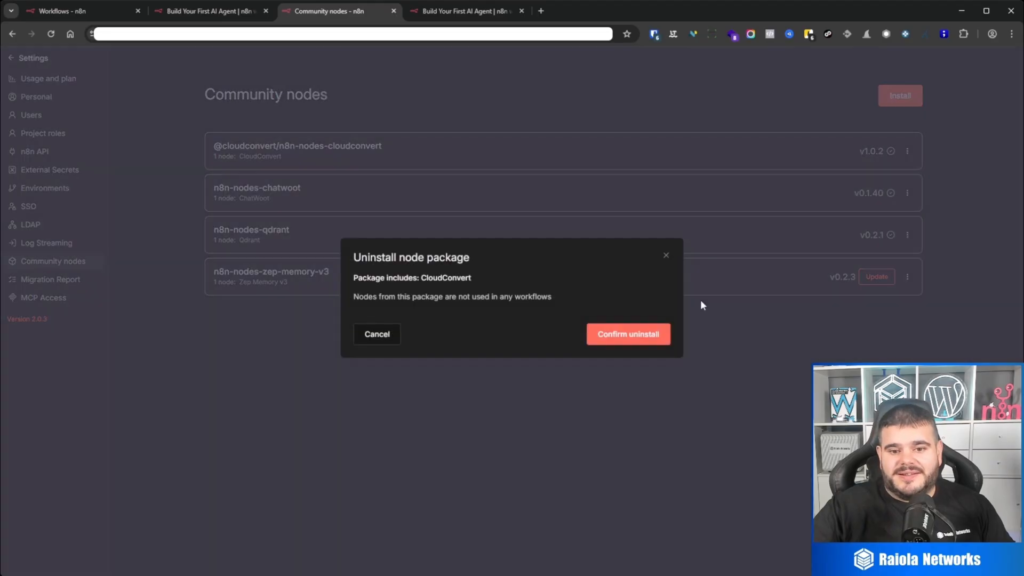
pyautogui.click(609, 334)
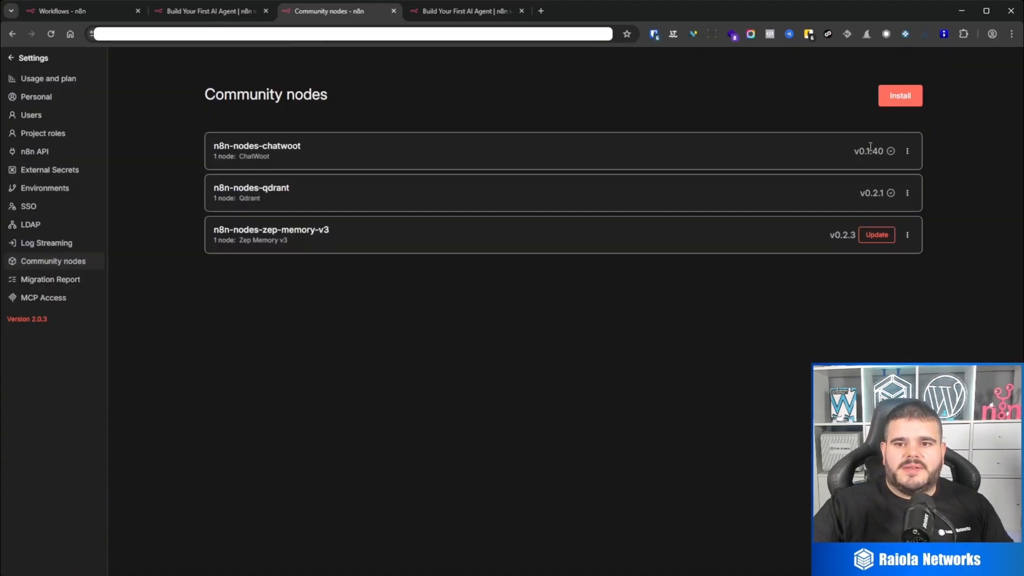
# Browse the npm registry from the community node installation dialog, open the n8n-nodes-elevenlabs package, and copy its name.
pyautogui.click(901, 96)
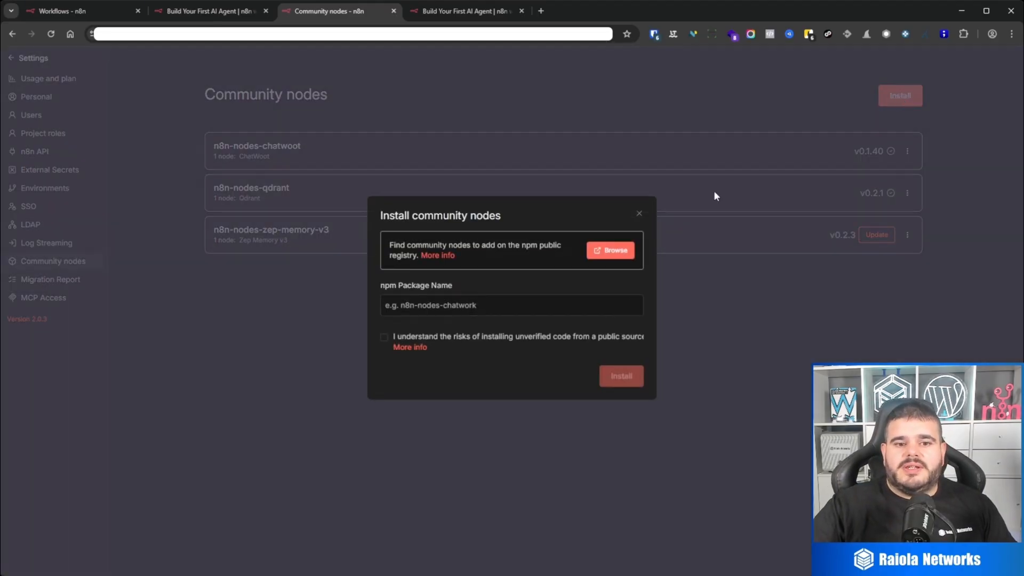
pyautogui.click(613, 251)
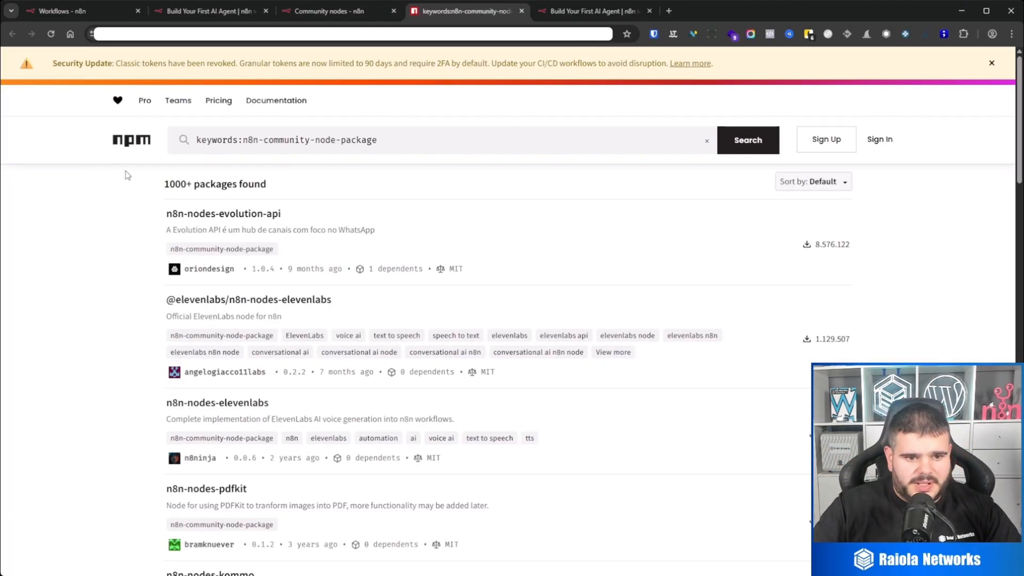
pyautogui.click(400, 140)
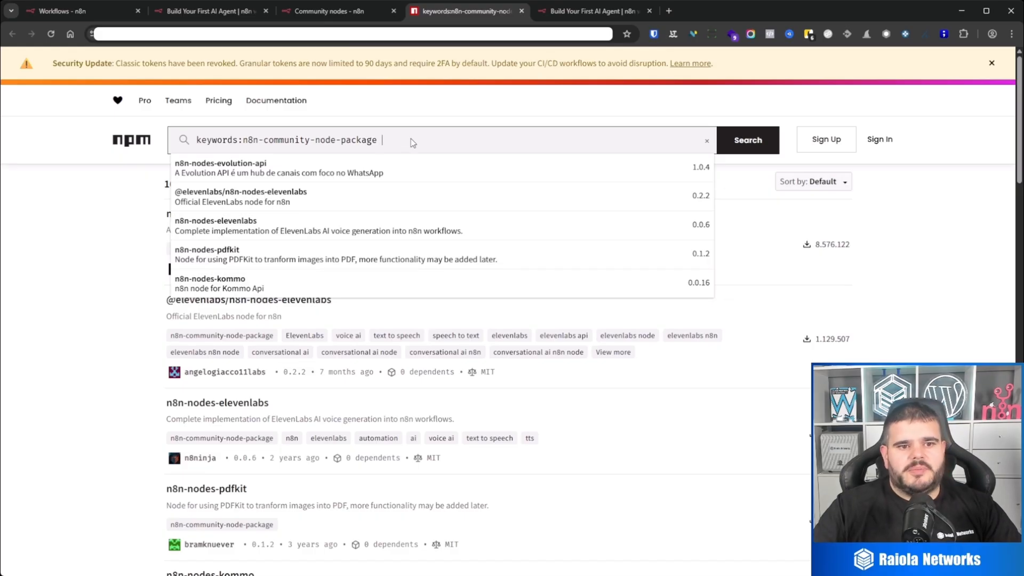
pyautogui.click(318, 223)
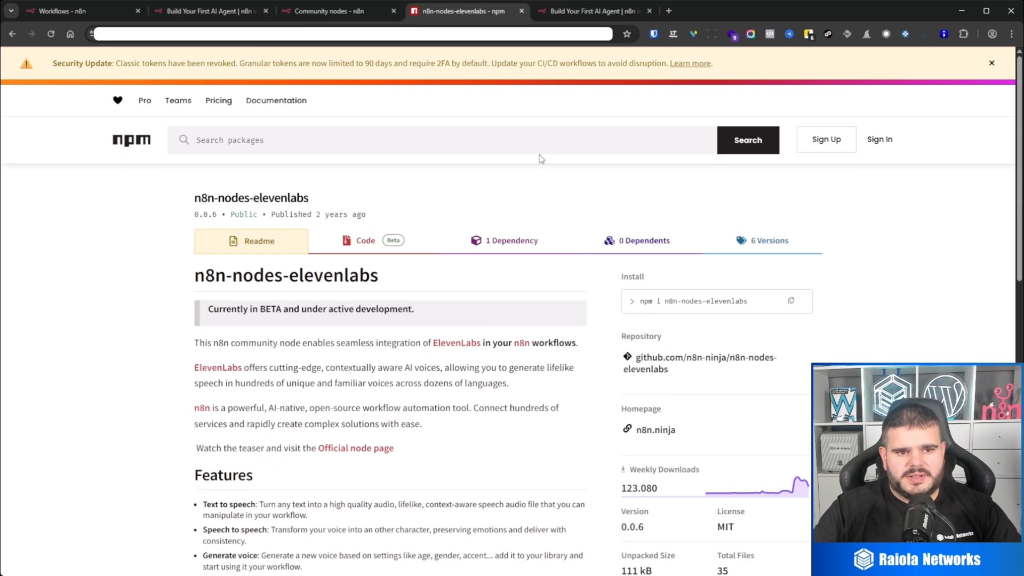
pyautogui.moveTo(194, 278); pyautogui.dragTo(379, 278)
pyautogui.moveTo(194, 199); pyautogui.dragTo(317, 201)
pyautogui.hotkey('ctrl', 'c')
# Return to n8n and install the n8n-nodes-elevenlabs community package, accepting the unverified code risks.
pyautogui.click(326, 11)
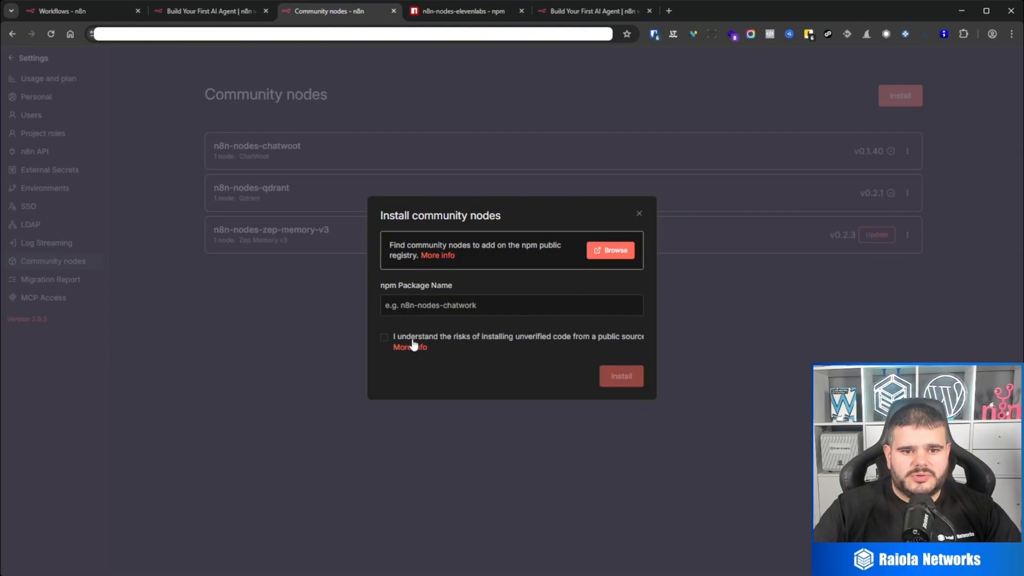
pyautogui.click(417, 307)
pyautogui.hotkey('ctrl', 'v')
pyautogui.click(385, 337)
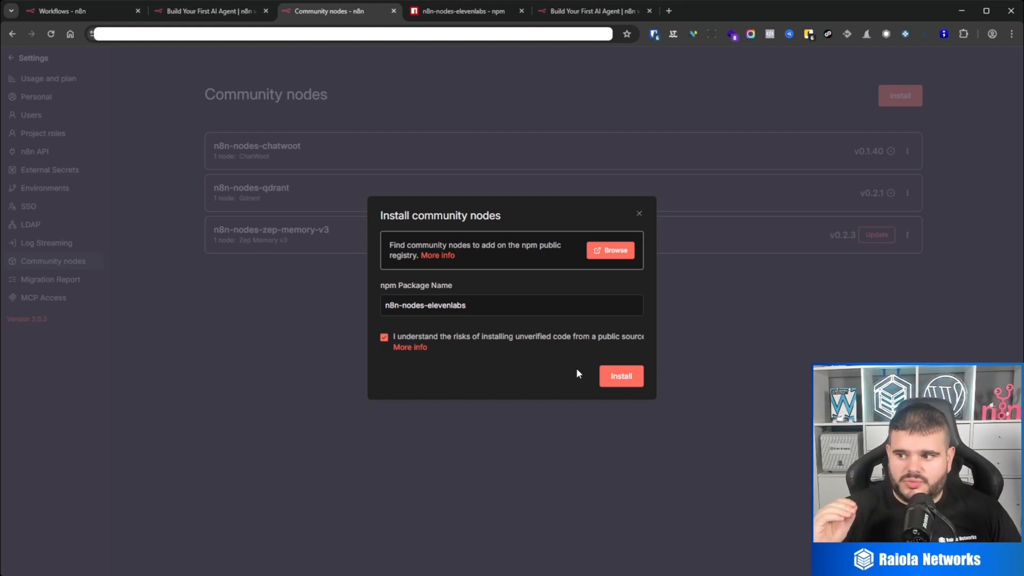
pyautogui.click(608, 383)
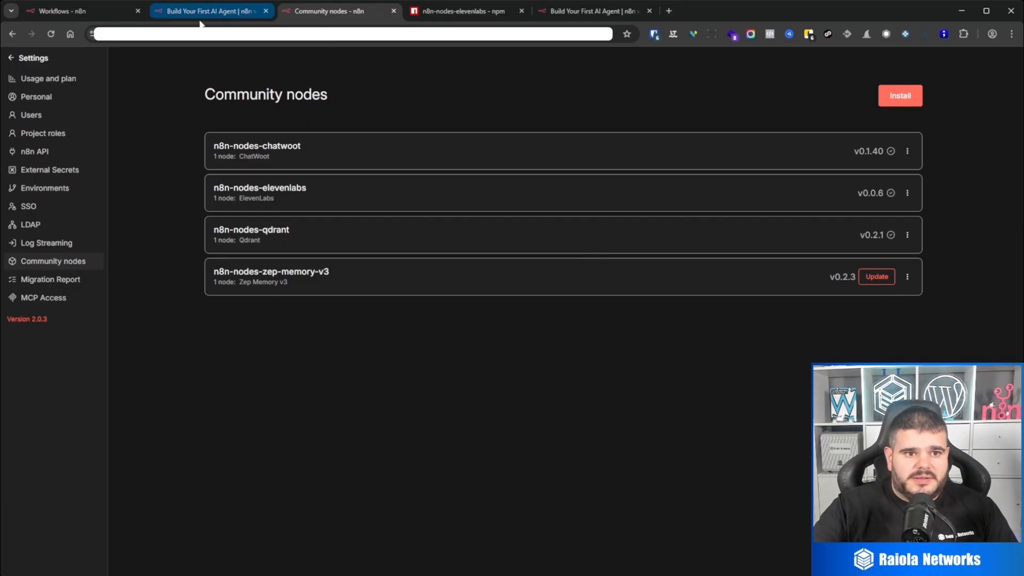
# Leave the settings and create a new workflow with a manual trigger as its first node.
pyautogui.click(46, 63)
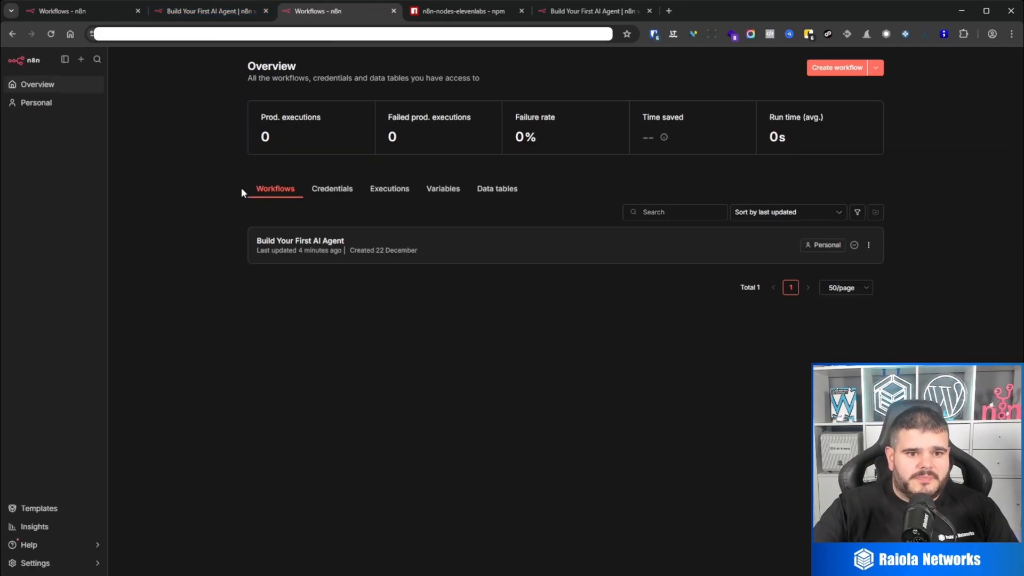
pyautogui.click(848, 68)
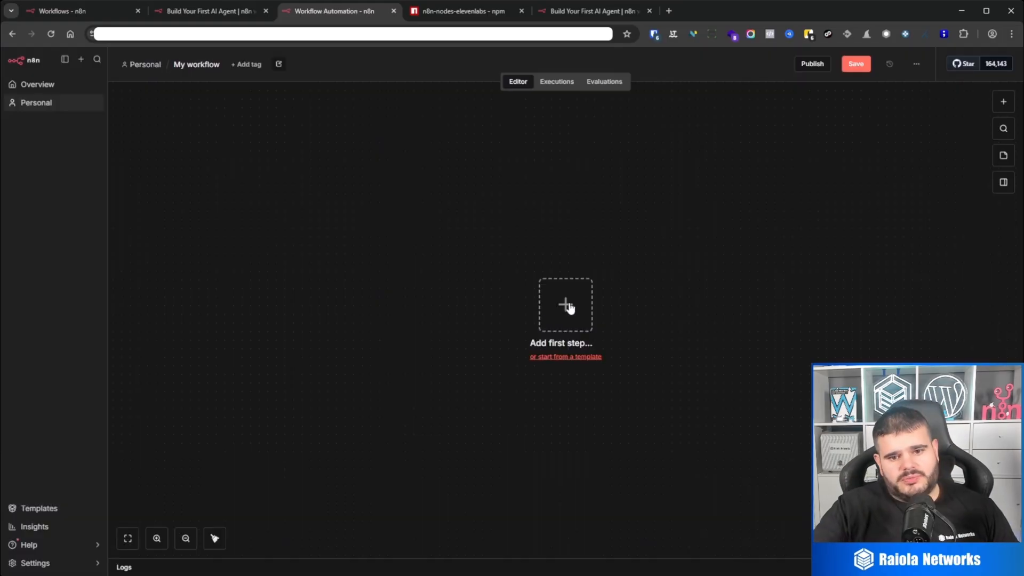
pyautogui.click(566, 304)
pyautogui.click(876, 202)
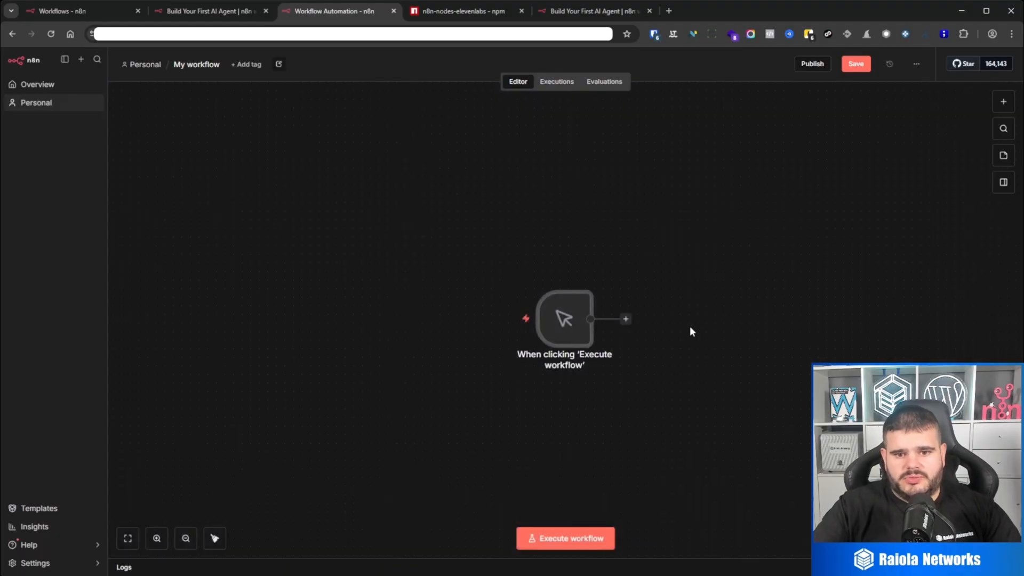
# Search for "eleve" among the nodes that can follow the trigger, reopen the node list, and close it.
pyautogui.click(626, 319)
pyautogui.write('eleve')
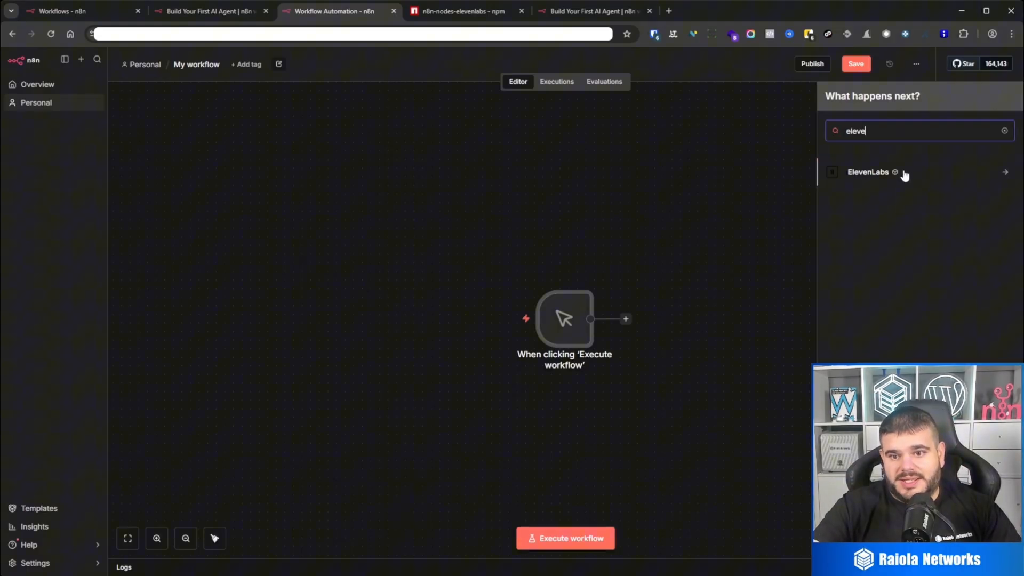
pyautogui.click(684, 157)
pyautogui.click(1004, 101)
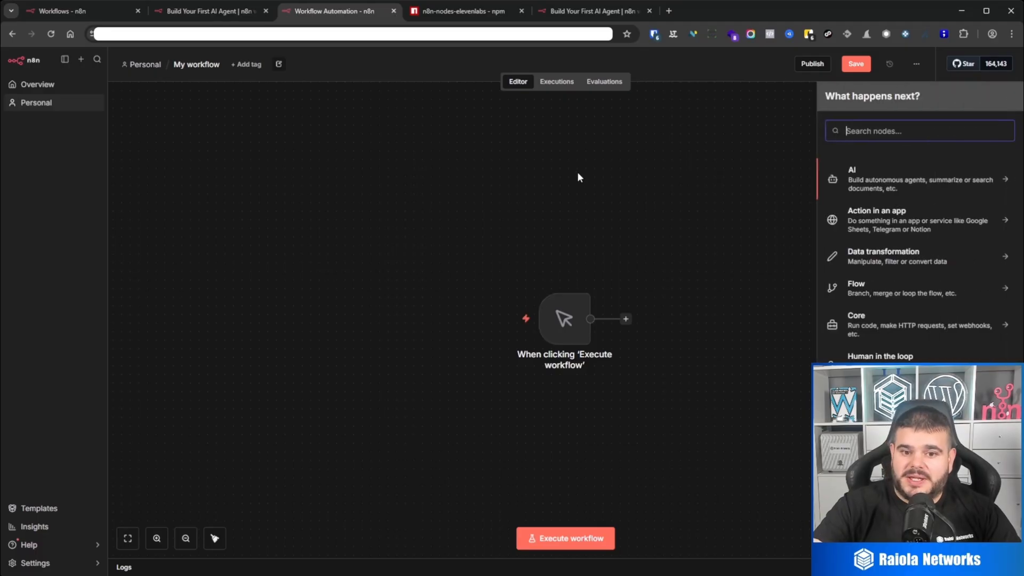
pyautogui.click(587, 170)
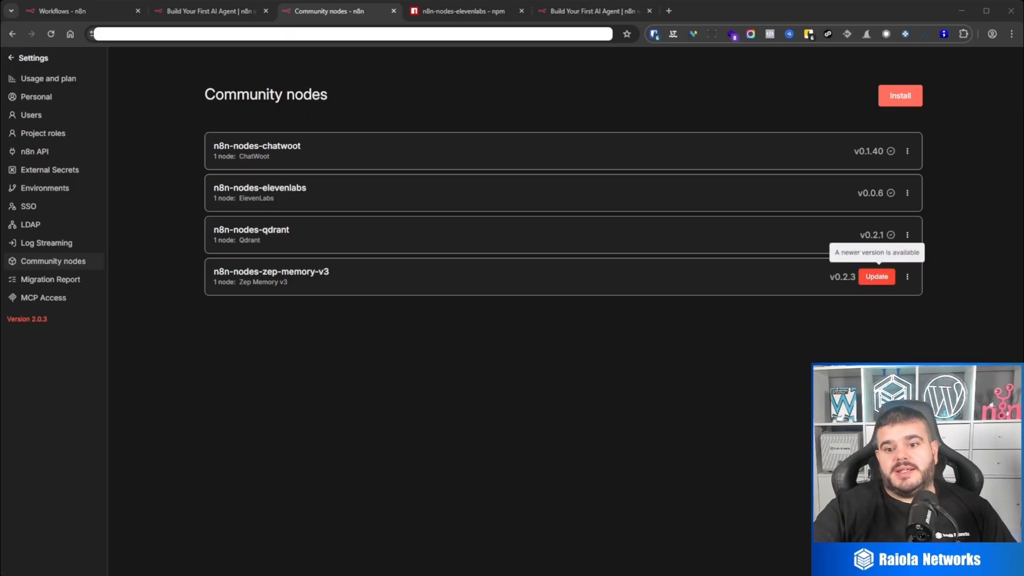
# Update the n8n-nodes-zep-memory-v3 community package and confirm the update.
pyautogui.click(877, 277)
pyautogui.click(614, 335)
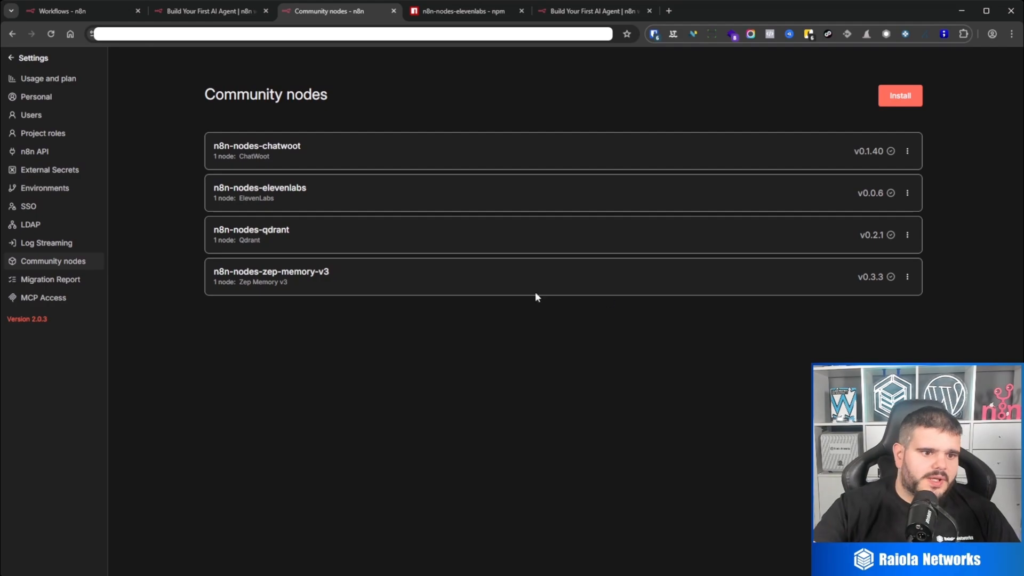
# Review the workflow and instance issues in the Migration Report, and open the MCP Access settings.
pyautogui.click(53, 281)
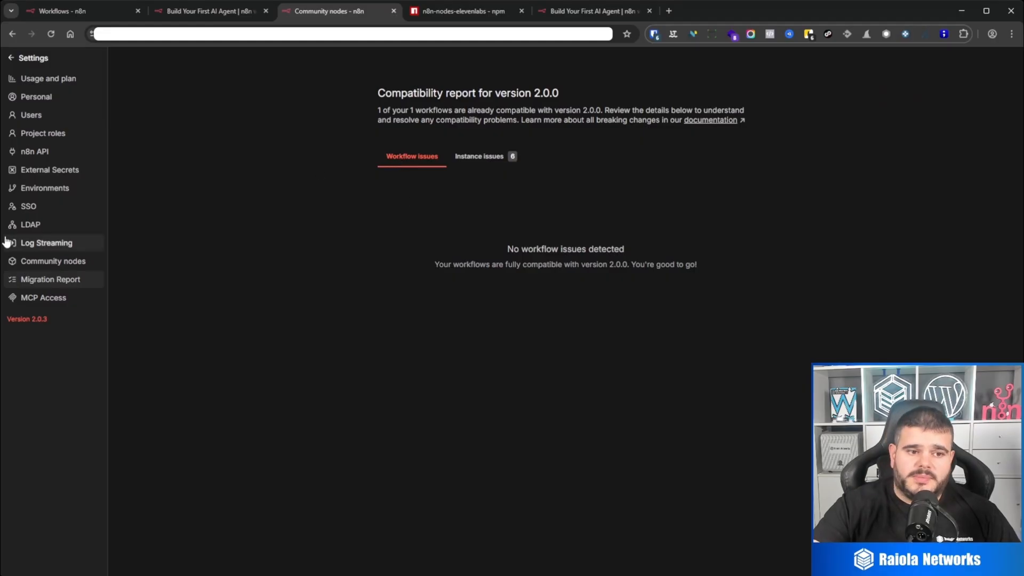
pyautogui.click(478, 159)
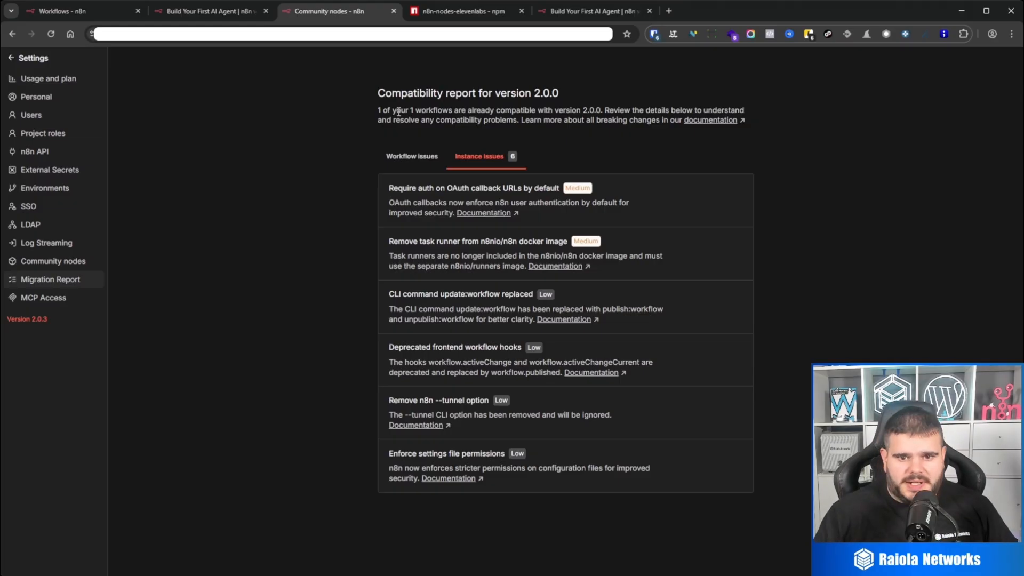
pyautogui.click(64, 302)
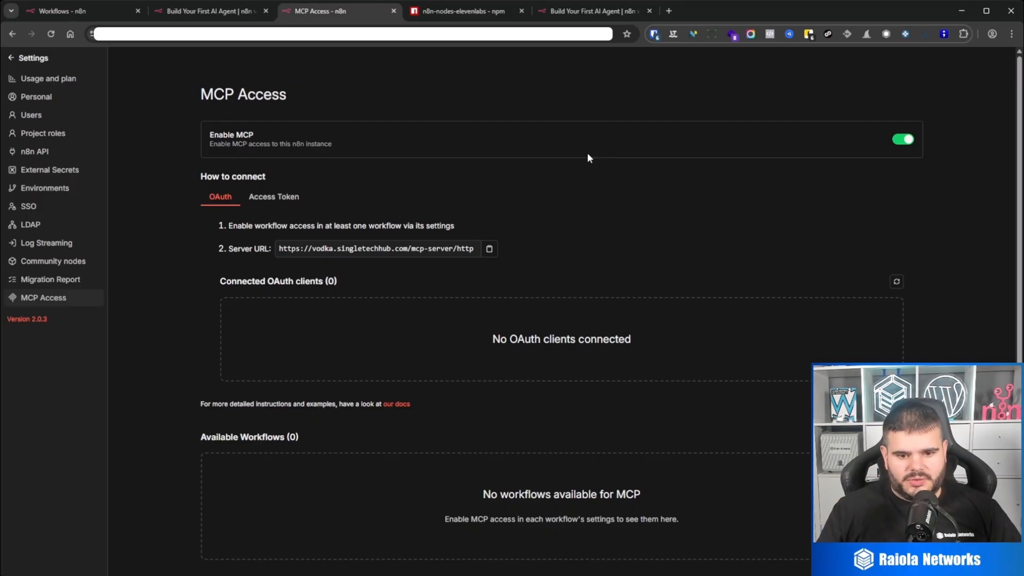
# Leave the settings, return to the overview, and look through the list of saved credentials.
pyautogui.click(38, 64)
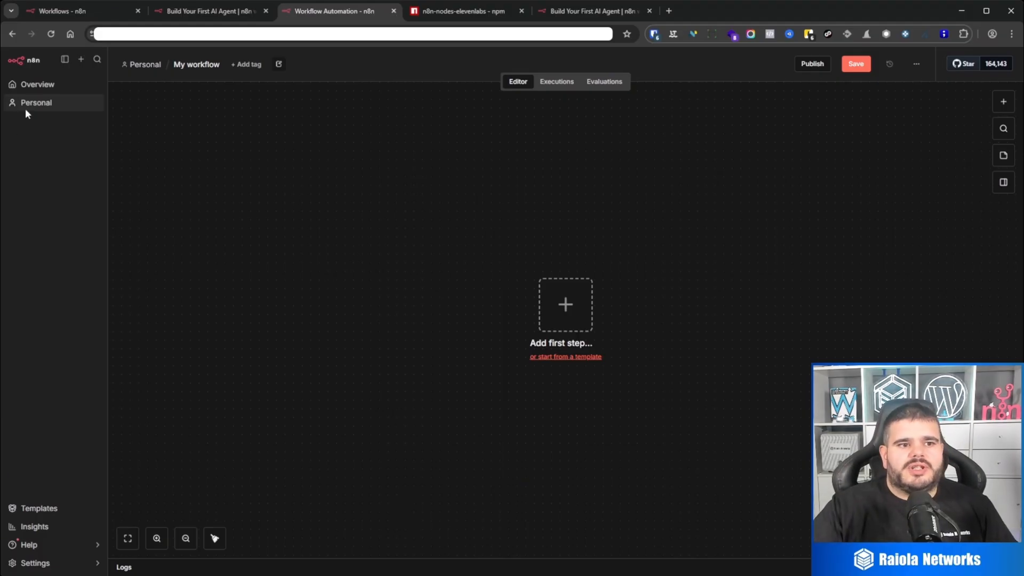
pyautogui.click(45, 85)
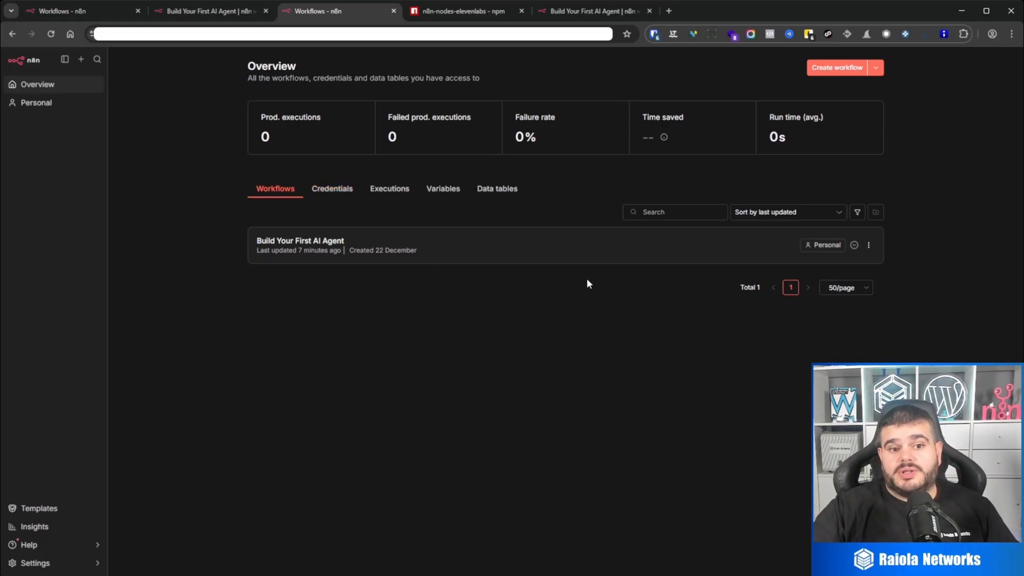
pyautogui.click(346, 191)
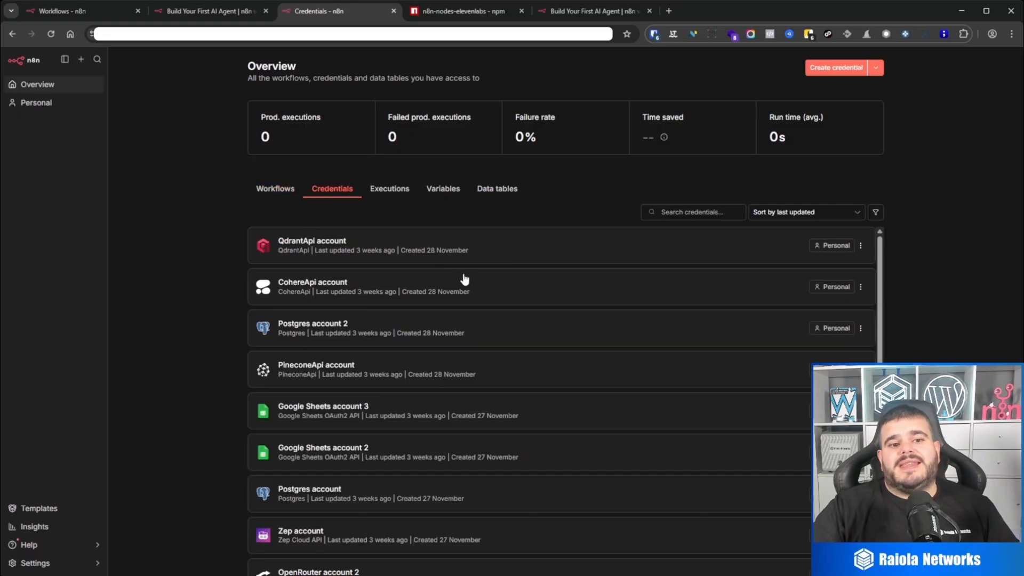
pyautogui.scroll(-5, 504, 355)
pyautogui.scroll(5, 510, 371)
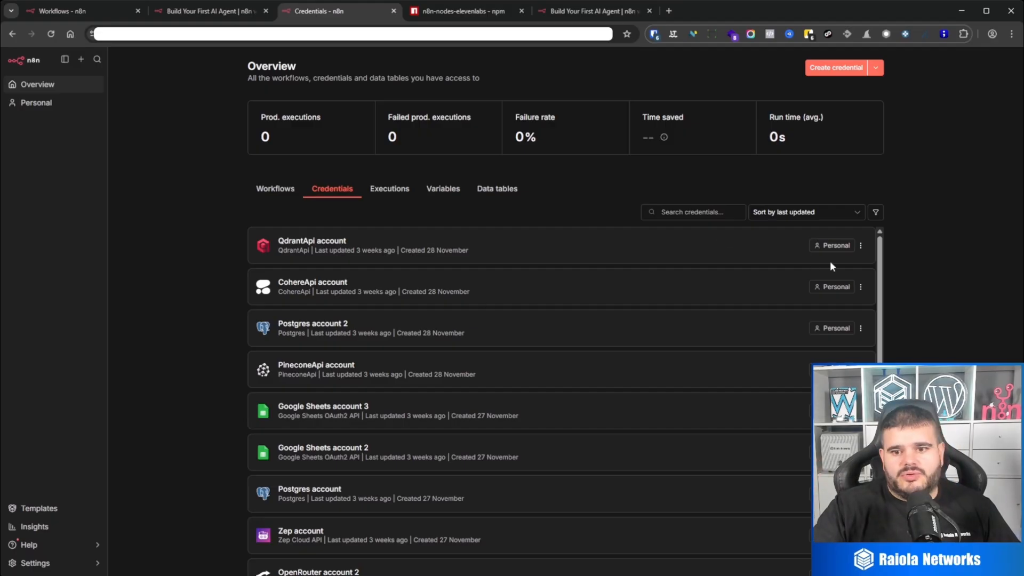
# View the QdrantApi account credential's options and connection details, close them, and look through the credentials list again.
pyautogui.click(861, 246)
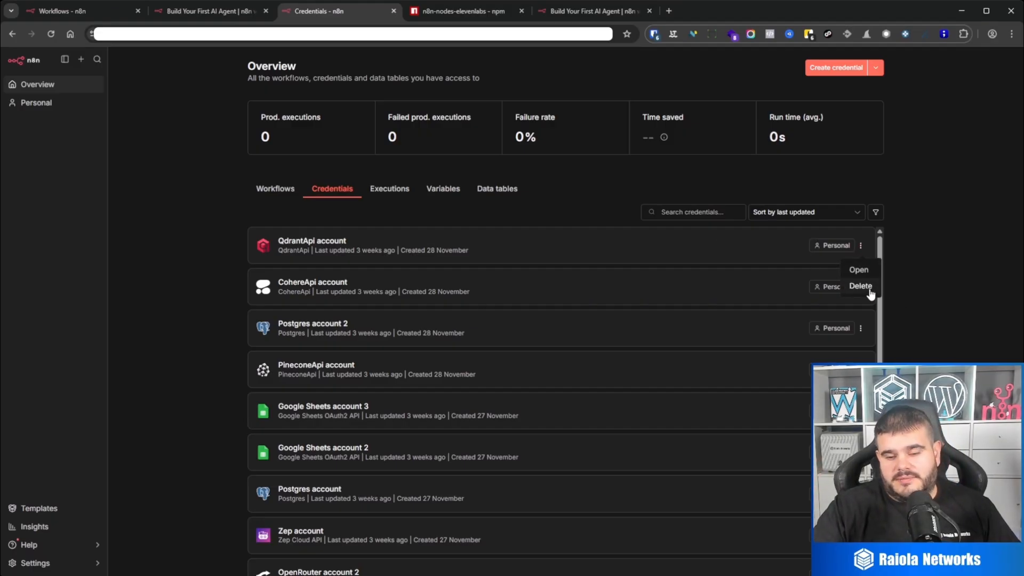
pyautogui.click(566, 247)
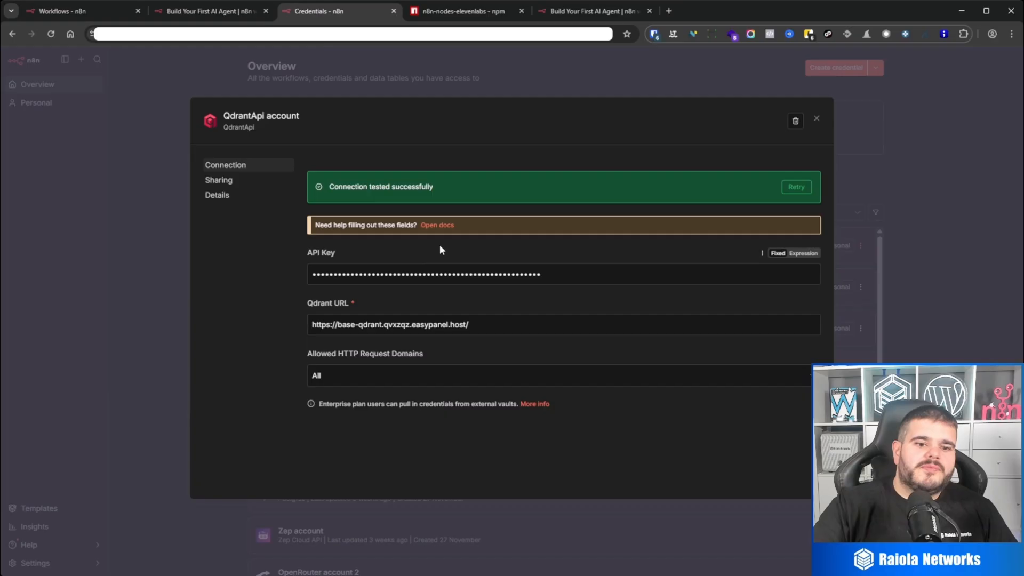
pyautogui.click(817, 120)
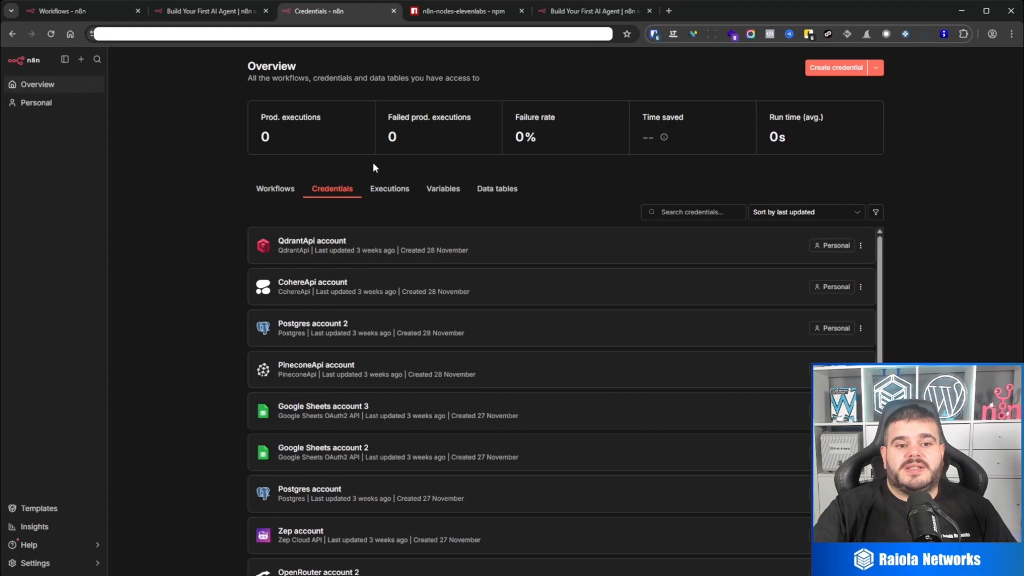
pyautogui.click(418, 234)
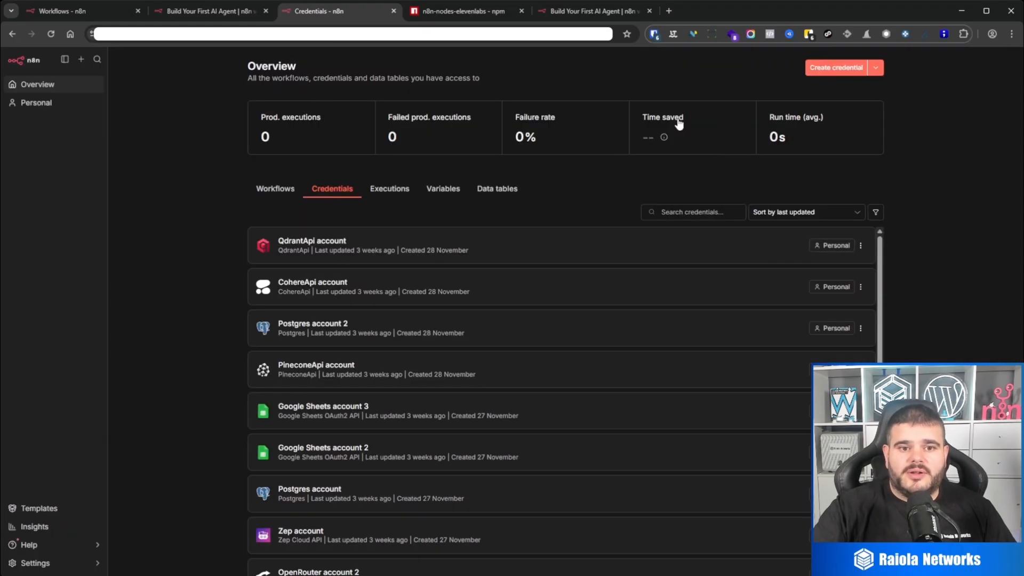
pyautogui.click(951, 124)
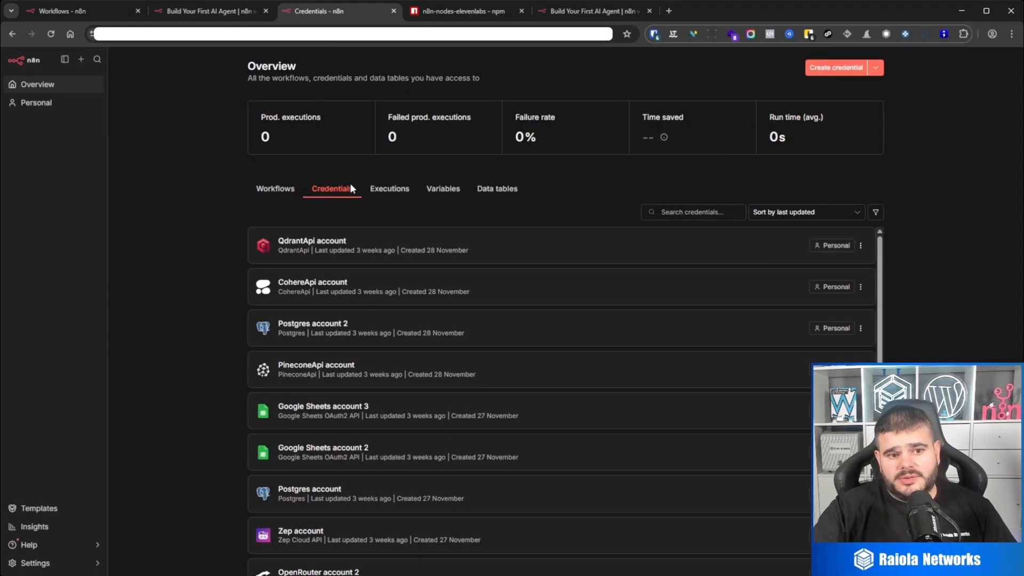
pyautogui.scroll(-6, 469, 304)
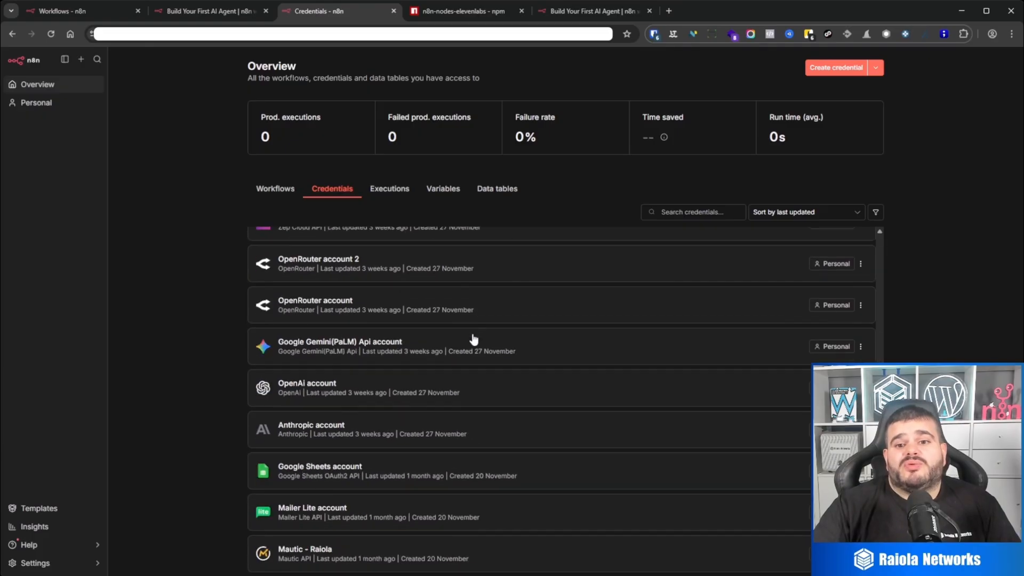
pyautogui.scroll(6, 471, 347)
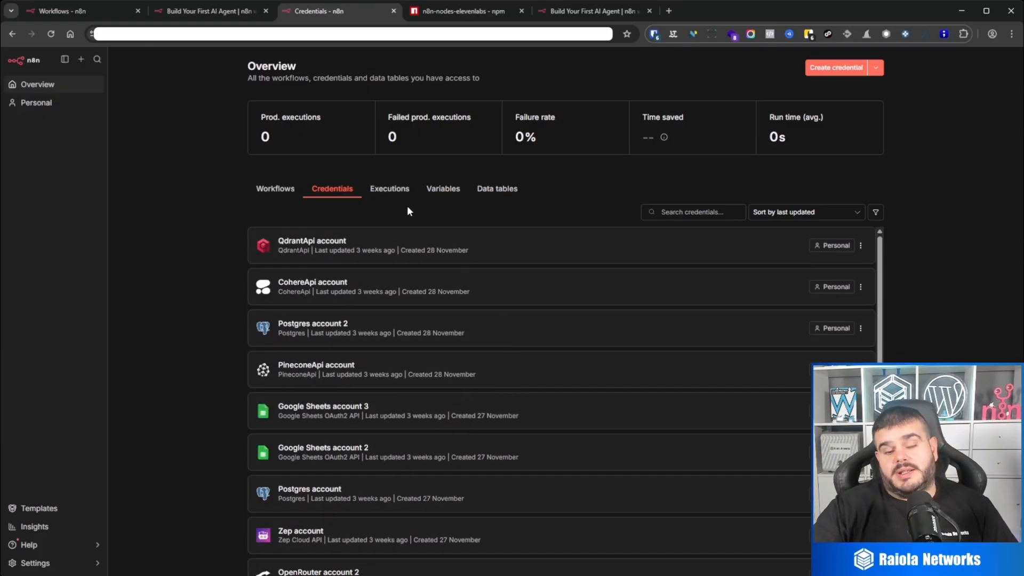
# View the executions list, close the other instance's executions page, and view the Variables section of the overview.
pyautogui.click(393, 191)
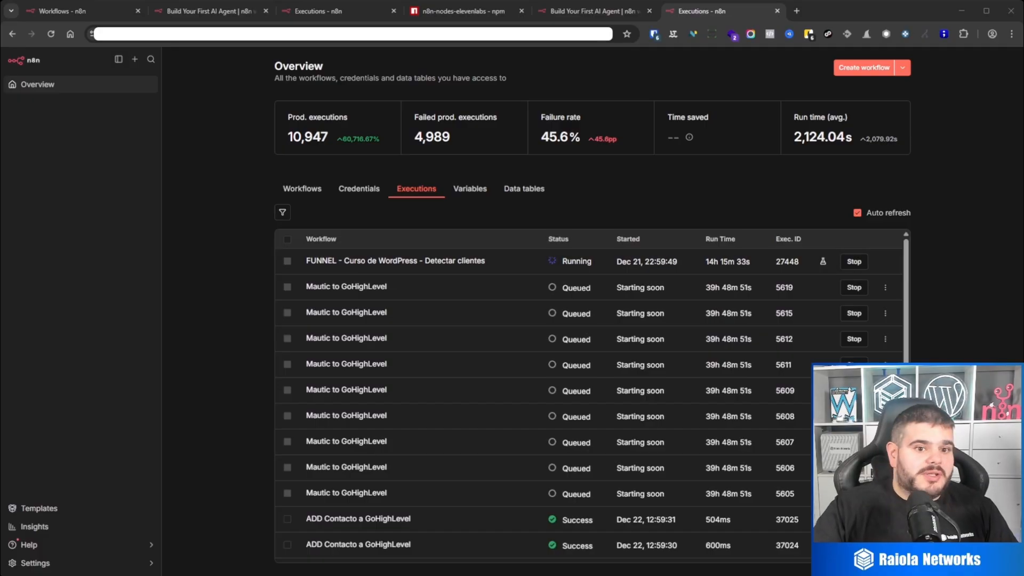
pyautogui.hotkey('ctrl', 'w')
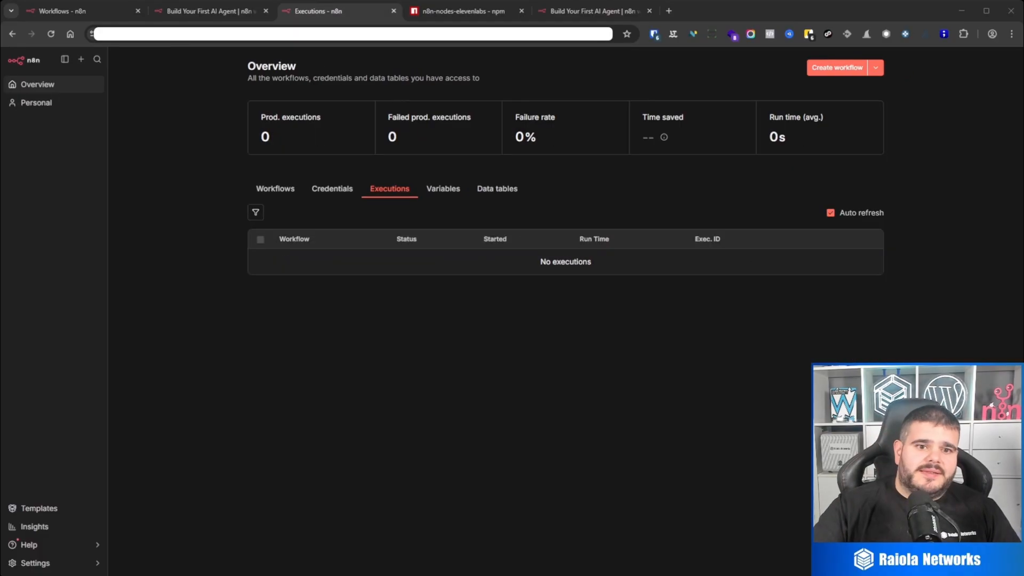
pyautogui.click(443, 190)
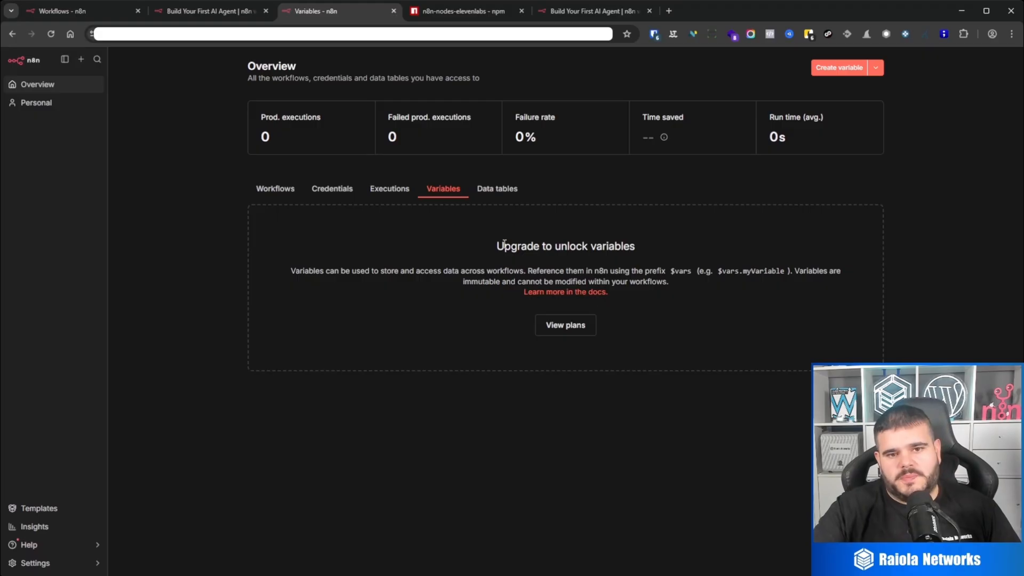
# Create a data table named AAAA from scratch in the overview's data tables section.
pyautogui.click(510, 195)
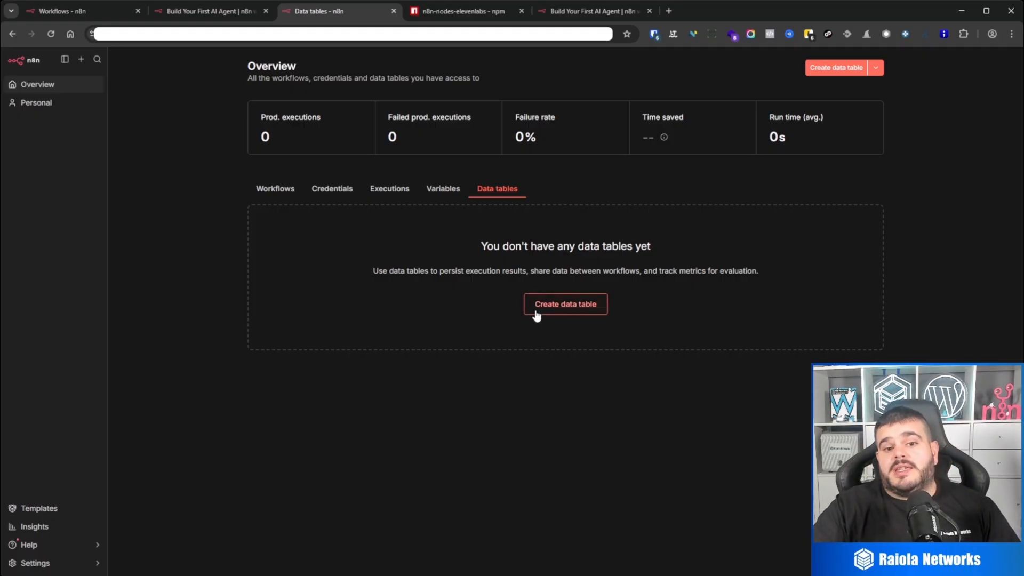
pyautogui.click(536, 310)
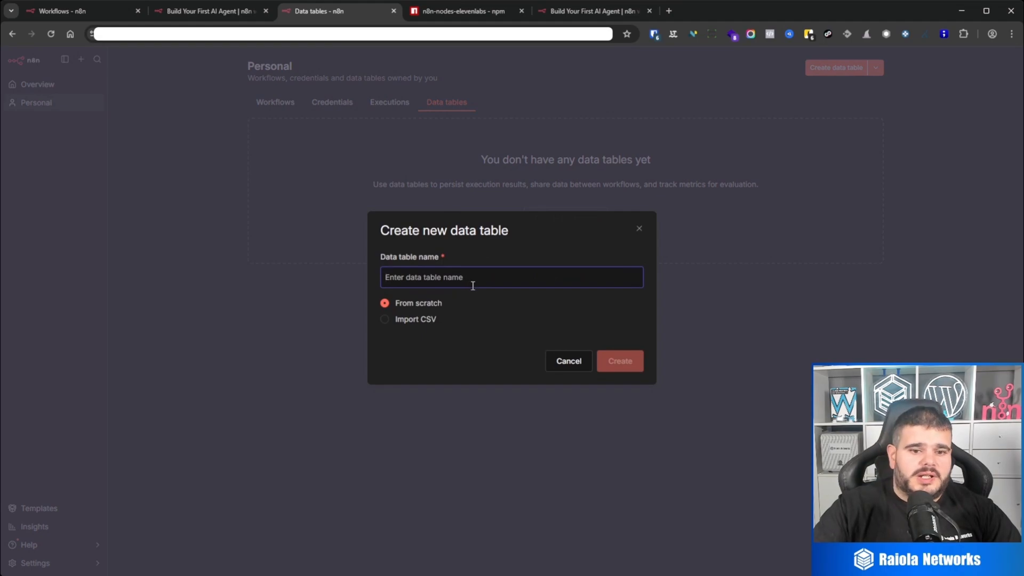
pyautogui.write('AAAA')
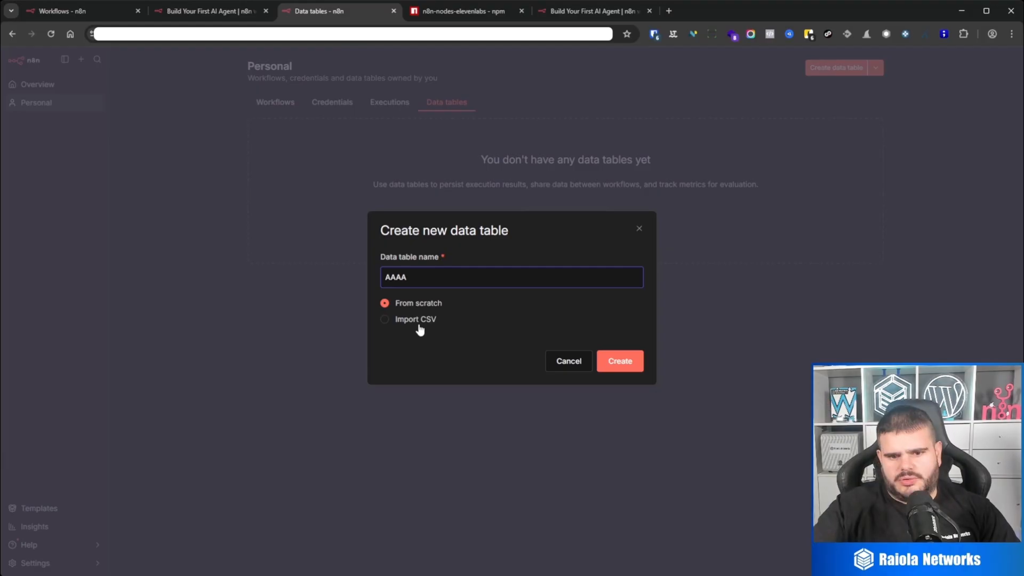
pyautogui.click(627, 363)
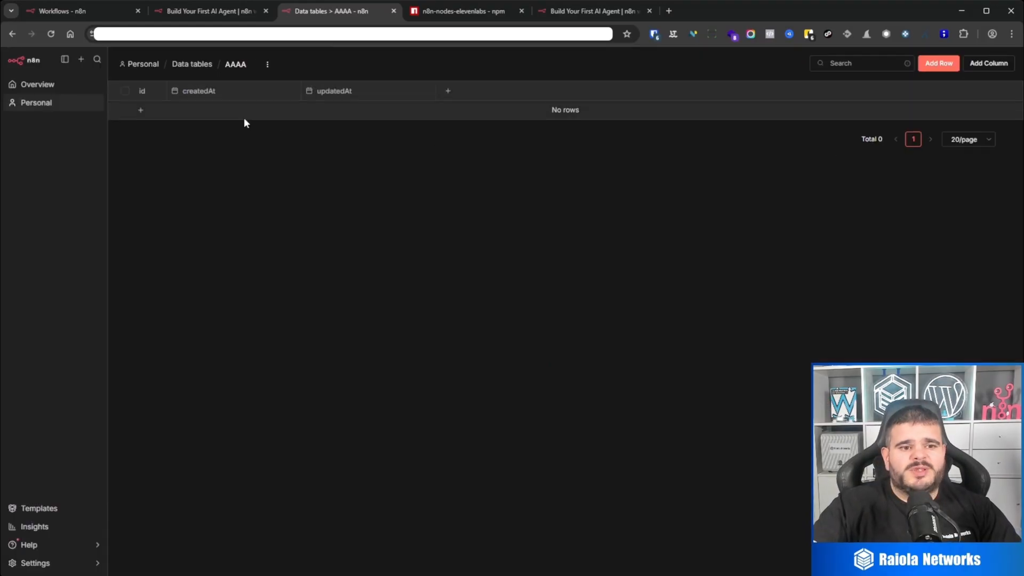
# Add two string columns named Email and Nombre to the AAAA data table.
pyautogui.click(986, 73)
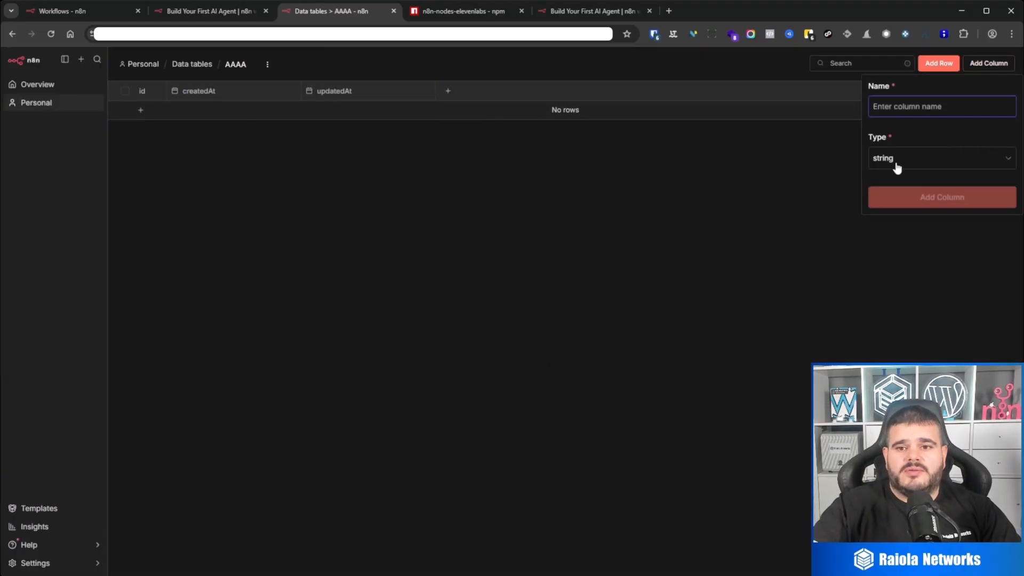
pyautogui.click(877, 106)
pyautogui.write('Email')
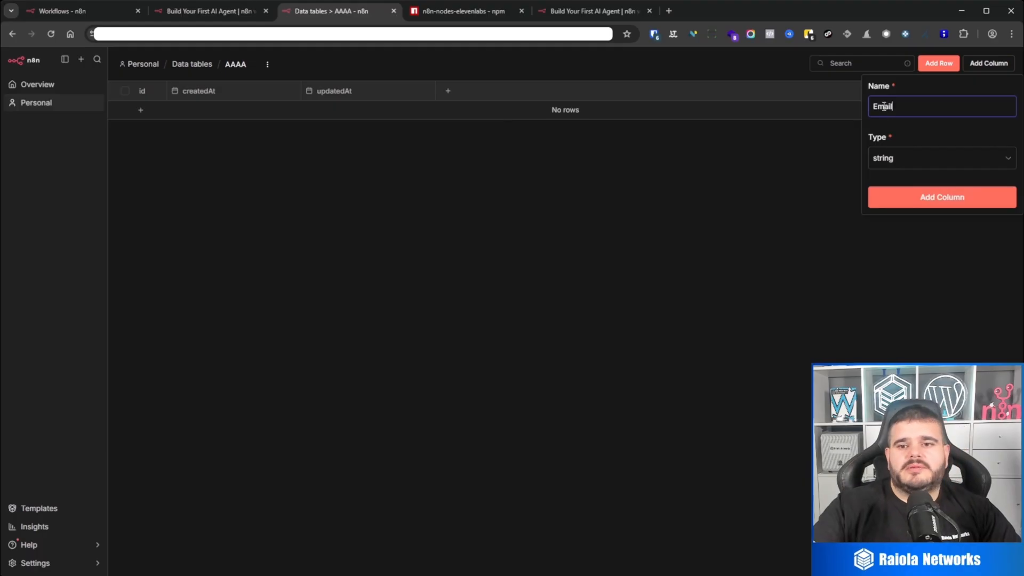
pyautogui.click(930, 203)
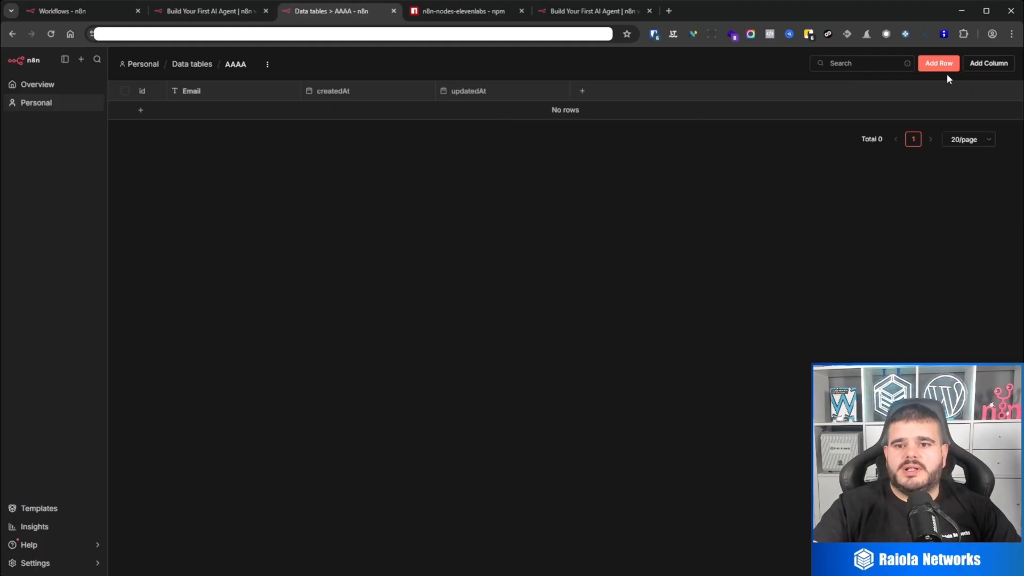
pyautogui.click(978, 71)
pyautogui.write('Nombre')
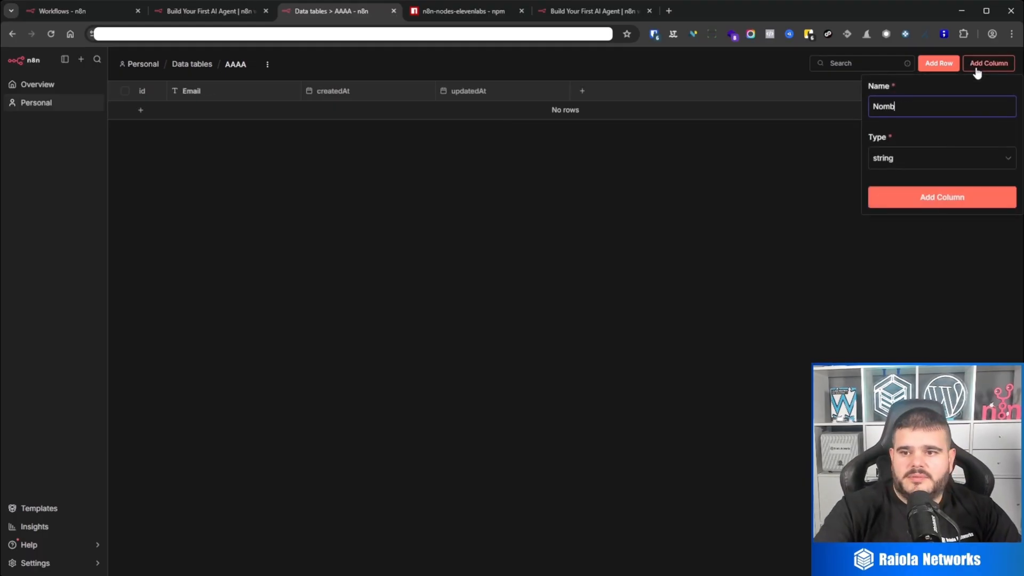
pyautogui.click(932, 198)
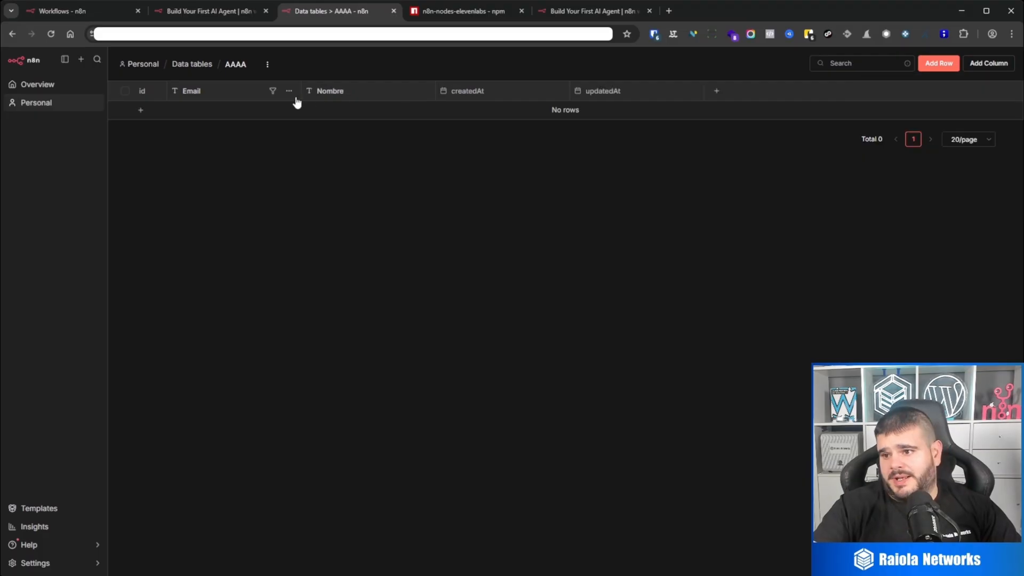
# Add two rows to the AAAA table, each with asdasd as the Email value.
pyautogui.click(141, 111)
pyautogui.write('asdasd')
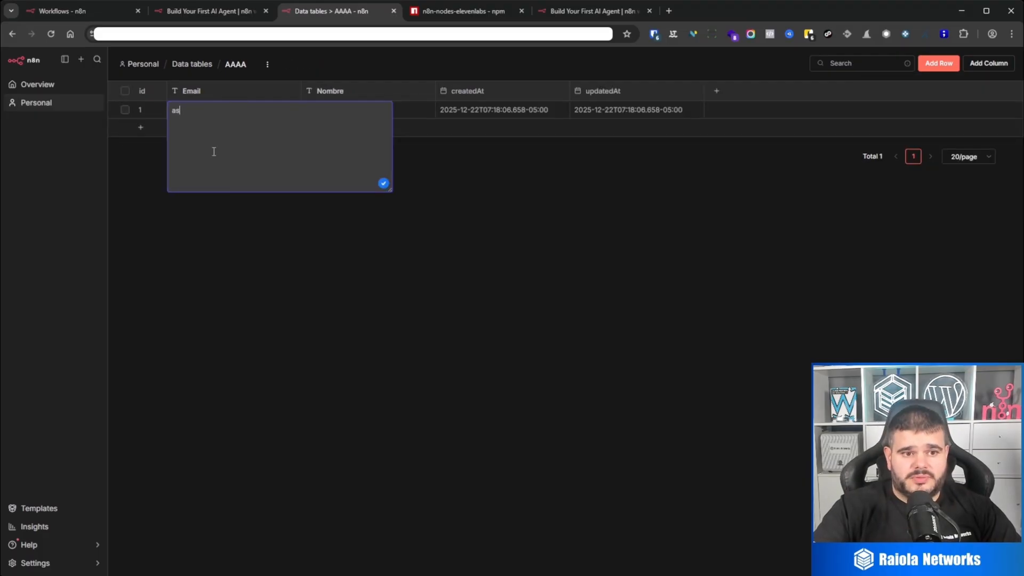
pyautogui.click(328, 277)
pyautogui.click(140, 127)
pyautogui.write('asdasd')
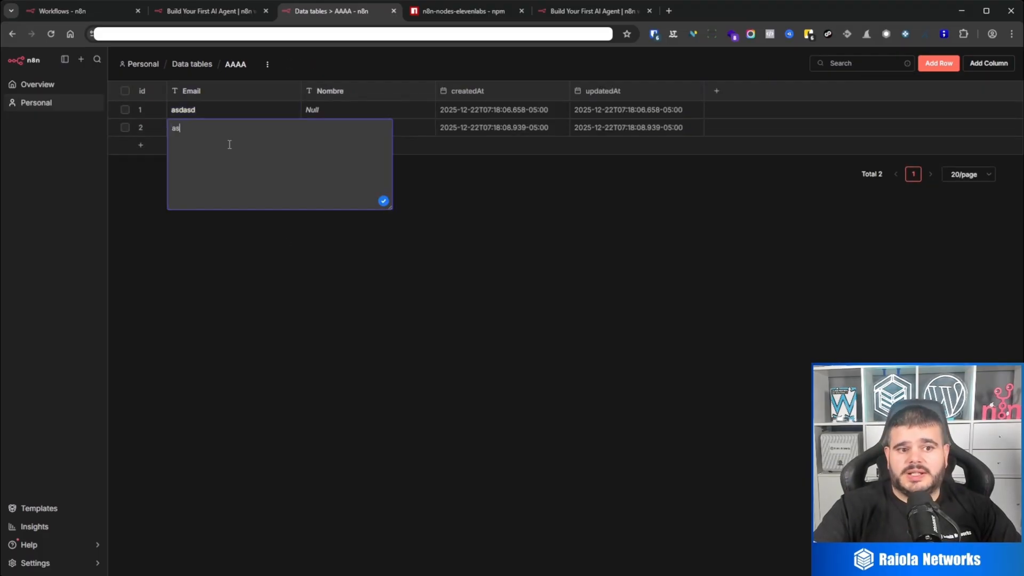
pyautogui.click(291, 306)
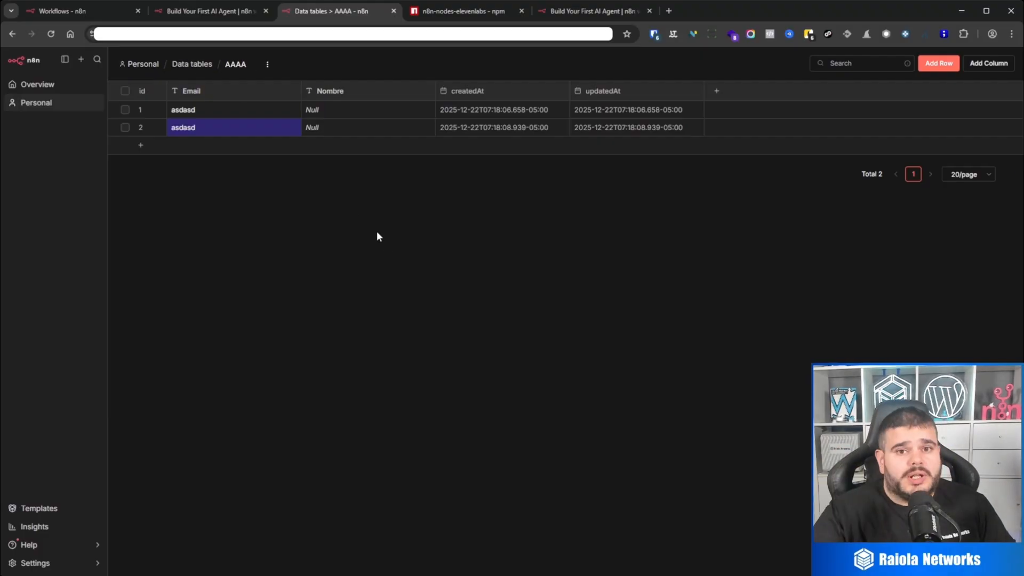
# Return to the overview and create a new workflow named "Mi automatizacion numero 1".
pyautogui.click(47, 84)
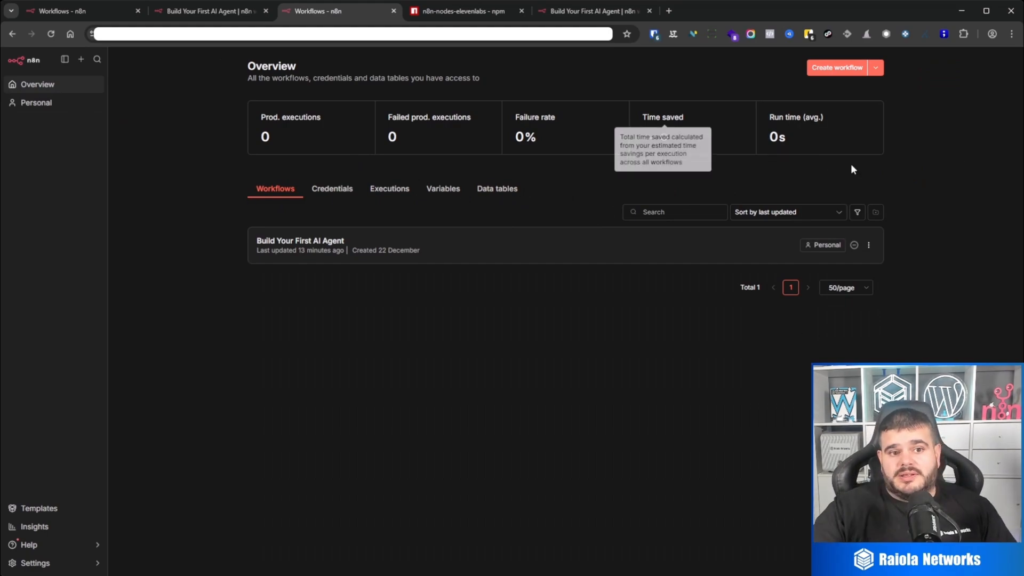
pyautogui.click(846, 69)
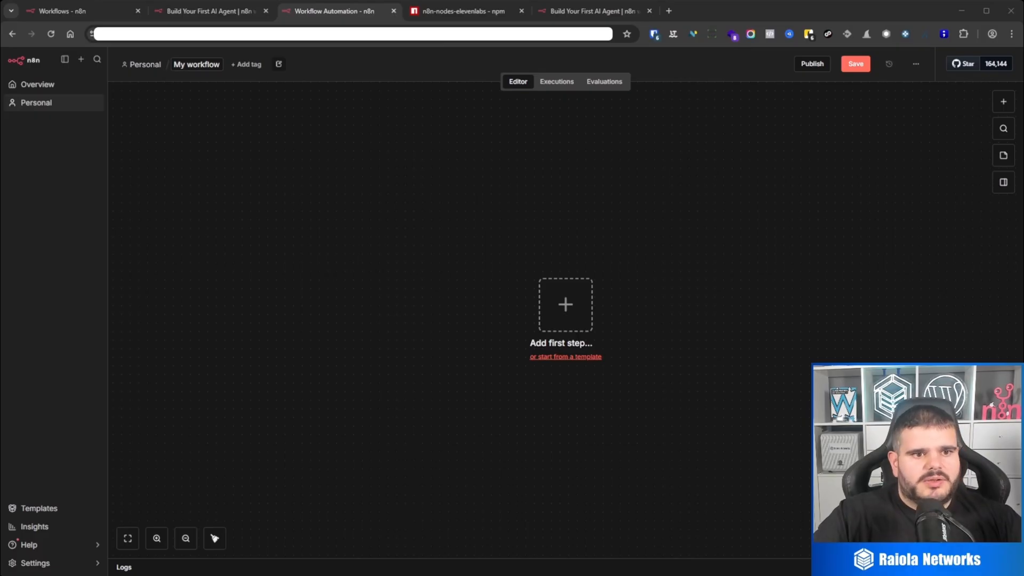
pyautogui.click(191, 64)
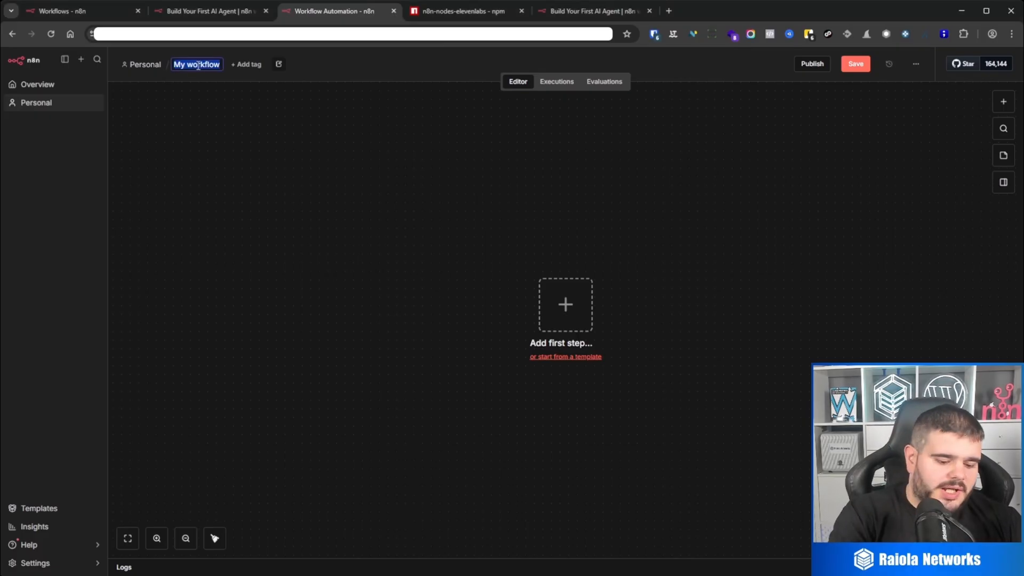
pyautogui.write('Mi automatizaci')
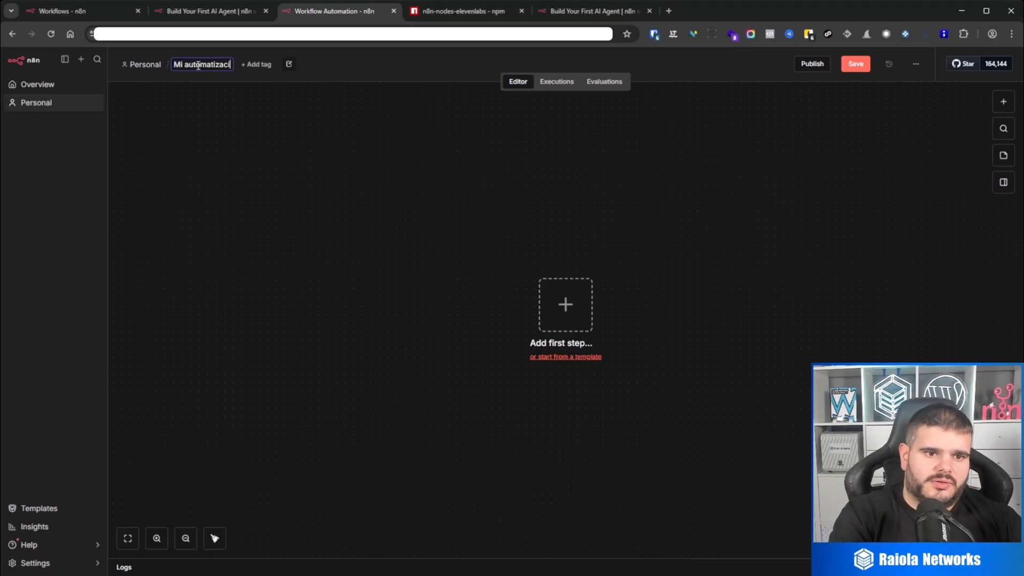
pyautogui.write('on numero 1')
pyautogui.press('Return')
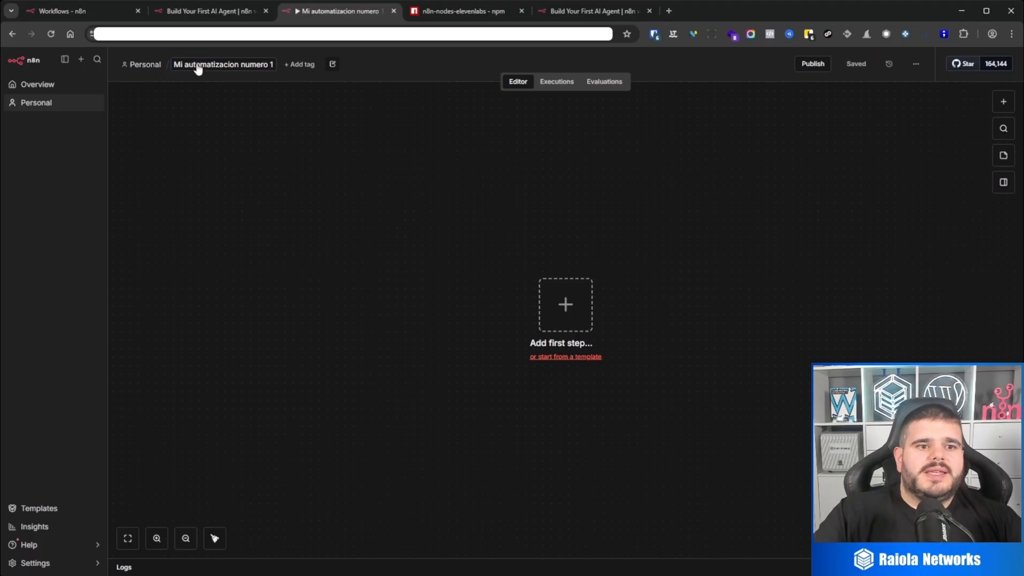
# Tag the workflow with a newly created autos tag and the existing a1 tag.
pyautogui.click(292, 65)
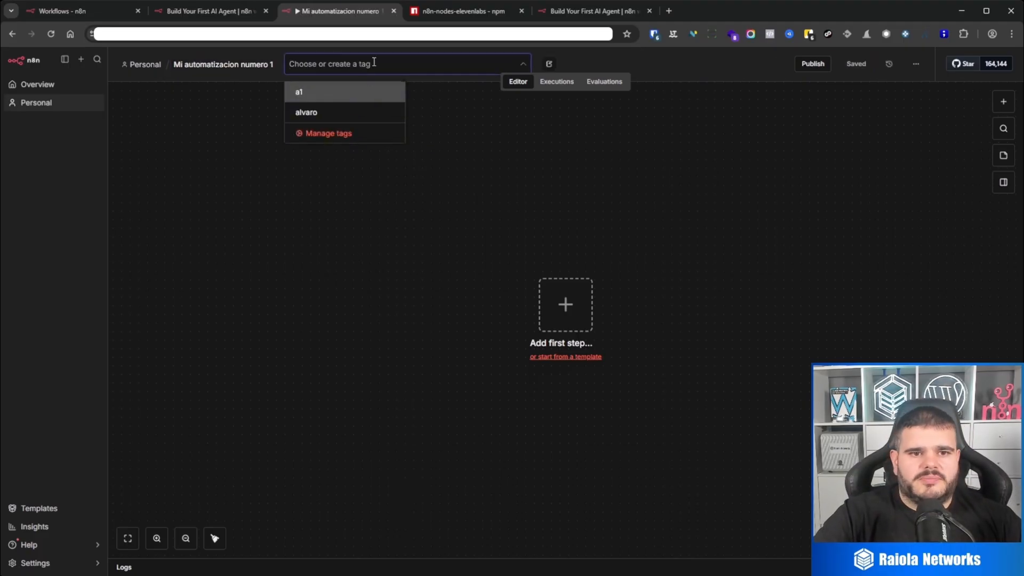
pyautogui.write('autos')
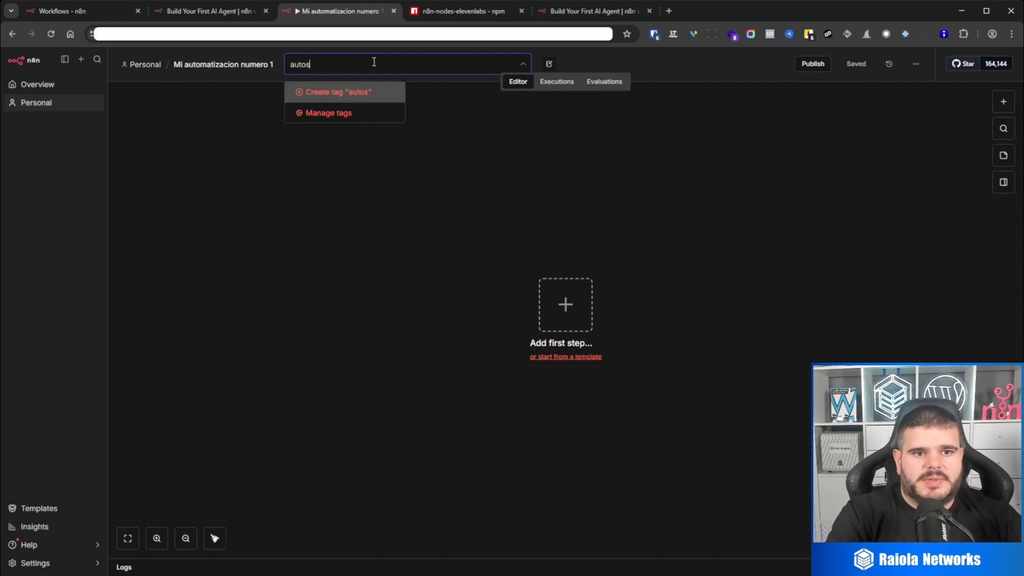
pyautogui.press('Return')
pyautogui.click(346, 91)
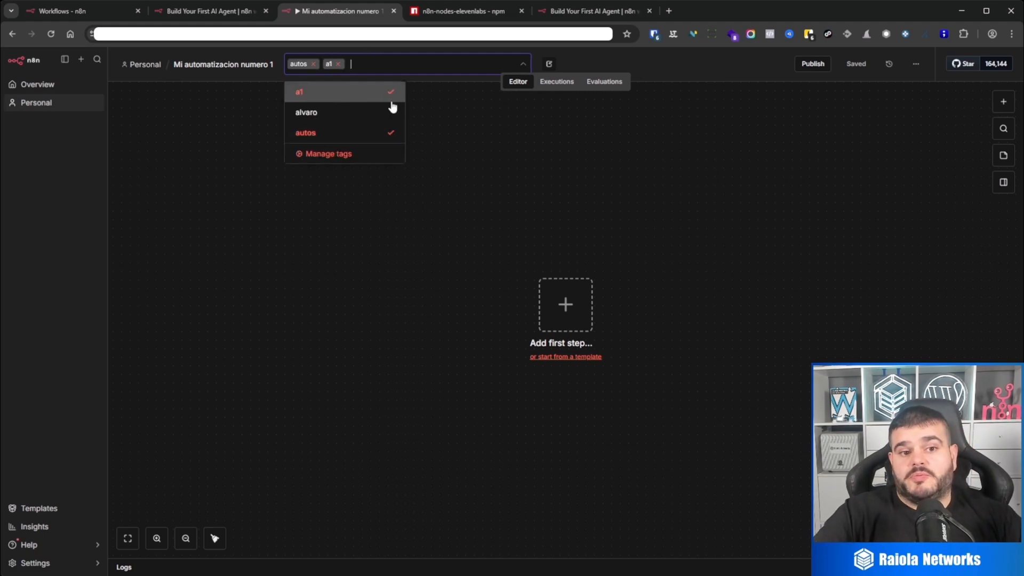
pyautogui.click(728, 66)
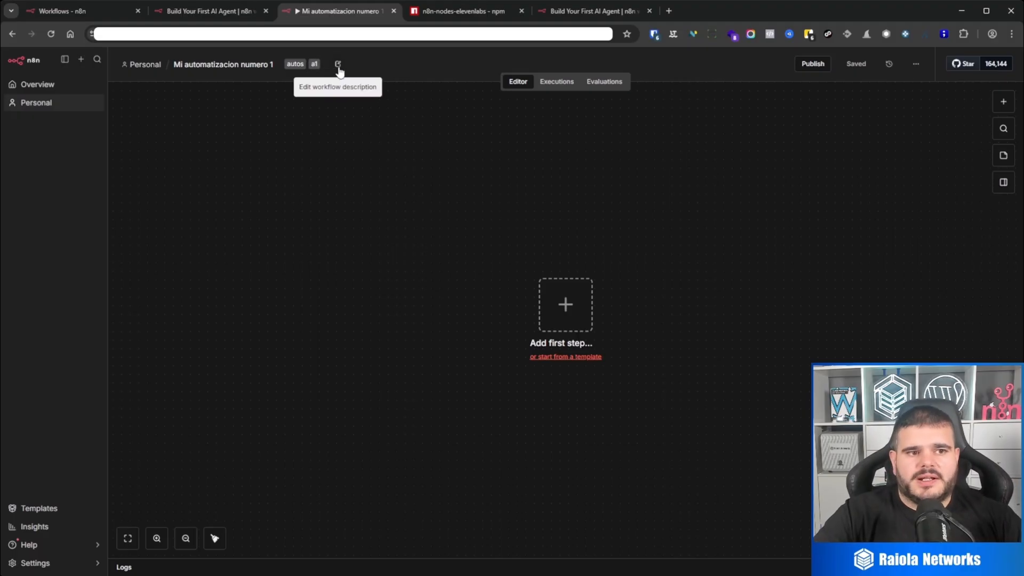
# Go back to the overview and filter the workflows by the autos tag.
pyautogui.click(49, 87)
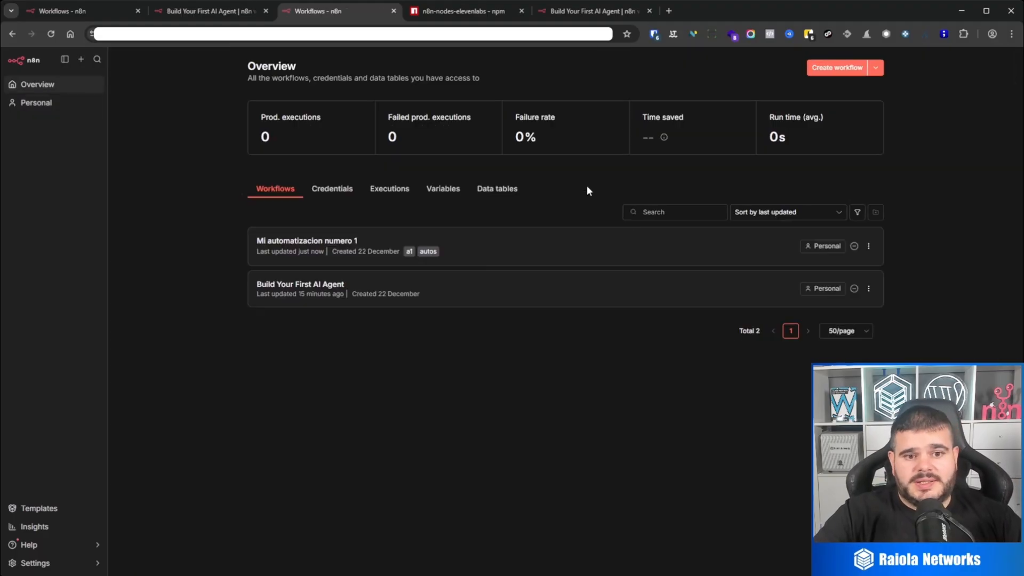
pyautogui.click(428, 252)
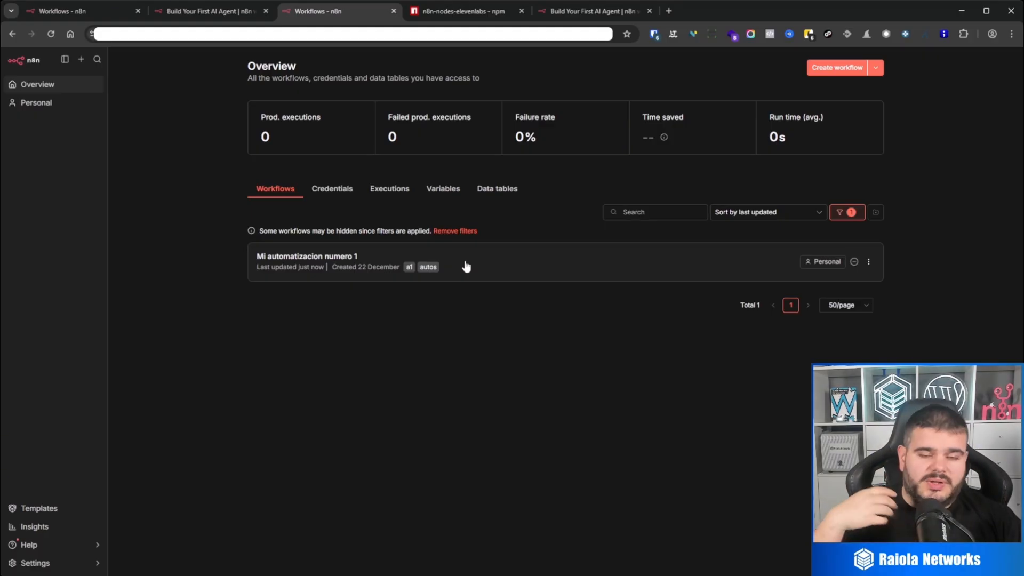
# Create a folder named AAAAA in the Personal space, and move the Build Your First AI Agent workflow into it.
pyautogui.click(72, 104)
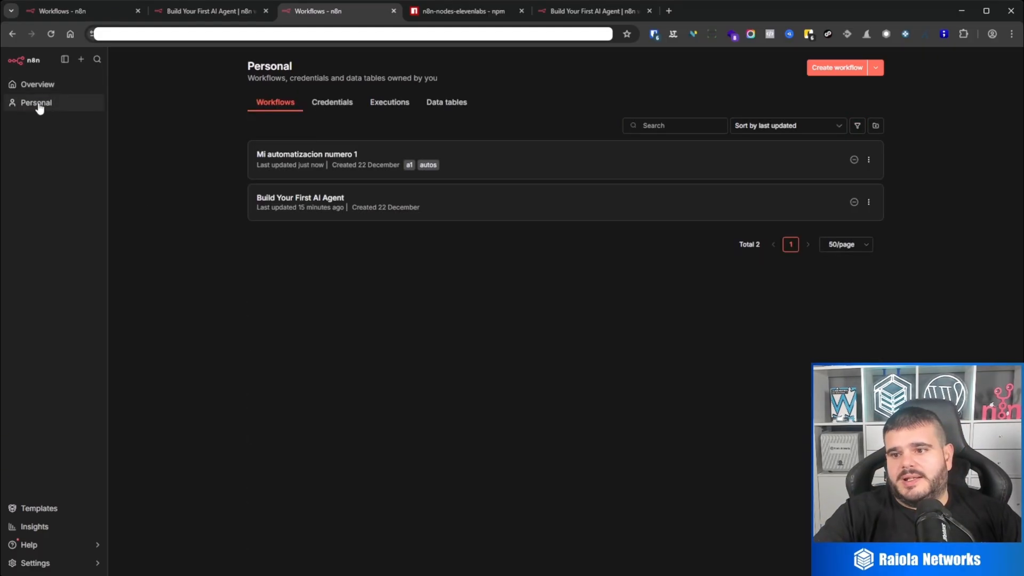
pyautogui.click(876, 126)
pyautogui.write('AAAAA')
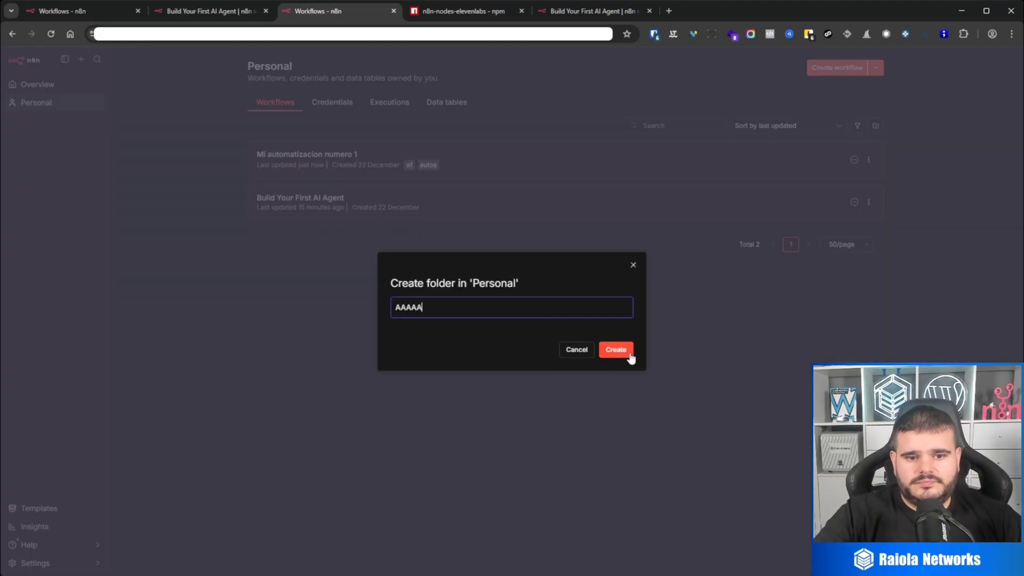
pyautogui.click(627, 352)
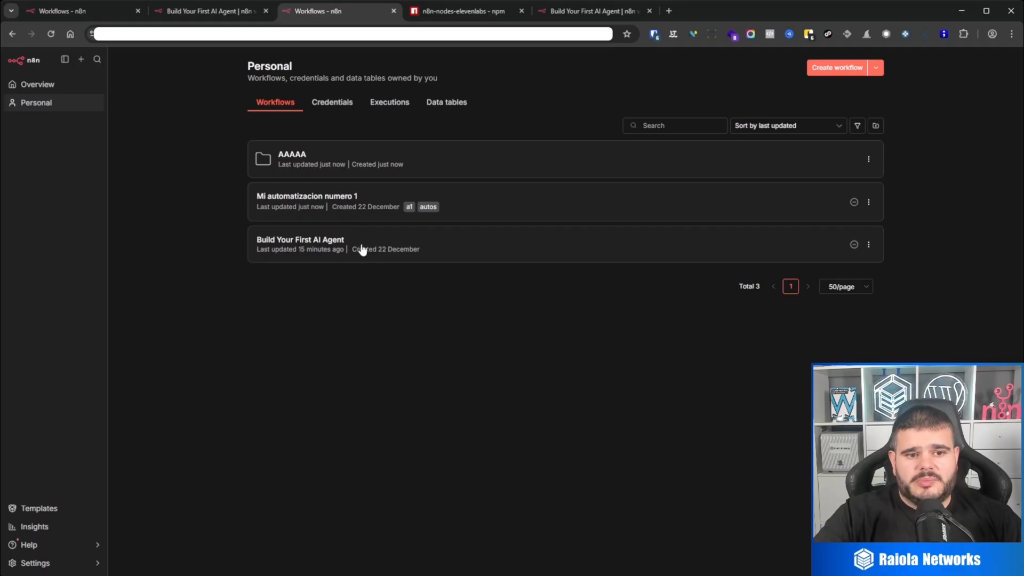
pyautogui.moveTo(499, 249); pyautogui.dragTo(453, 161)
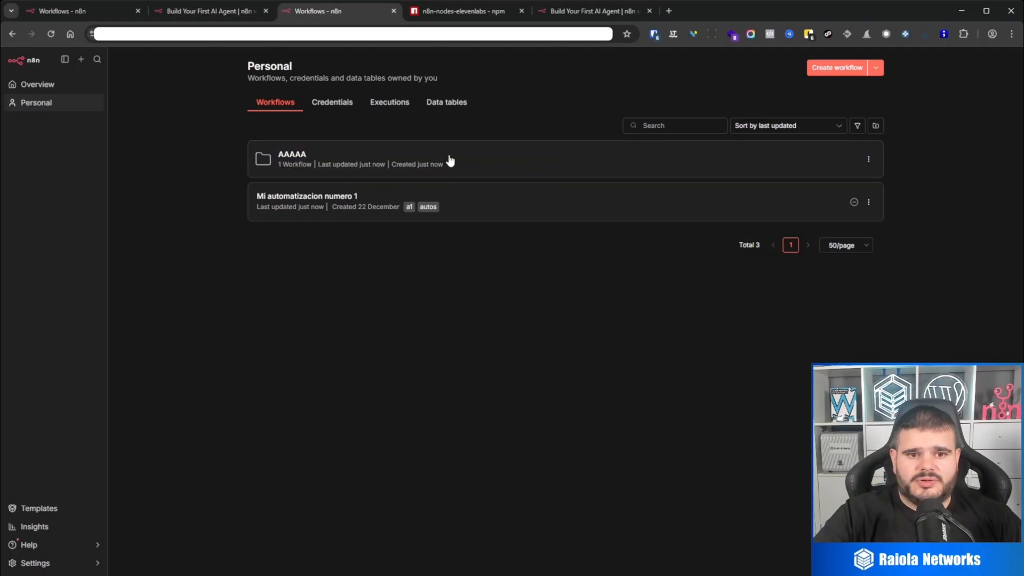
pyautogui.click(450, 160)
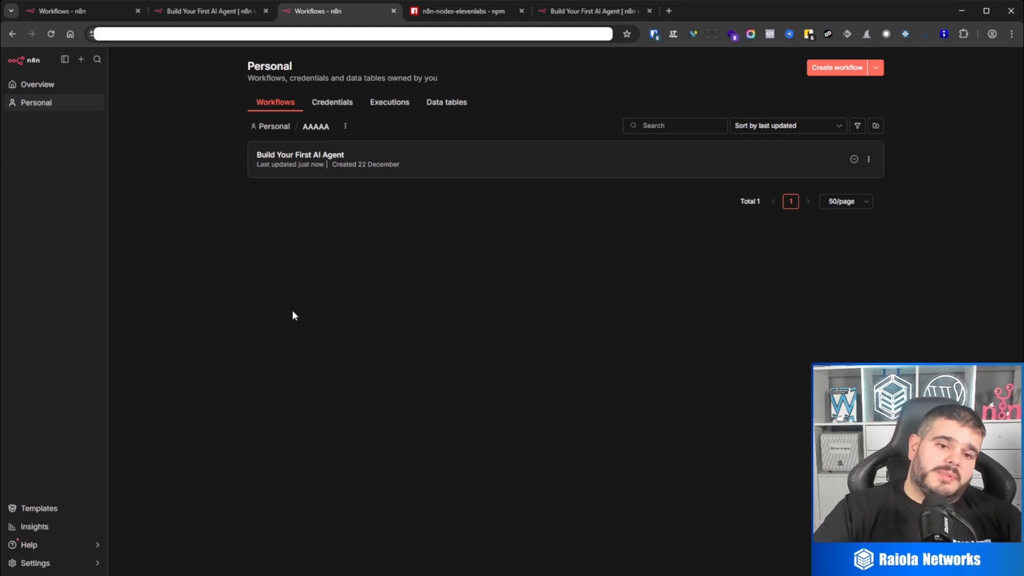
# Return to the overview, filter the workflows by the a1 tag, and remove the filter again.
pyautogui.click(61, 89)
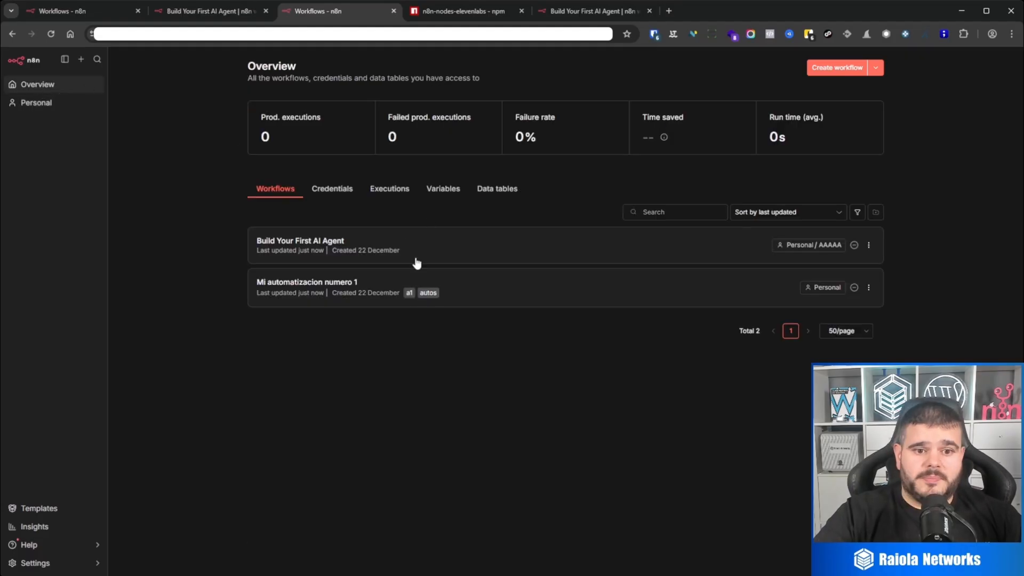
pyautogui.click(410, 294)
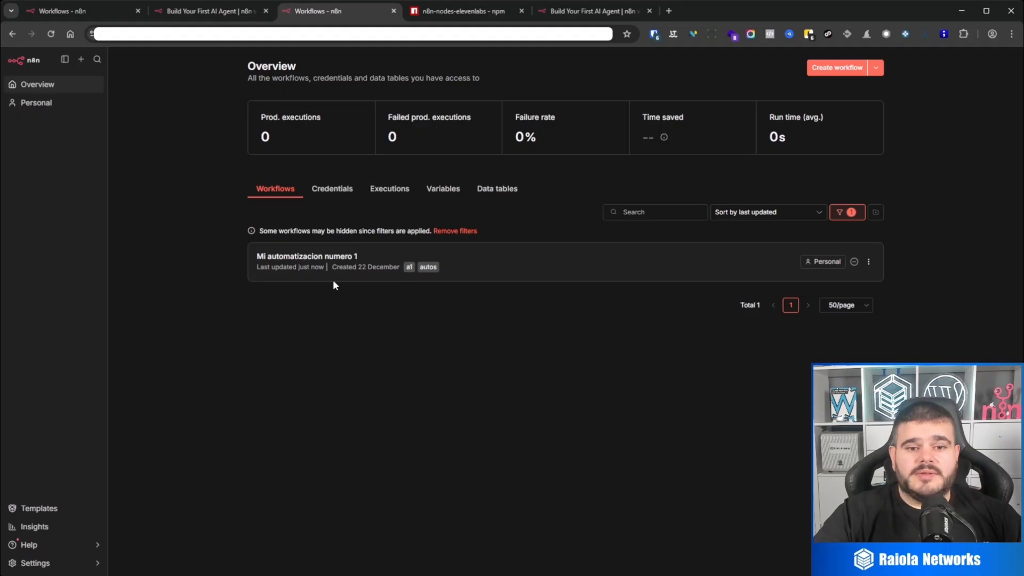
pyautogui.click(442, 232)
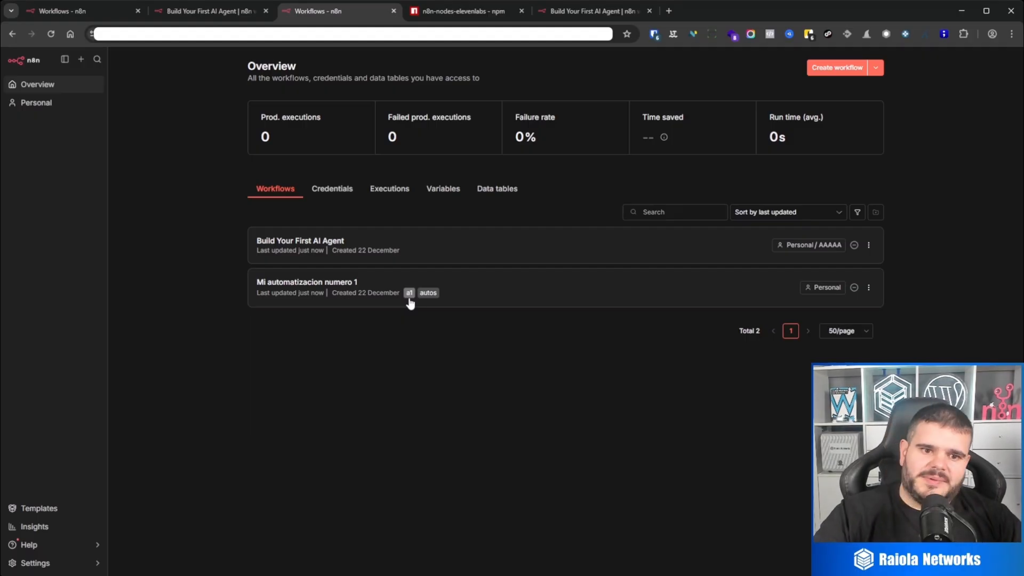
# Open the "Mi automatizacion numero 1" workflow and save ASDASDASDASD as its description.
pyautogui.click(487, 297)
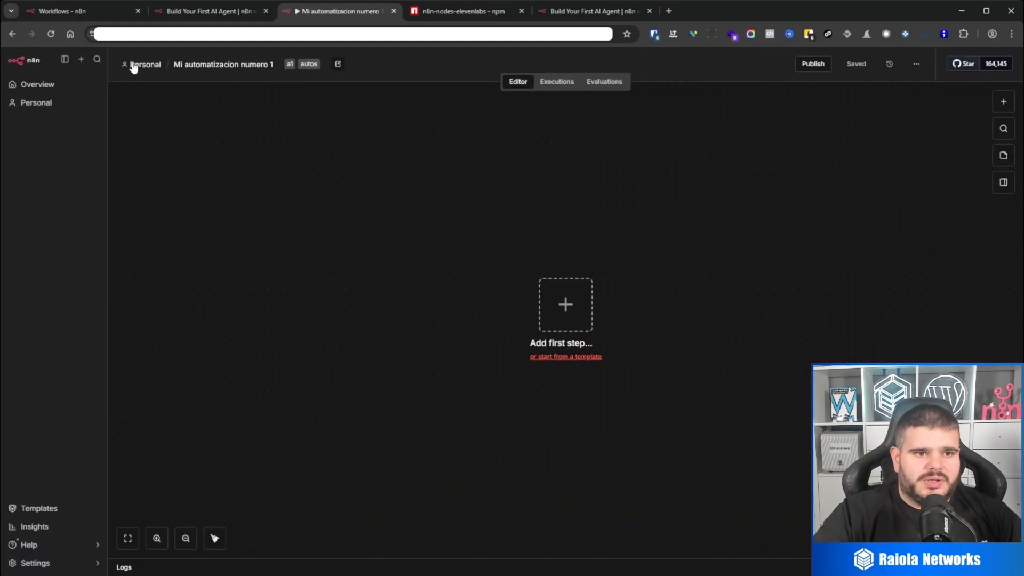
pyautogui.click(338, 65)
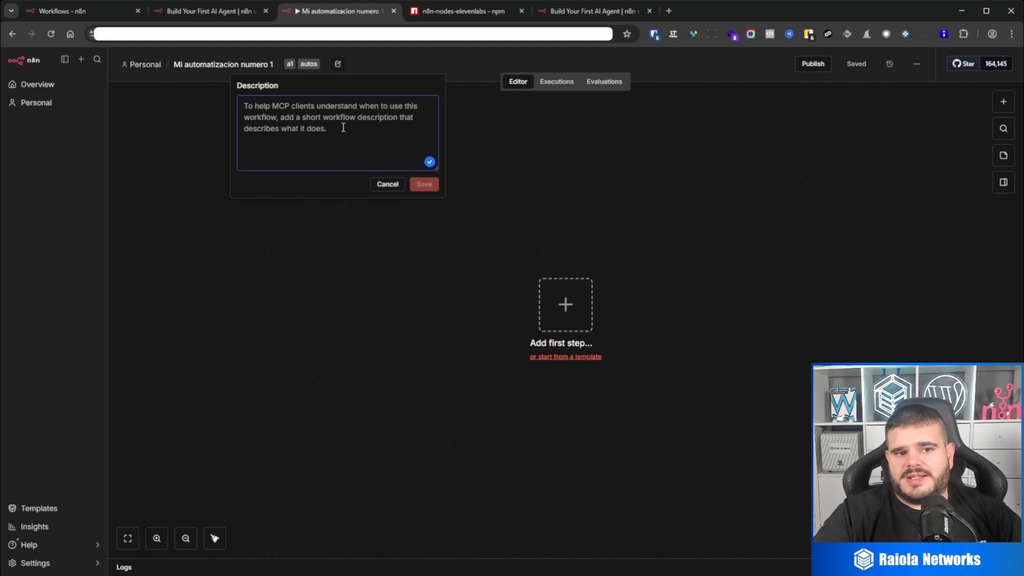
pyautogui.write('asdasdasdasd')
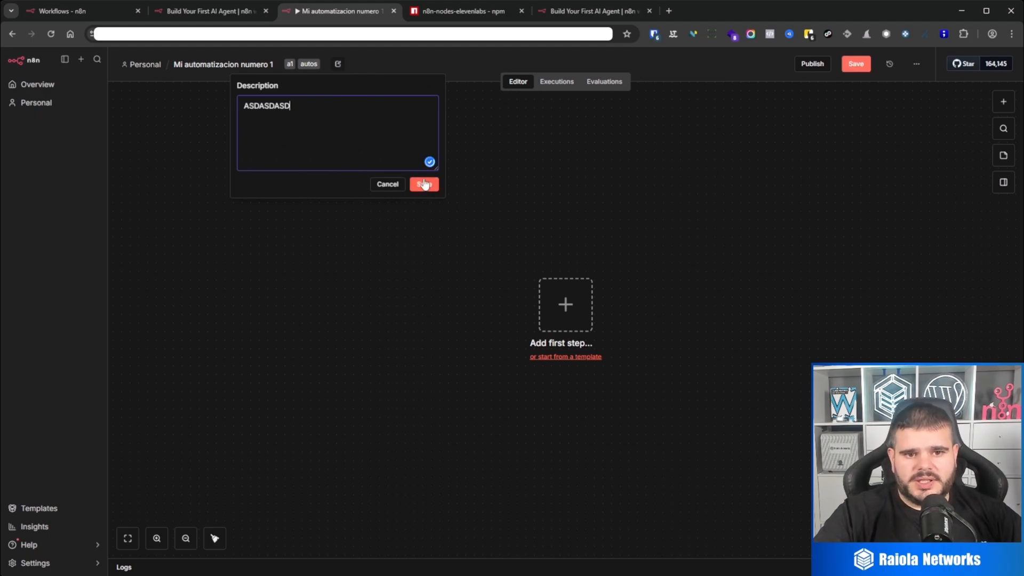
pyautogui.click(423, 184)
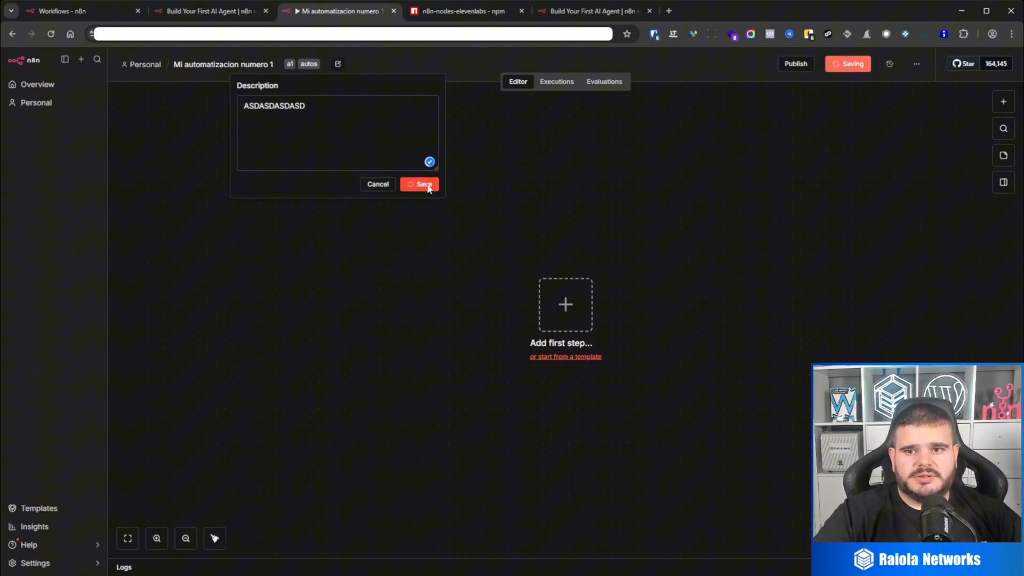
# Go back to the overview, reopen the "Mi automatizacion numero 1" workflow and view its executions.
pyautogui.click(71, 84)
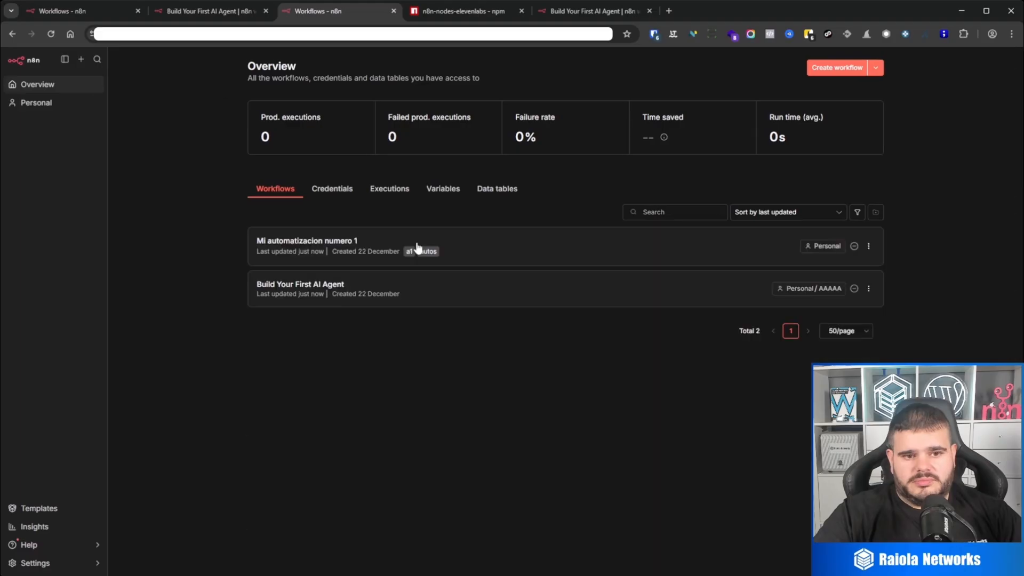
pyautogui.click(528, 244)
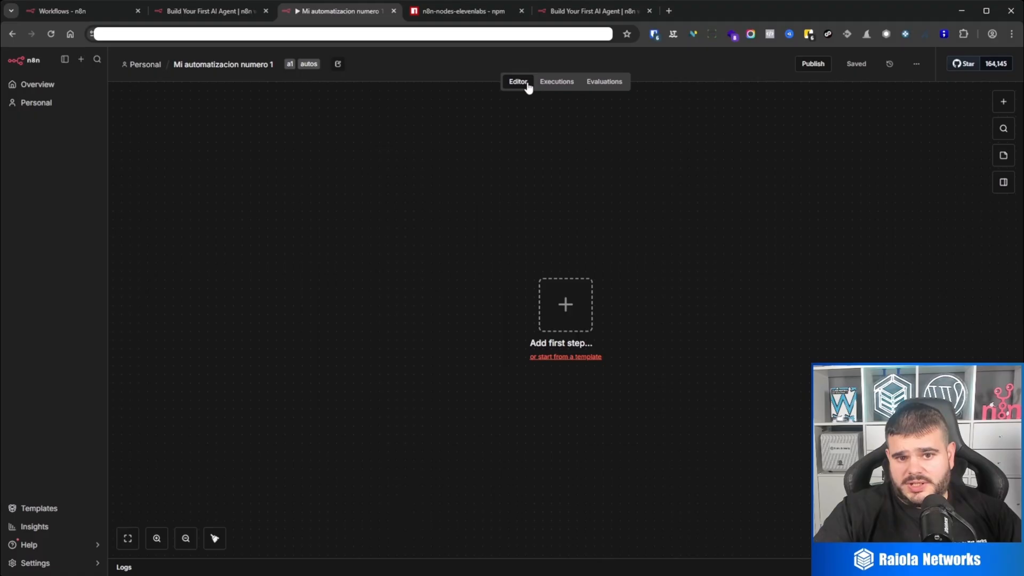
pyautogui.click(555, 86)
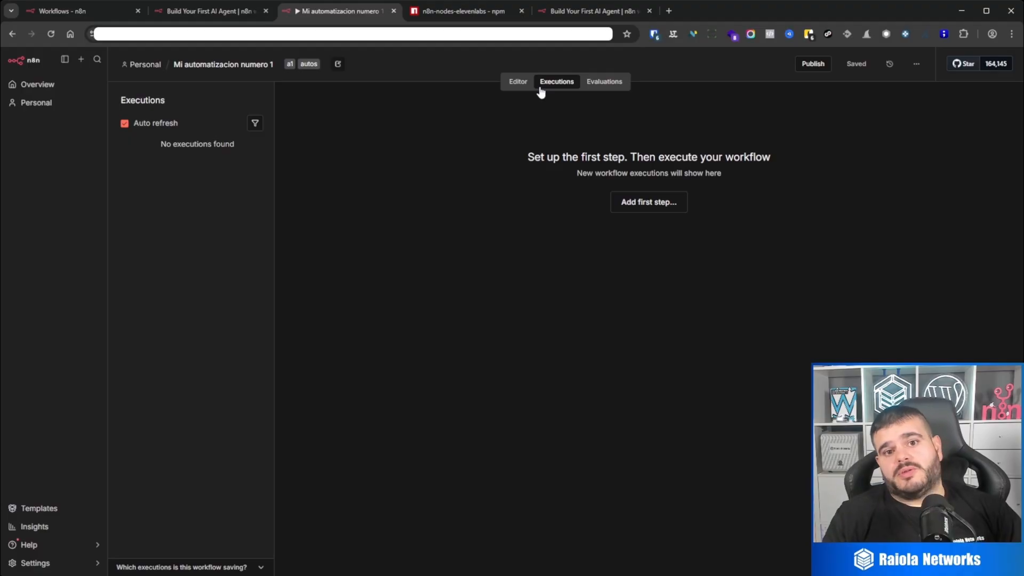
# Reload the overview in the first browser tab, view the executions of all workflows, and return to the workflow's own executions.
pyautogui.click(85, 12)
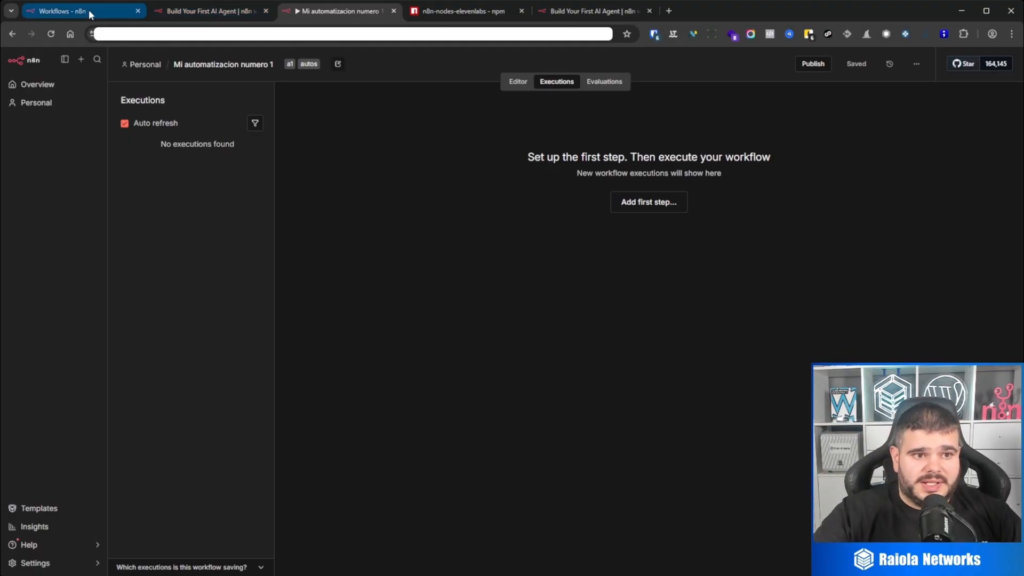
pyautogui.click(165, 35)
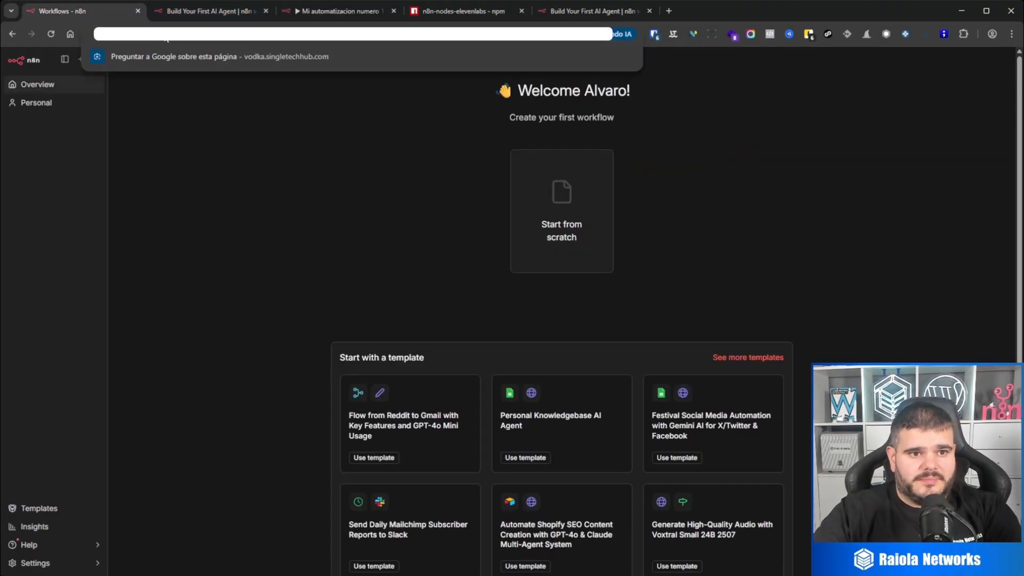
pyautogui.press('Return')
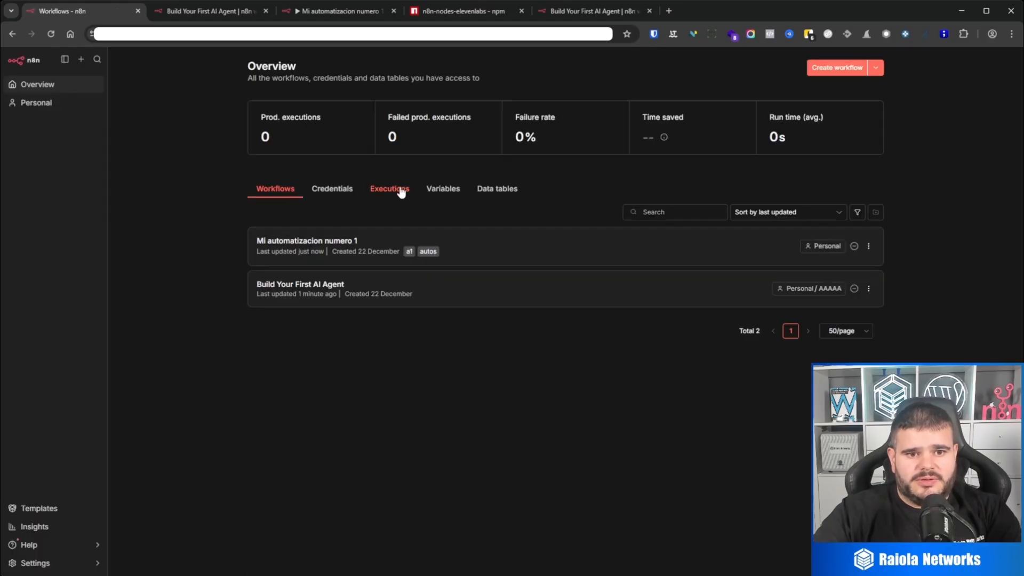
pyautogui.click(401, 193)
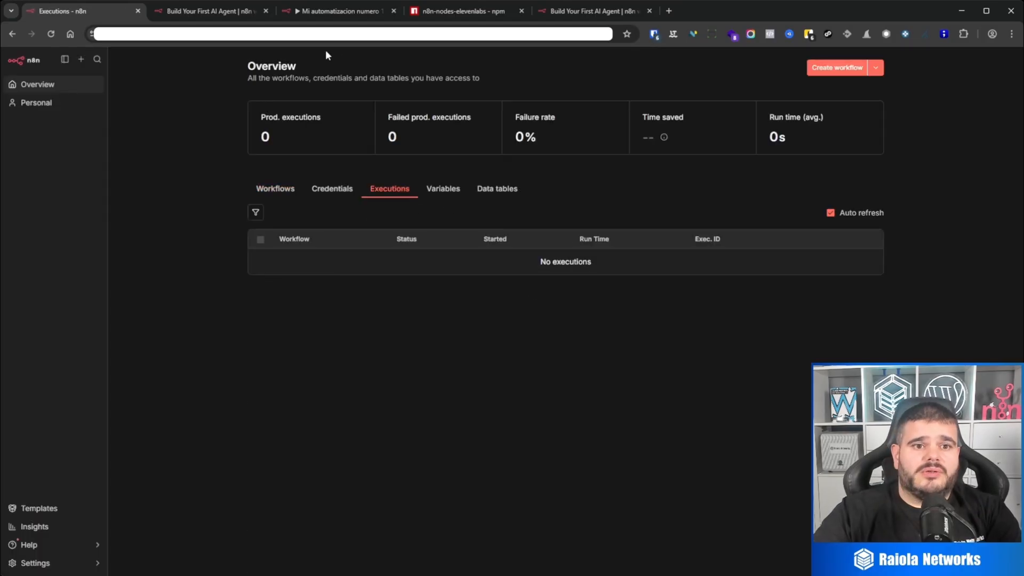
pyautogui.click(342, 11)
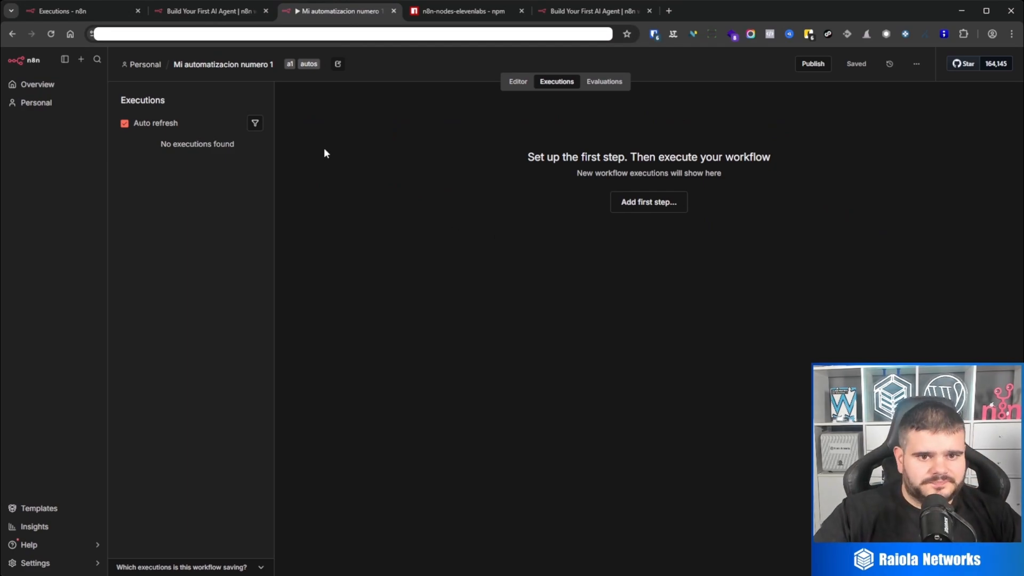
# View the workflow's evaluations and executions, and look at the publishing dialog without publishing anything.
pyautogui.click(595, 81)
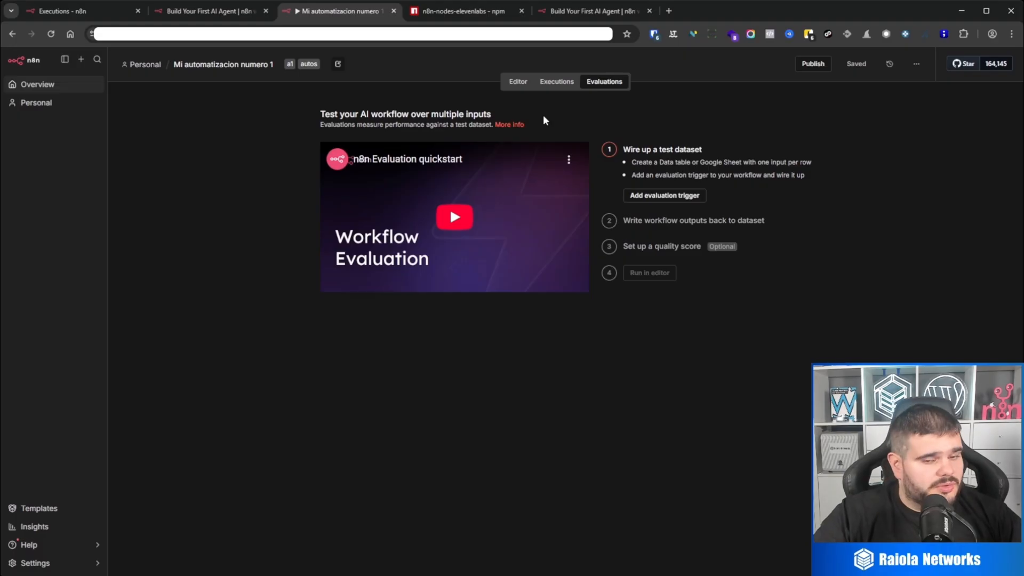
pyautogui.click(556, 86)
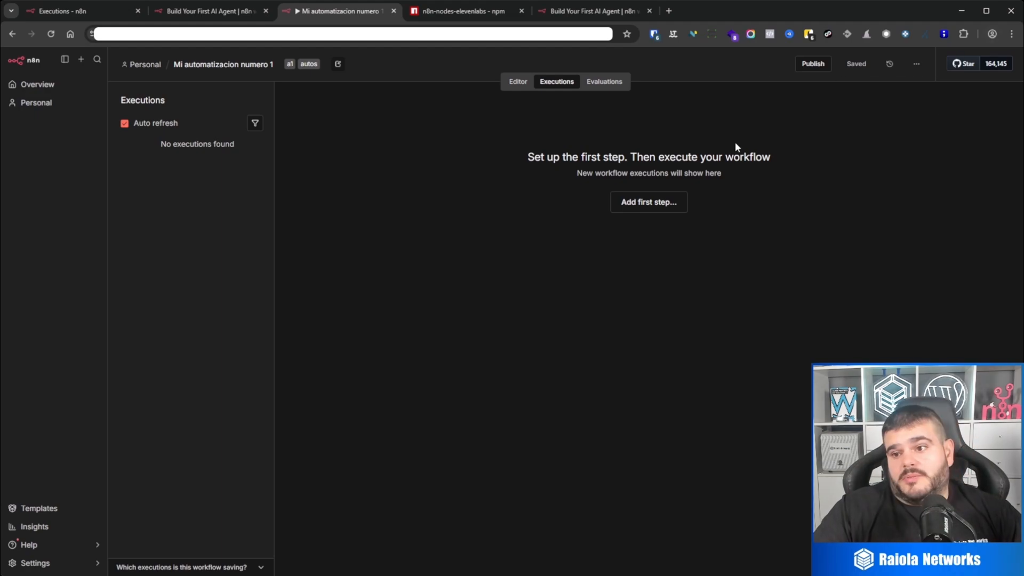
pyautogui.click(813, 66)
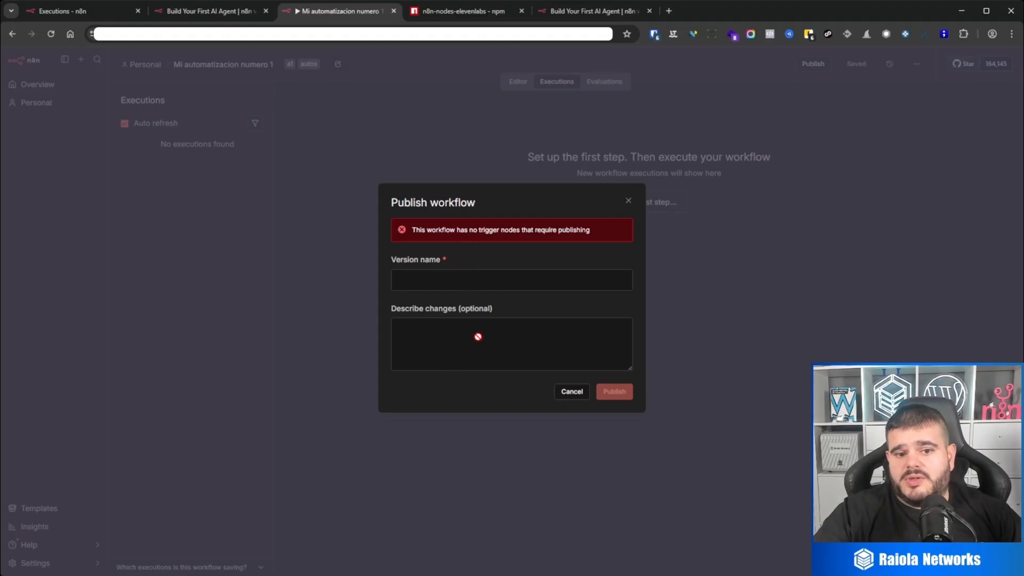
pyautogui.click(629, 201)
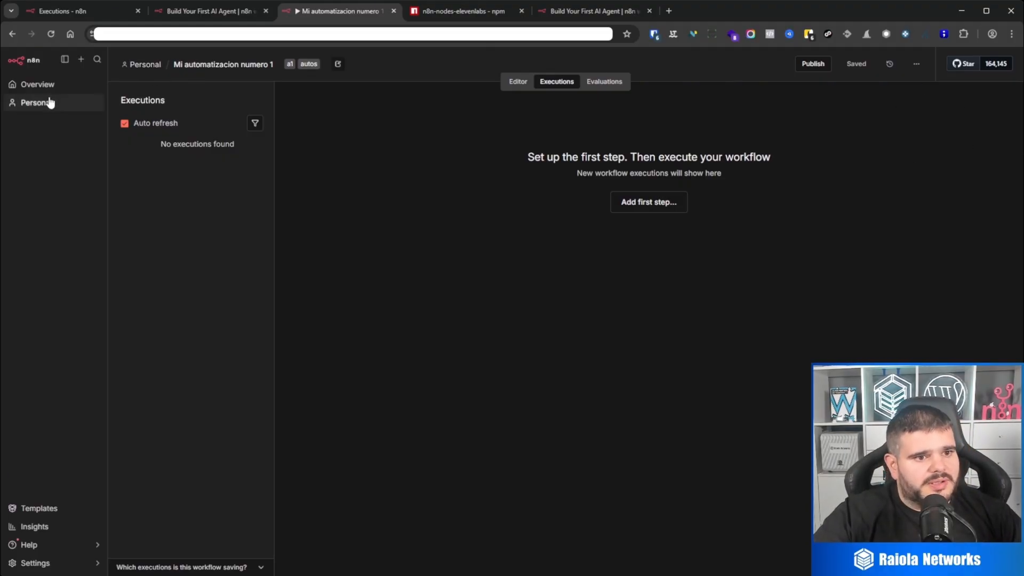
# Return to the workflow editor and look at the list of available triggers without adding one.
pyautogui.click(522, 83)
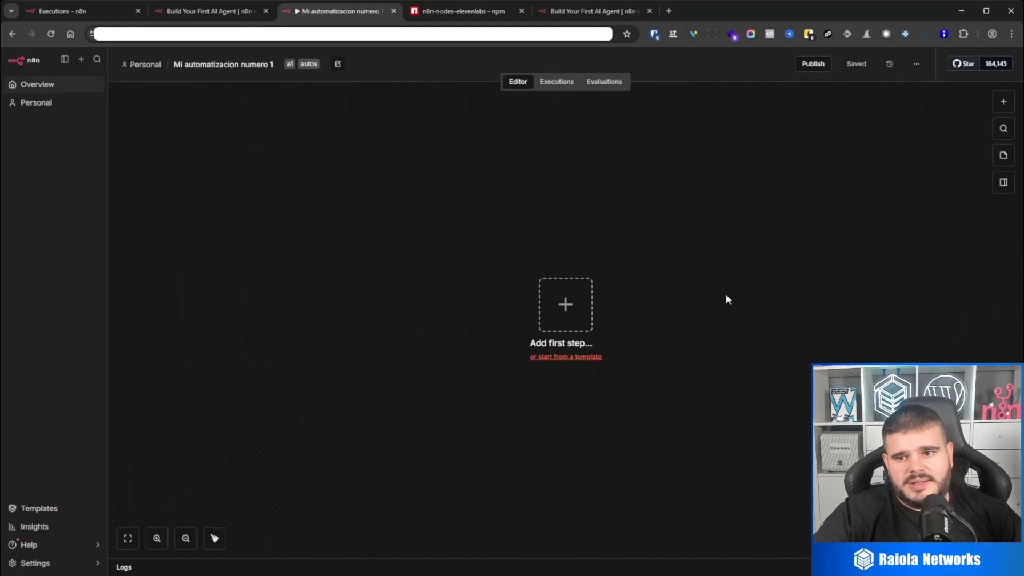
pyautogui.click(1007, 107)
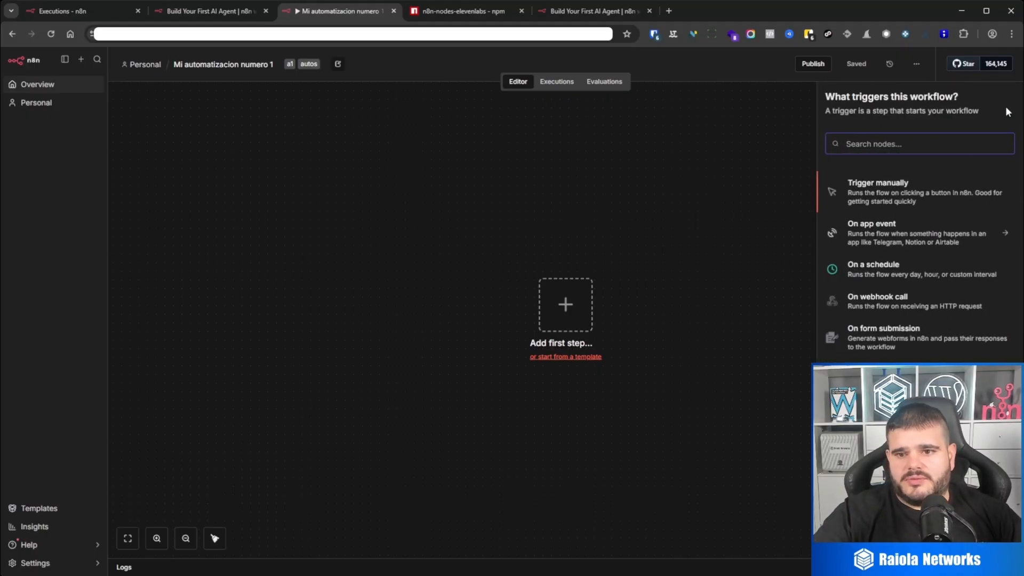
pyautogui.click(772, 141)
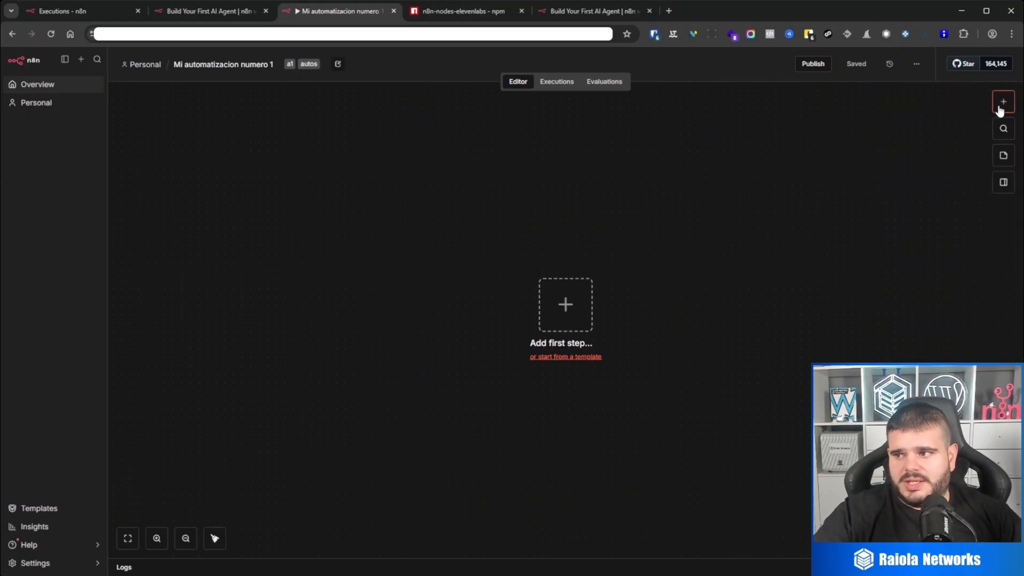
pyautogui.click(1003, 108)
pyautogui.click(609, 268)
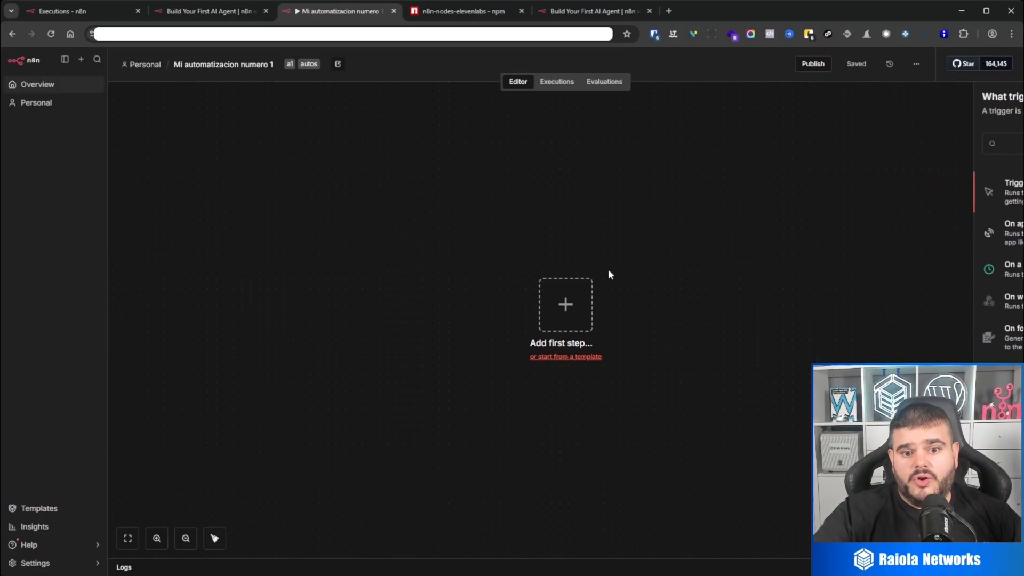
# Add a Schedule Trigger with its default daily settings as the workflow's first step.
pyautogui.click(559, 311)
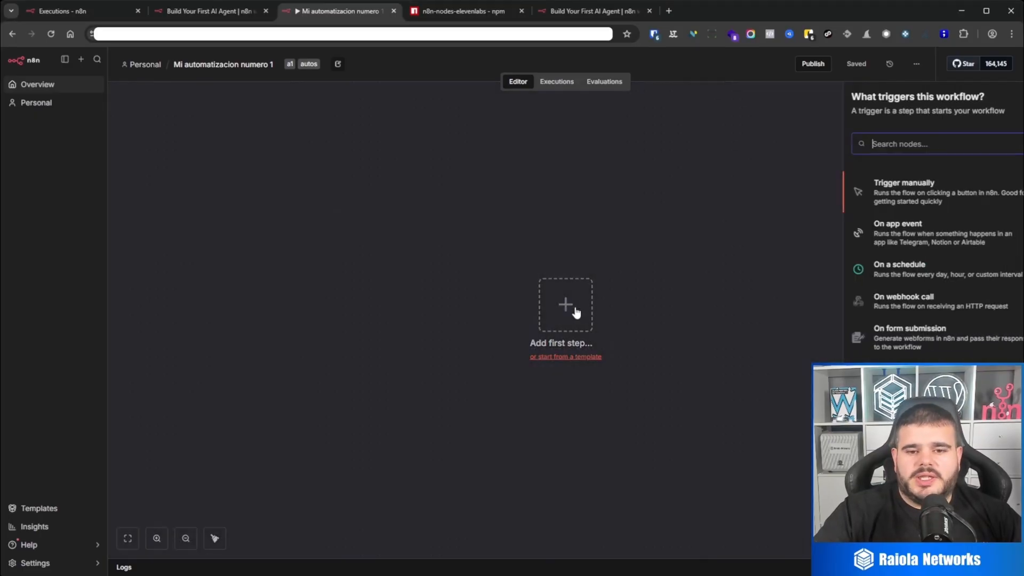
pyautogui.click(889, 267)
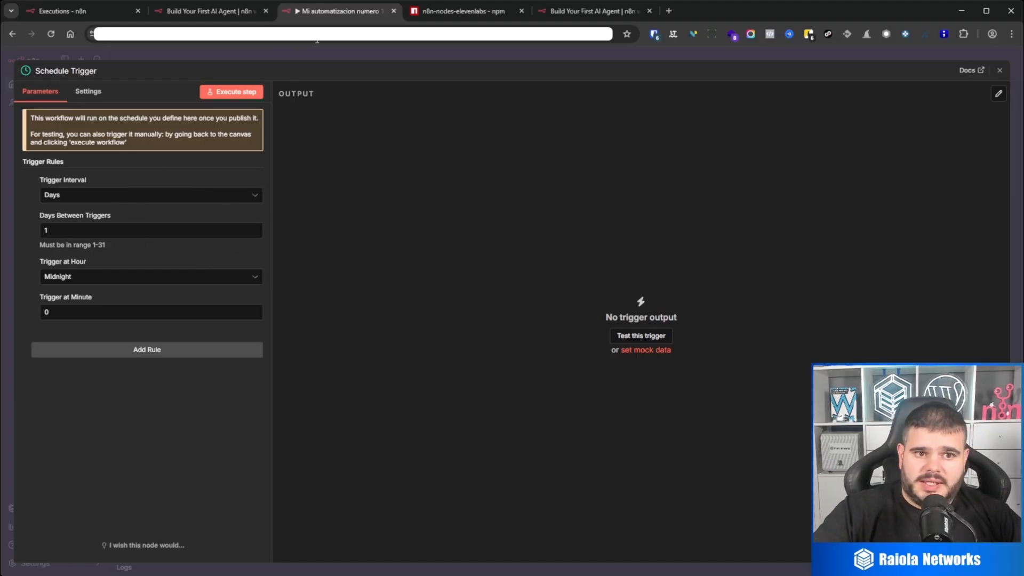
pyautogui.click(488, 52)
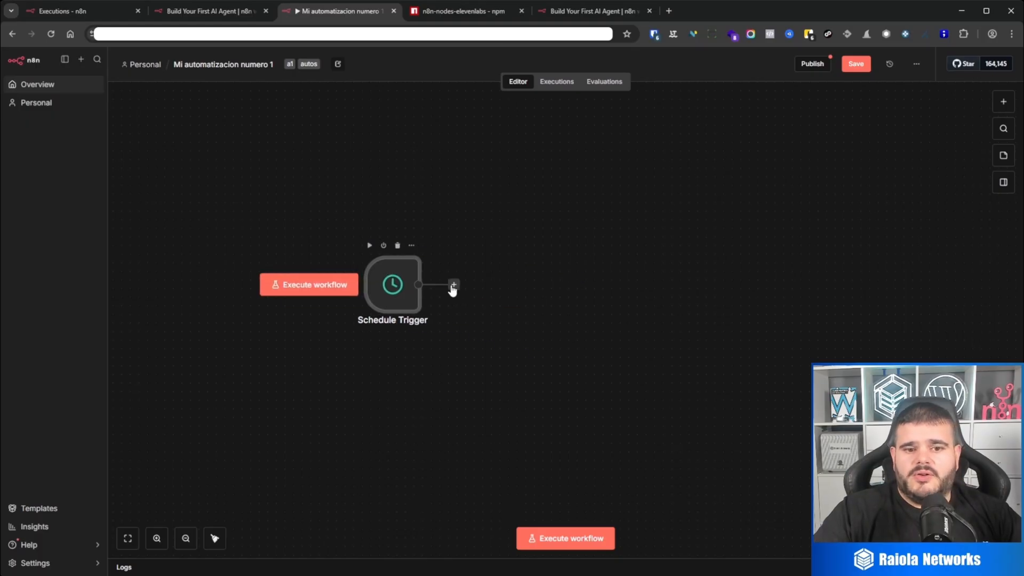
pyautogui.click(454, 286)
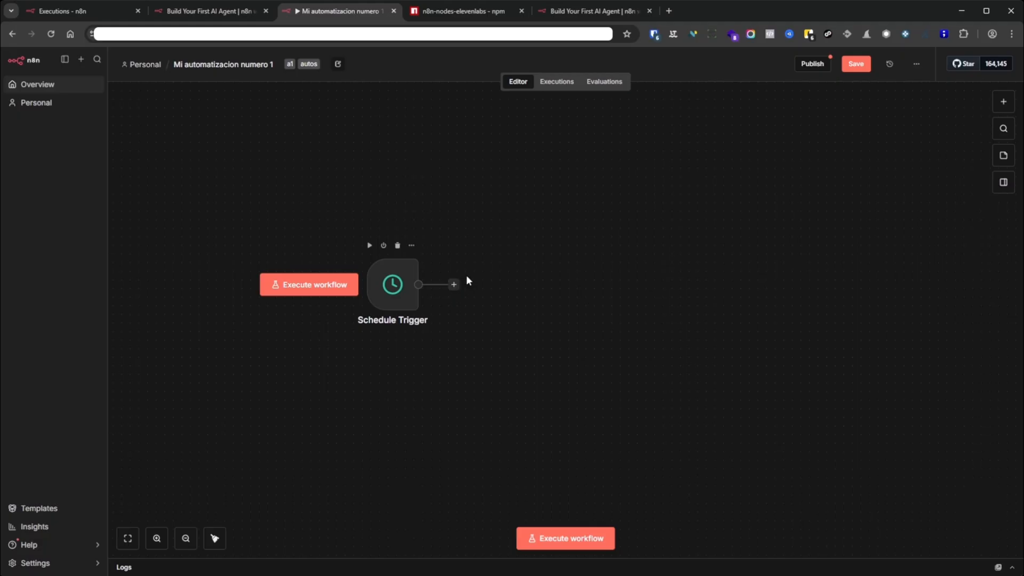
# Publish the workflow with V1 as the version name, and ignore the MCP access recommendation for all workflows.
pyautogui.click(813, 64)
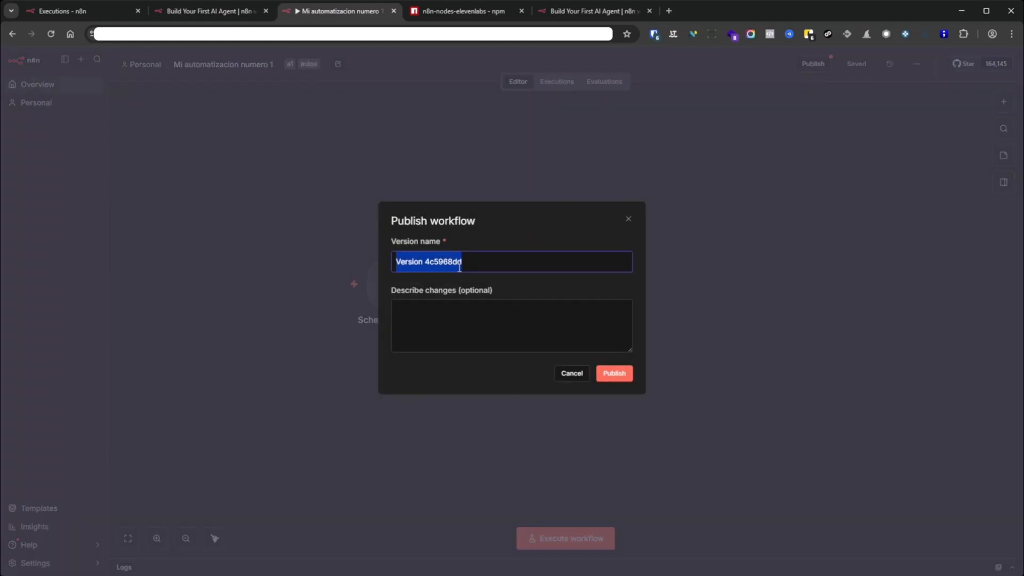
pyautogui.moveTo(471, 263); pyautogui.dragTo(384, 267)
pyautogui.write('V1')
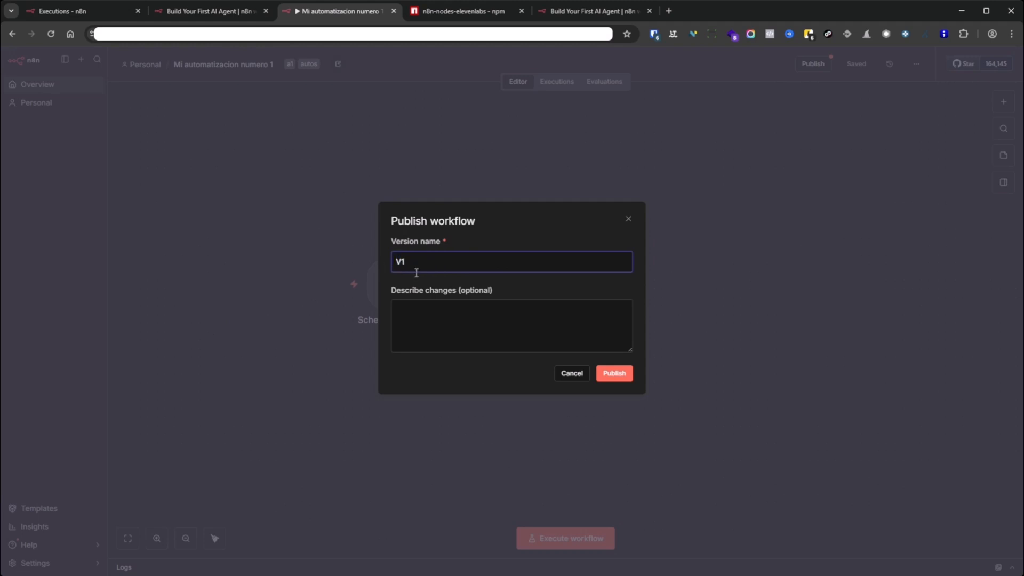
pyautogui.click(617, 376)
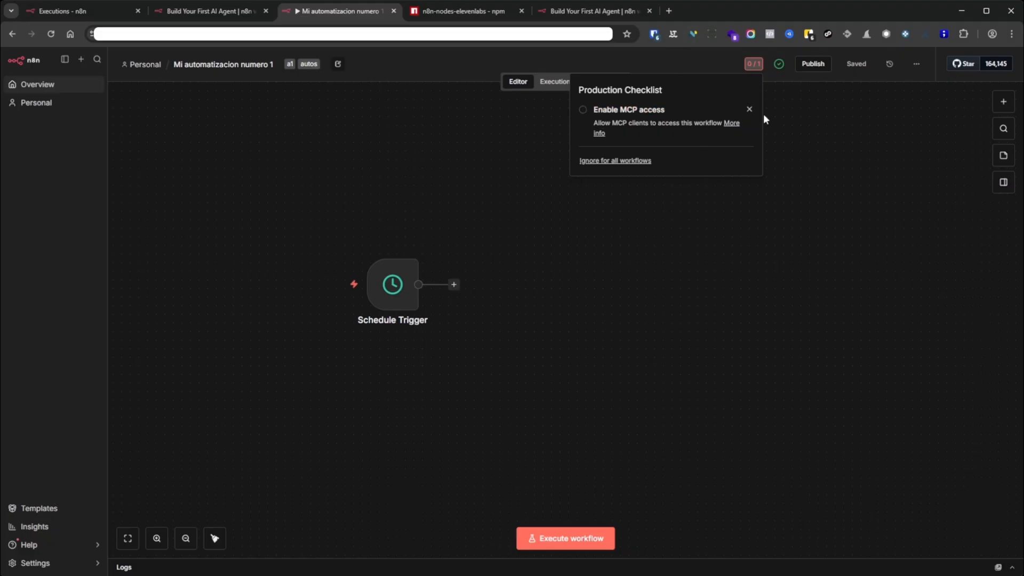
pyautogui.click(630, 161)
pyautogui.click(566, 342)
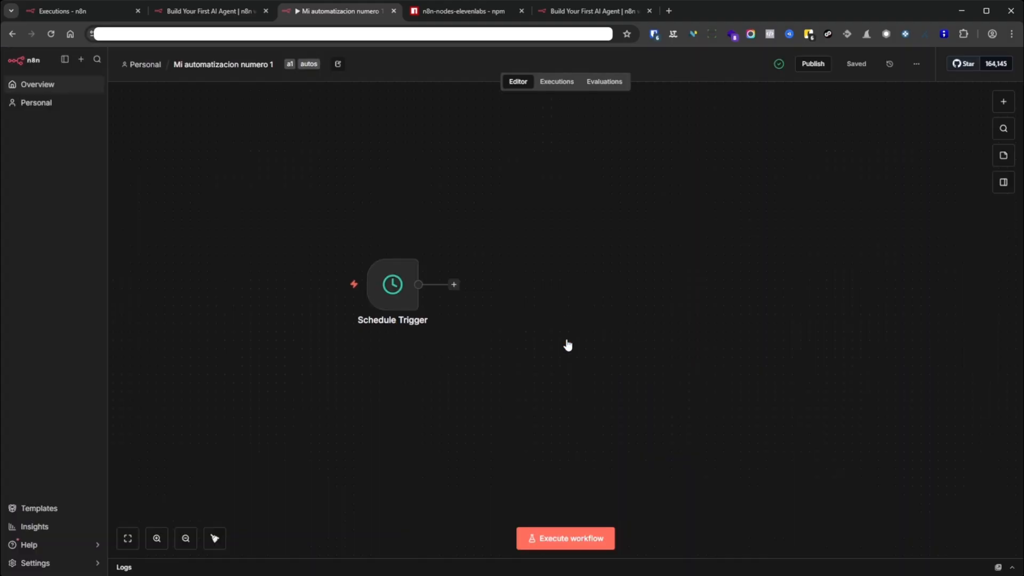
# Add an Edit Fields (Set) node after the Schedule Trigger, with a string field named nombre holding a person's first name.
pyautogui.click(454, 287)
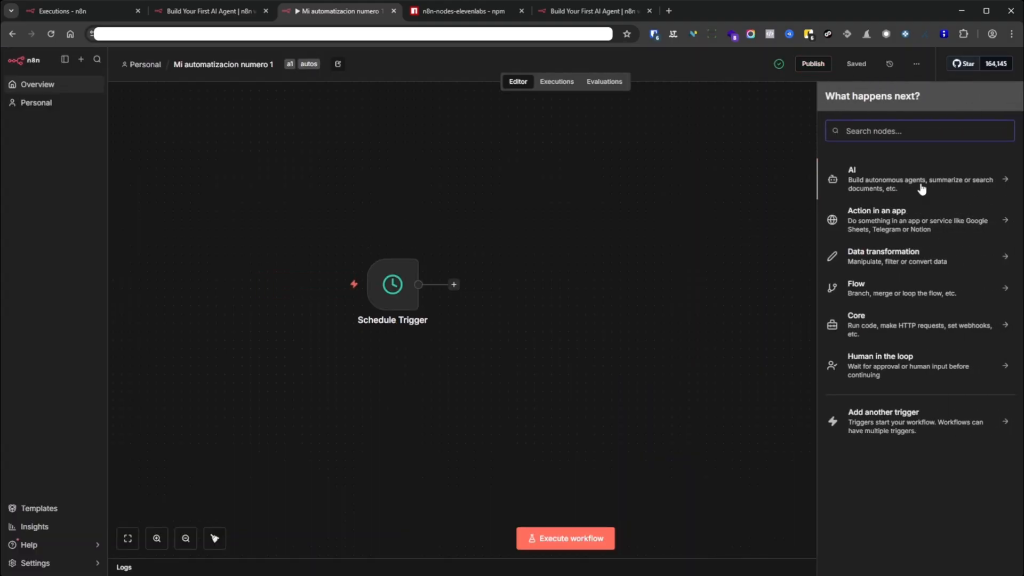
pyautogui.write('set')
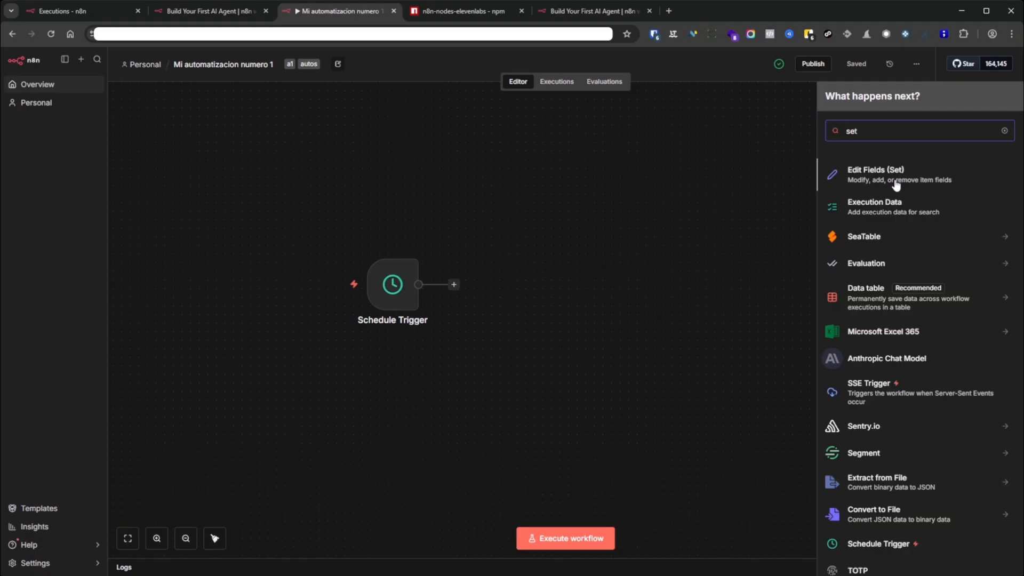
pyautogui.click(896, 182)
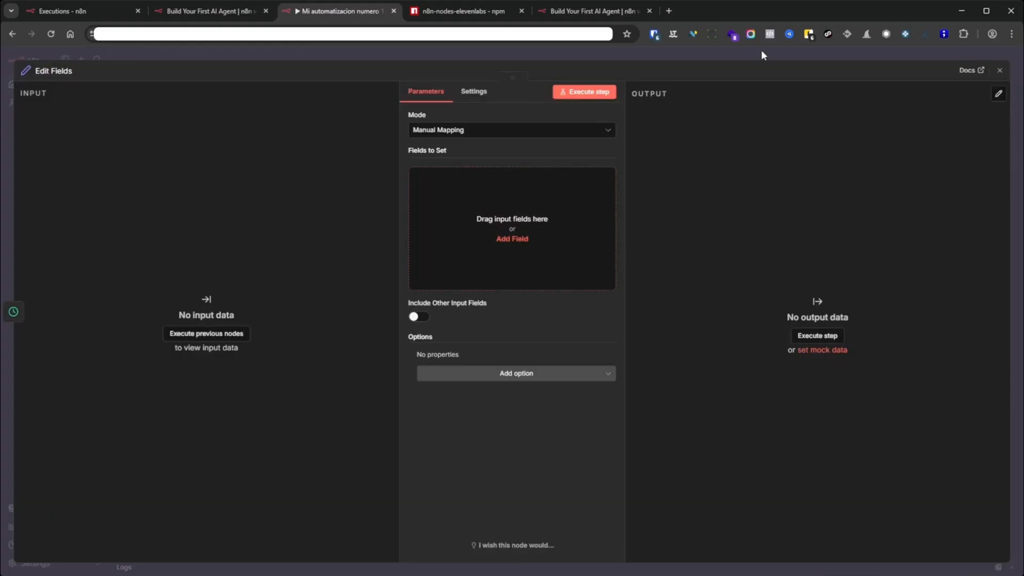
pyautogui.click(463, 198)
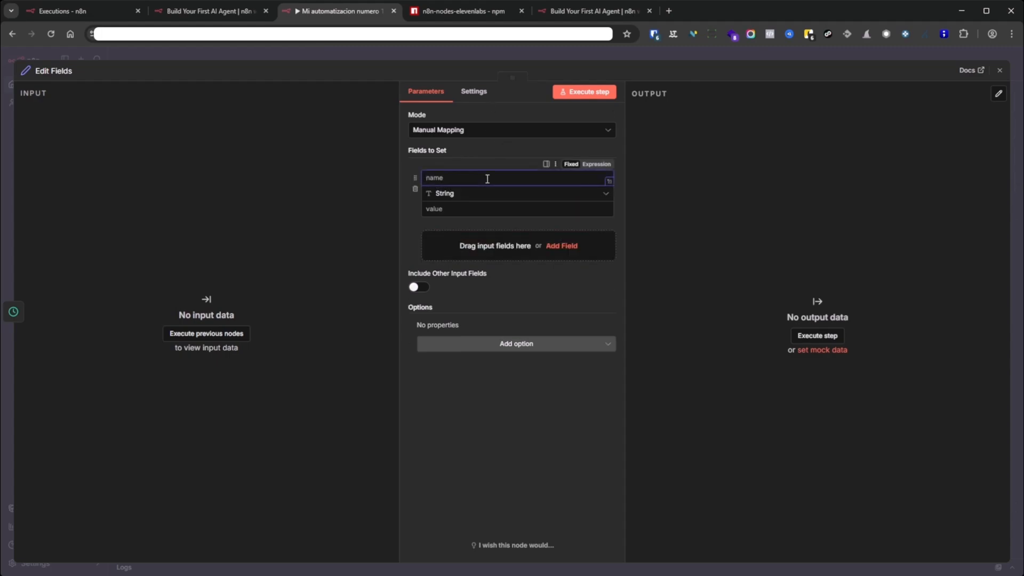
pyautogui.write('nombre')
pyautogui.press('Tab')
pyautogui.press('Tab')
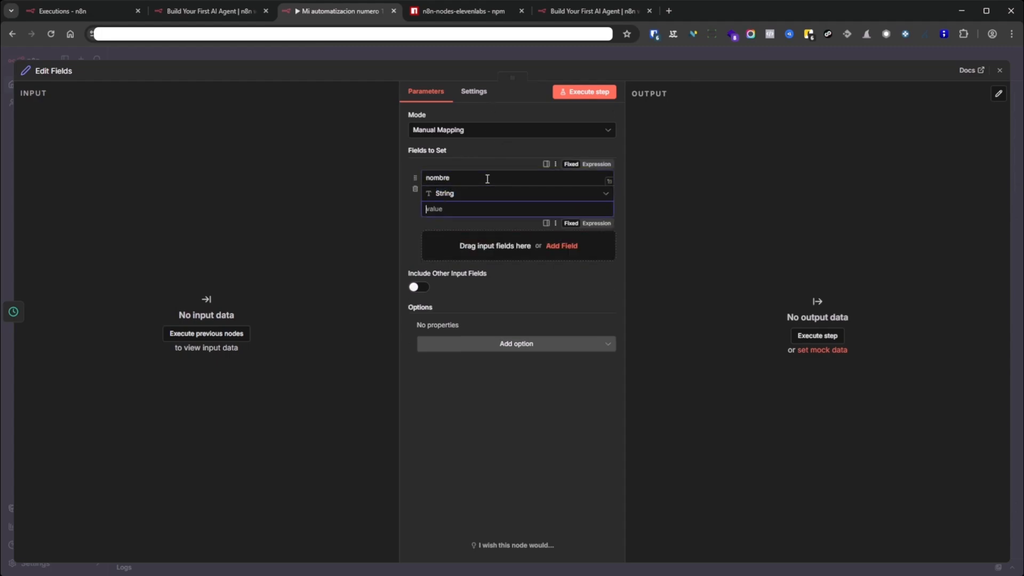
pyautogui.write('alvaro')
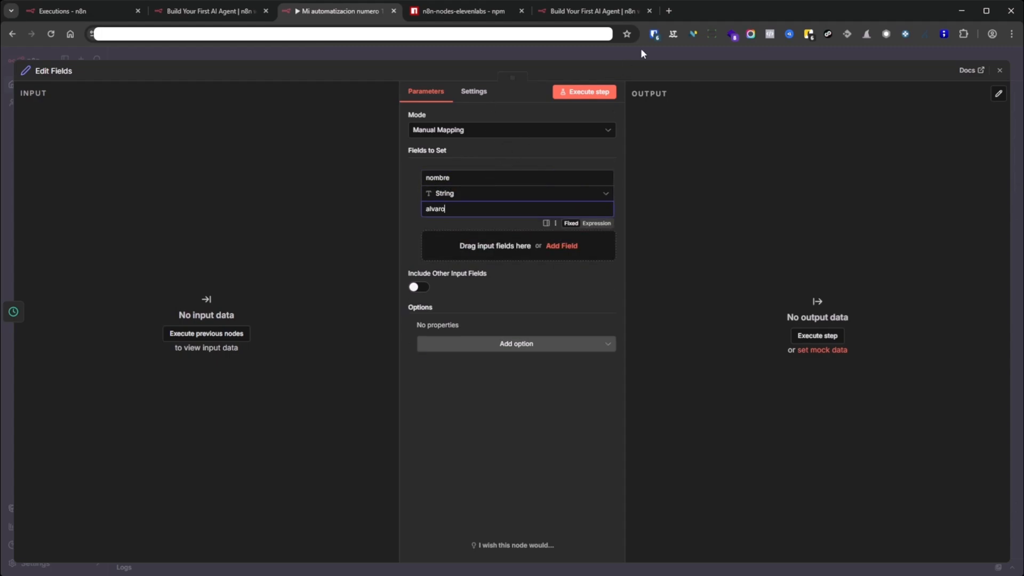
pyautogui.click(632, 59)
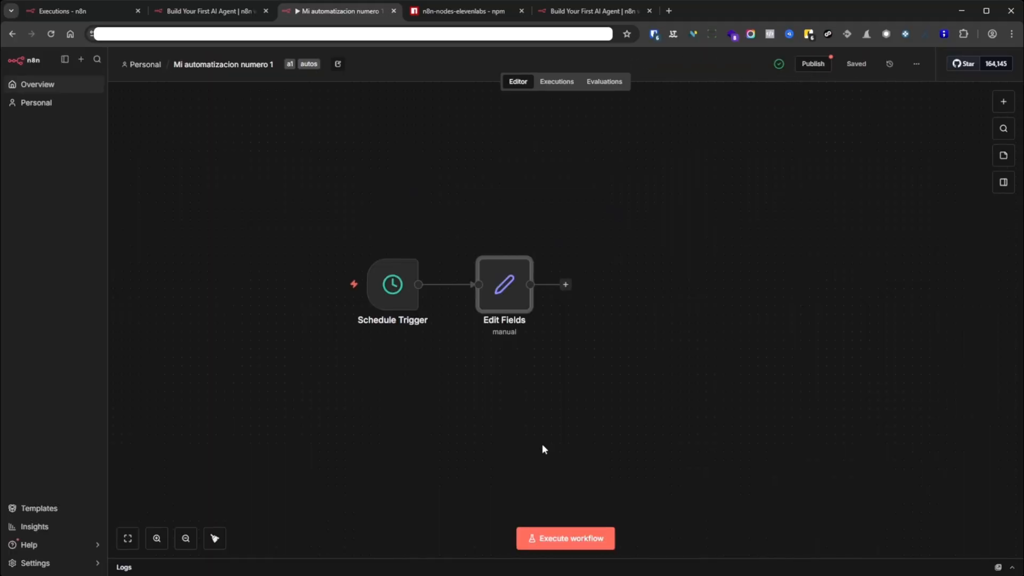
# Execute the workflow, and inspect the Schedule Trigger and Edit Fields data in the recorded execution.
pyautogui.click(564, 543)
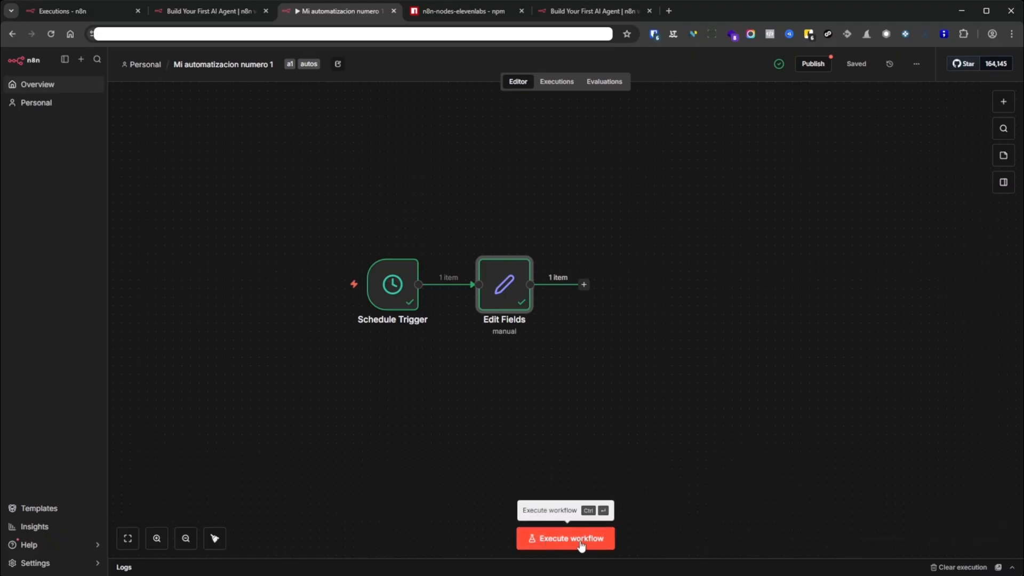
pyautogui.click(558, 83)
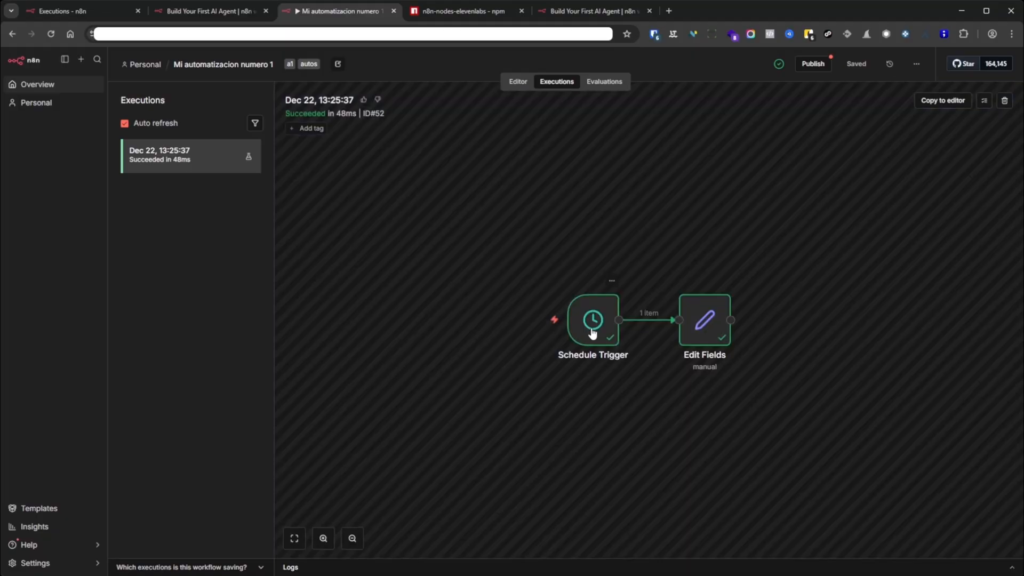
pyautogui.doubleClick(592, 332)
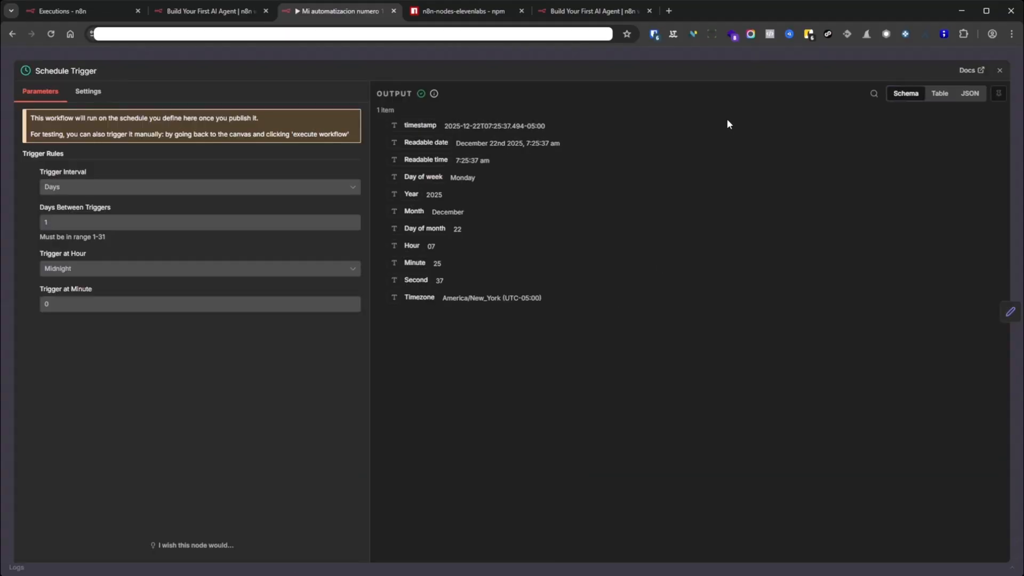
pyautogui.click(711, 53)
pyautogui.doubleClick(695, 327)
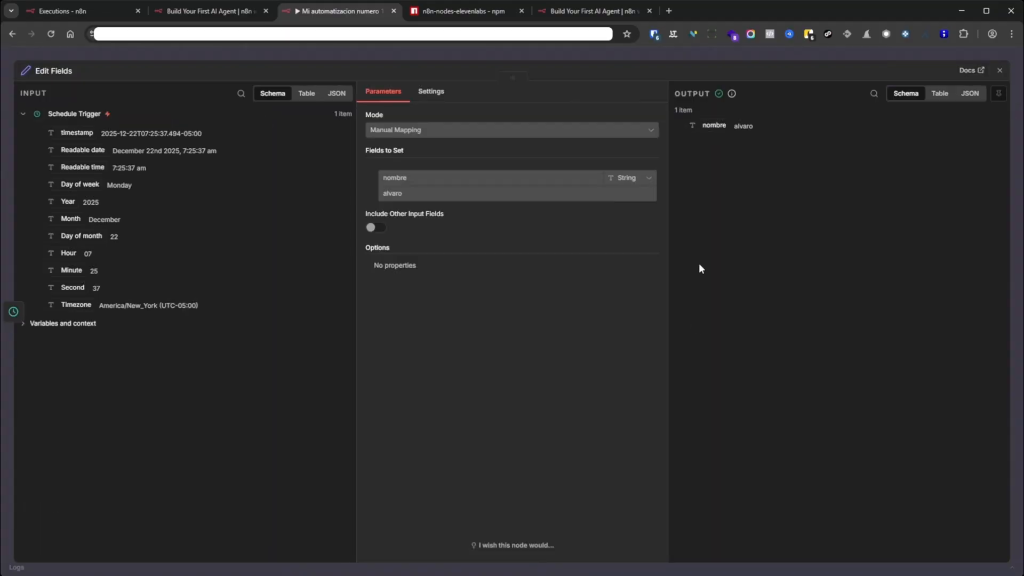
# Leave the recorded execution for the workflow editor, and publish the current changes under the suggested version name.
pyautogui.click(694, 50)
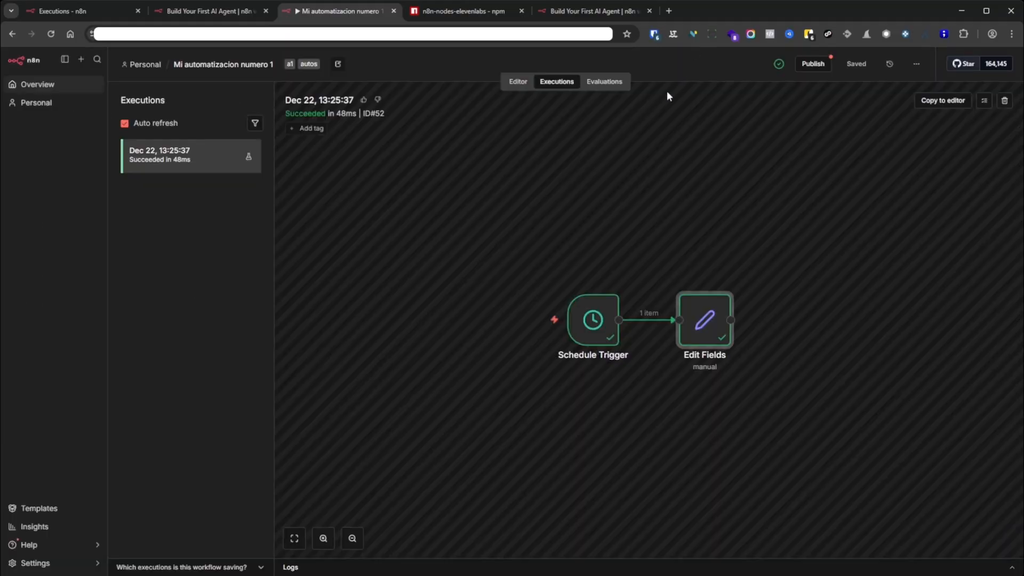
pyautogui.click(513, 83)
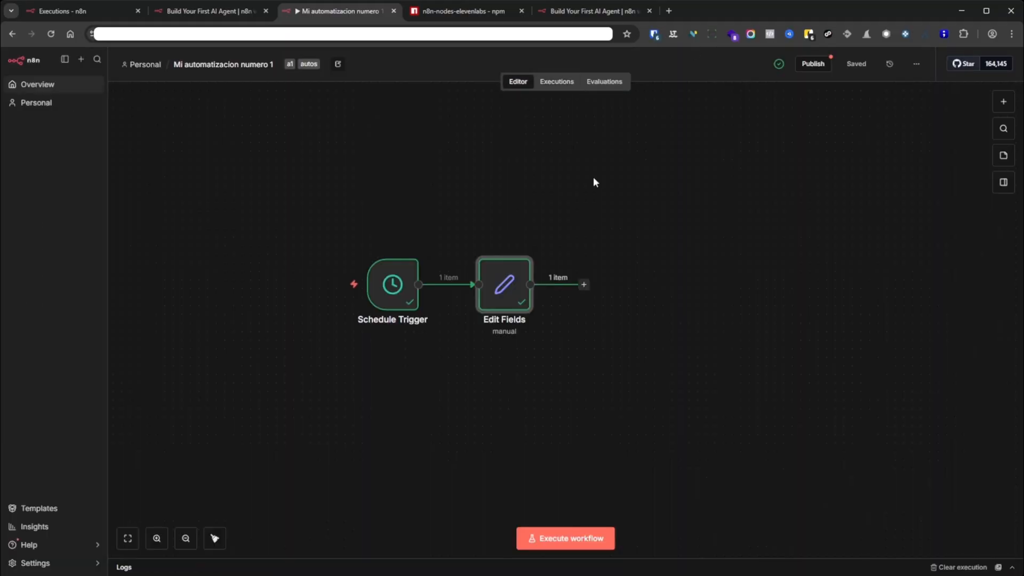
pyautogui.click(815, 70)
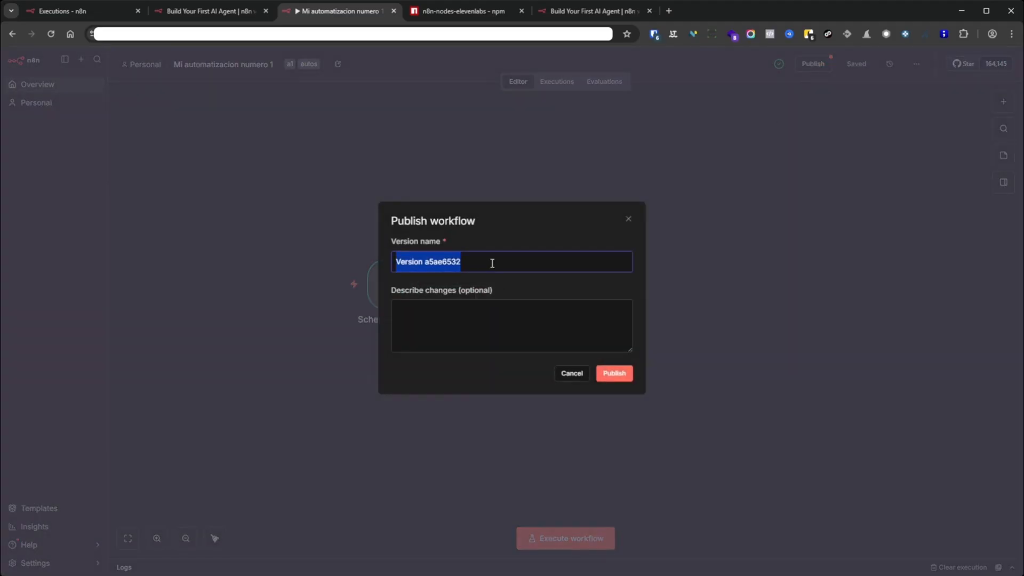
pyautogui.click(625, 374)
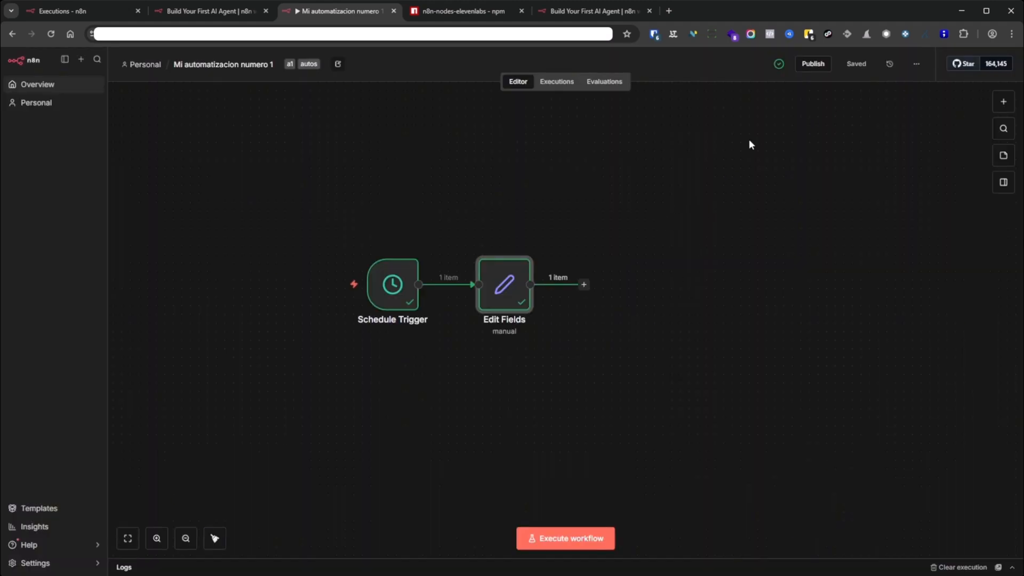
# Open the version history and preview the published version, V1 and the earliest saved version to compare their nodes.
pyautogui.click(890, 66)
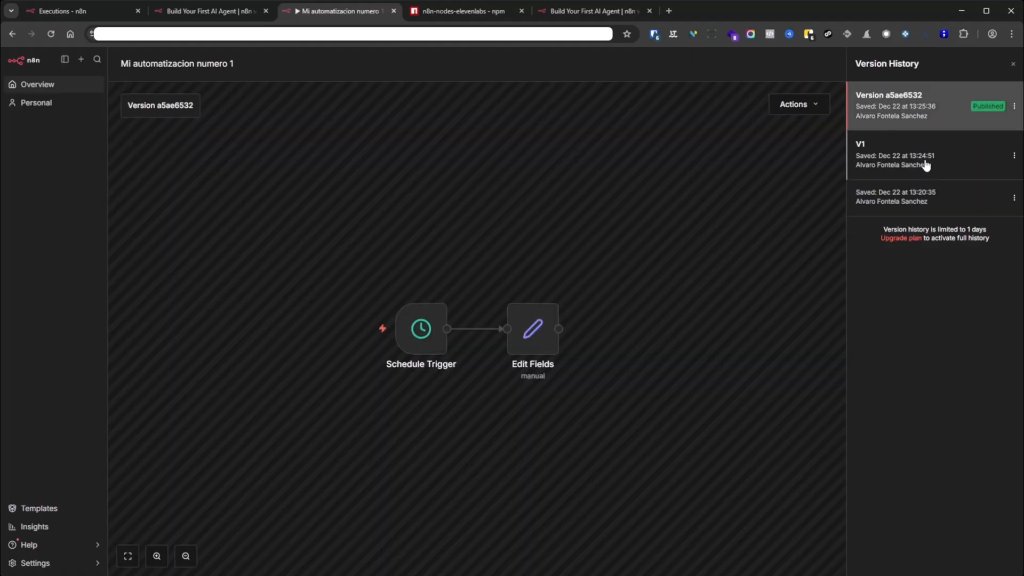
pyautogui.click(926, 166)
pyautogui.click(917, 201)
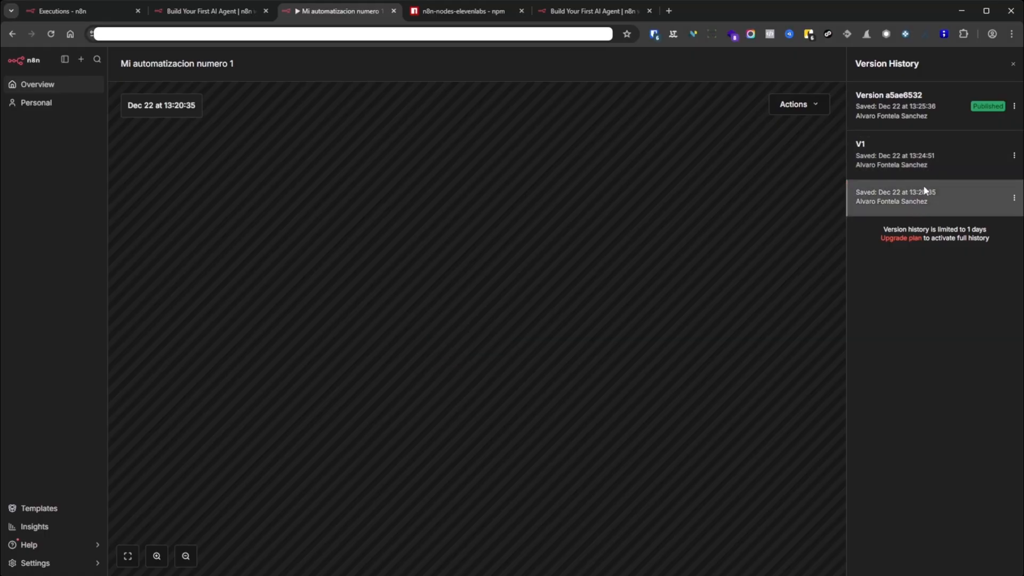
pyautogui.click(917, 155)
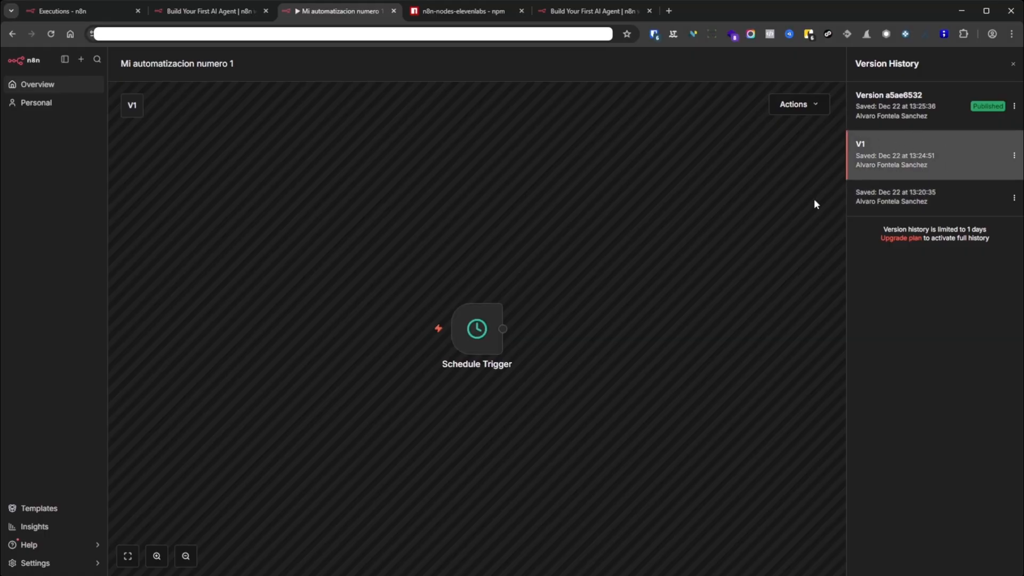
pyautogui.click(907, 110)
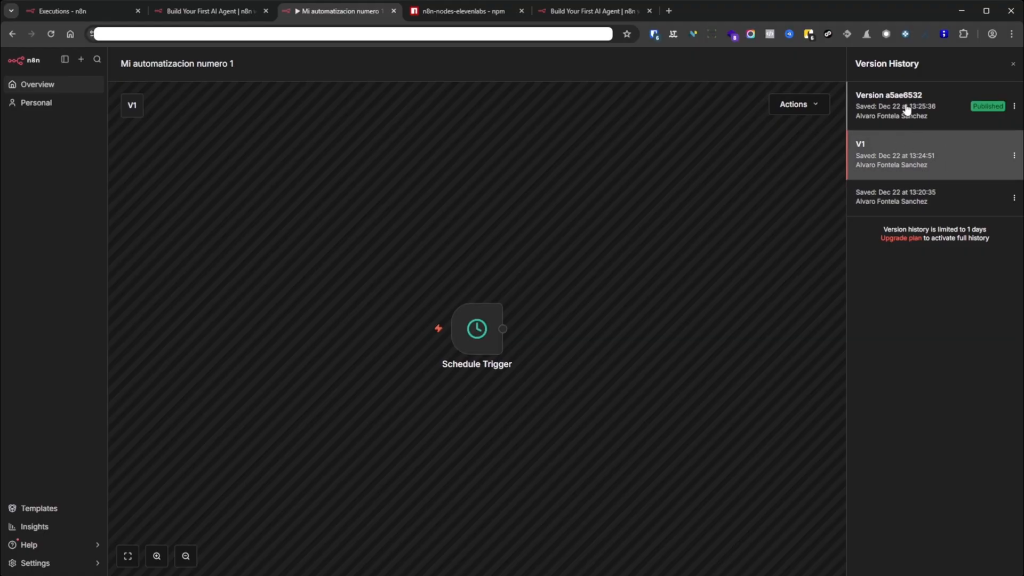
# Review the actions available for the published version and V1, read the history retention limit, and return to the editor.
pyautogui.click(1013, 107)
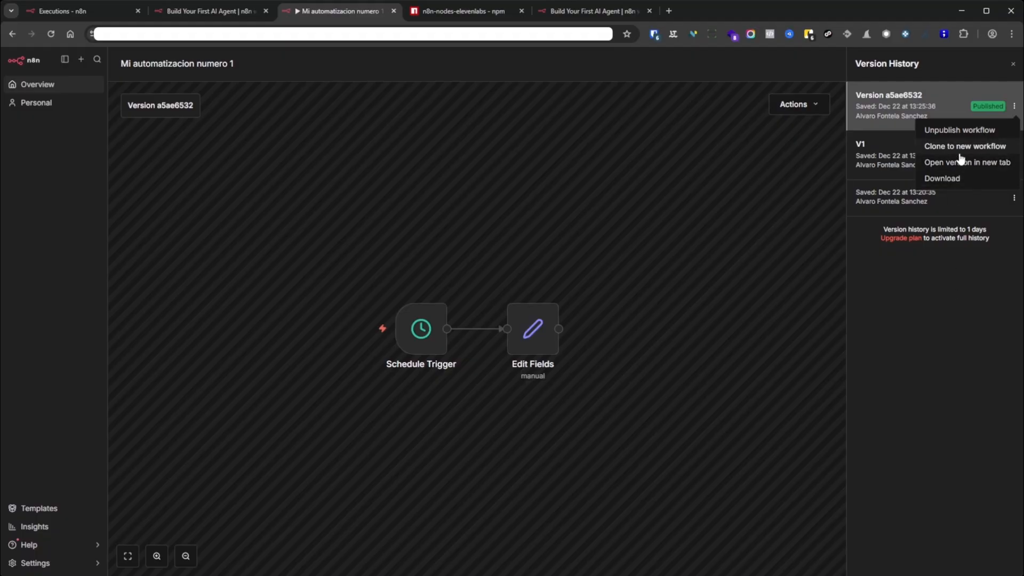
pyautogui.click(923, 349)
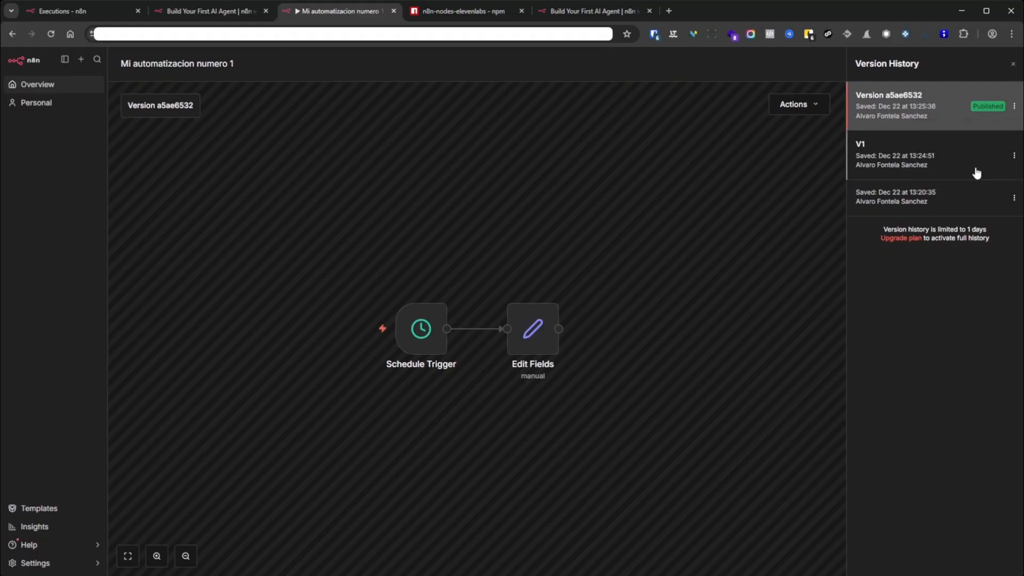
pyautogui.click(1013, 158)
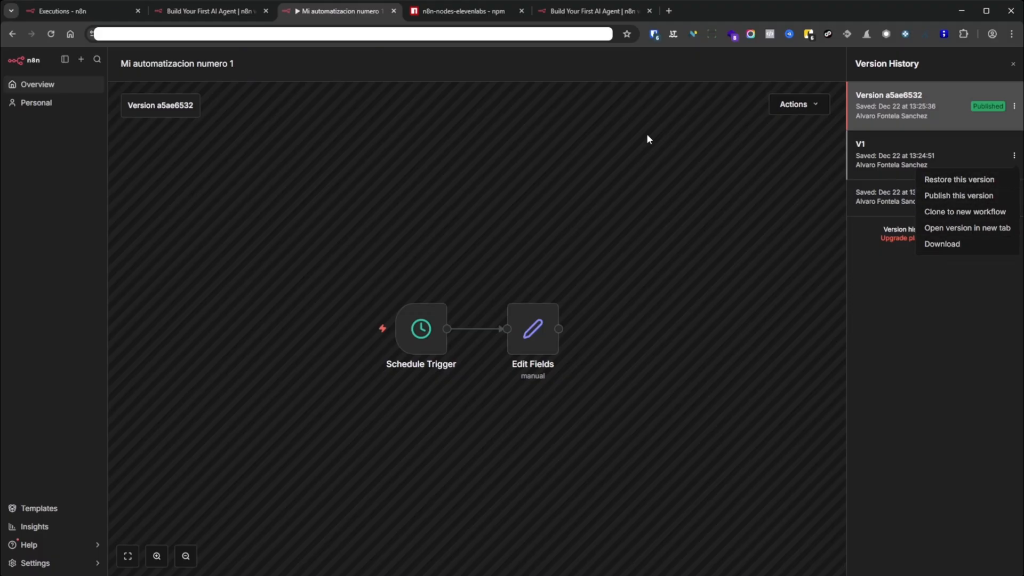
pyautogui.click(808, 102)
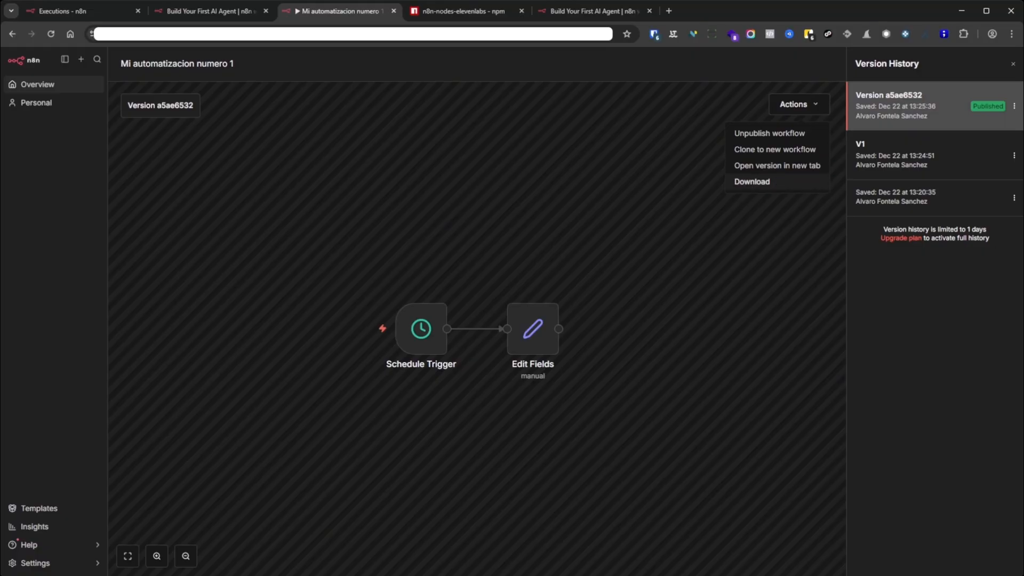
pyautogui.moveTo(988, 229); pyautogui.dragTo(878, 228)
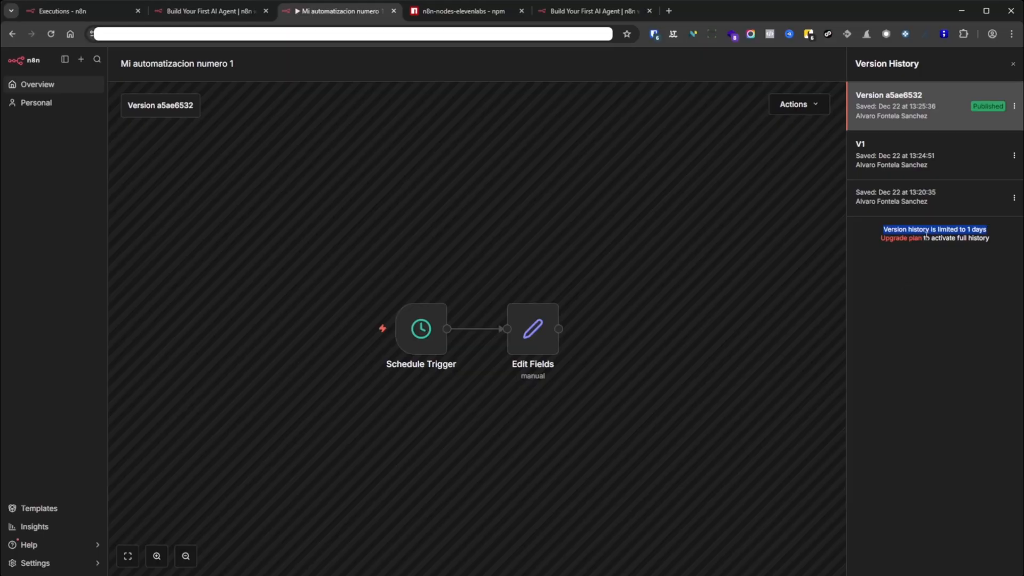
pyautogui.click(978, 236)
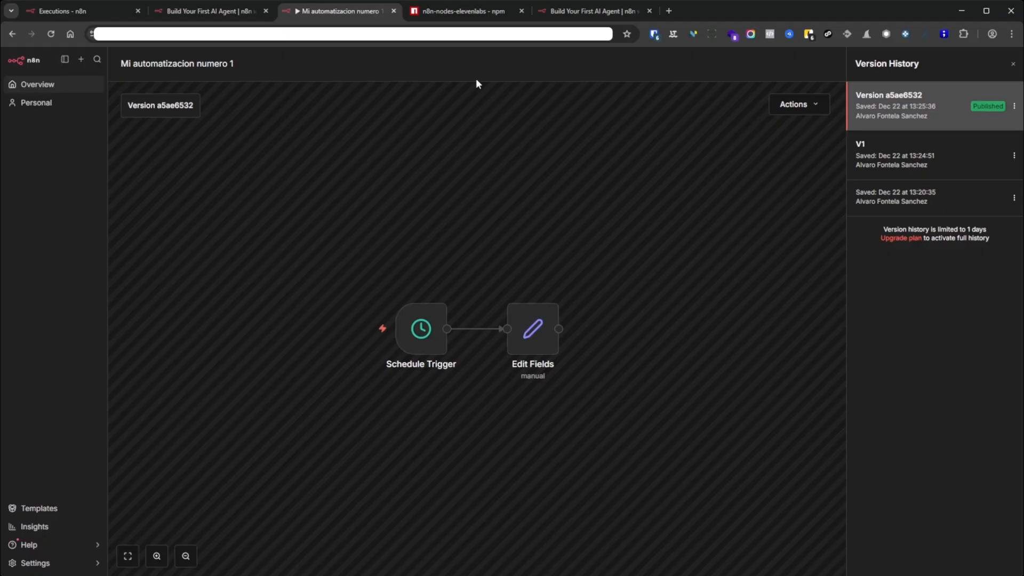
pyautogui.click(1013, 65)
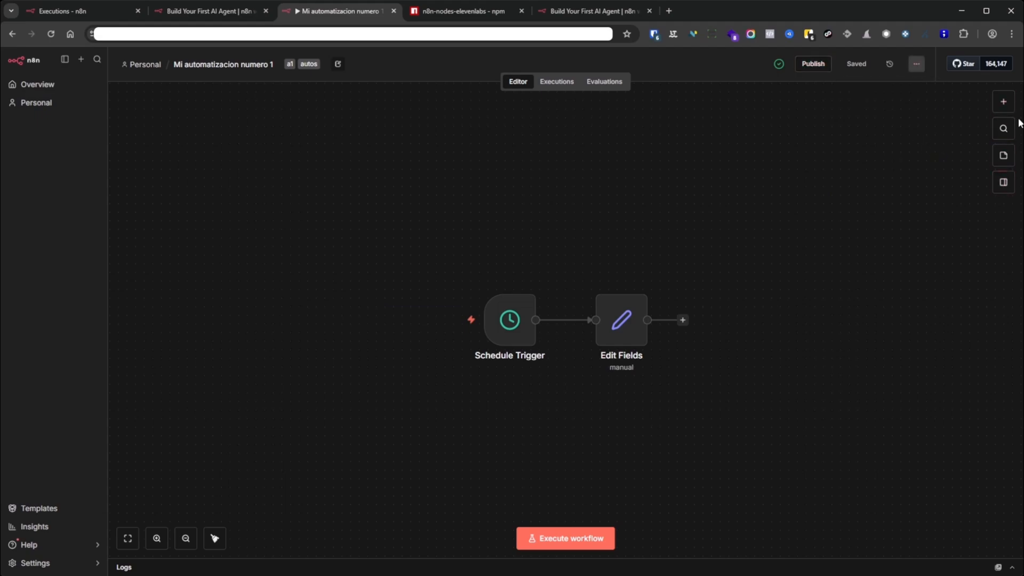
# Browse the nodes available for adding under AI, Action in an app and Data transformation.
pyautogui.click(1005, 103)
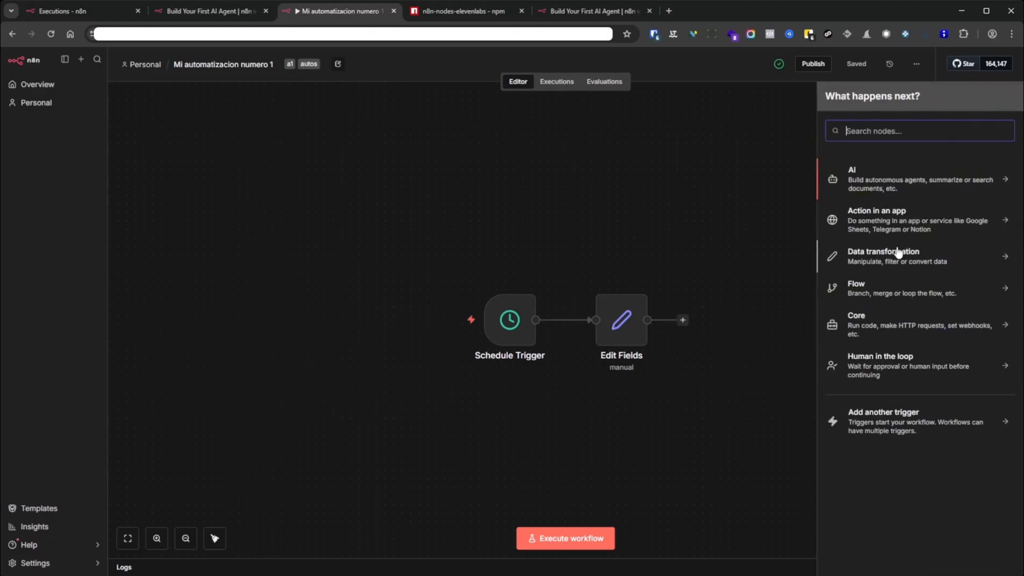
pyautogui.click(907, 189)
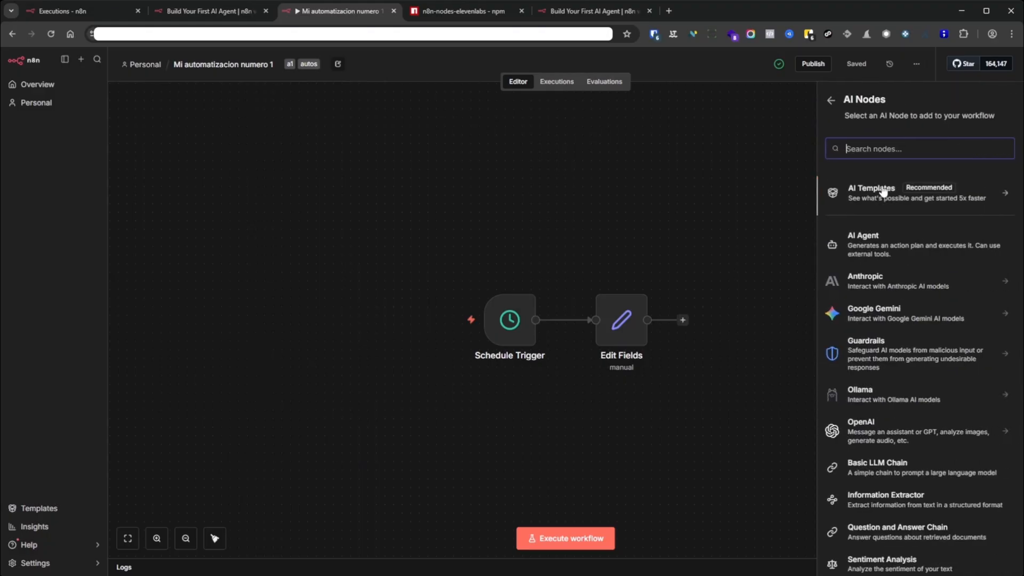
pyautogui.click(833, 101)
pyautogui.click(840, 220)
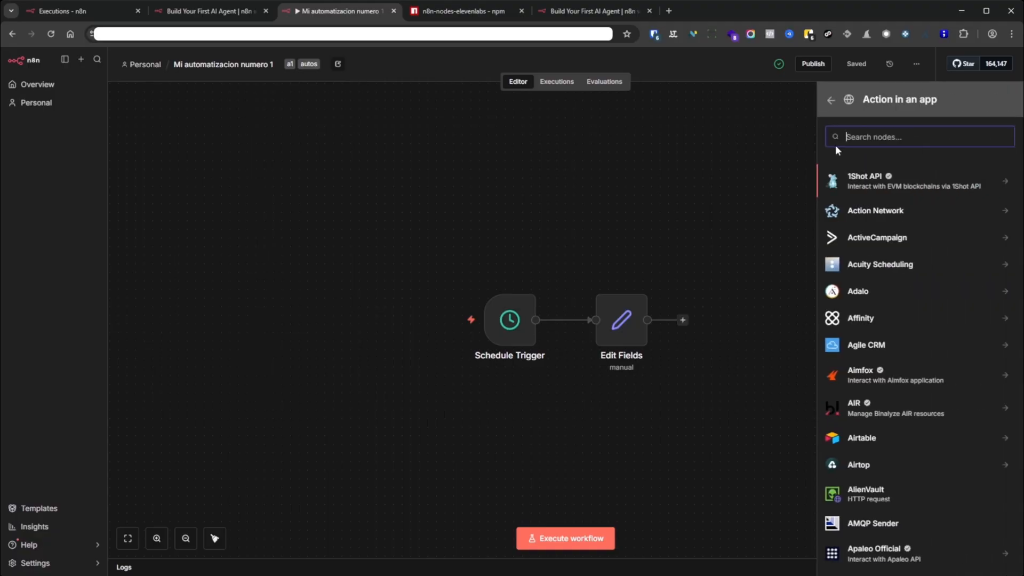
pyautogui.click(833, 104)
pyautogui.click(907, 264)
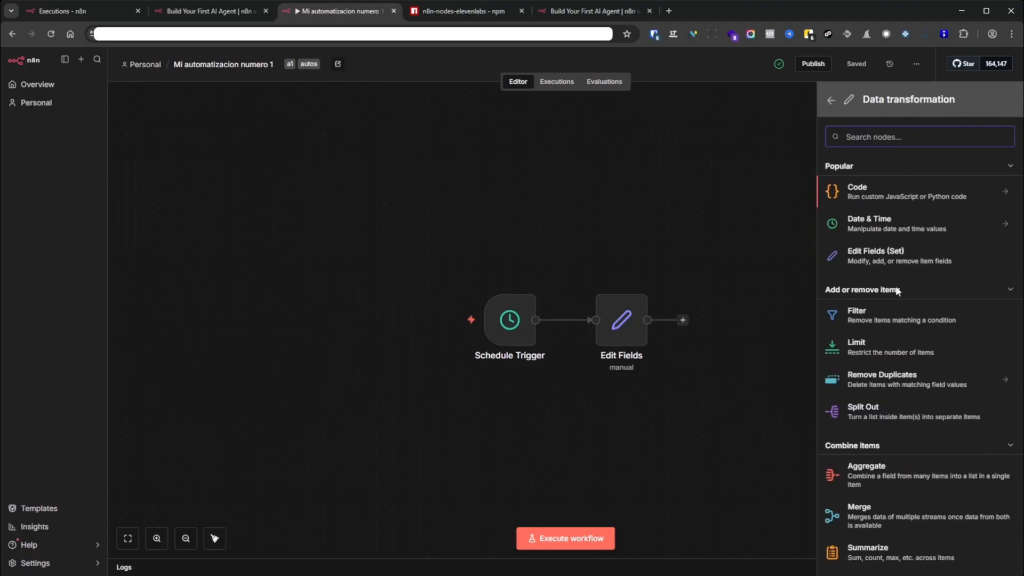
pyautogui.scroll(-7, 898, 291)
pyautogui.scroll(7, 880, 448)
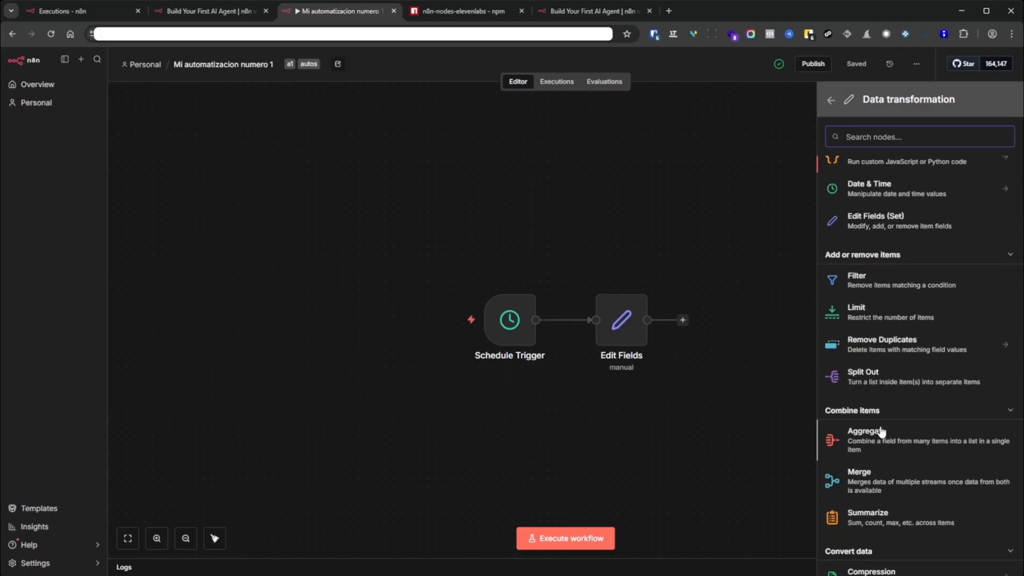
pyautogui.scroll(1, 882, 431)
pyautogui.click(838, 103)
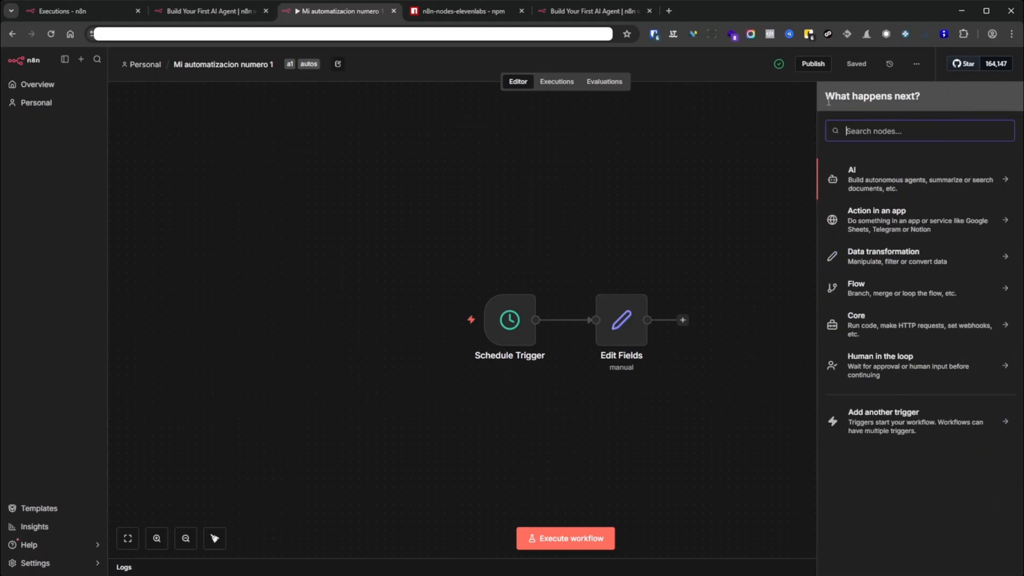
# Browse the available nodes in the Flow, Core and Human in the loop categories.
pyautogui.click(906, 297)
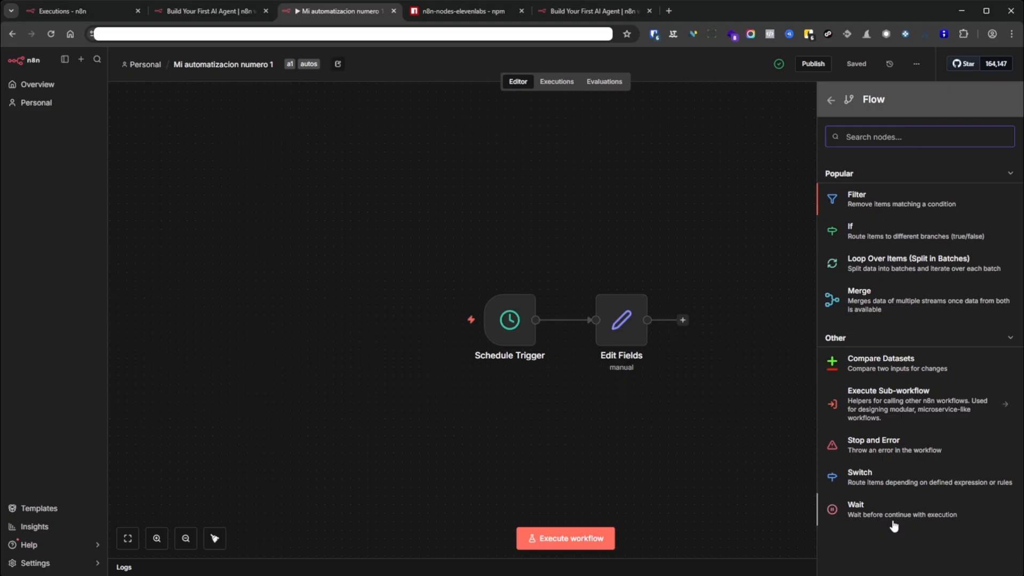
pyautogui.click(829, 102)
pyautogui.click(897, 321)
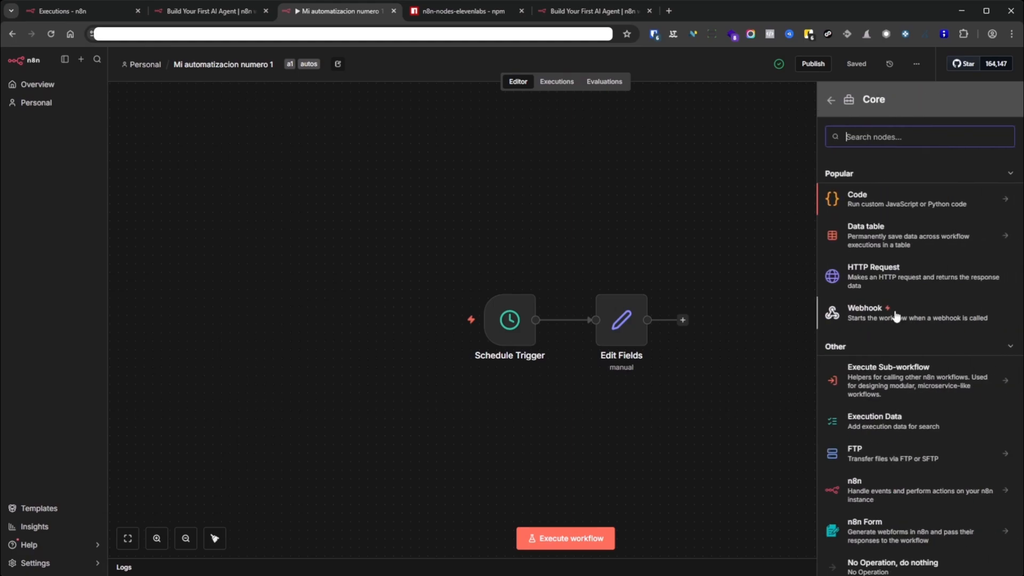
pyautogui.scroll(-2, 947, 293)
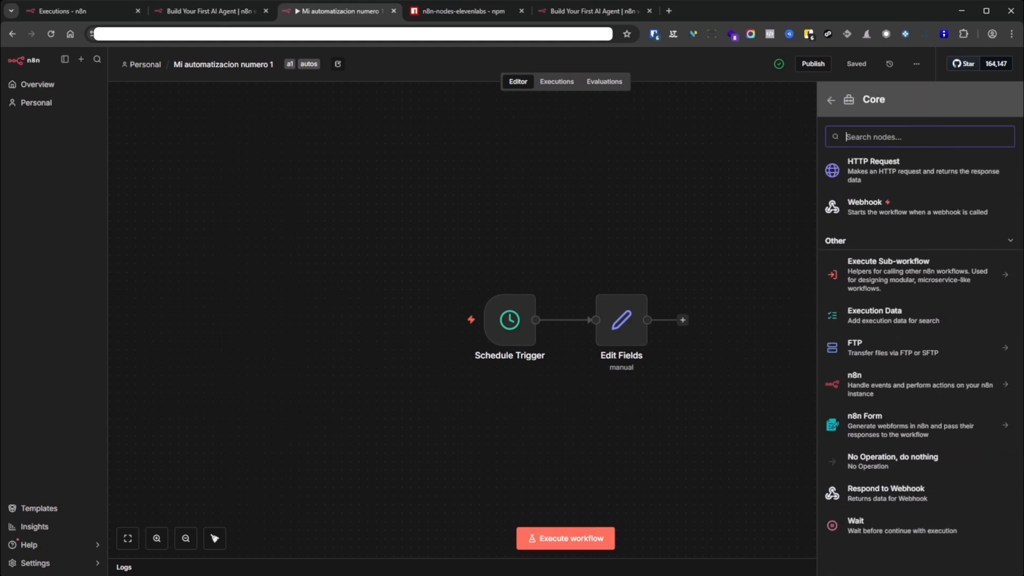
pyautogui.scroll(2, 920, 259)
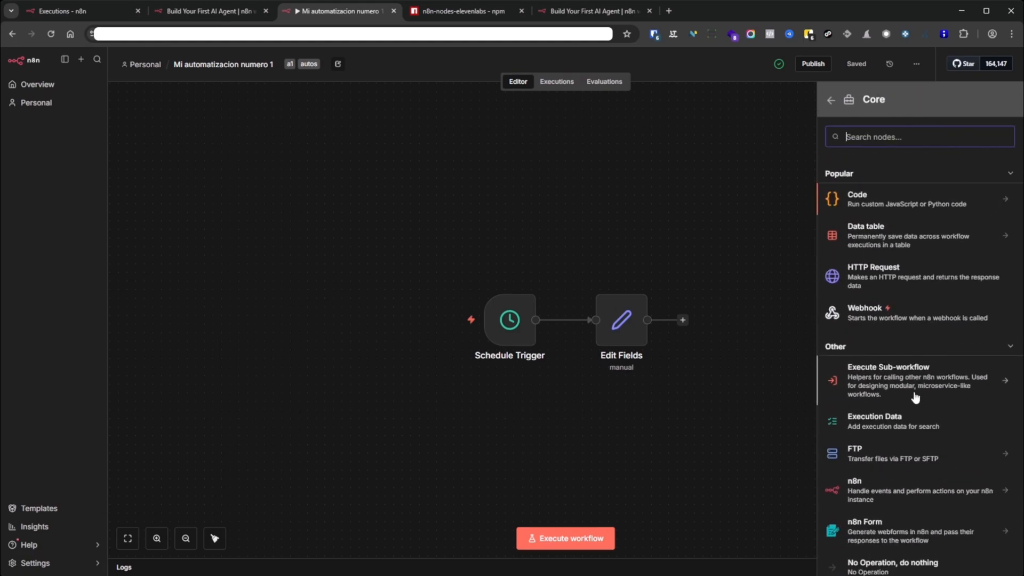
pyautogui.click(830, 105)
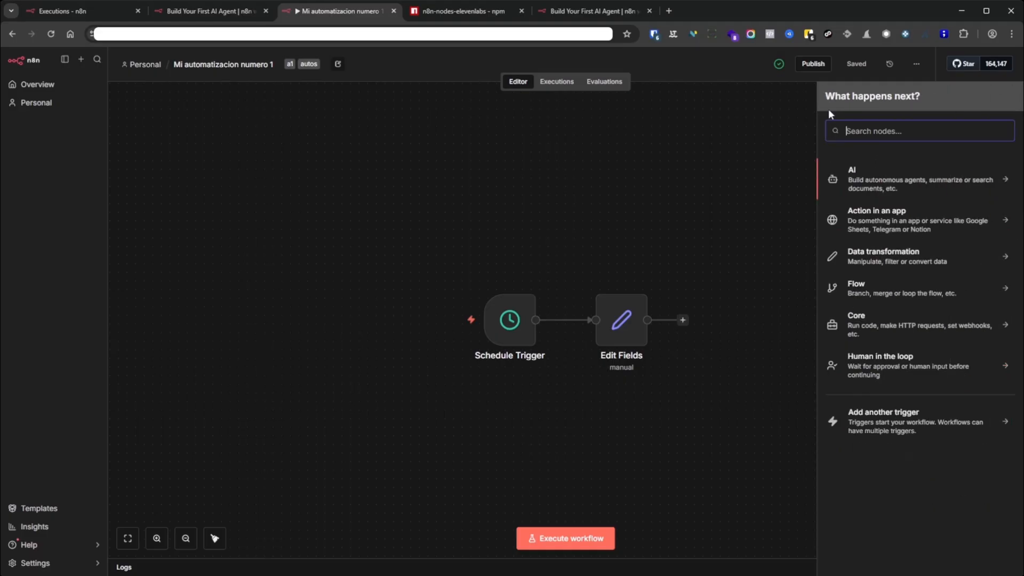
pyautogui.click(903, 371)
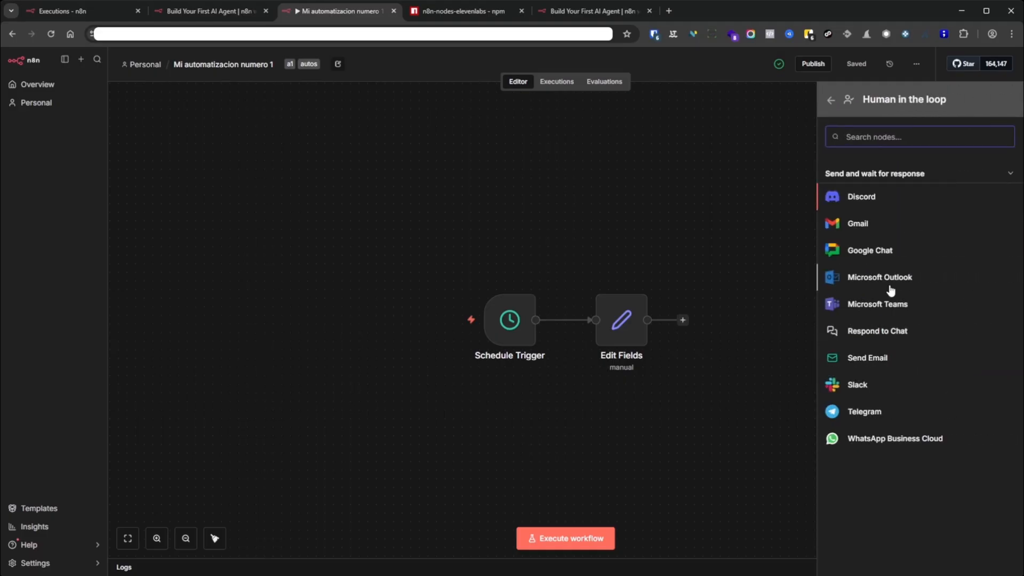
pyautogui.click(830, 101)
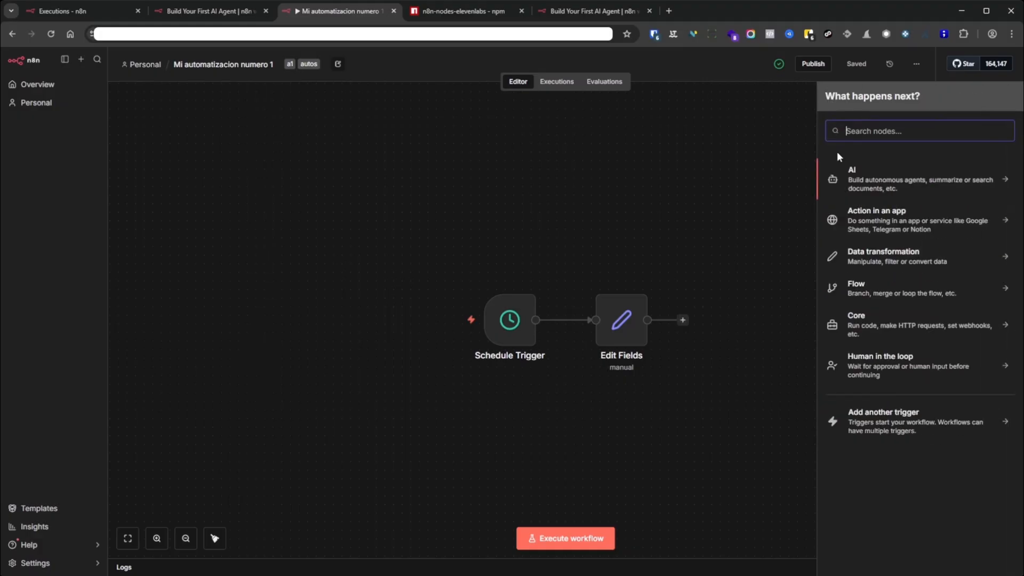
# Review the trigger types available as an additional trigger, and move the Schedule Trigger node higher than Edit Fields on the canvas.
pyautogui.click(898, 433)
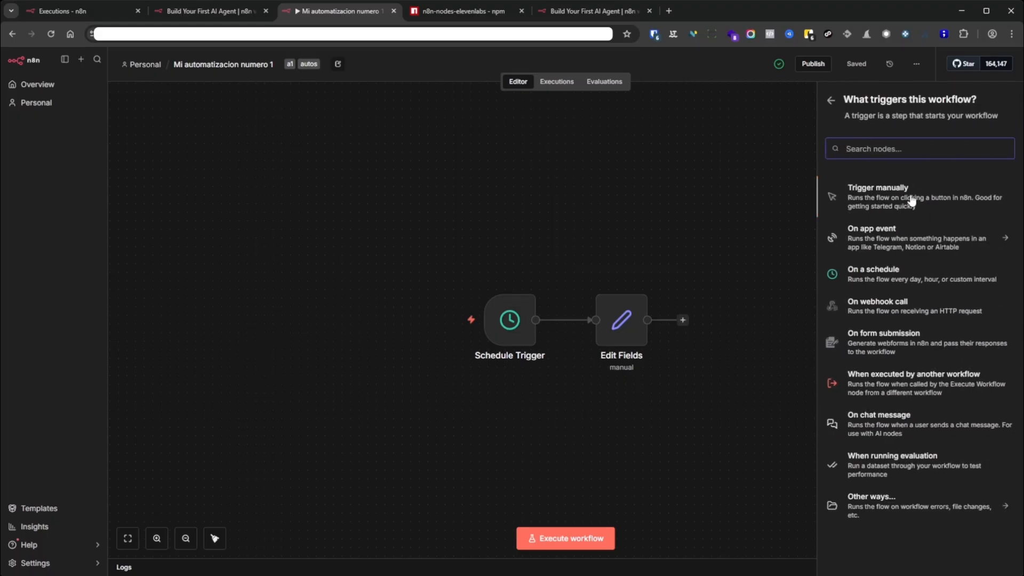
pyautogui.moveTo(510, 330); pyautogui.dragTo(500, 261)
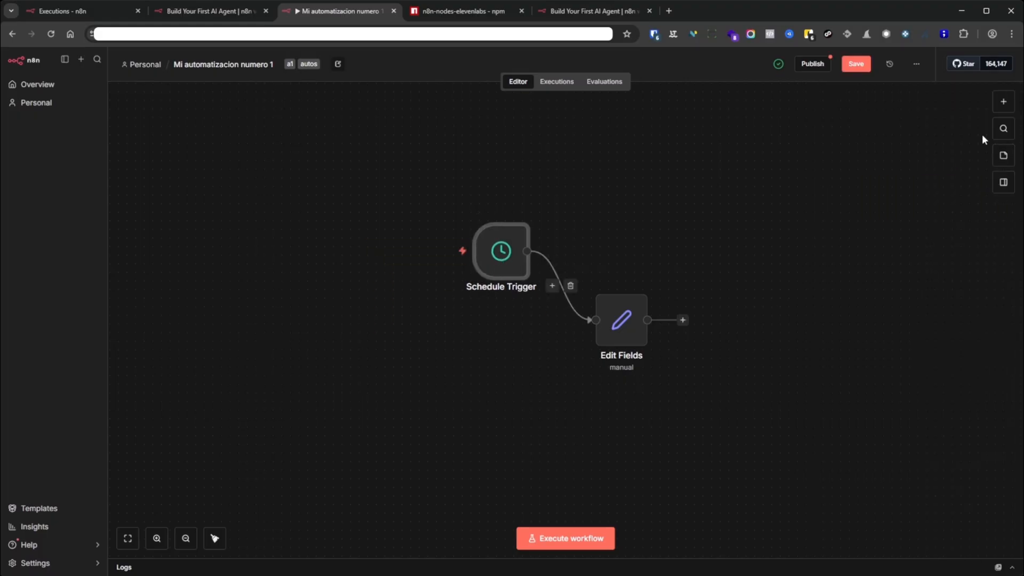
# Add a manual trigger node, connect it to the Edit Fields node and place it below the Schedule Trigger.
pyautogui.click(1004, 100)
pyautogui.click(880, 419)
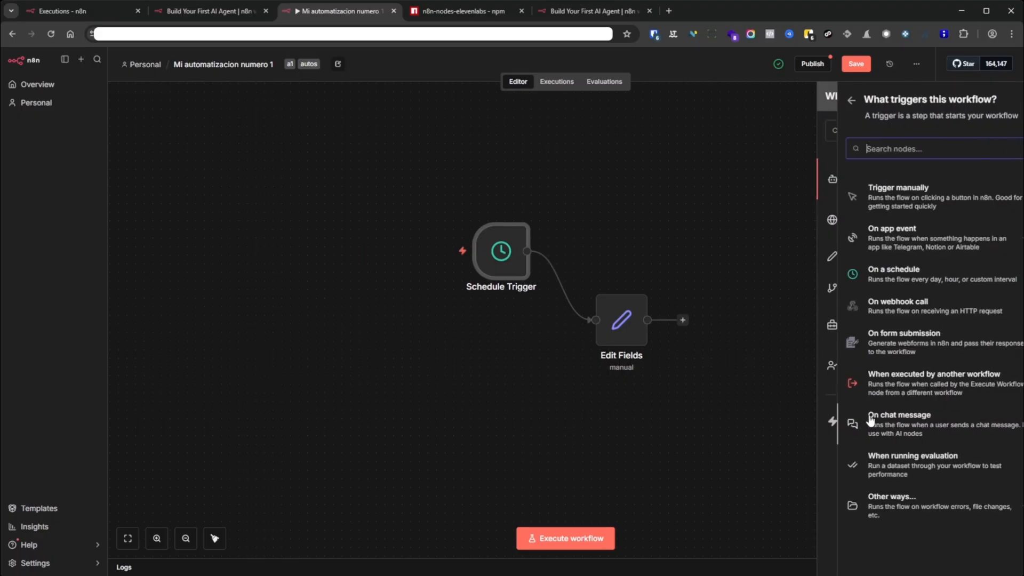
pyautogui.click(908, 201)
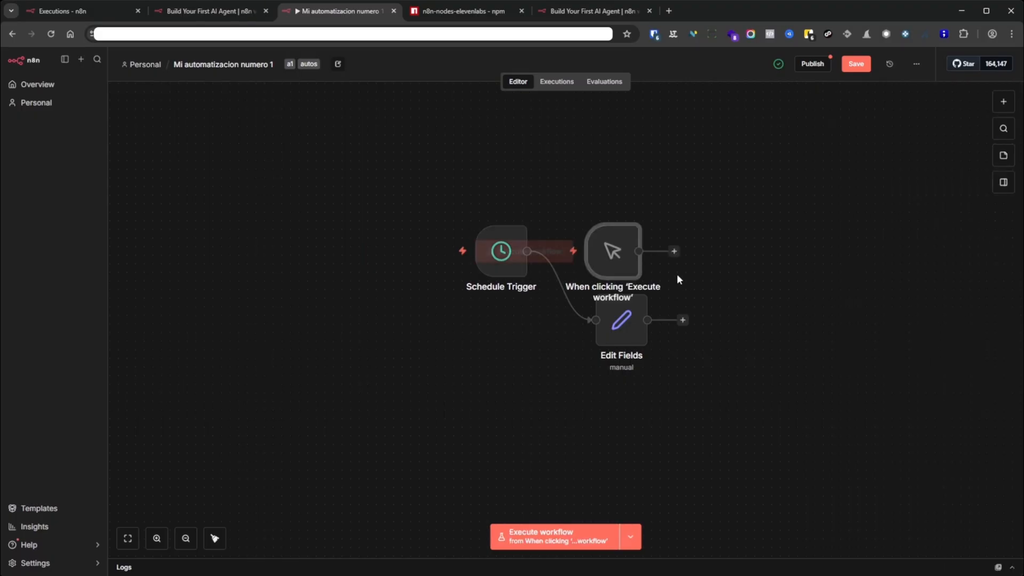
pyautogui.moveTo(619, 253); pyautogui.dragTo(595, 320)
pyautogui.moveTo(482, 373); pyautogui.dragTo(499, 375)
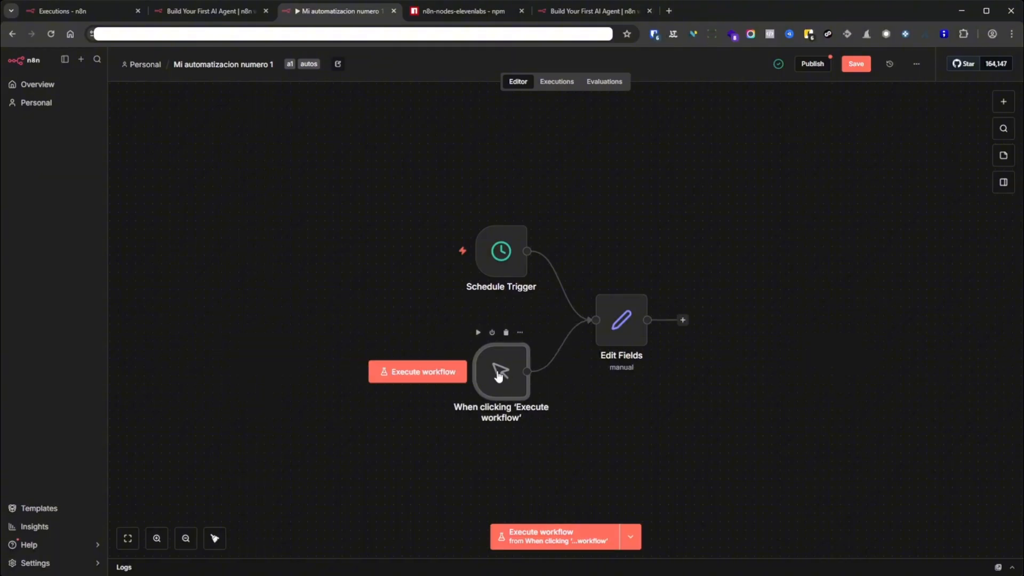
# Save the workflow and reload its page.
pyautogui.click(856, 66)
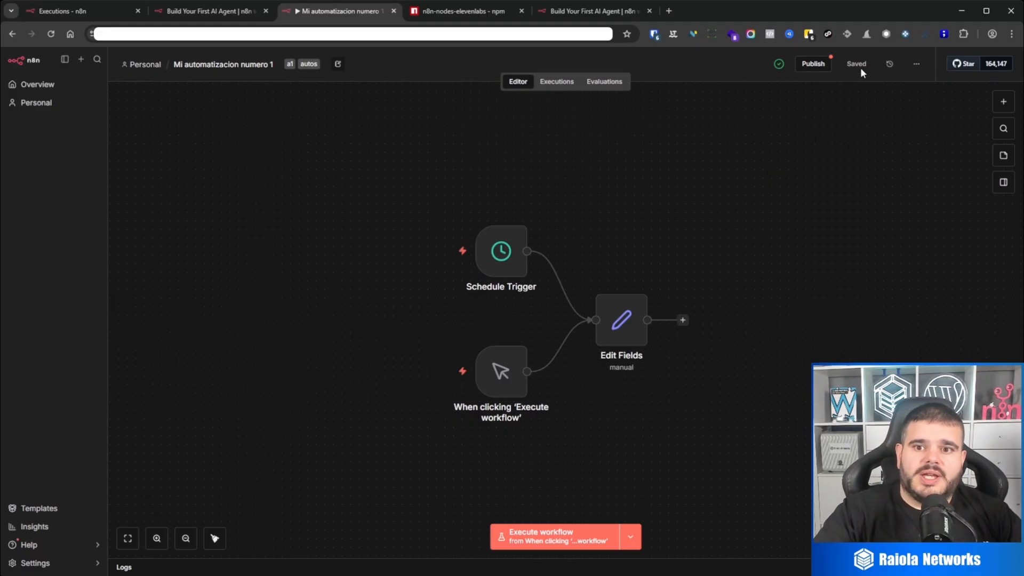
pyautogui.click(347, 34)
pyautogui.press('Return')
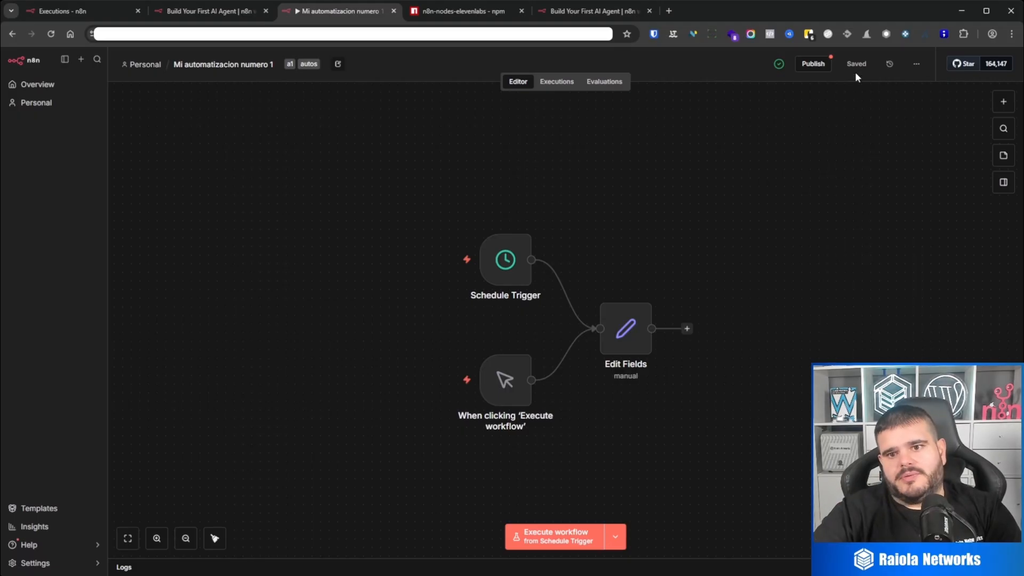
# Review the published version and the latest saved version in the workflow's version history.
pyautogui.click(813, 63)
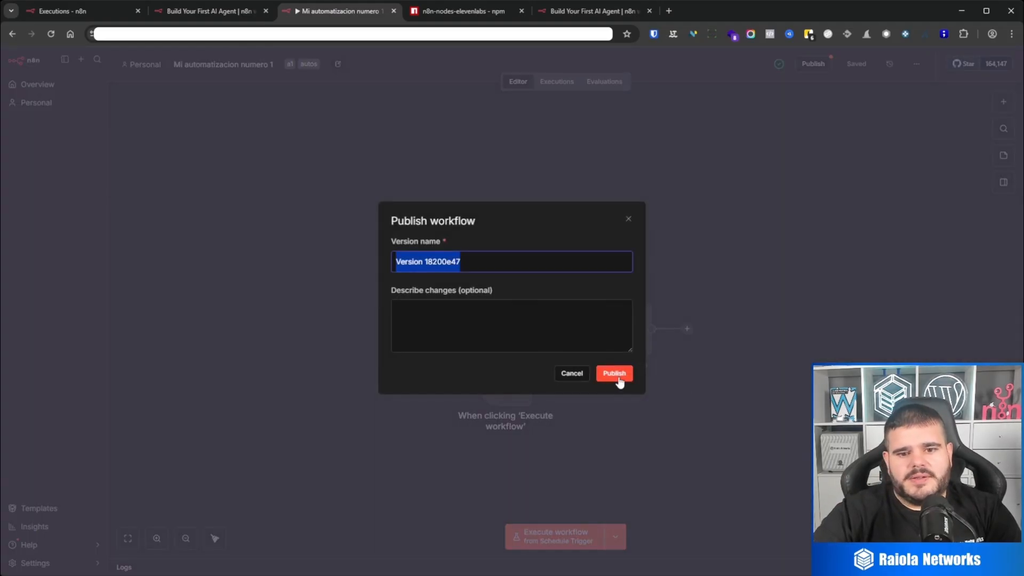
pyautogui.click(572, 373)
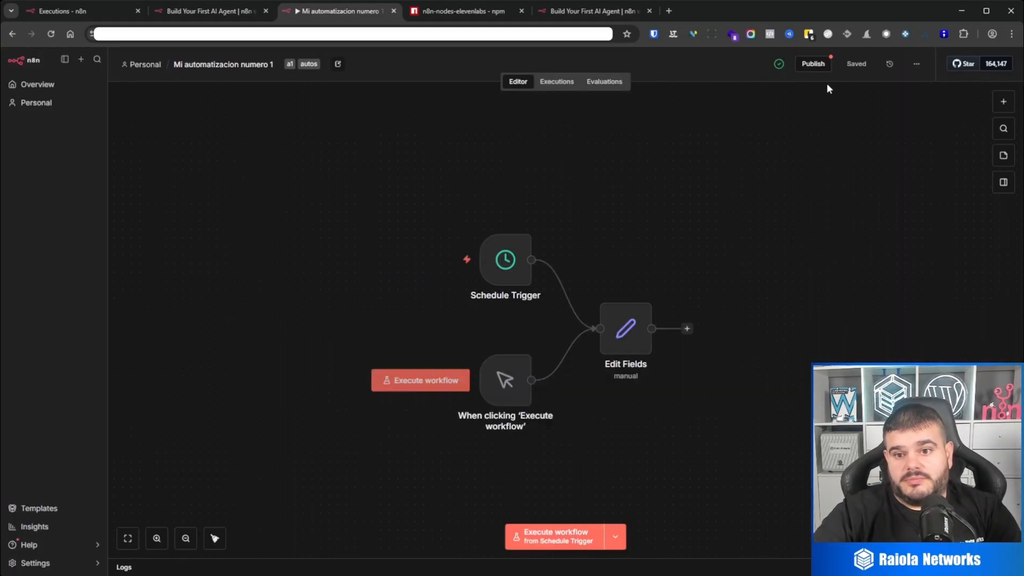
pyautogui.click(890, 64)
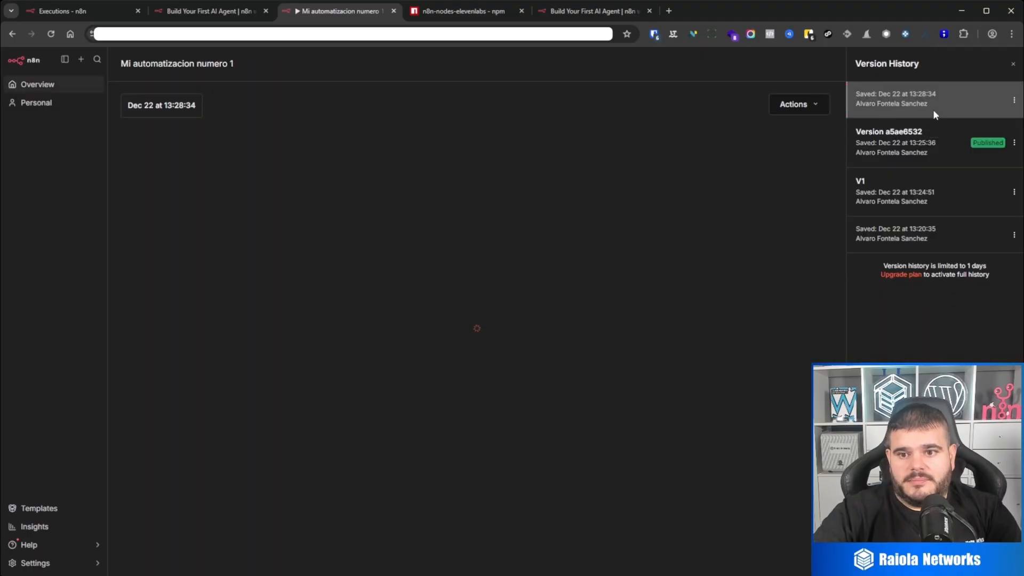
pyautogui.click(940, 145)
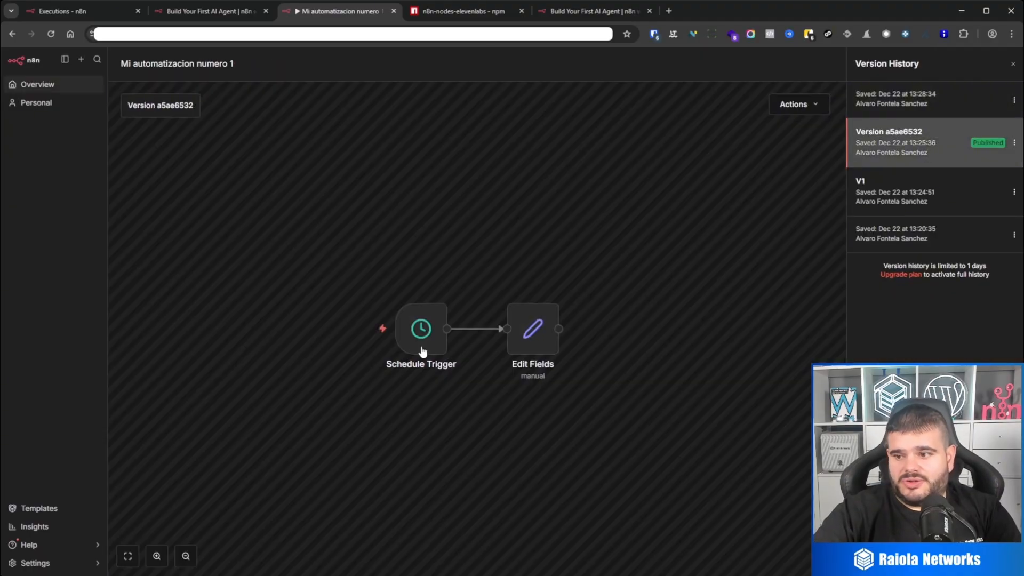
pyautogui.click(899, 106)
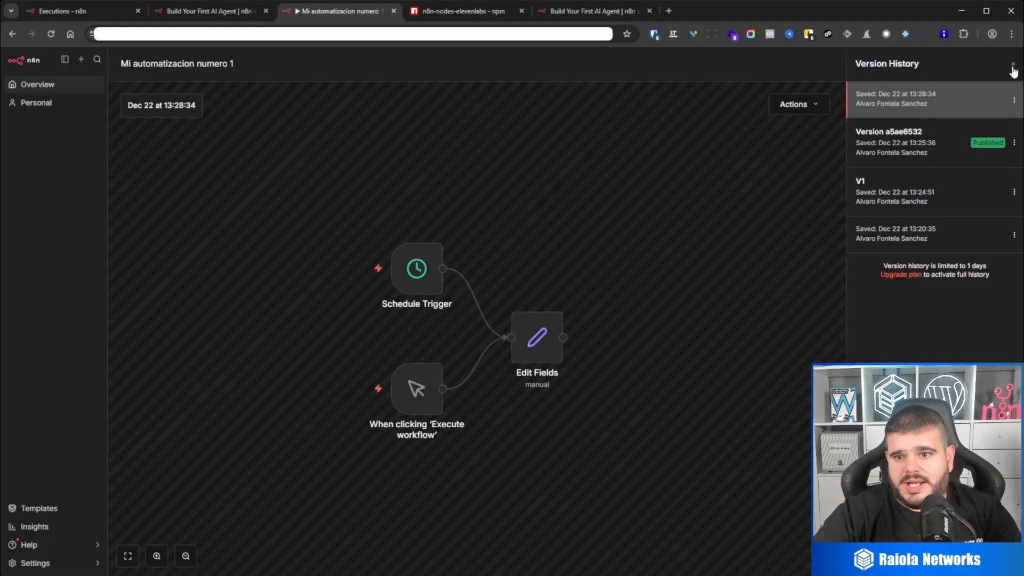
pyautogui.click(1014, 64)
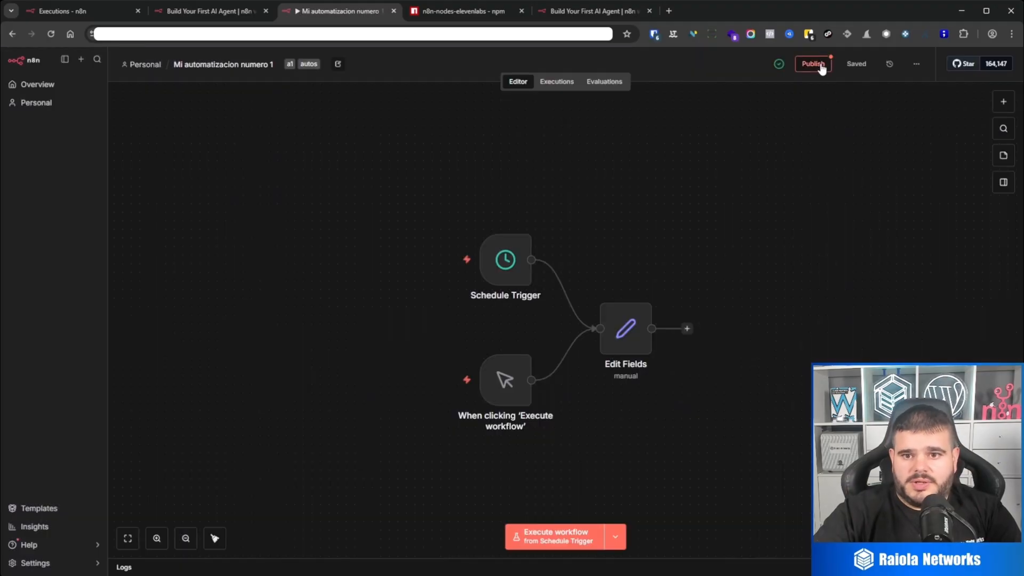
# Publish the current workflow under the suggested version name, leaving the change description empty.
pyautogui.click(813, 64)
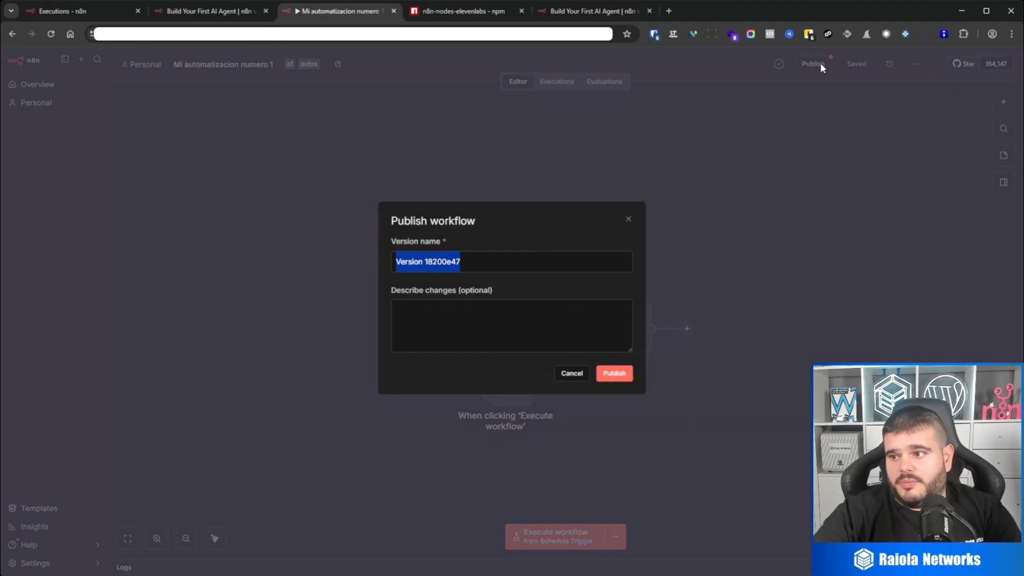
pyautogui.click(628, 219)
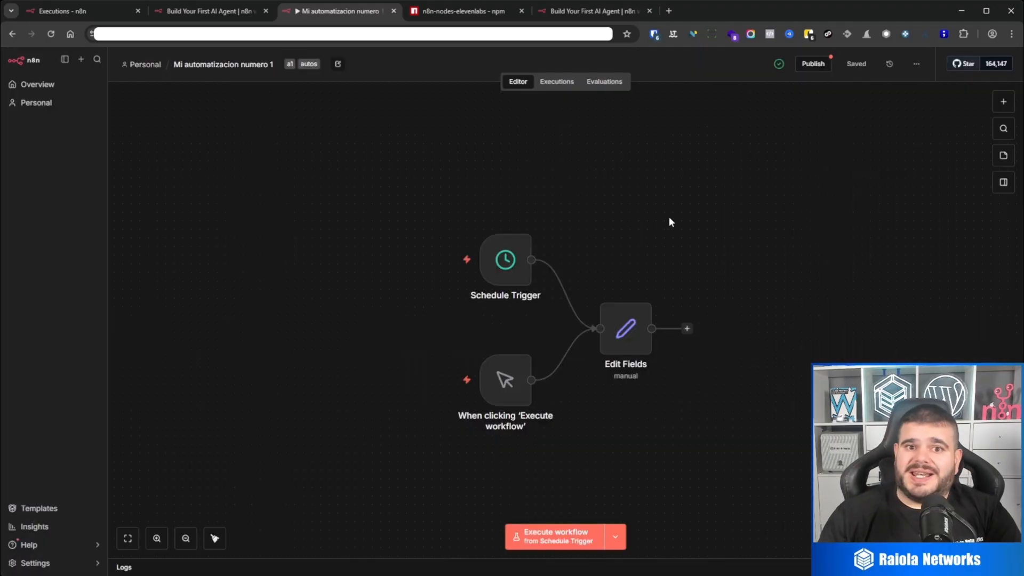
pyautogui.click(814, 64)
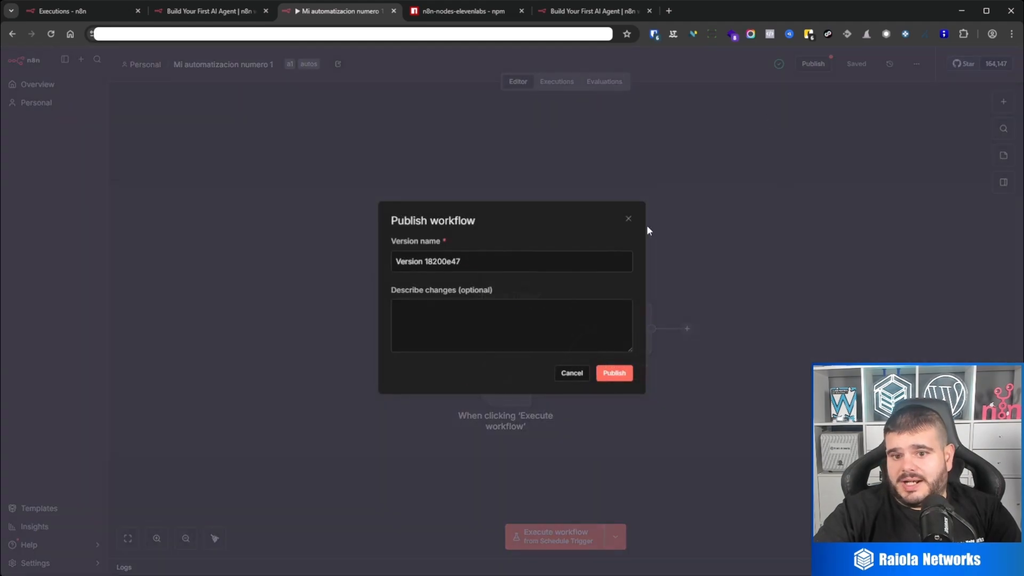
pyautogui.click(617, 372)
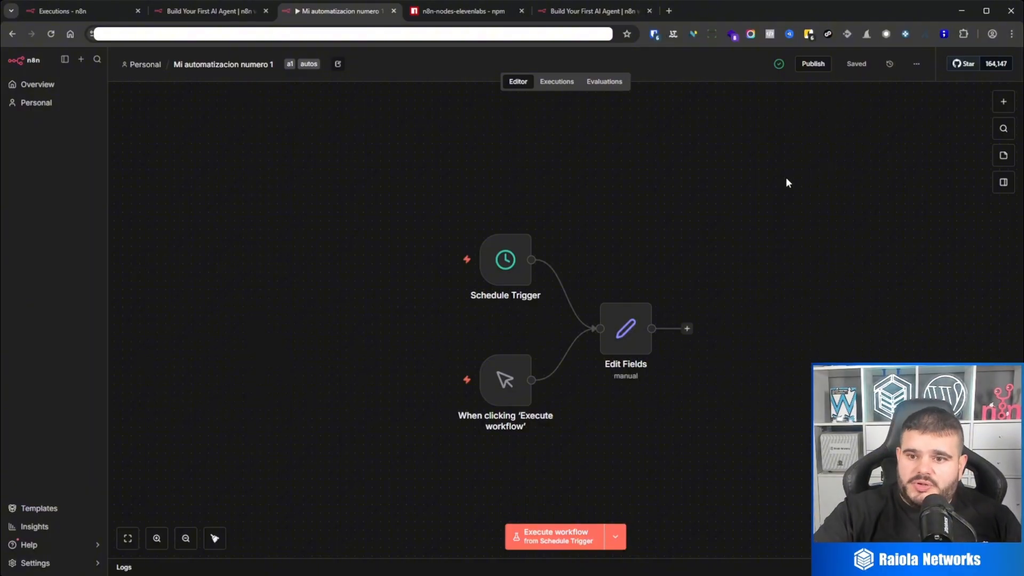
# Add a Merge node with default settings, place it beside Edit Fields and connect the Edit Fields output to its Input 1.
pyautogui.click(1002, 102)
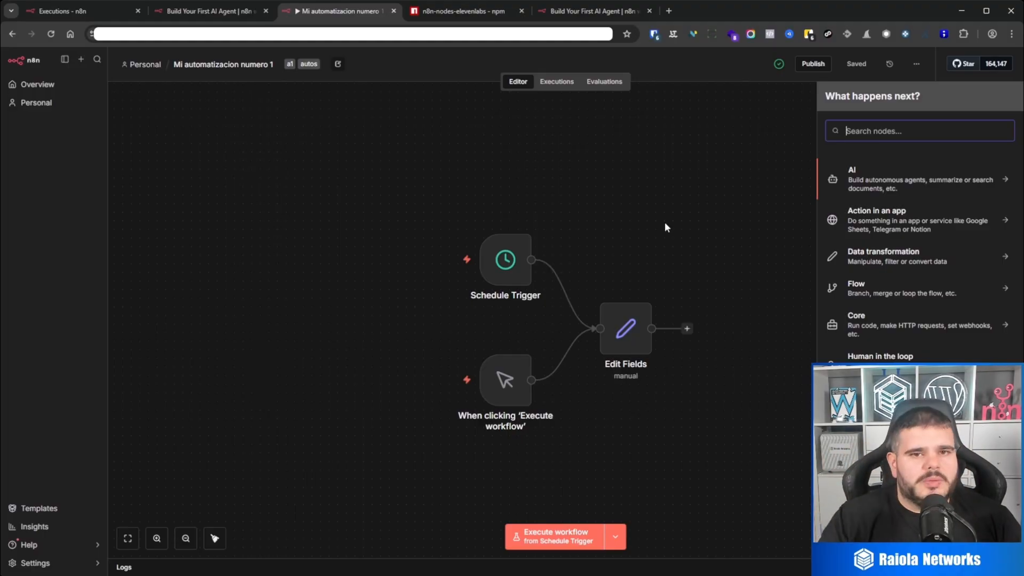
pyautogui.click(894, 290)
pyautogui.click(894, 303)
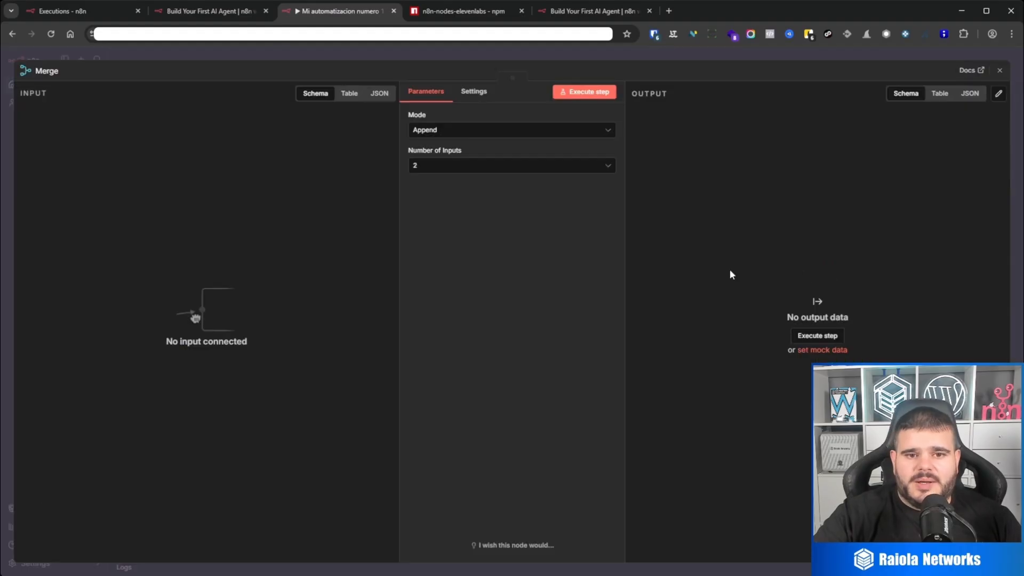
pyautogui.click(684, 55)
pyautogui.moveTo(693, 367); pyautogui.dragTo(796, 214)
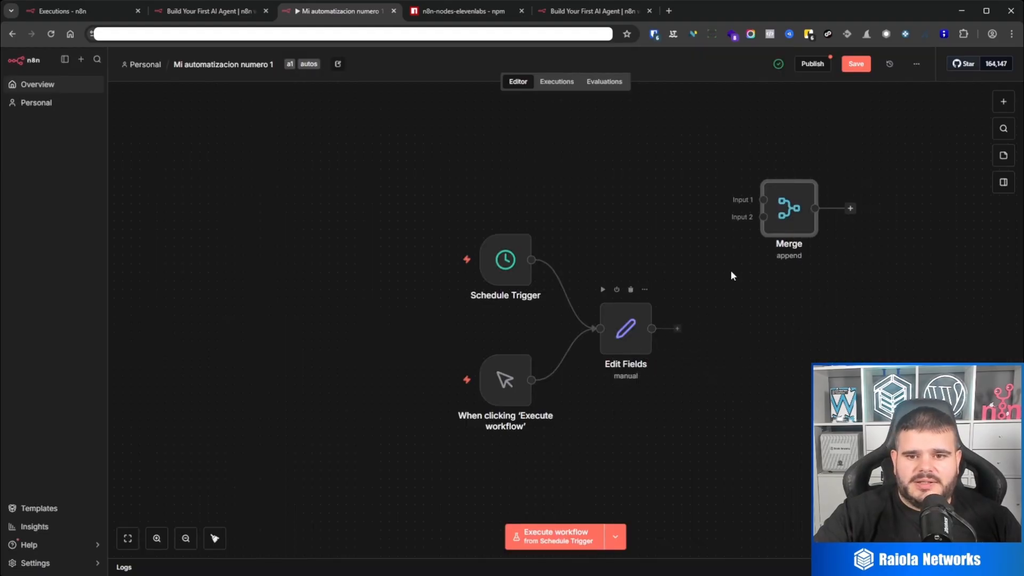
pyautogui.moveTo(677, 328); pyautogui.dragTo(741, 277)
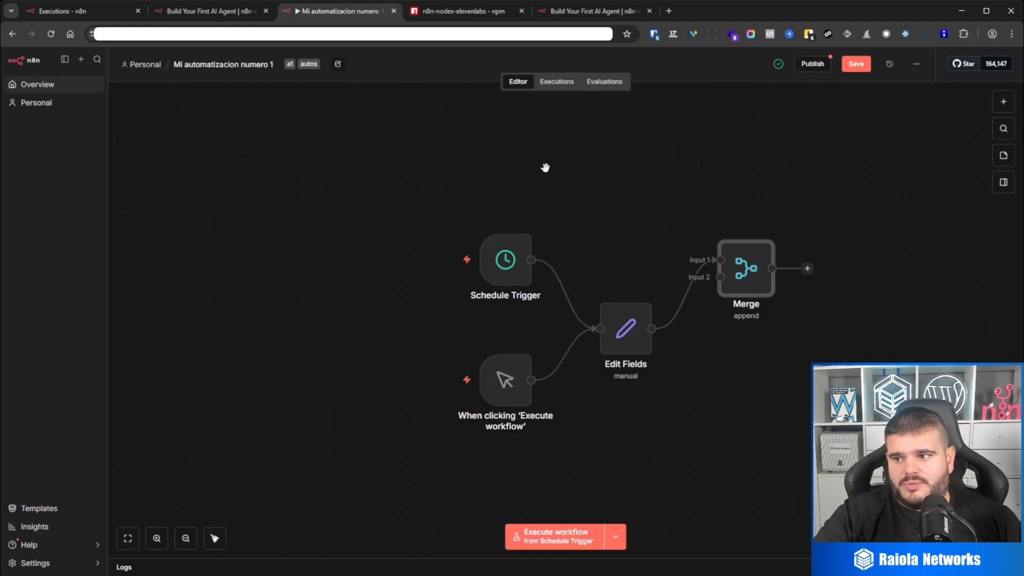
# Examine the layout of the workflow canvas and its connected nodes from different positions and zoom levels.
pyautogui.moveTo(577, 174); pyautogui.dragTo(338, 110)
pyautogui.moveTo(400, 168); pyautogui.dragTo(212, 103)
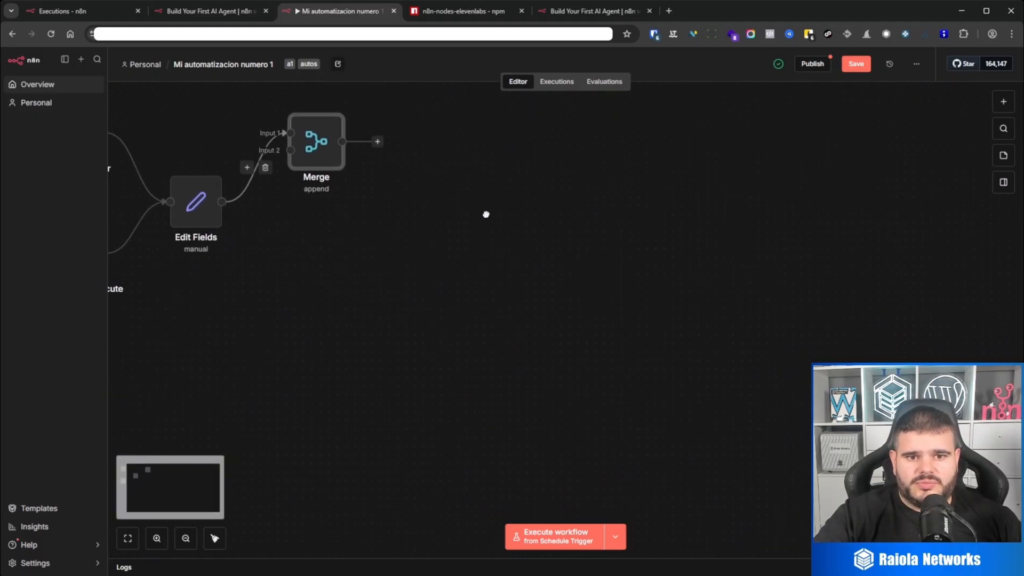
pyautogui.moveTo(485, 215); pyautogui.dragTo(692, 264)
pyautogui.scroll(-5, 384, 174)
pyautogui.scroll(8, 385, 173)
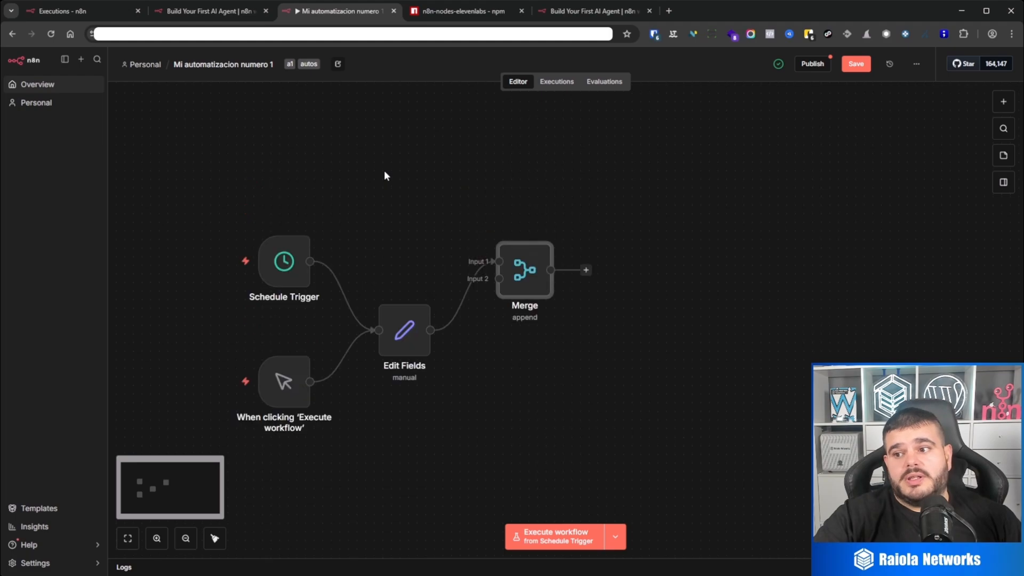
pyautogui.scroll(-5, 384, 174)
pyautogui.scroll(2, 384, 189)
pyautogui.scroll(-4, 384, 189)
pyautogui.scroll(7, 384, 189)
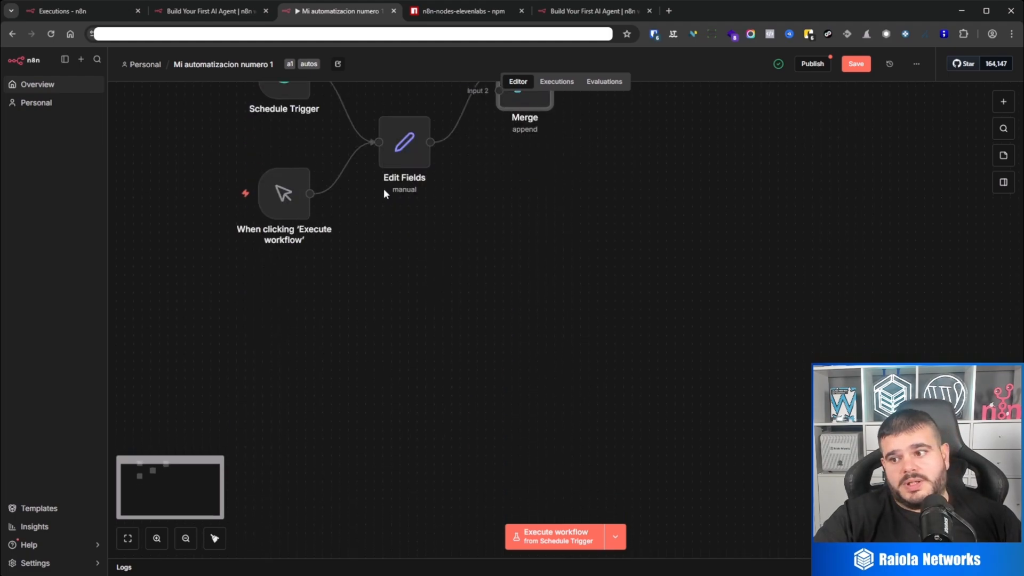
pyautogui.scroll(-3, 384, 172)
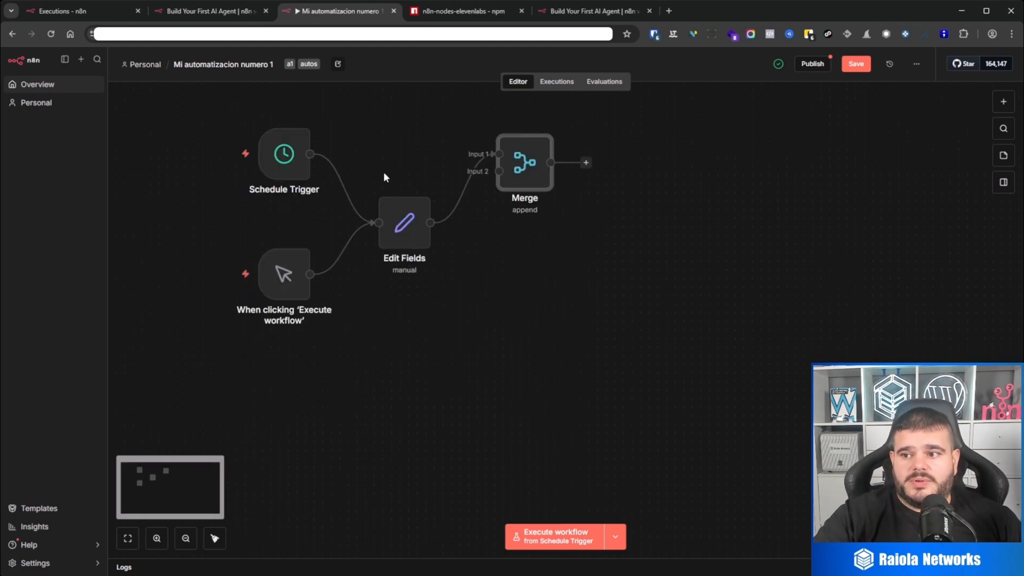
pyautogui.scroll(2, 384, 172)
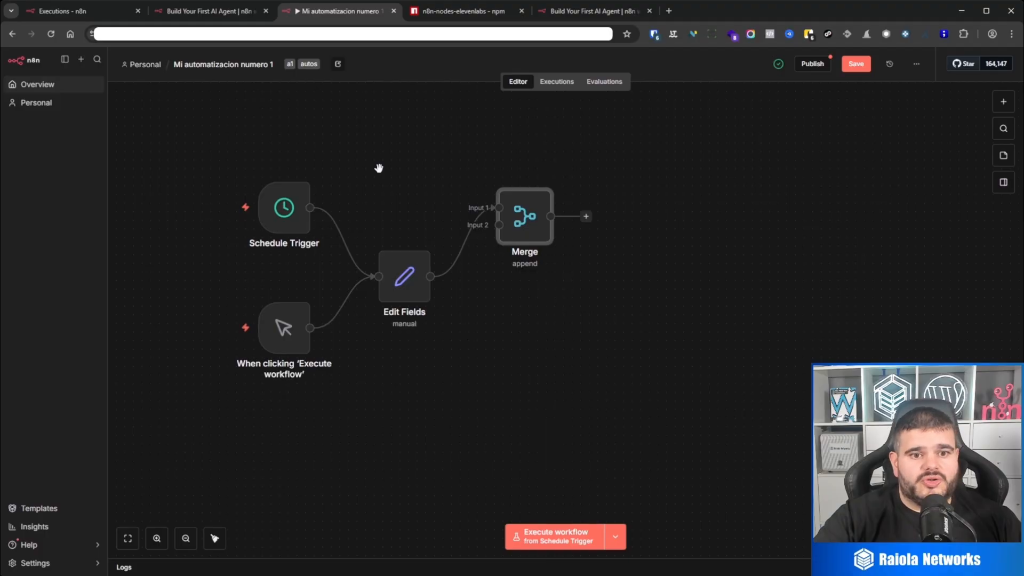
pyautogui.scroll(-5, 378, 168)
pyautogui.scroll(10, 378, 169)
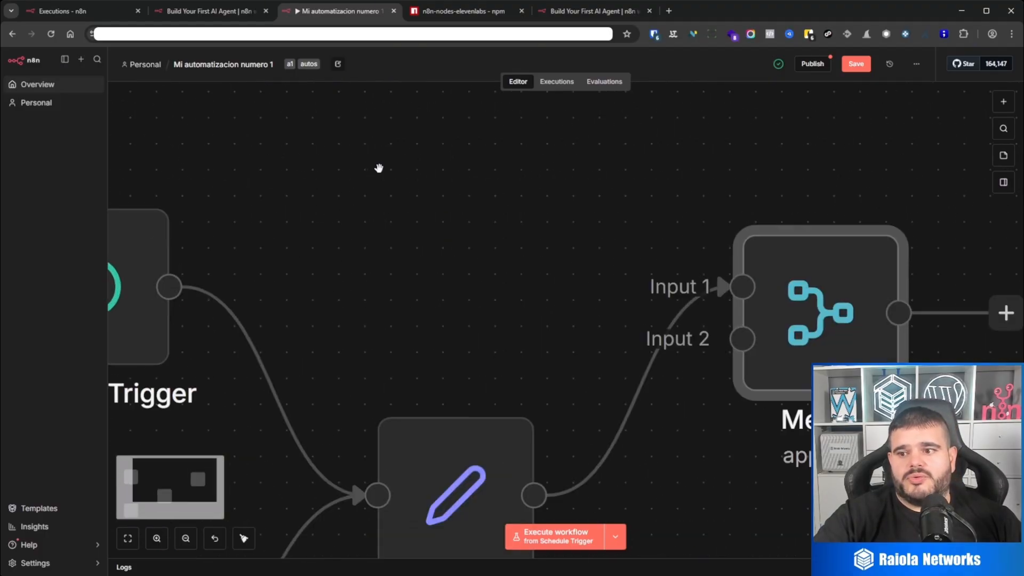
pyautogui.scroll(-5, 379, 169)
pyautogui.scroll(-1, 379, 169)
pyautogui.scroll(2, 379, 169)
pyautogui.moveTo(380, 193); pyautogui.dragTo(342, 114)
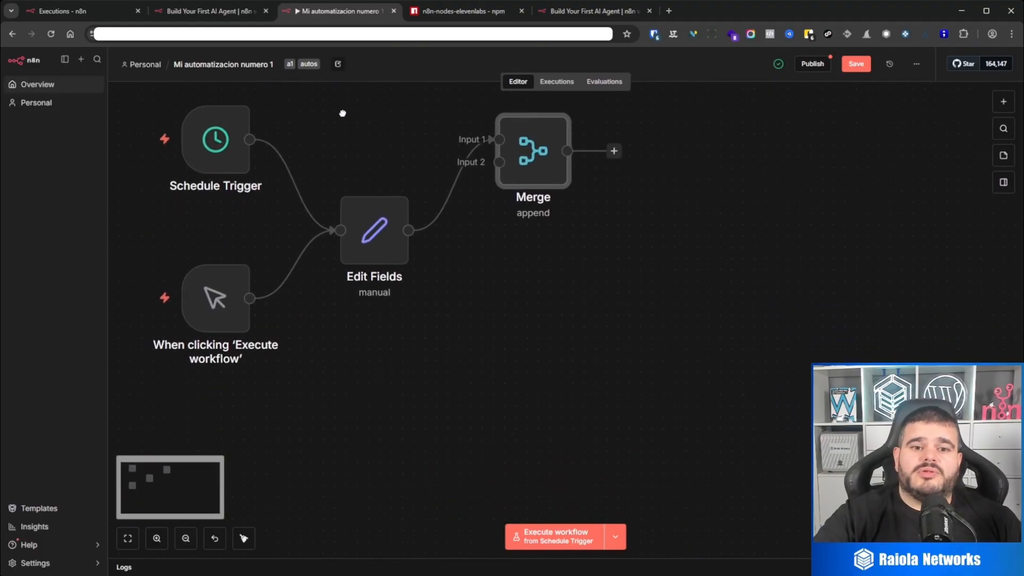
pyautogui.scroll(3, 384, 199)
pyautogui.hscroll(-2, 384, 198)
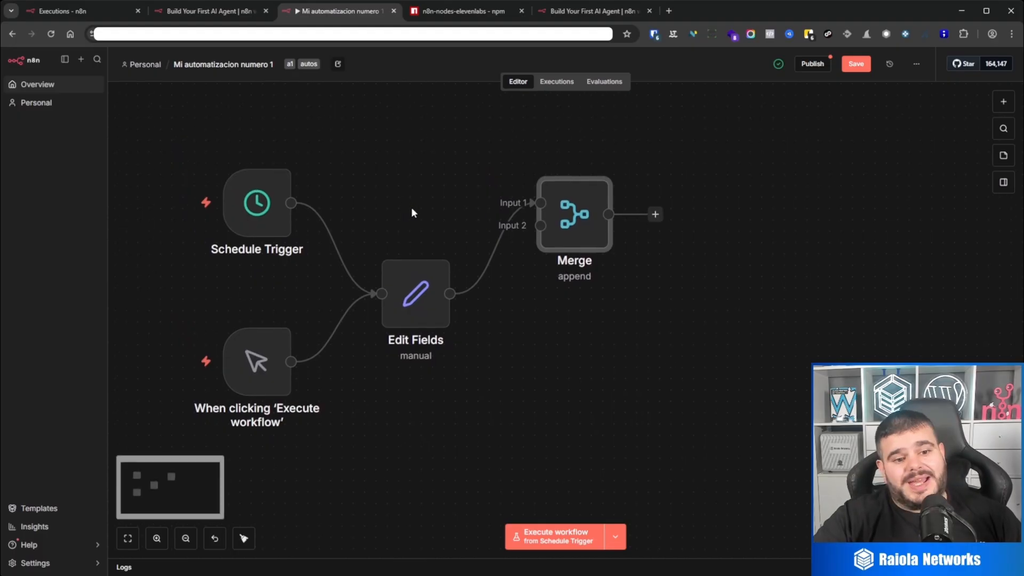
pyautogui.moveTo(412, 208); pyautogui.dragTo(375, 162)
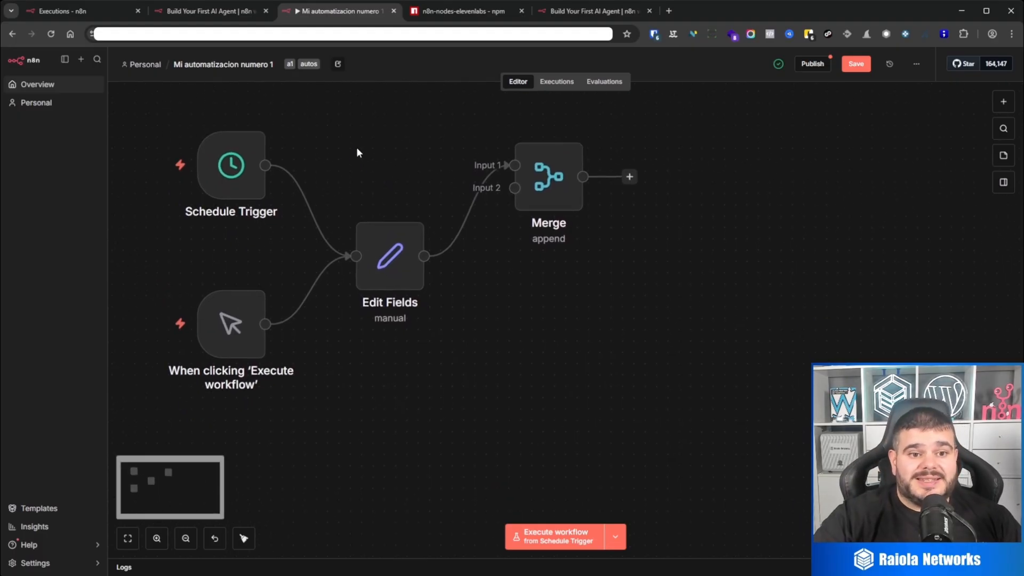
# Select all the workflow's nodes together with a selection box and clear the selection.
pyautogui.moveTo(140, 118); pyautogui.dragTo(682, 331)
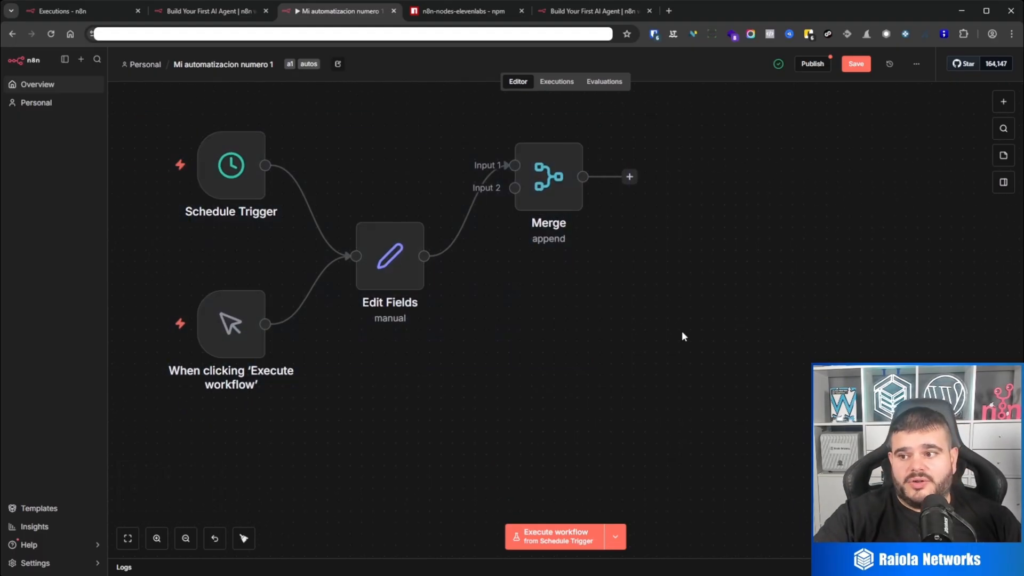
pyautogui.moveTo(666, 387); pyautogui.dragTo(145, 111)
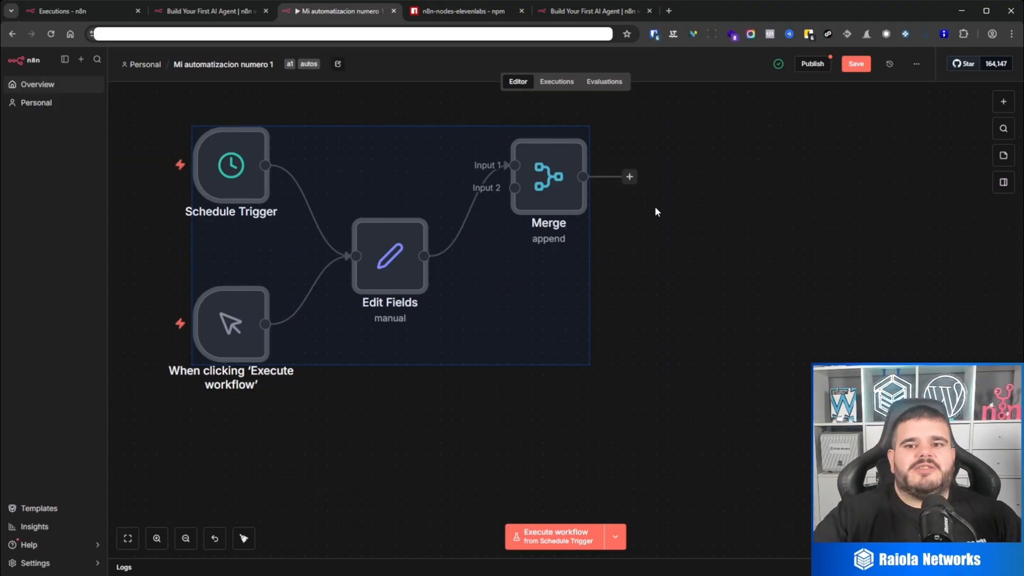
pyautogui.click(721, 219)
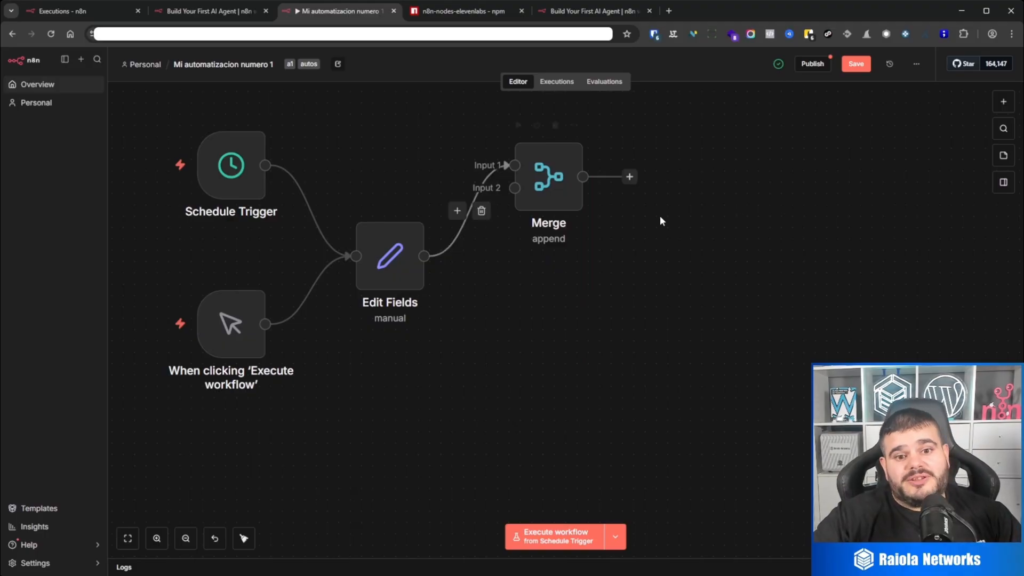
# Save the workflow with its Merge node and publish it under the suggested version name.
pyautogui.click(855, 69)
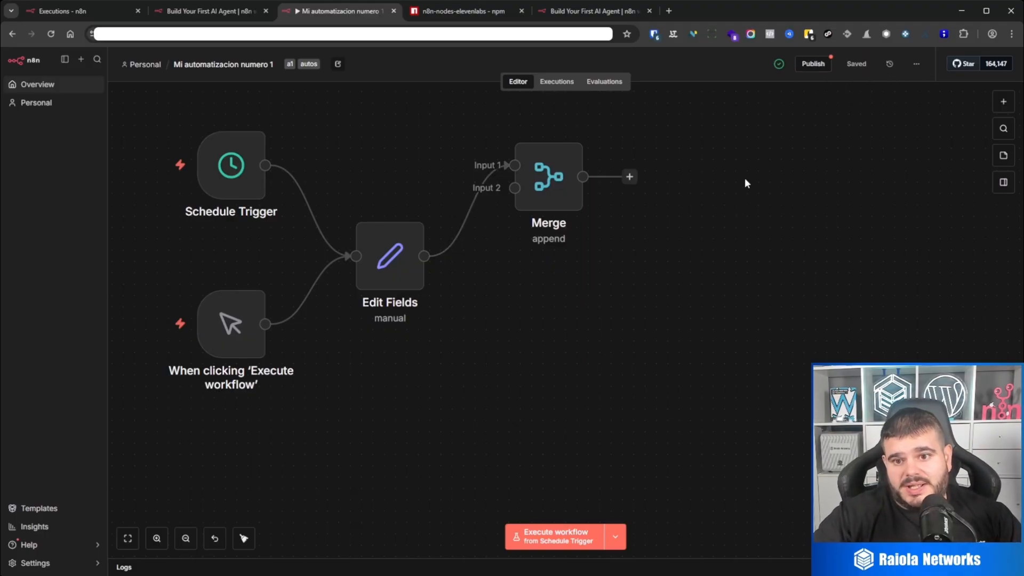
pyautogui.click(822, 73)
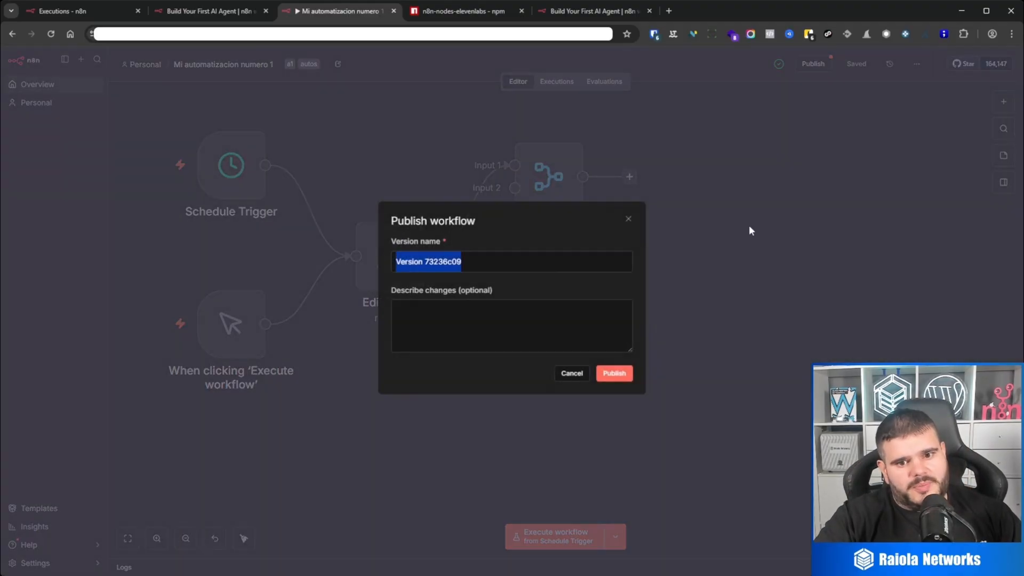
pyautogui.click(604, 380)
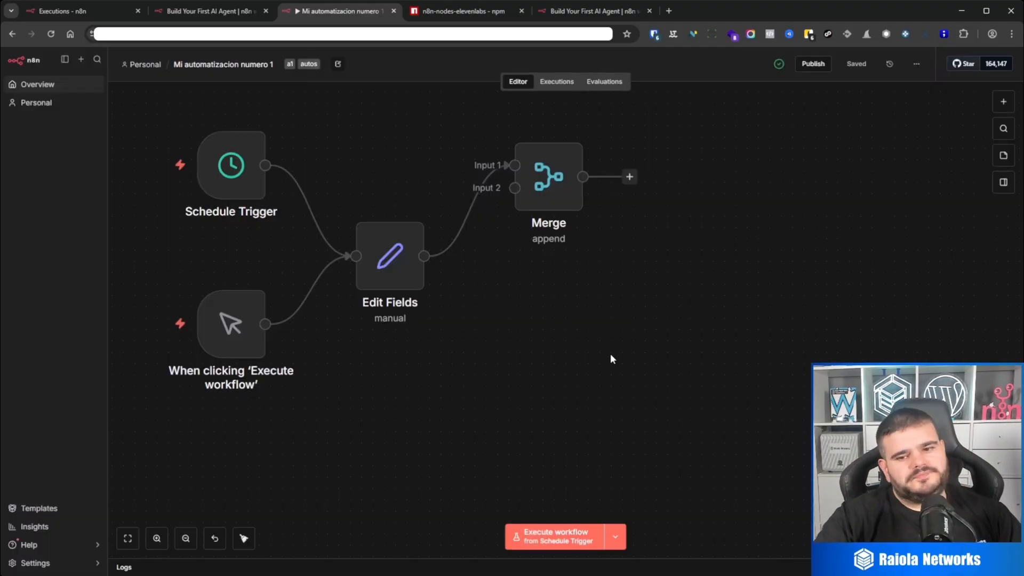
# Examine the recent items, node commands and workflow commands offered in the command search, and close it.
pyautogui.click(1004, 133)
pyautogui.scroll(-3, 424, 260)
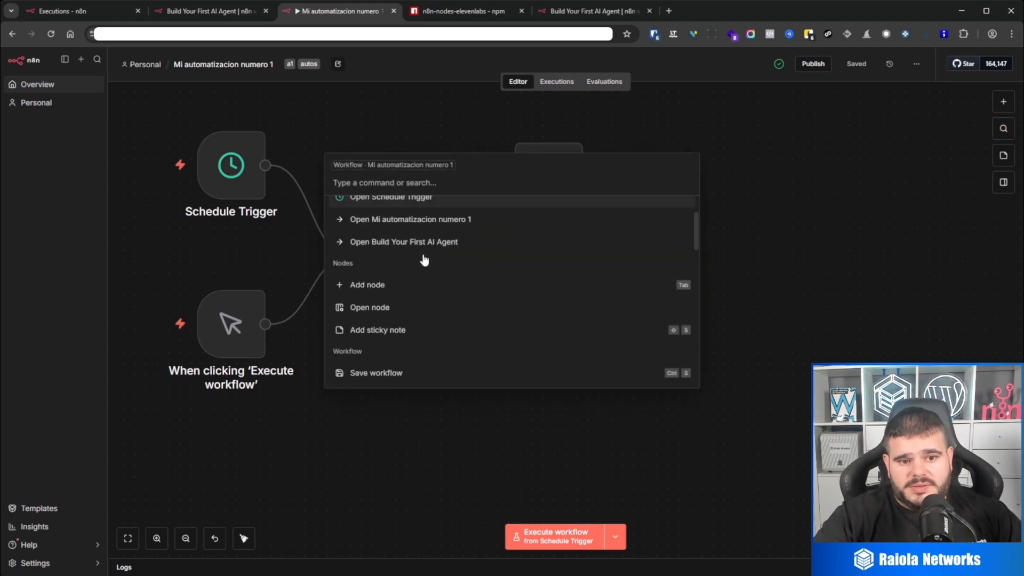
pyautogui.scroll(3, 405, 315)
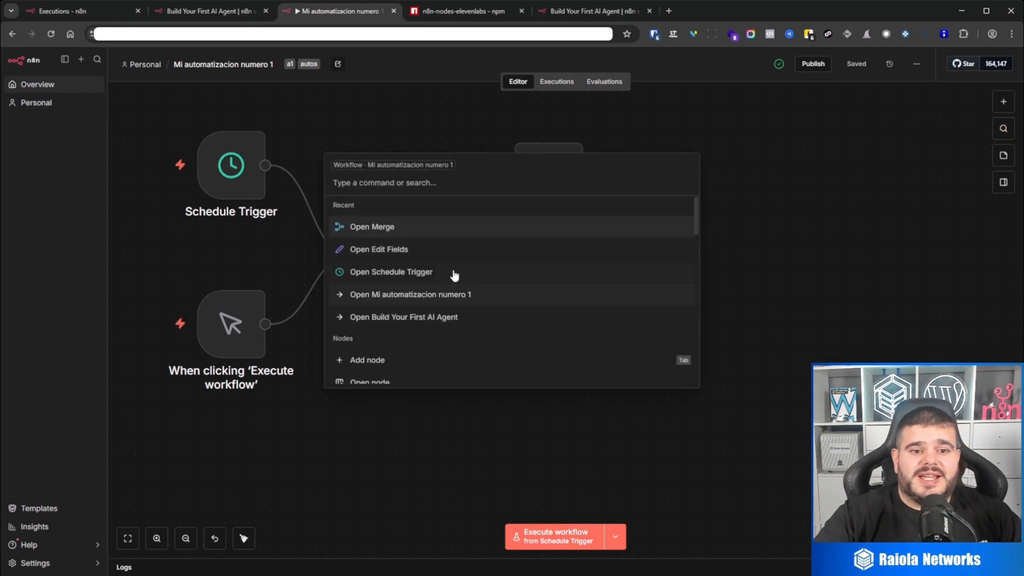
pyautogui.scroll(-10, 446, 311)
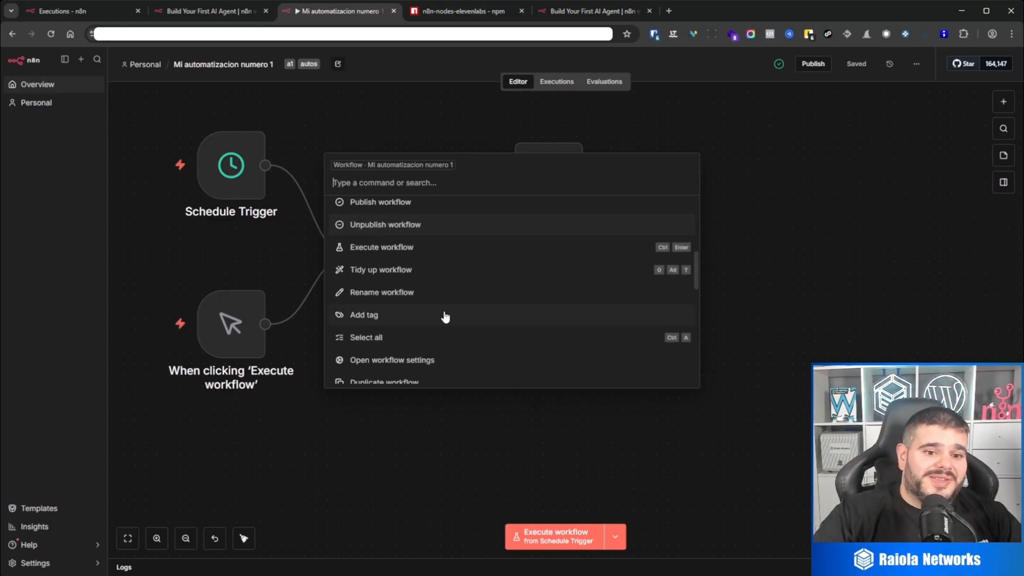
pyautogui.scroll(-5, 446, 317)
pyautogui.scroll(15, 451, 336)
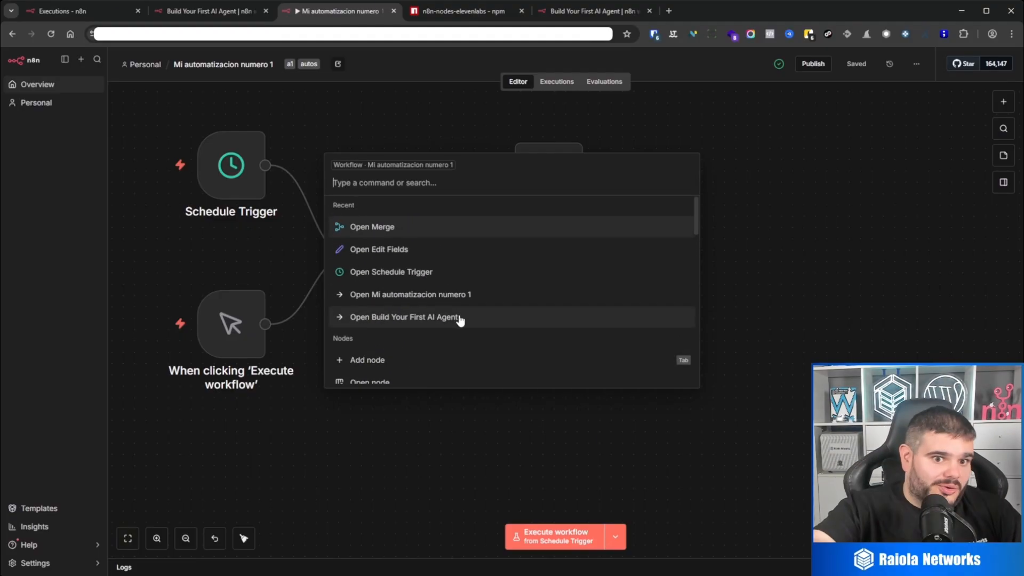
pyautogui.click(788, 233)
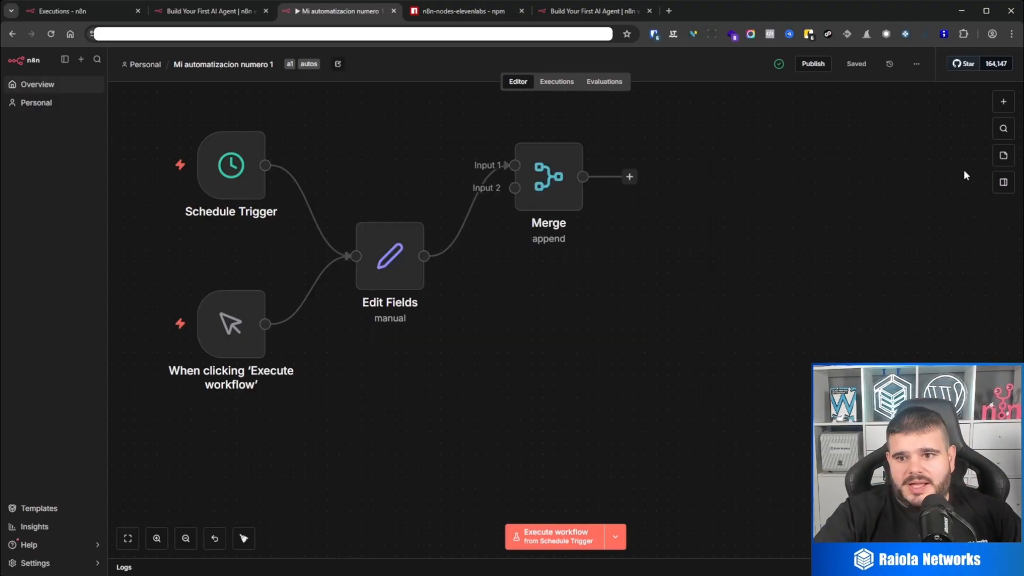
# Add a sticky note, open and close the focus panel, and place the note below the Merge node.
pyautogui.click(1003, 155)
pyautogui.moveTo(620, 359); pyautogui.dragTo(481, 387)
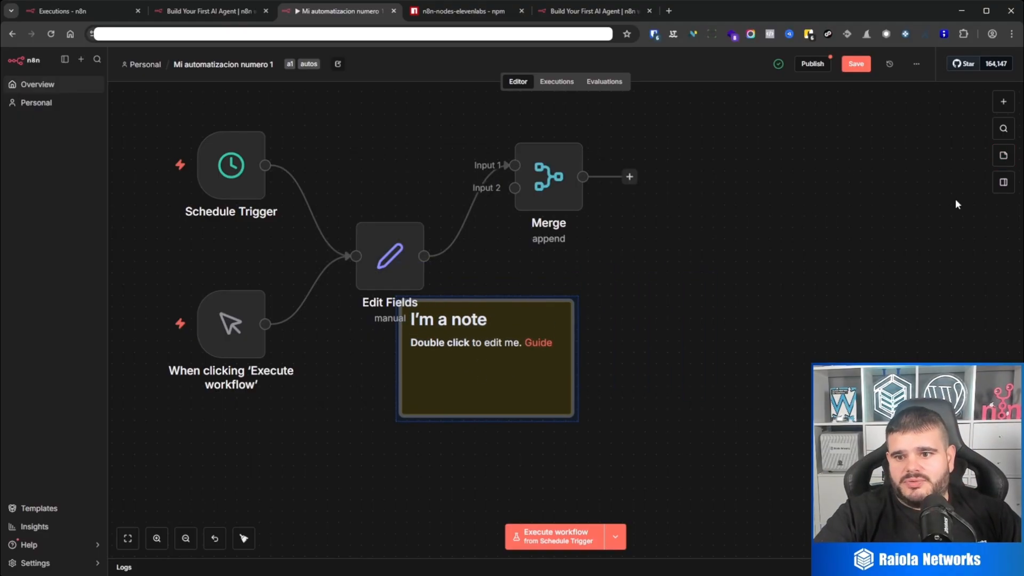
pyautogui.click(1004, 182)
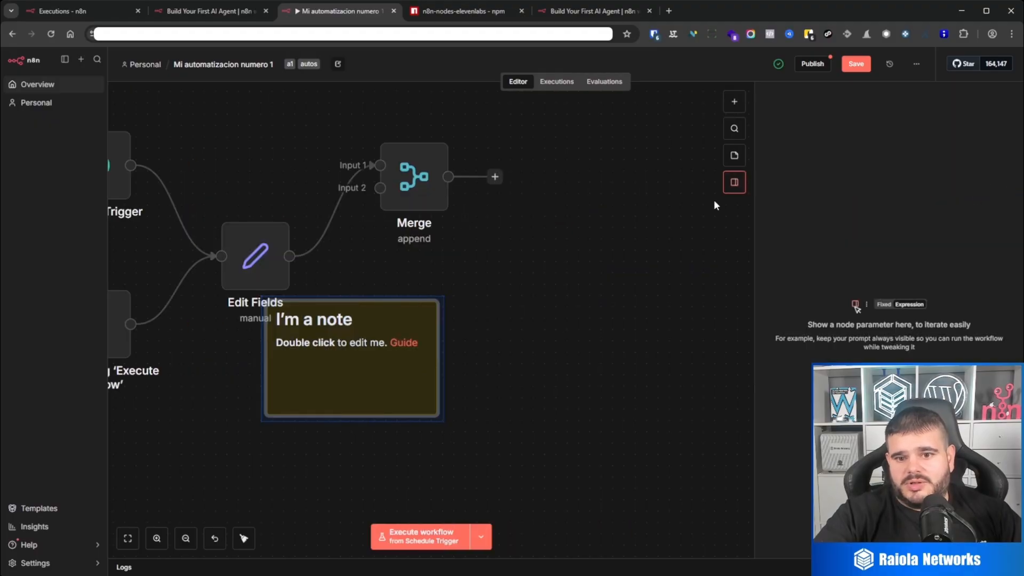
pyautogui.click(735, 182)
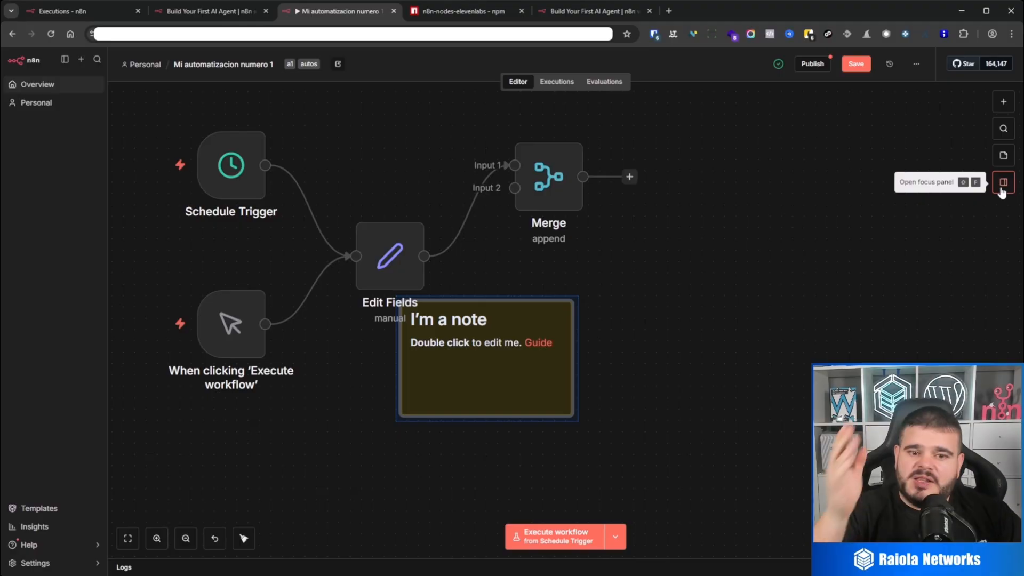
pyautogui.moveTo(459, 380); pyautogui.dragTo(561, 360)
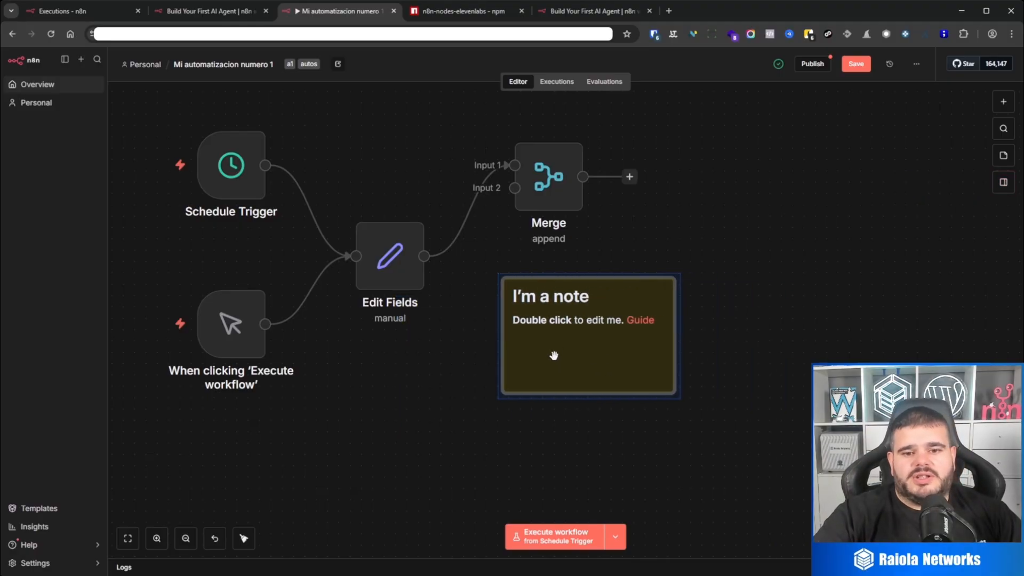
# View the sticky note's Markdown text in edit mode and leave it without changes.
pyautogui.rightClick(559, 320)
pyautogui.click(621, 340)
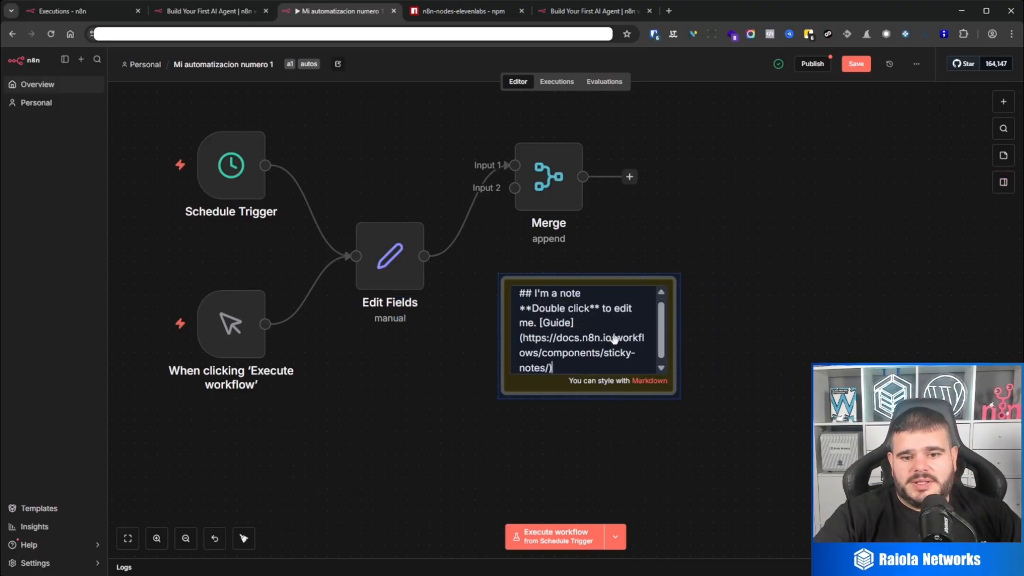
pyautogui.scroll(4, 571, 367)
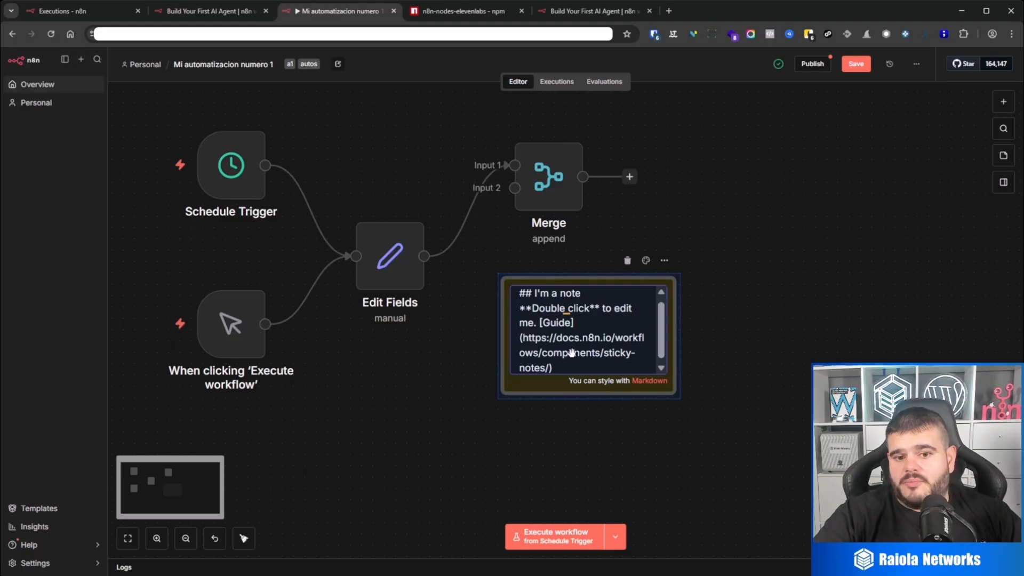
pyautogui.click(682, 422)
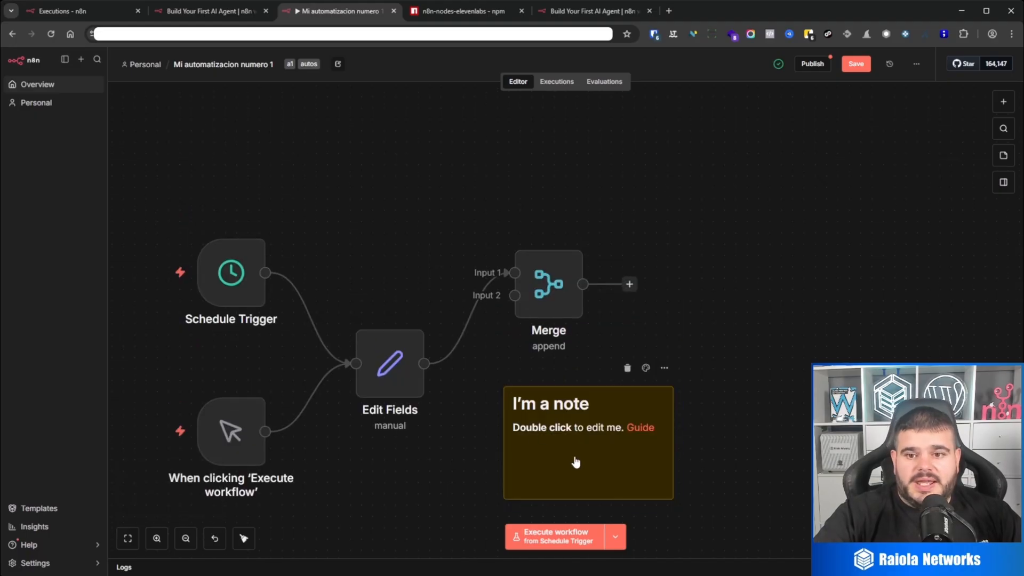
# Move the sticky note away from the nodes and delete it from the canvas.
pyautogui.moveTo(568, 465); pyautogui.dragTo(648, 443)
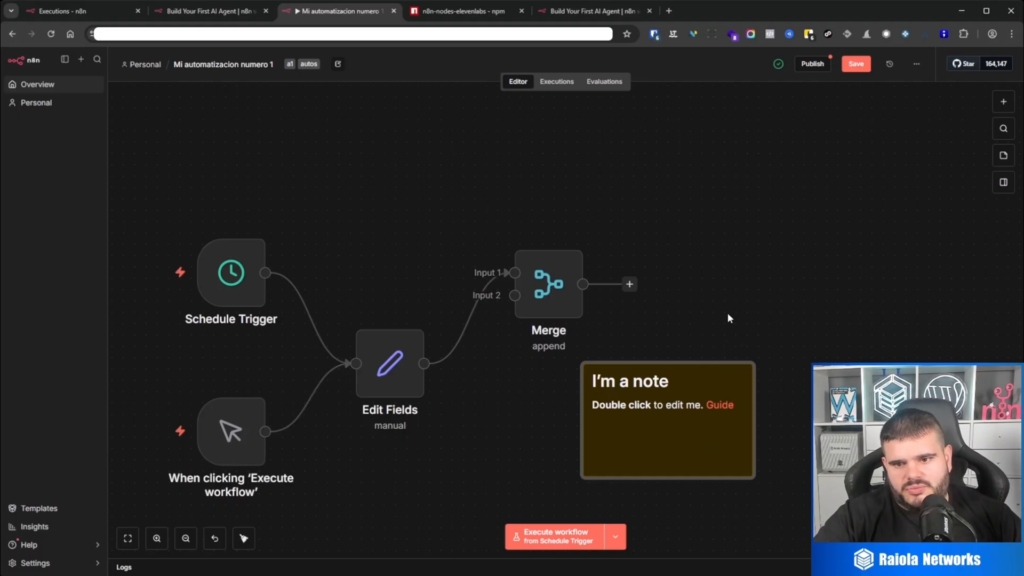
pyautogui.moveTo(789, 333); pyautogui.dragTo(608, 491)
pyautogui.click(707, 346)
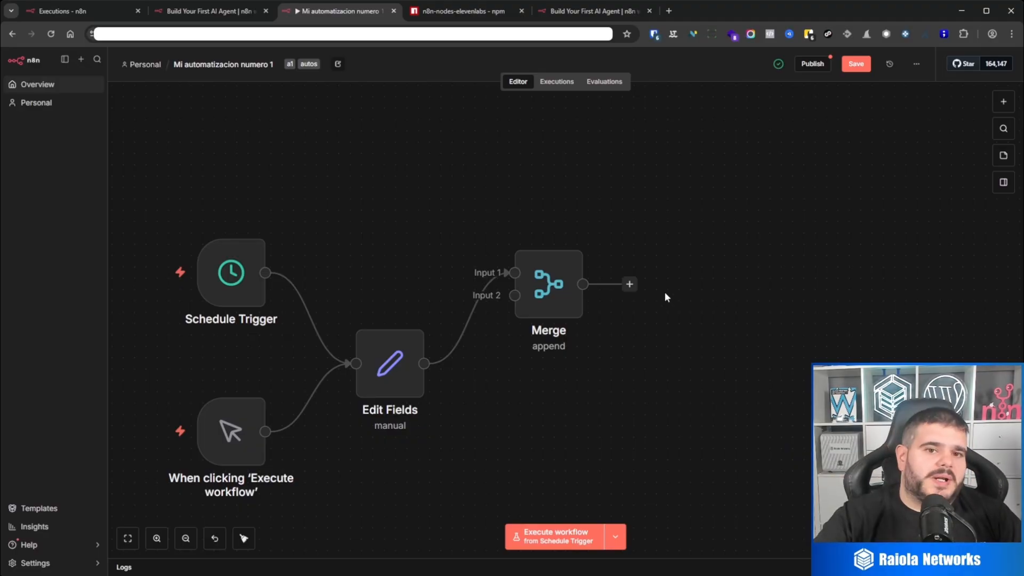
# Delete the Merge node connected to the Edit Fields output.
pyautogui.moveTo(500, 452); pyautogui.dragTo(590, 382)
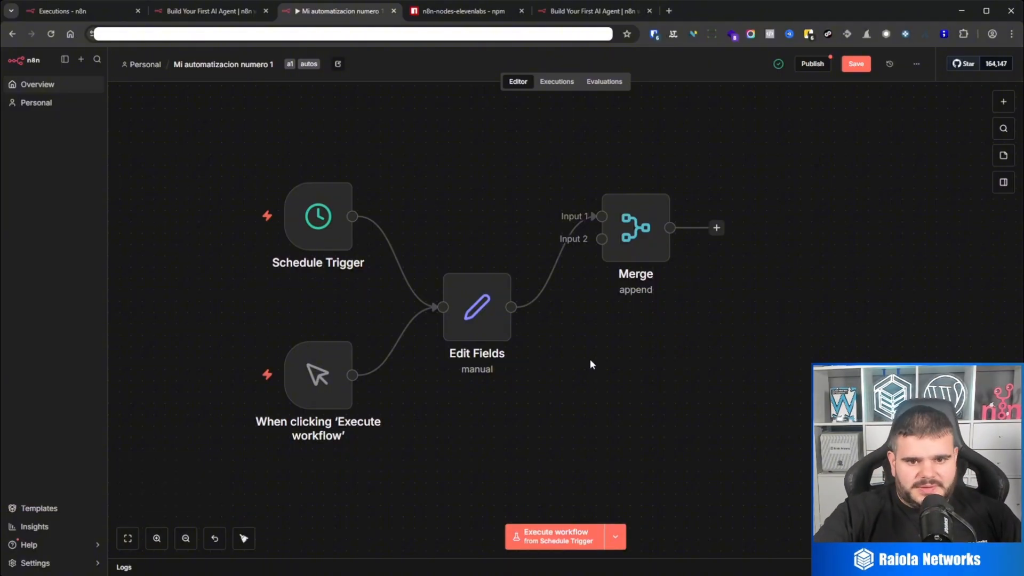
pyautogui.moveTo(562, 256)
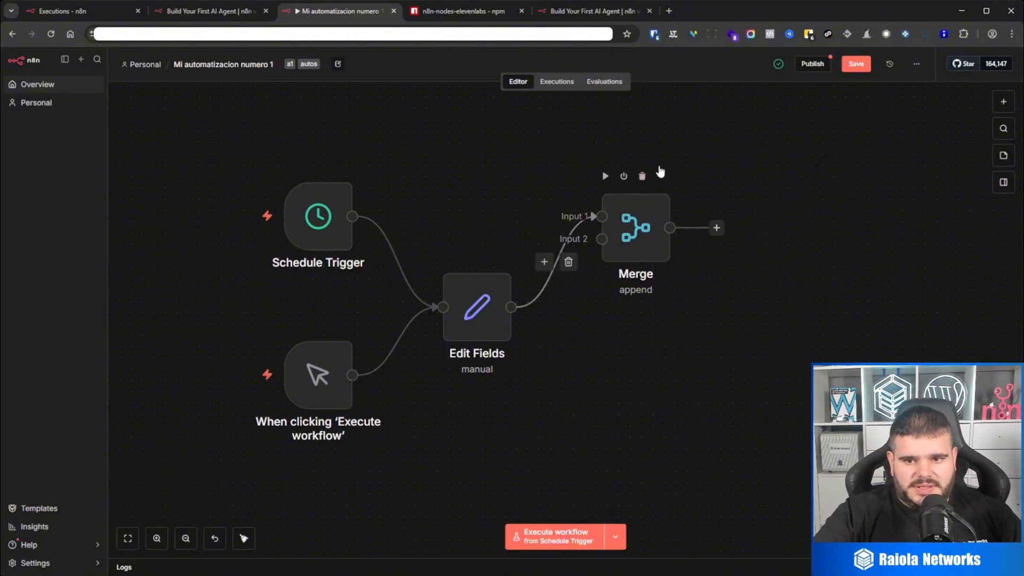
pyautogui.moveTo(641, 231); pyautogui.dragTo(671, 270)
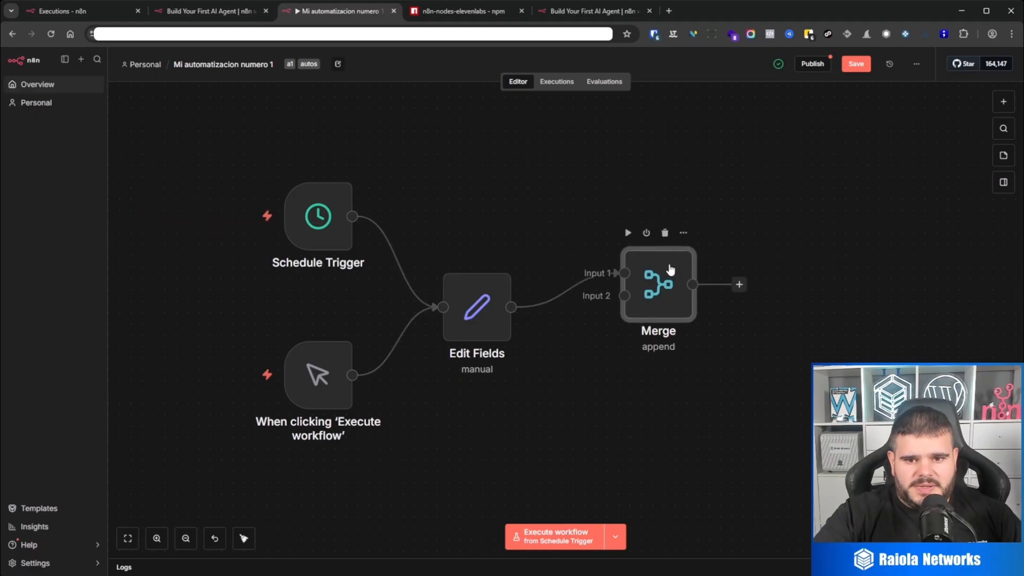
pyautogui.click(667, 233)
# Save the workflow without the Merge node and publish it under the suggested version name.
pyautogui.click(856, 63)
pyautogui.click(812, 64)
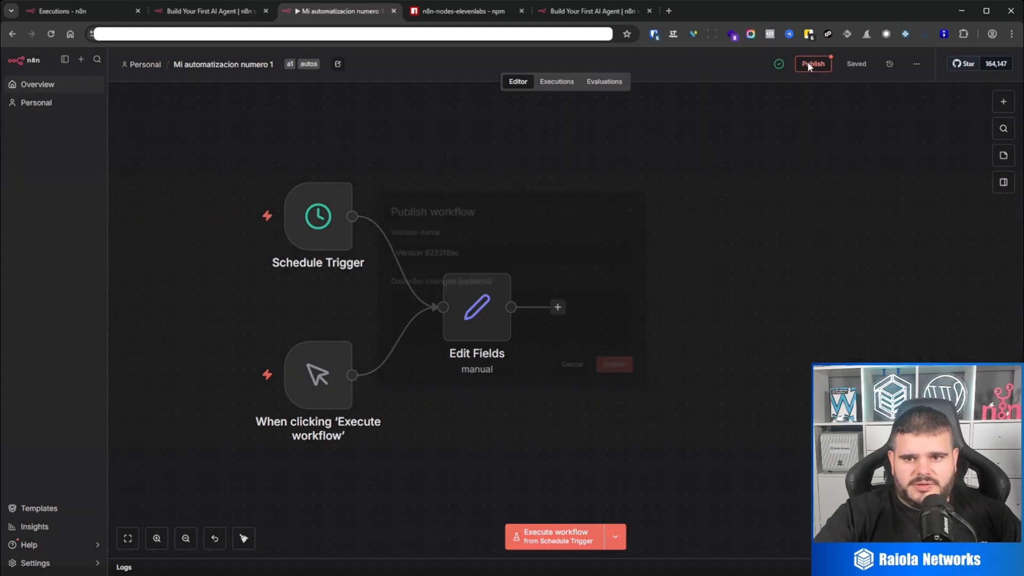
pyautogui.click(614, 373)
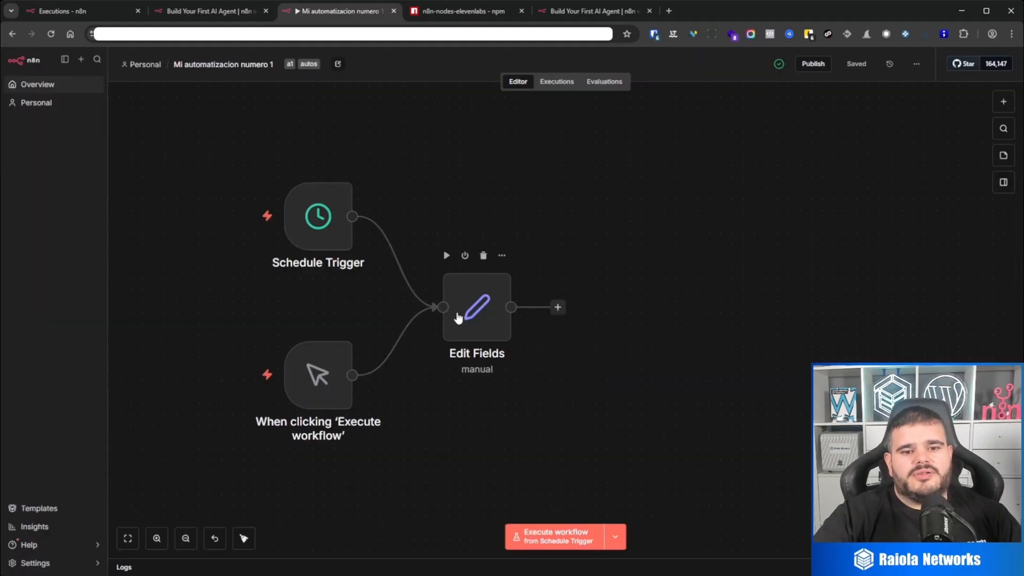
# Move the Edit Fields node slightly farther from the triggers, and save and publish the workflow again.
pyautogui.click(512, 306)
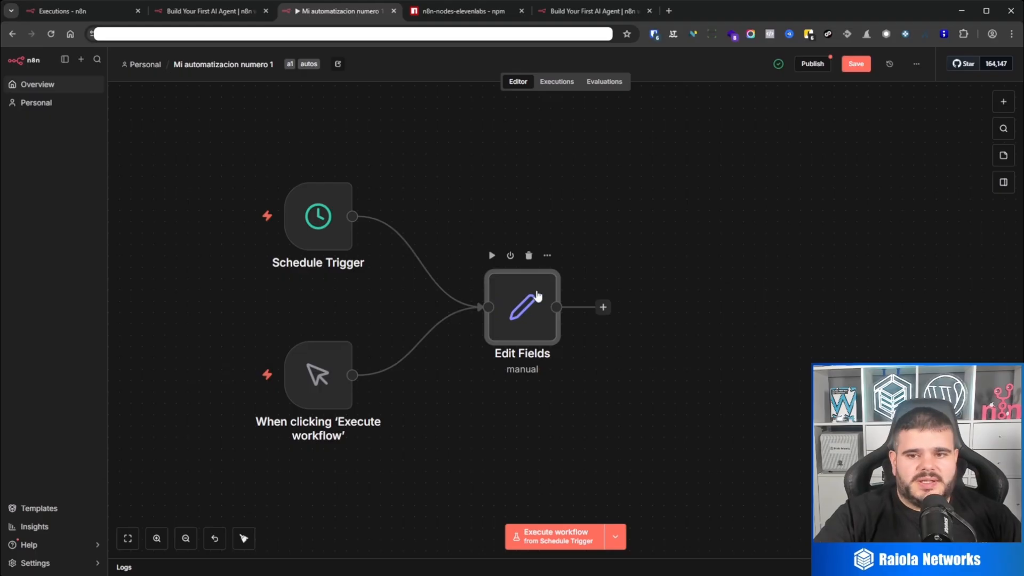
pyautogui.click(856, 63)
pyautogui.click(813, 63)
pyautogui.click(628, 373)
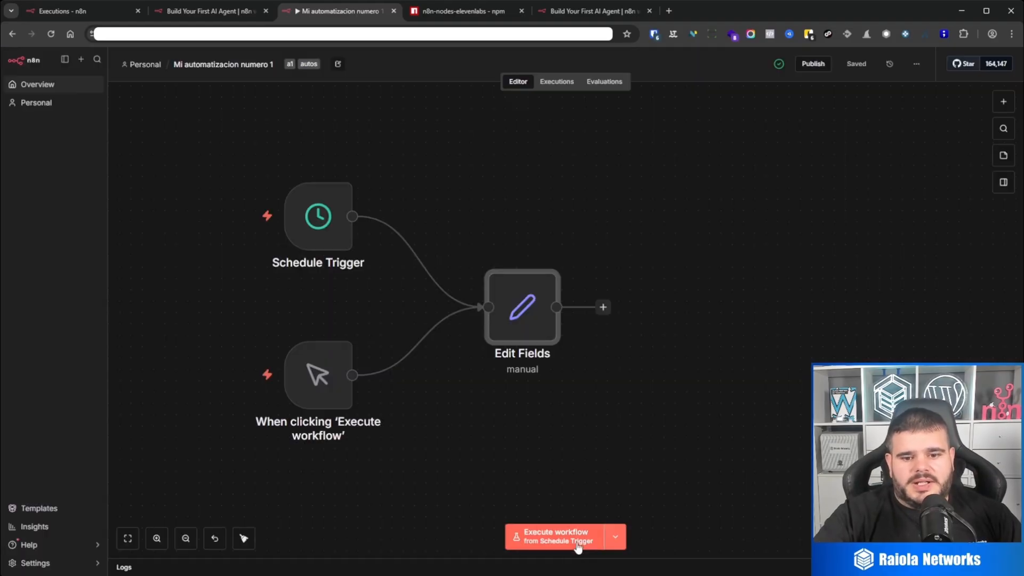
# Execute the workflow from the Schedule Trigger and inspect that trigger's output data.
pyautogui.click(570, 540)
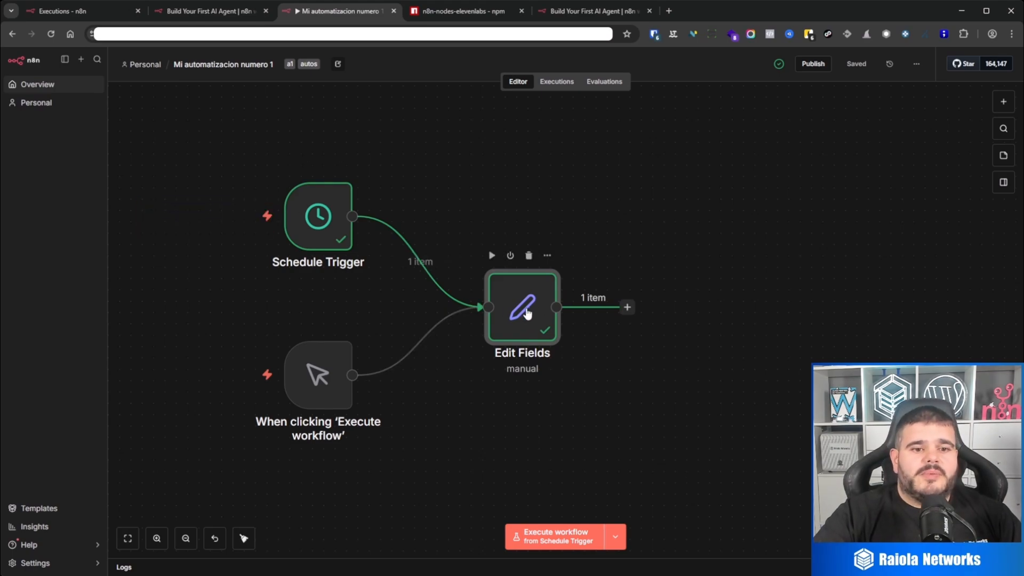
pyautogui.doubleClick(327, 216)
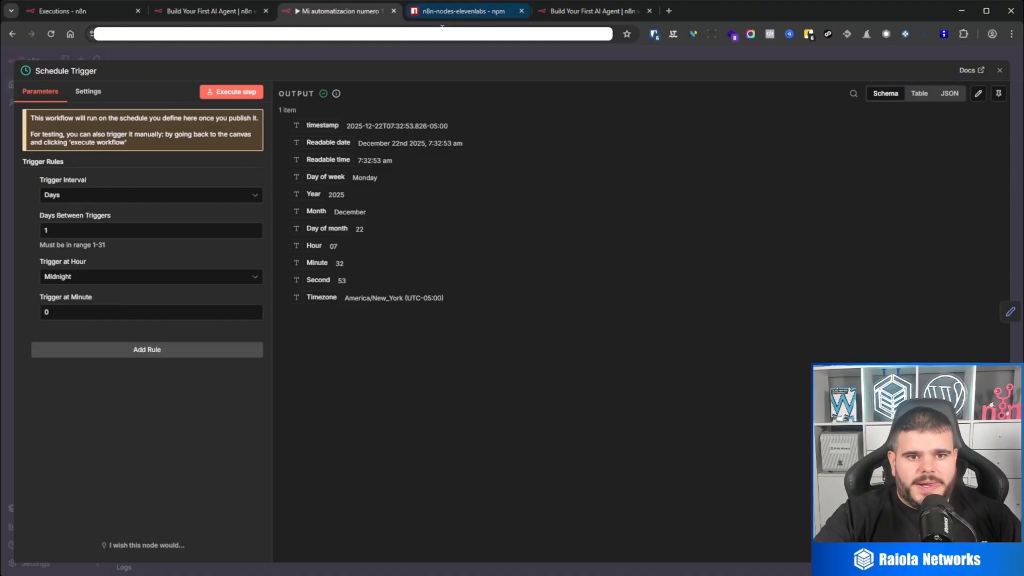
pyautogui.click(449, 52)
# Inspect the input, parameters and output of the Edit Fields node, widening its parameters column.
pyautogui.doubleClick(521, 317)
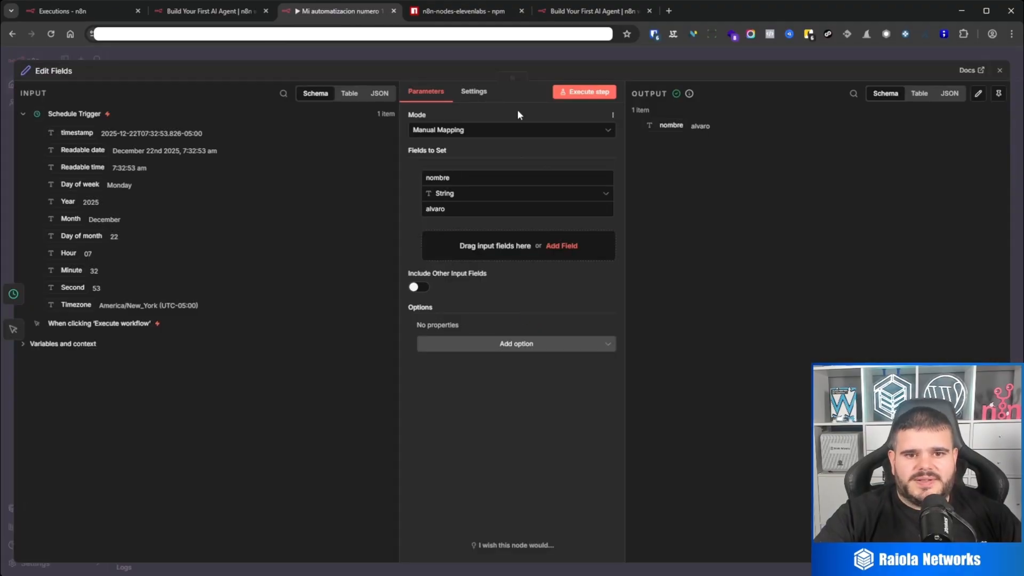
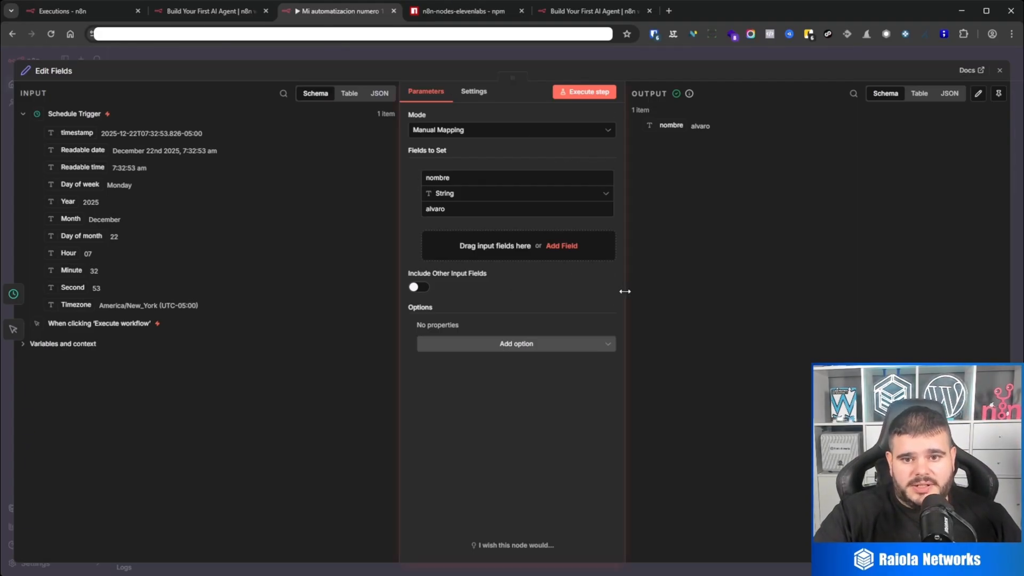
pyautogui.moveTo(625, 290); pyautogui.dragTo(665, 286)
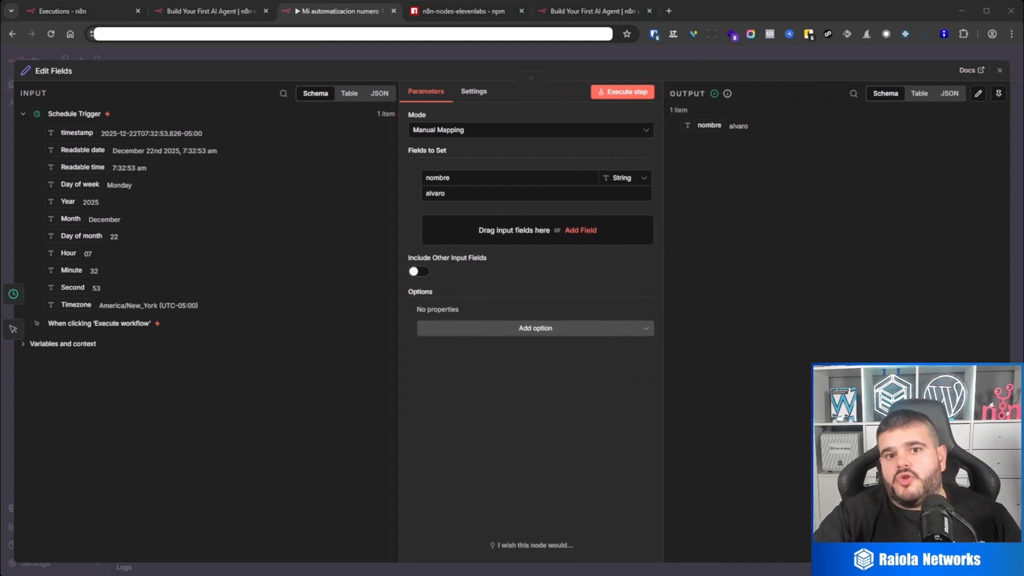
pyautogui.click(702, 55)
# Try adding a second trigger rule to the Schedule Trigger and remove it again.
pyautogui.doubleClick(304, 223)
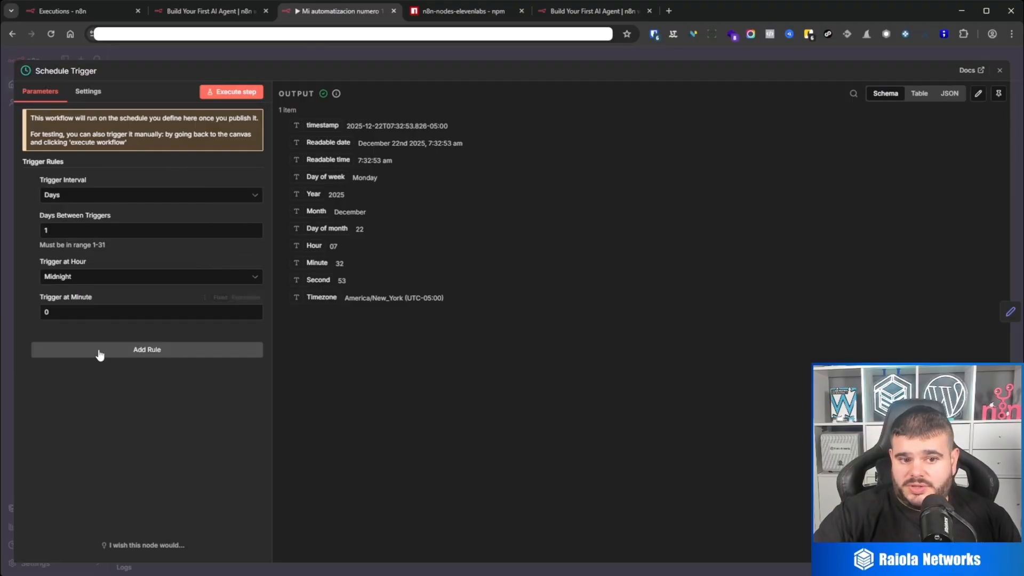
pyautogui.click(136, 351)
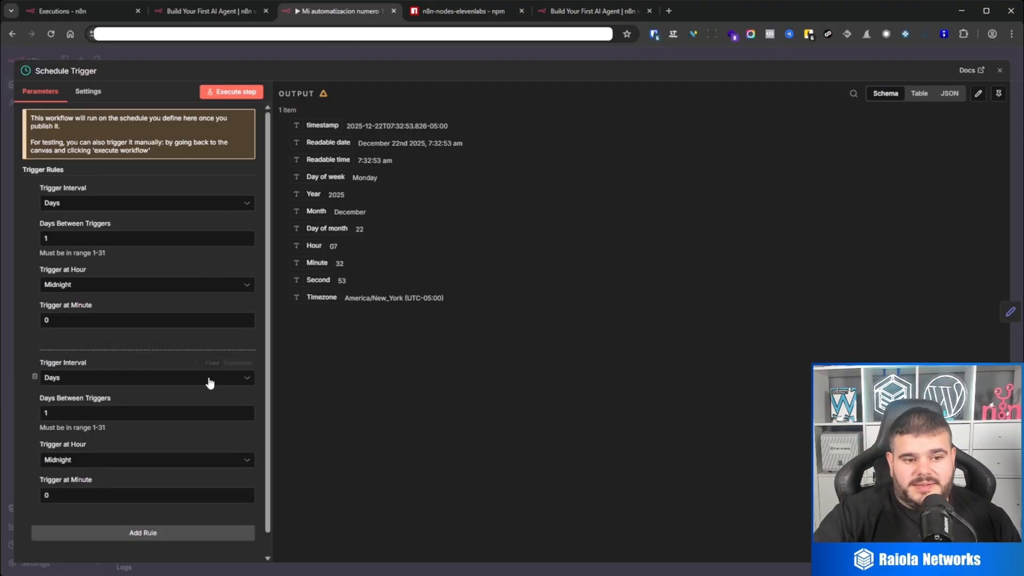
pyautogui.click(34, 377)
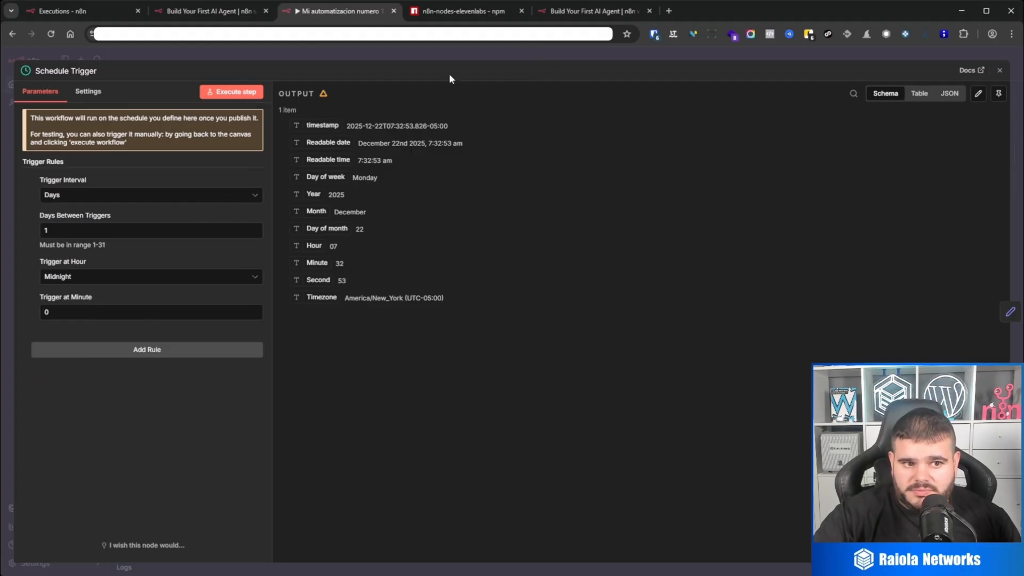
pyautogui.click(471, 47)
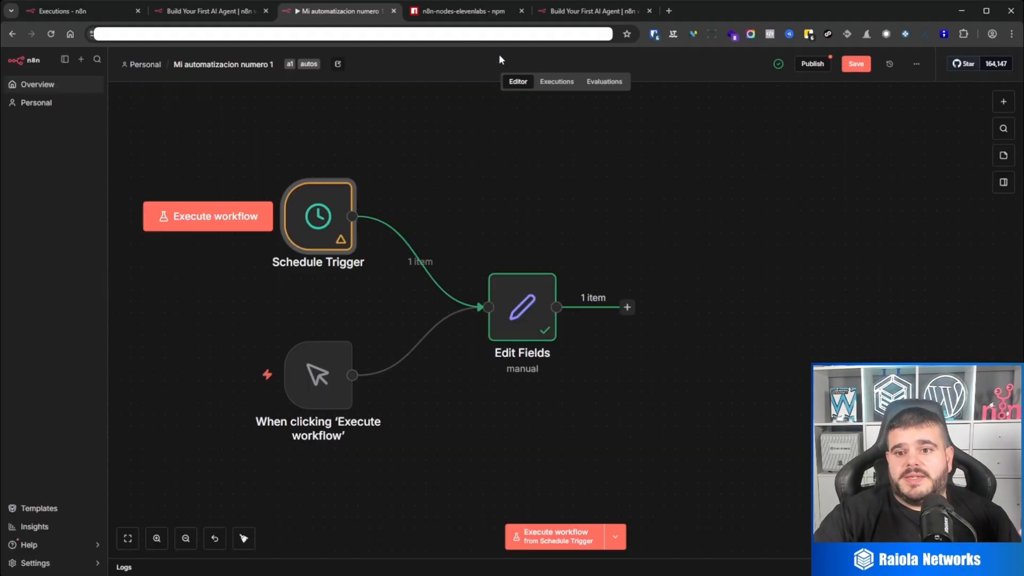
# Review the parameters of the manual trigger and of the Schedule Trigger without changing them.
pyautogui.doubleClick(324, 389)
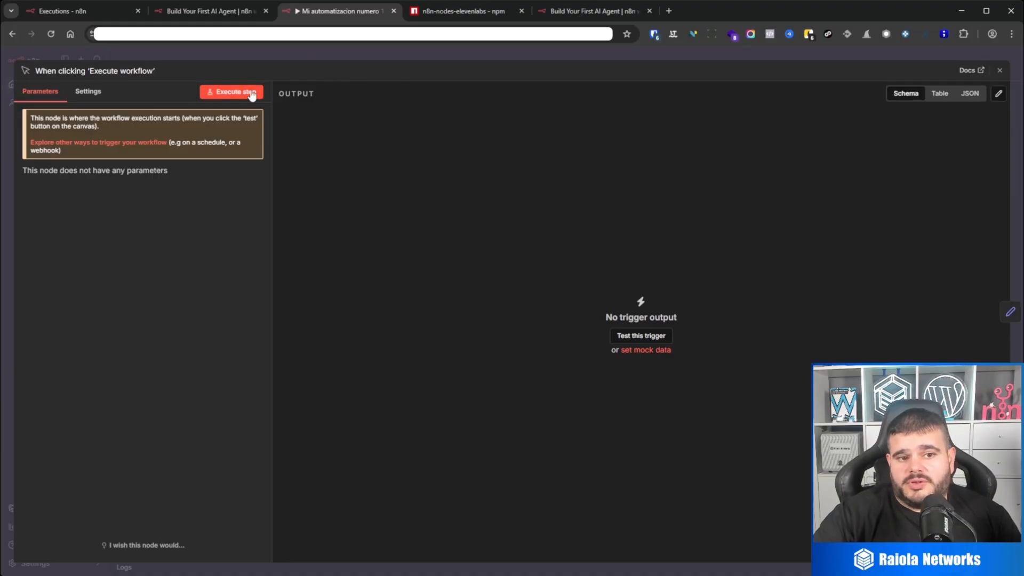
pyautogui.click(400, 49)
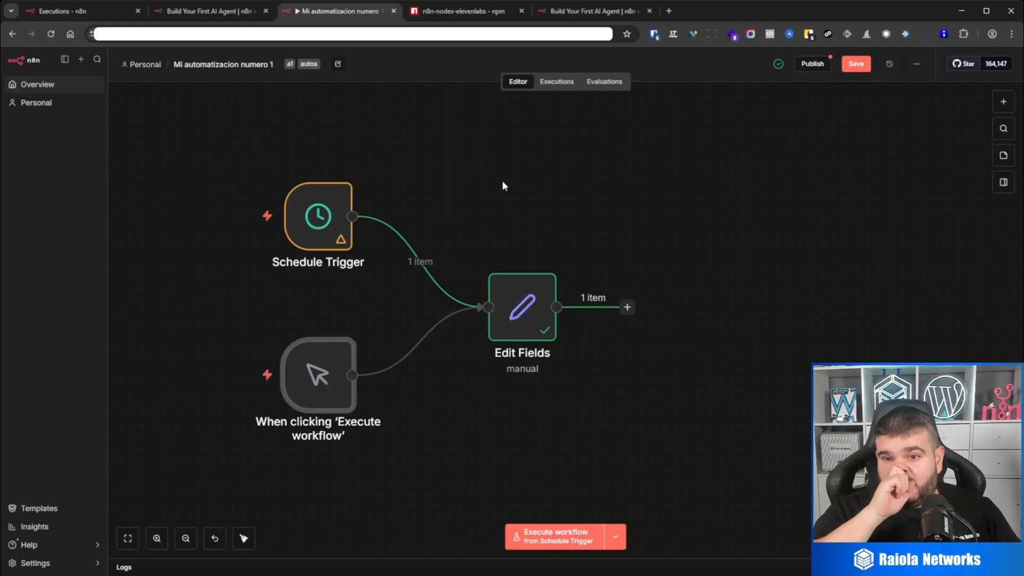
pyautogui.doubleClick(329, 224)
pyautogui.click(590, 54)
# Execute the workflow once from the Schedule Trigger and once from the manual trigger.
pyautogui.moveTo(240, 212)
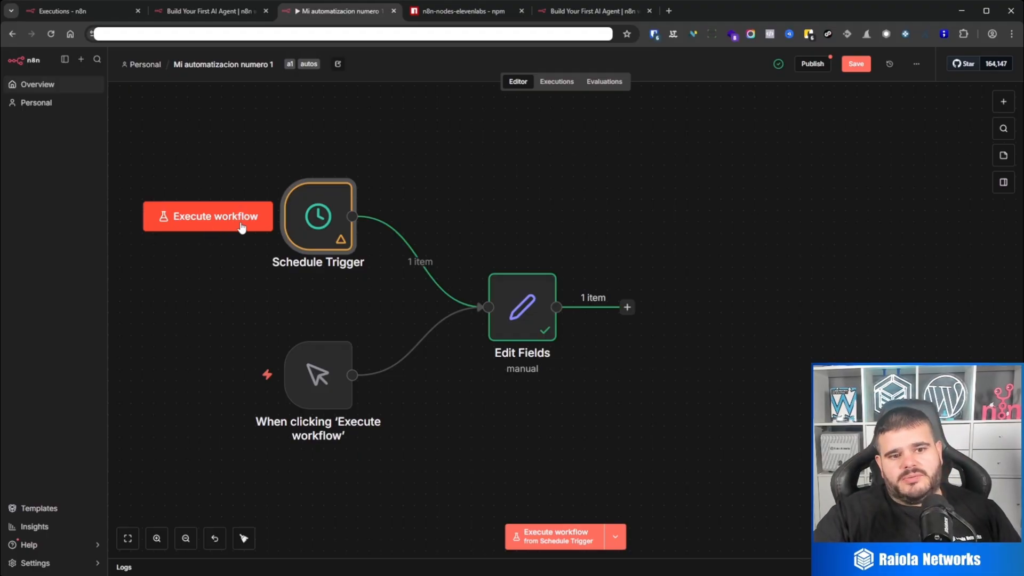
pyautogui.click(234, 228)
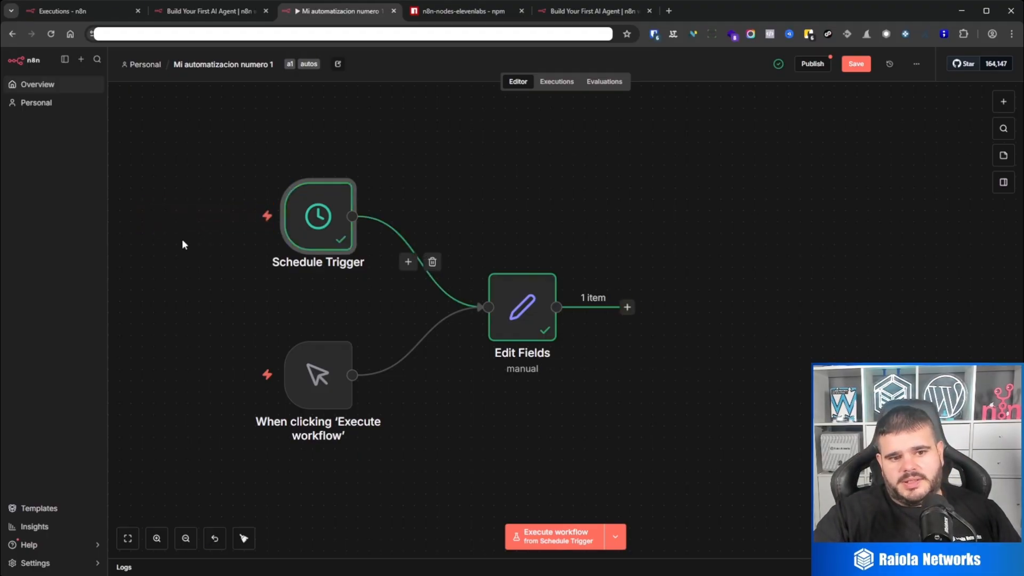
pyautogui.moveTo(209, 409)
pyautogui.click(206, 383)
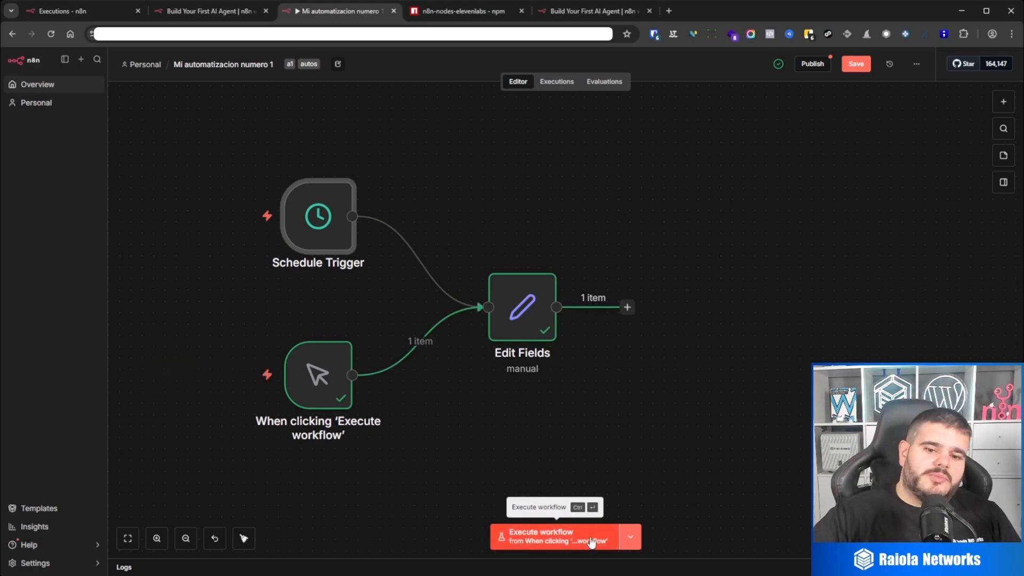
# Switch the execution trigger to the Schedule Trigger and back, execute the workflow from the manual trigger, and review Edit Fields.
pyautogui.click(631, 538)
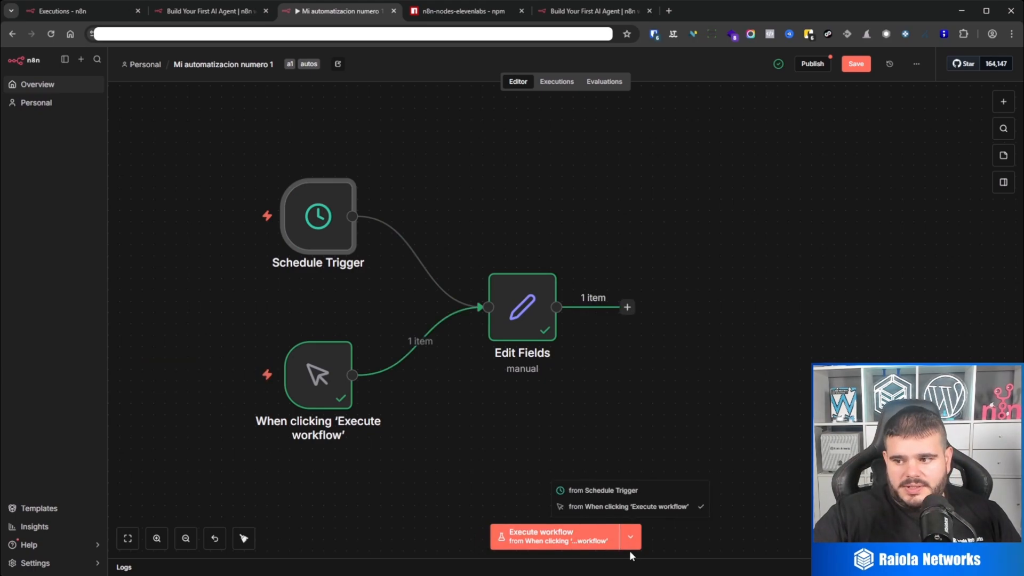
pyautogui.click(623, 490)
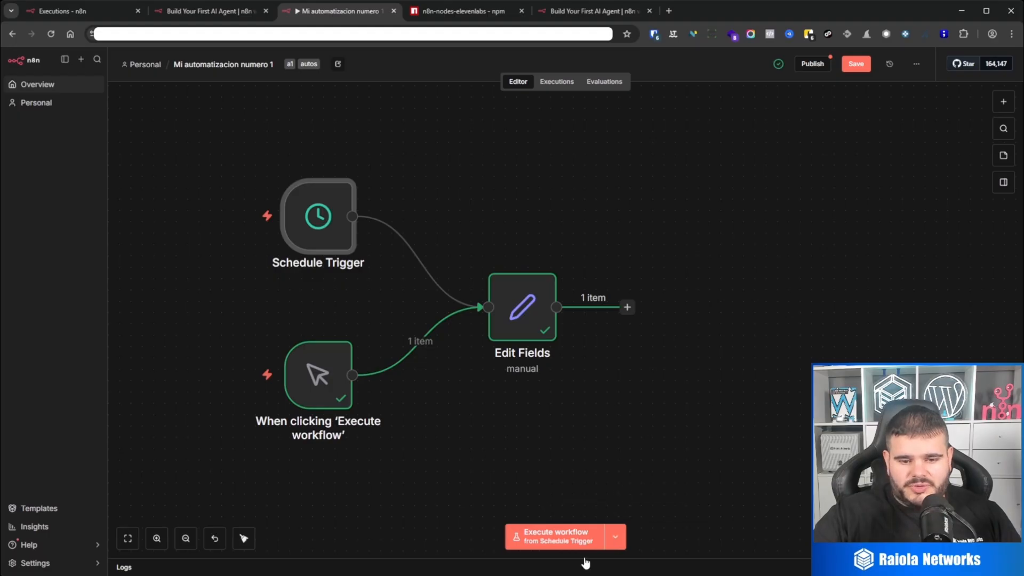
pyautogui.click(615, 538)
pyautogui.click(622, 507)
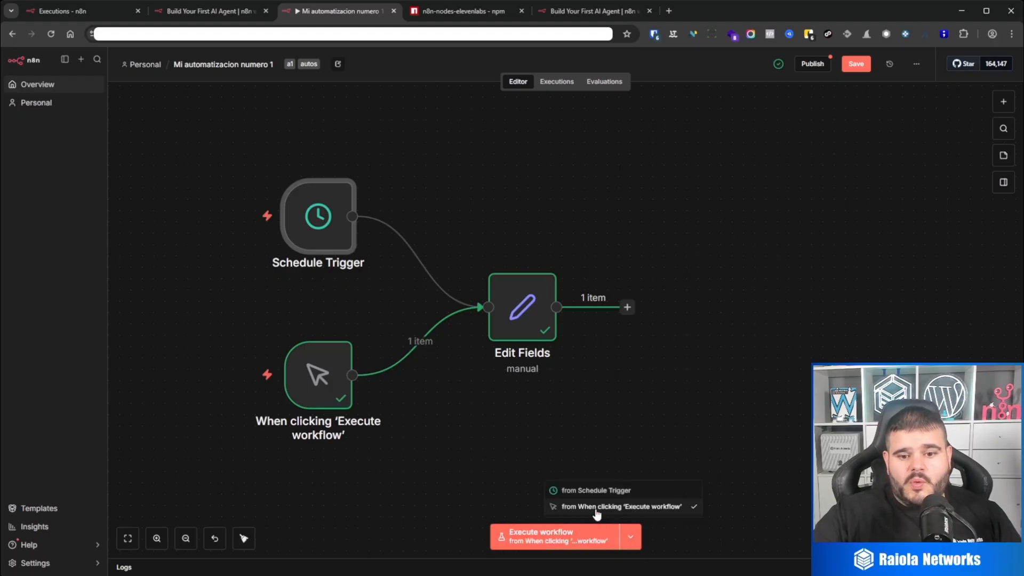
pyautogui.click(569, 543)
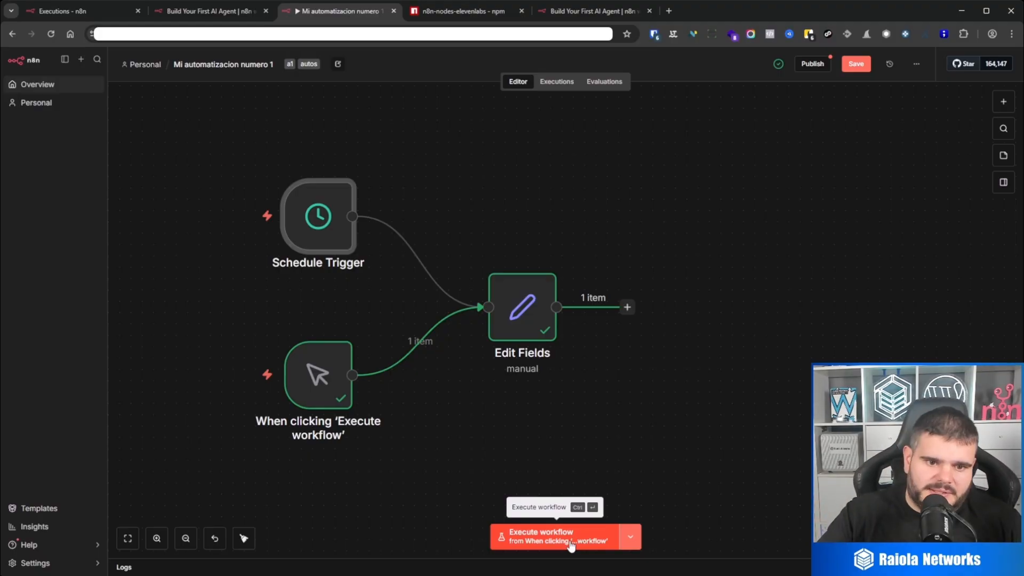
pyautogui.doubleClick(531, 311)
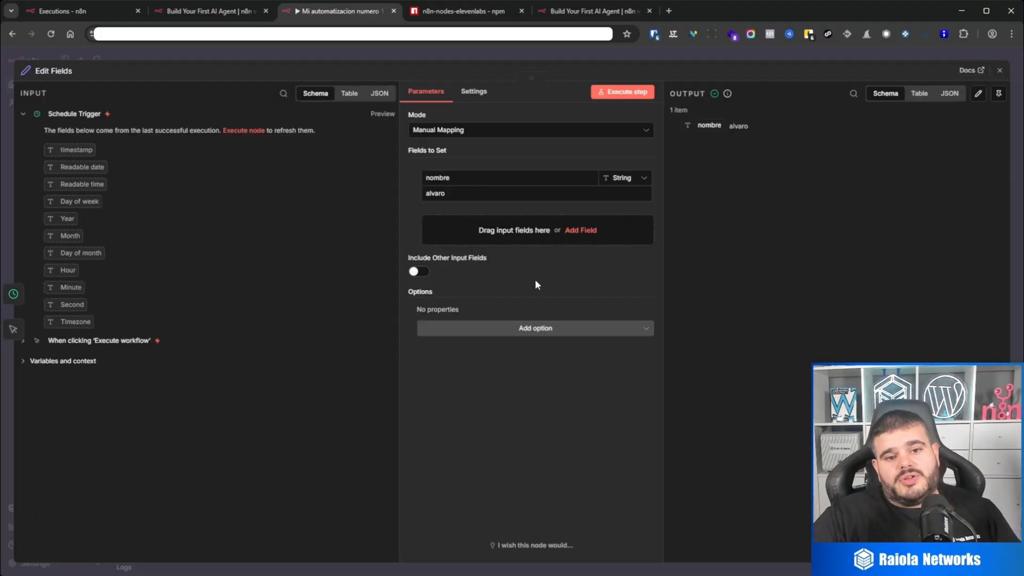
pyautogui.click(700, 54)
# Add a Date & Time node with the Get Current Date action after Edit Fields and review its parameters.
pyautogui.click(627, 307)
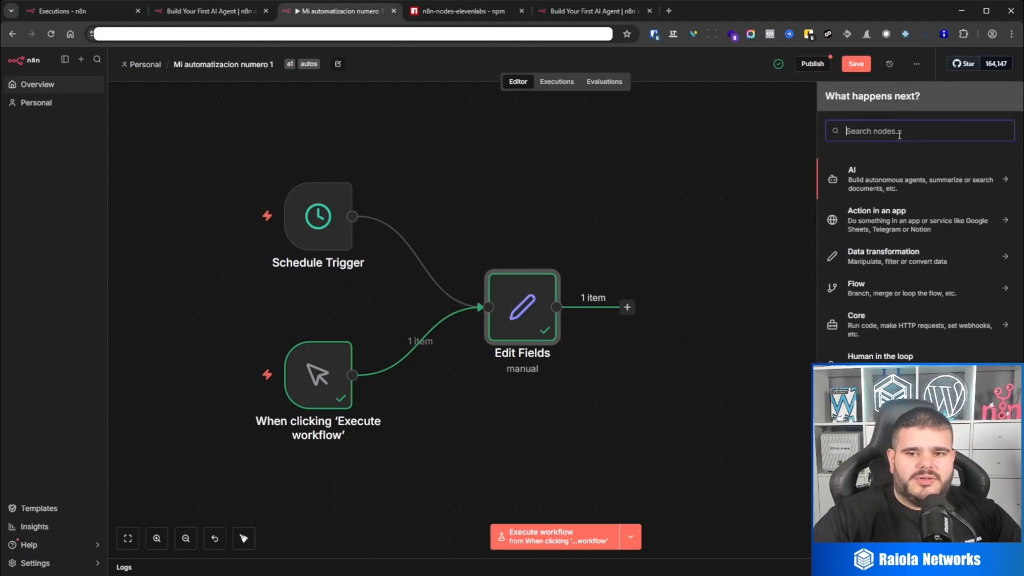
pyautogui.click(898, 259)
pyautogui.click(900, 243)
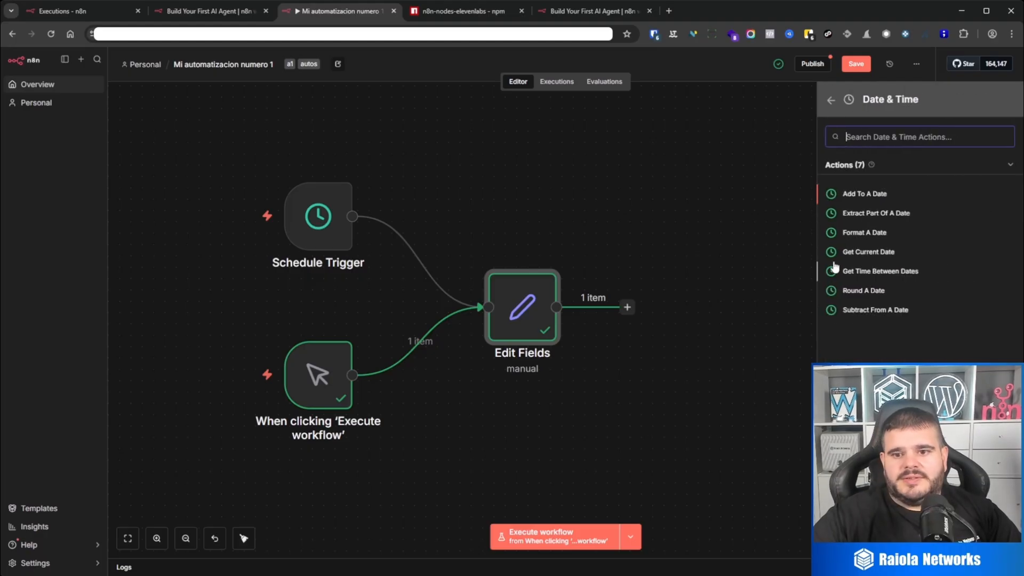
pyautogui.click(875, 251)
pyautogui.click(729, 52)
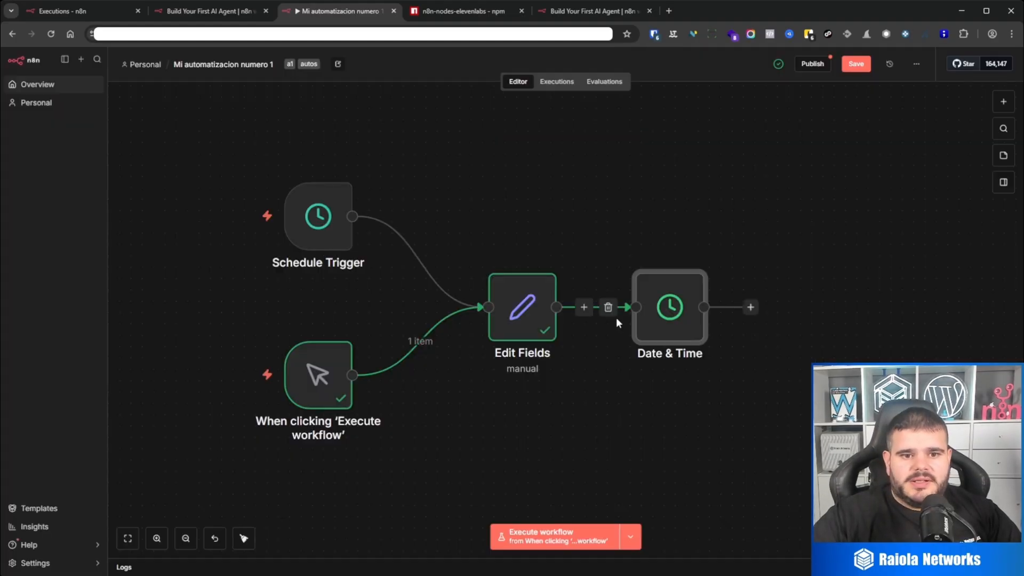
pyautogui.moveTo(659, 318); pyautogui.dragTo(648, 312)
pyautogui.doubleClick(649, 318)
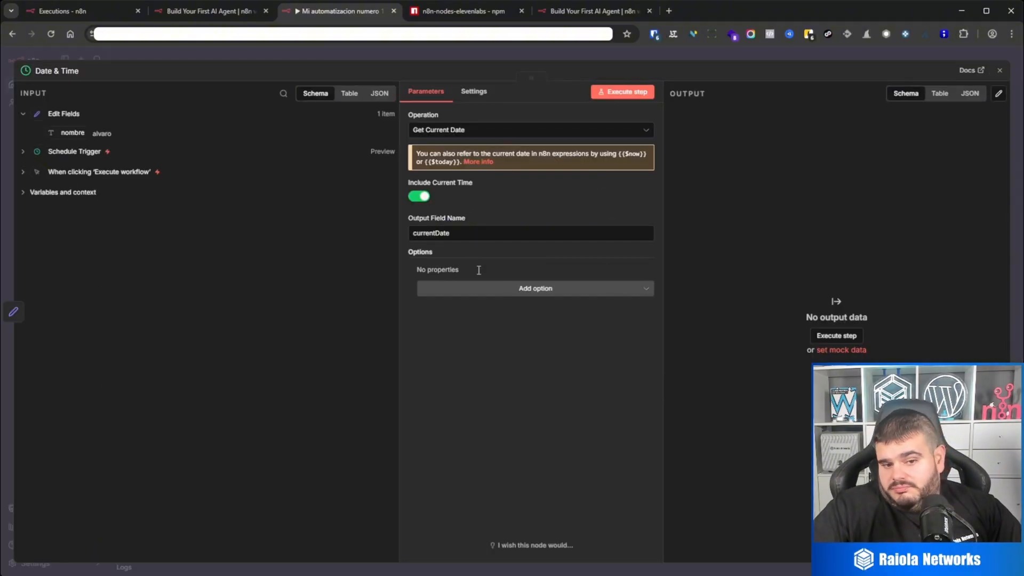
pyautogui.click(706, 53)
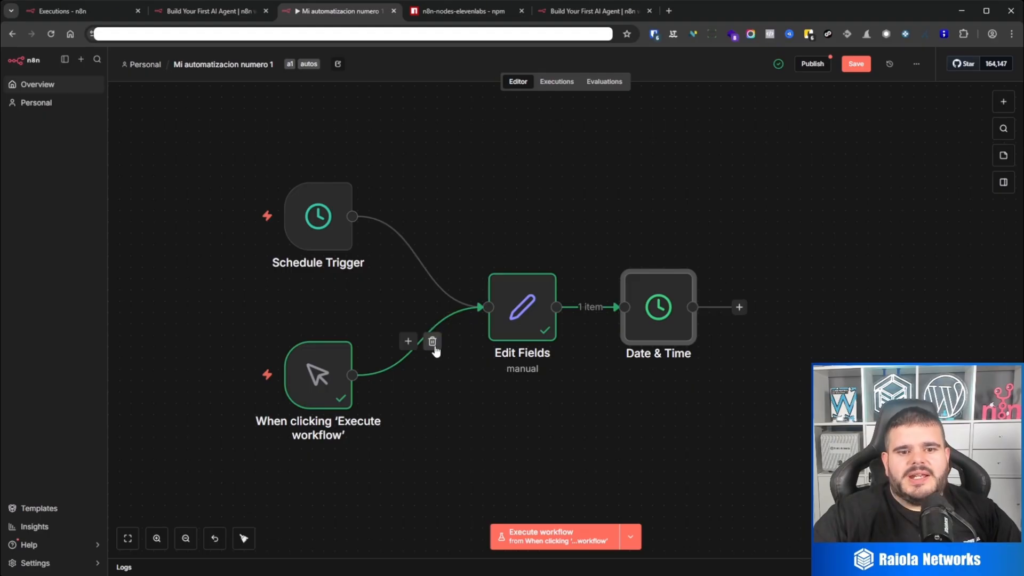
# Delete all connections between the nodes and swap Date & Time and Edit Fields so Date & Time sits nearer the triggers.
pyautogui.click(433, 343)
pyautogui.moveTo(456, 288)
pyautogui.click(433, 263)
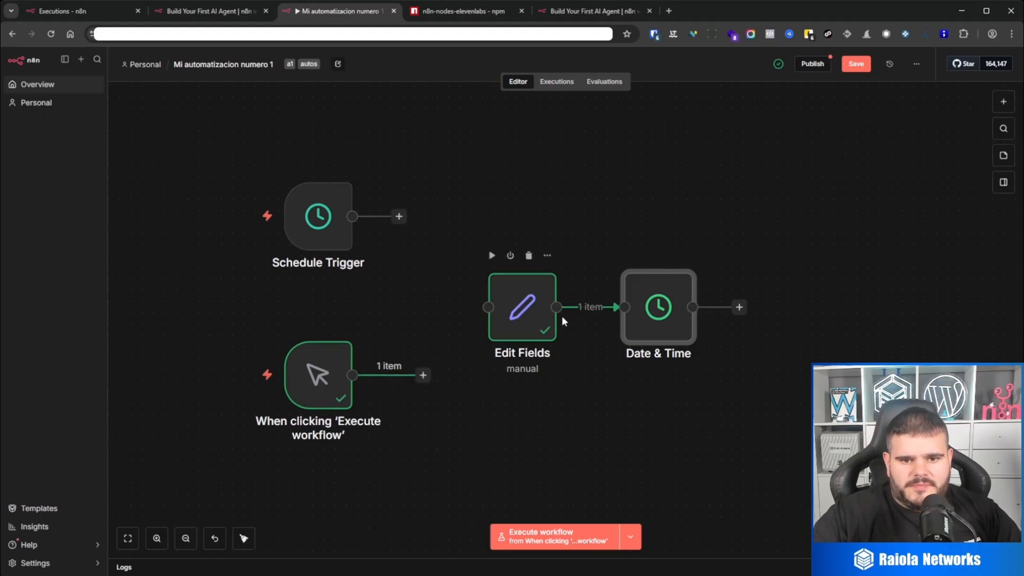
pyautogui.click(602, 308)
pyautogui.moveTo(656, 328); pyautogui.dragTo(552, 203)
pyautogui.moveTo(524, 301); pyautogui.dragTo(763, 302)
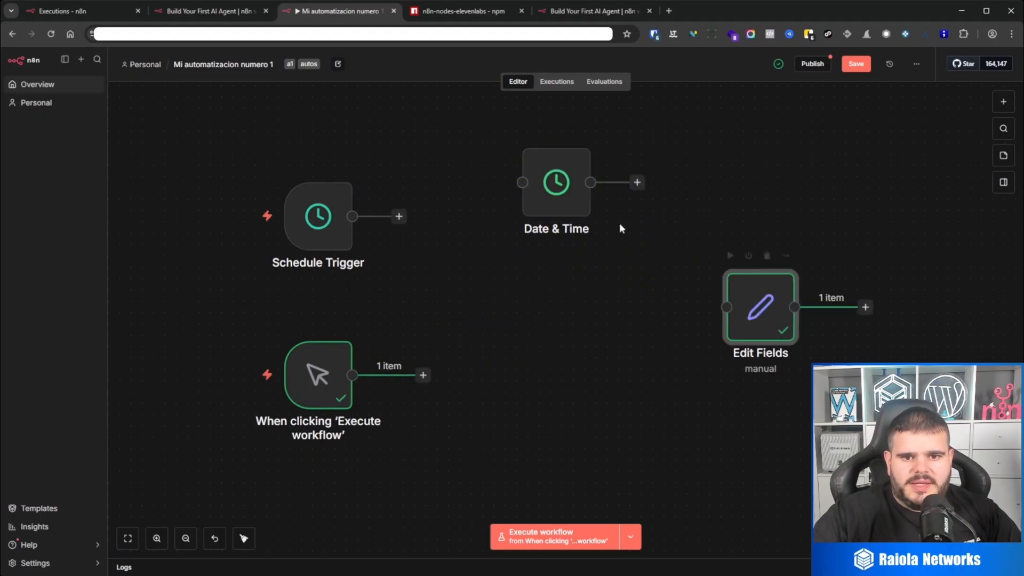
pyautogui.moveTo(557, 200); pyautogui.dragTo(517, 315)
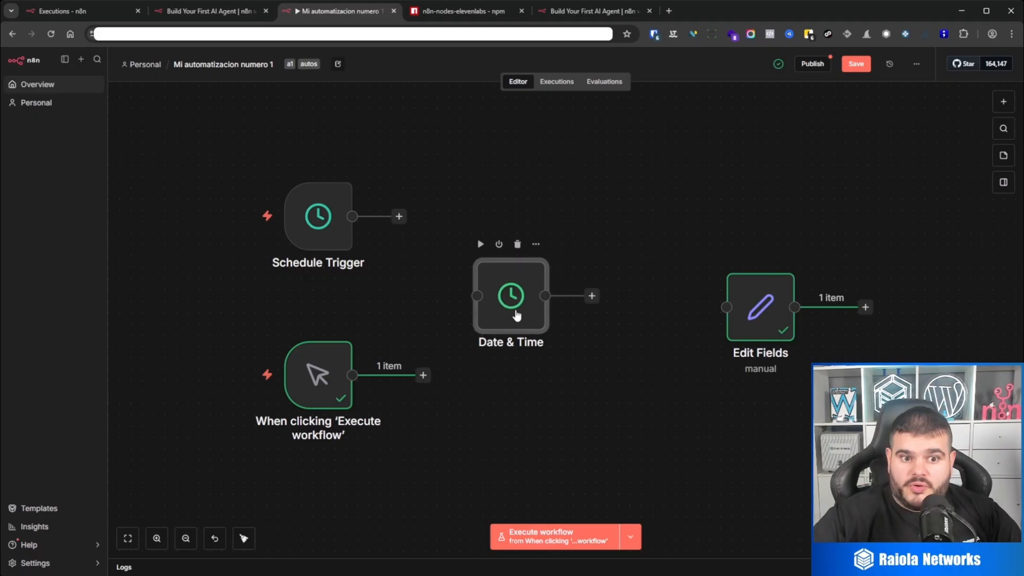
# Connect both triggers to the Date & Time node and connect that node to Edit Fields.
pyautogui.moveTo(399, 217); pyautogui.dragTo(479, 297)
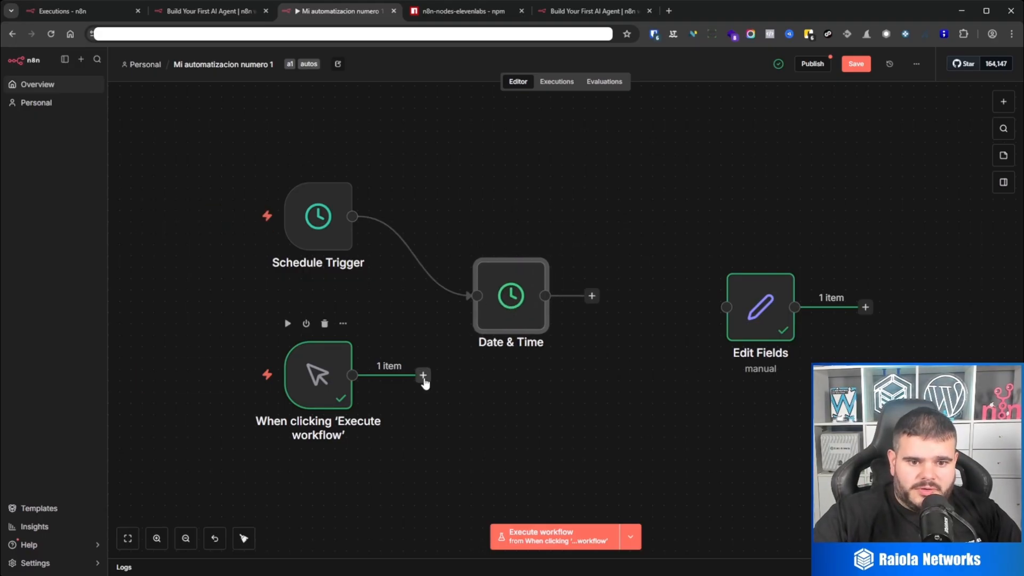
pyautogui.moveTo(423, 376); pyautogui.dragTo(478, 296)
pyautogui.moveTo(592, 297); pyautogui.dragTo(639, 305)
# Check the Edit Fields node's input data and execute the workflow from the manual trigger.
pyautogui.doubleClick(639, 304)
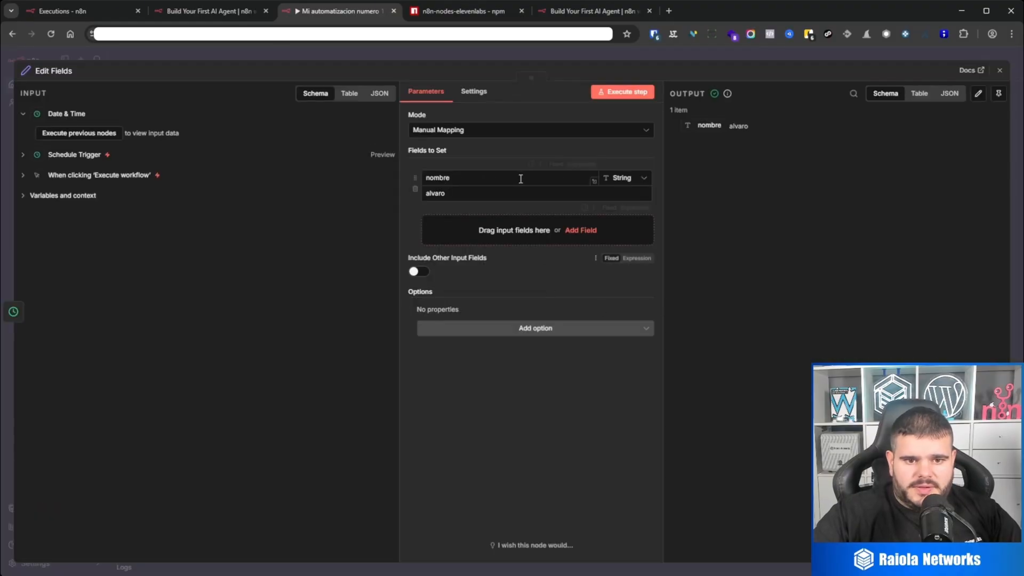
pyautogui.click(708, 53)
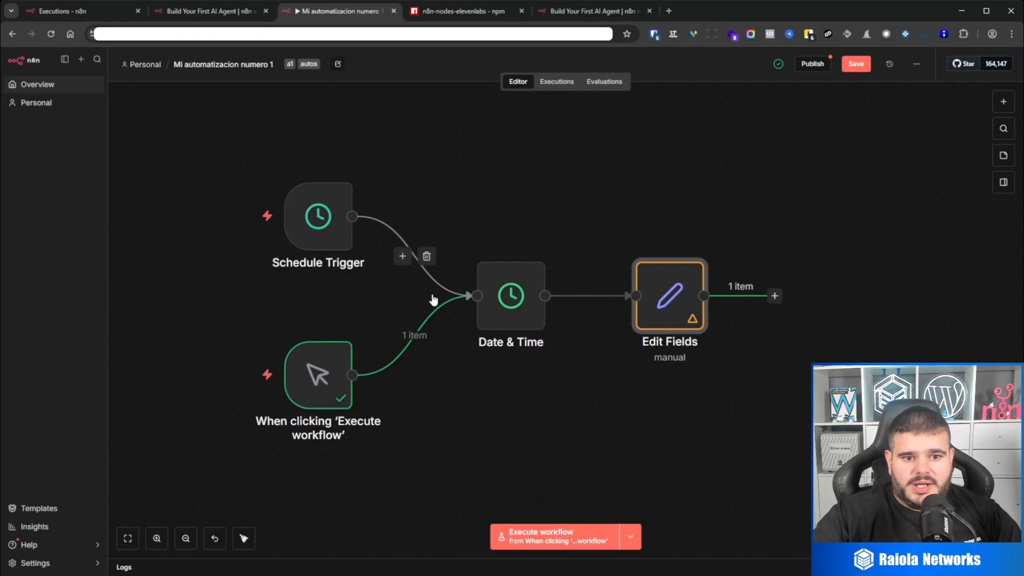
pyautogui.click(231, 382)
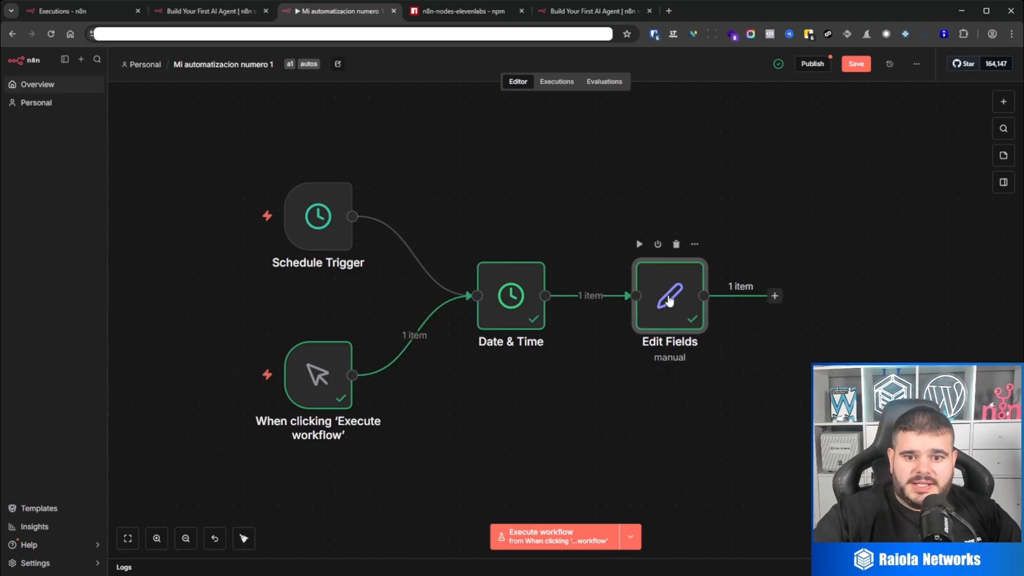
# Add a String field named fecha with the value {{ $json.currentDate }} to Edit Fields and save the workflow.
pyautogui.doubleClick(666, 297)
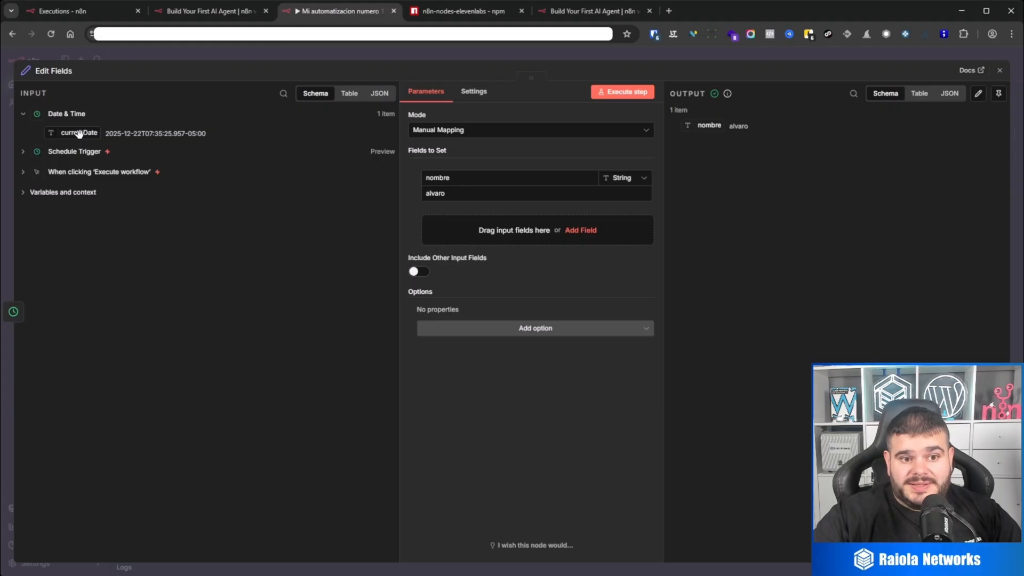
pyautogui.moveTo(79, 133); pyautogui.dragTo(493, 245)
pyautogui.click(436, 222)
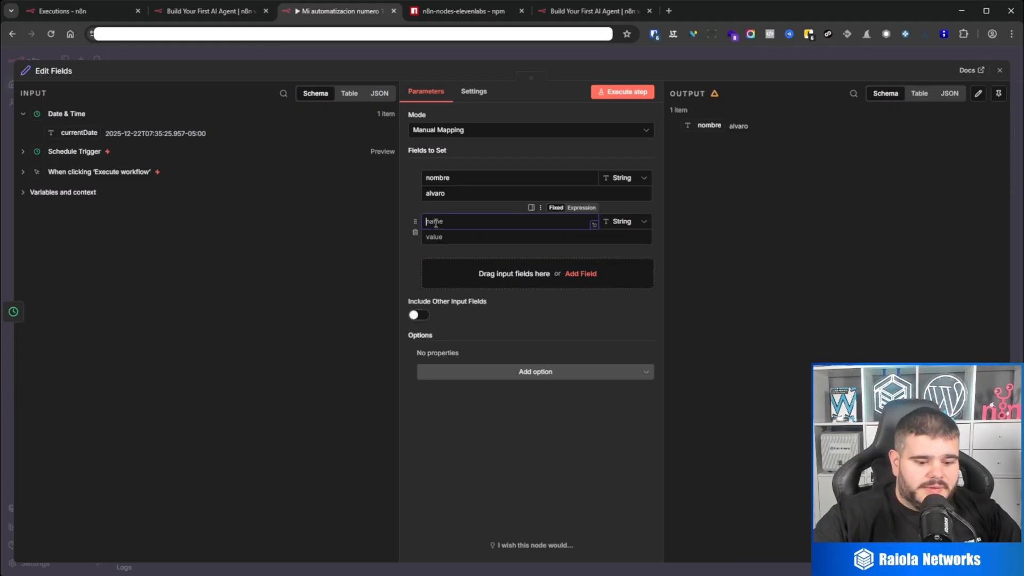
pyautogui.write('fecha')
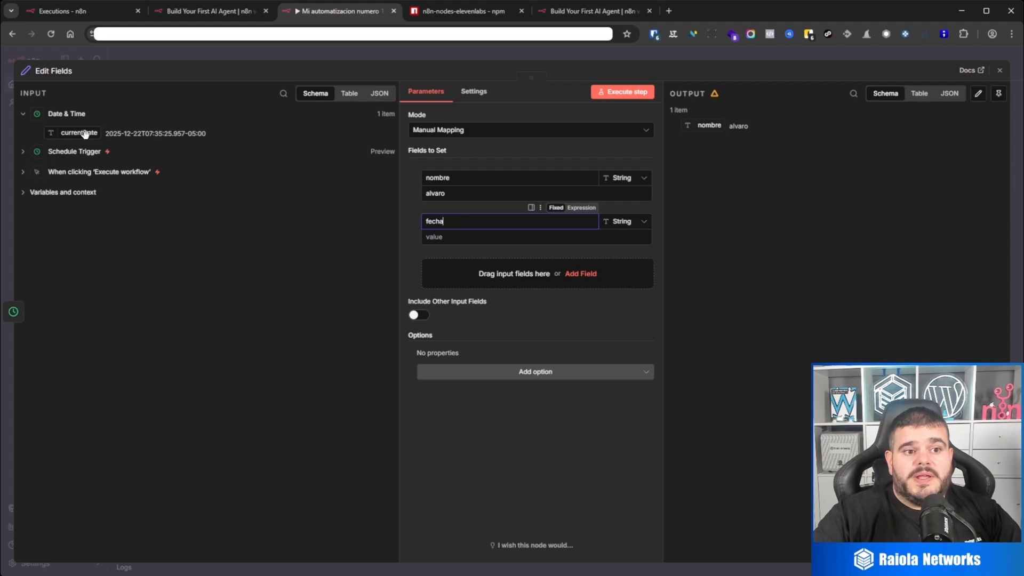
pyautogui.moveTo(84, 133); pyautogui.dragTo(455, 240)
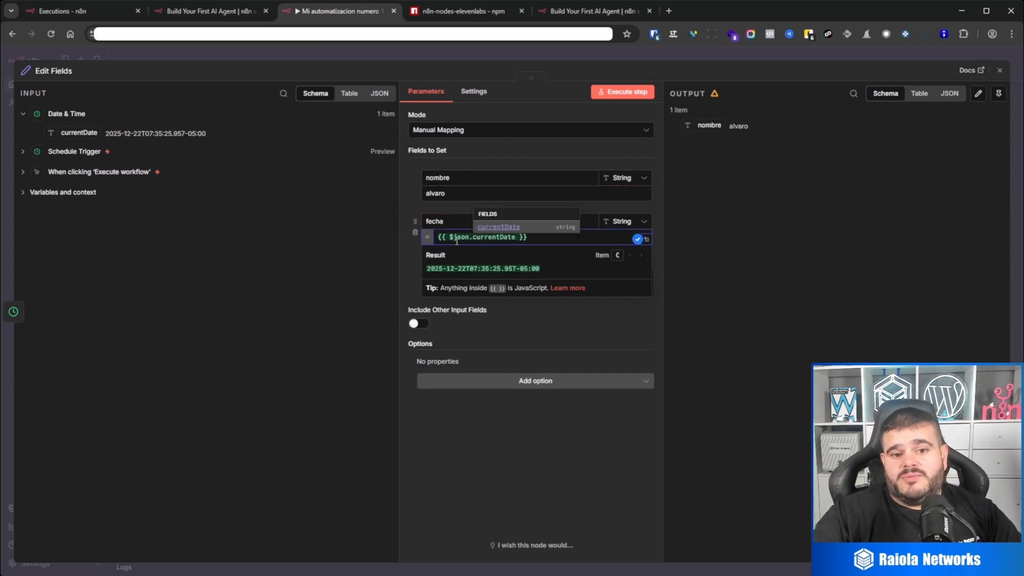
pyautogui.click(532, 451)
pyautogui.click(753, 56)
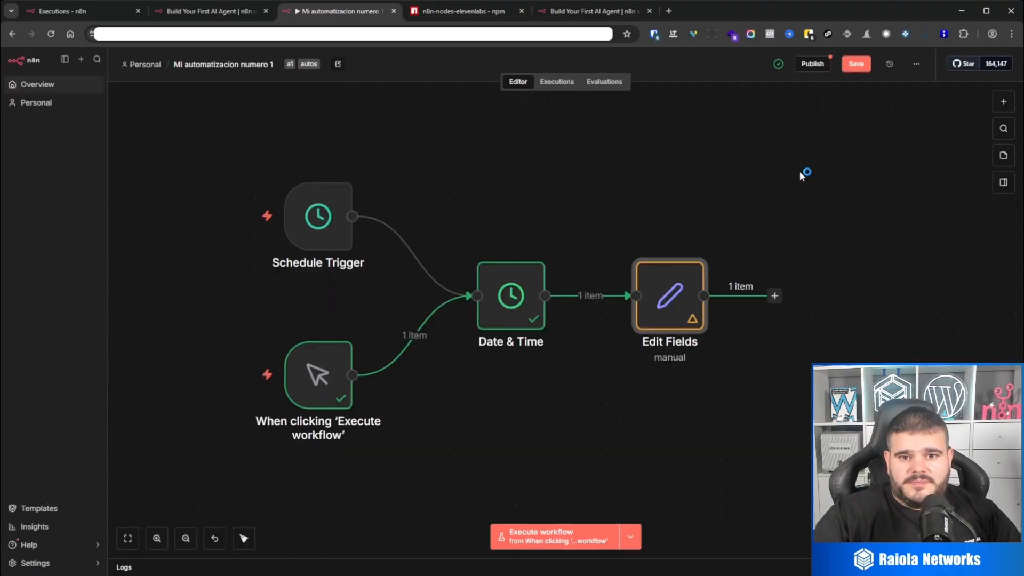
pyautogui.click(857, 65)
# Examine the input fields that the manual trigger and the Schedule Trigger offer to the Edit Fields node.
pyautogui.moveTo(640, 316)
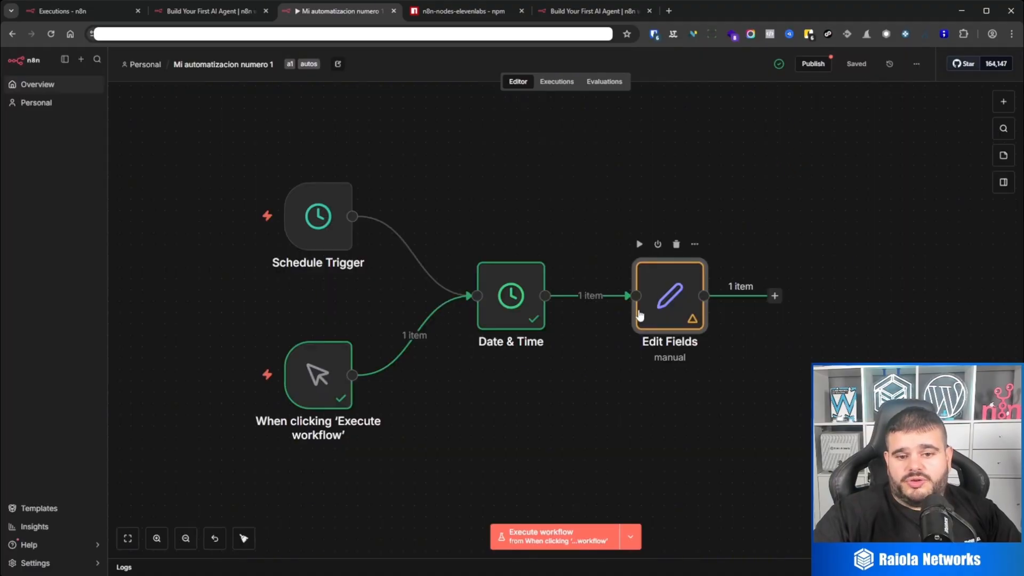
pyautogui.doubleClick(685, 310)
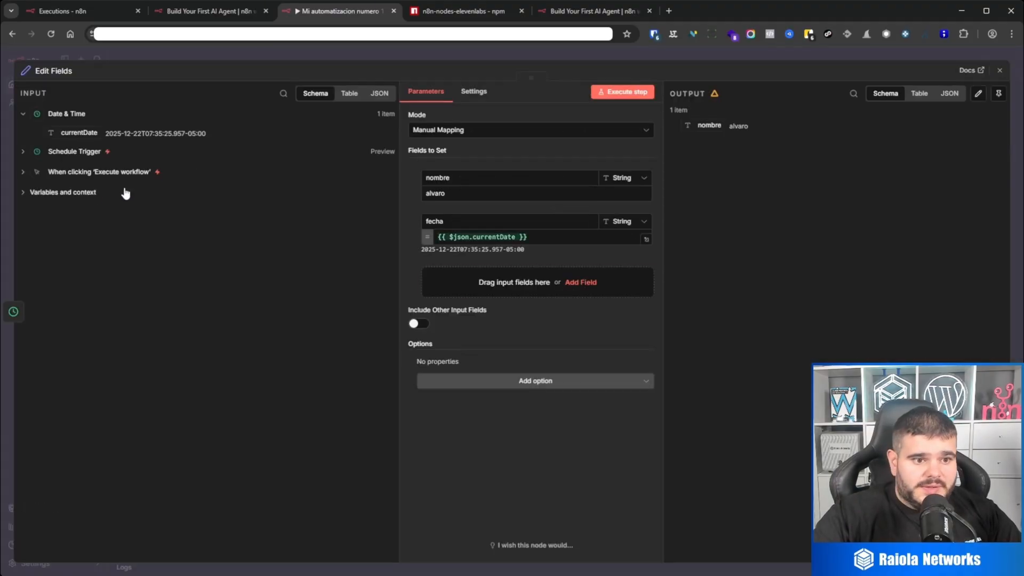
pyautogui.click(22, 173)
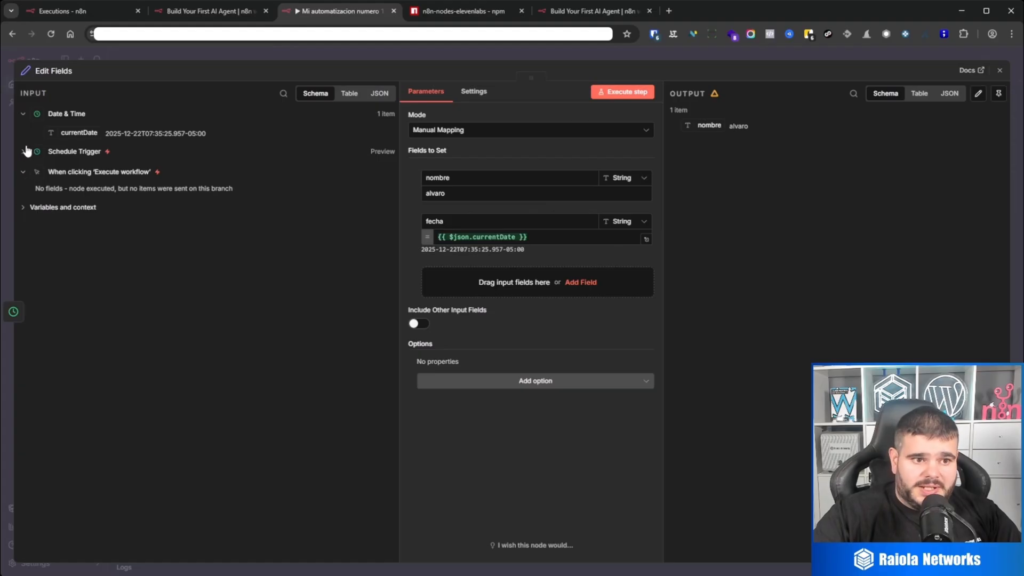
pyautogui.click(24, 152)
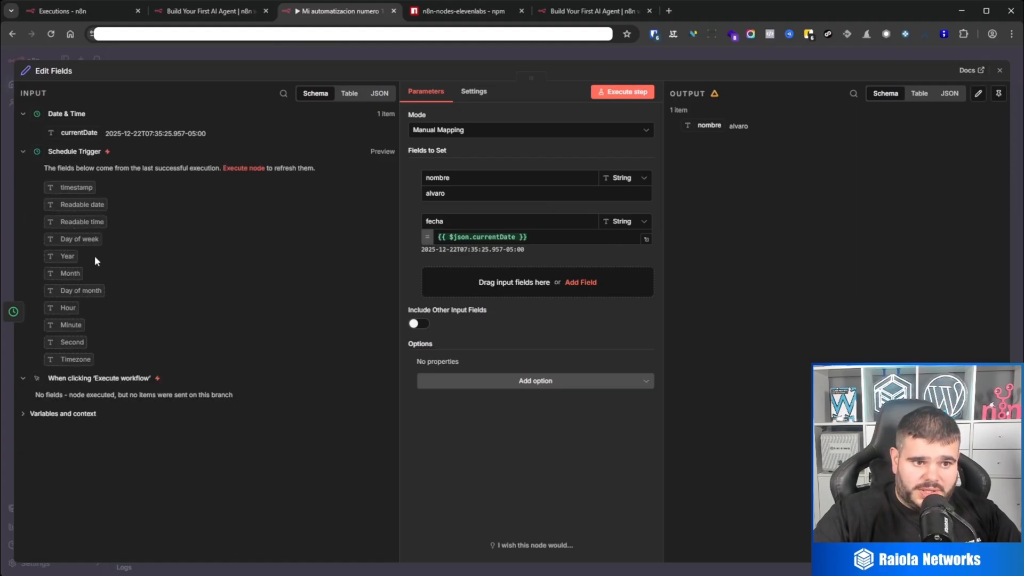
pyautogui.moveTo(65, 239); pyautogui.dragTo(84, 394)
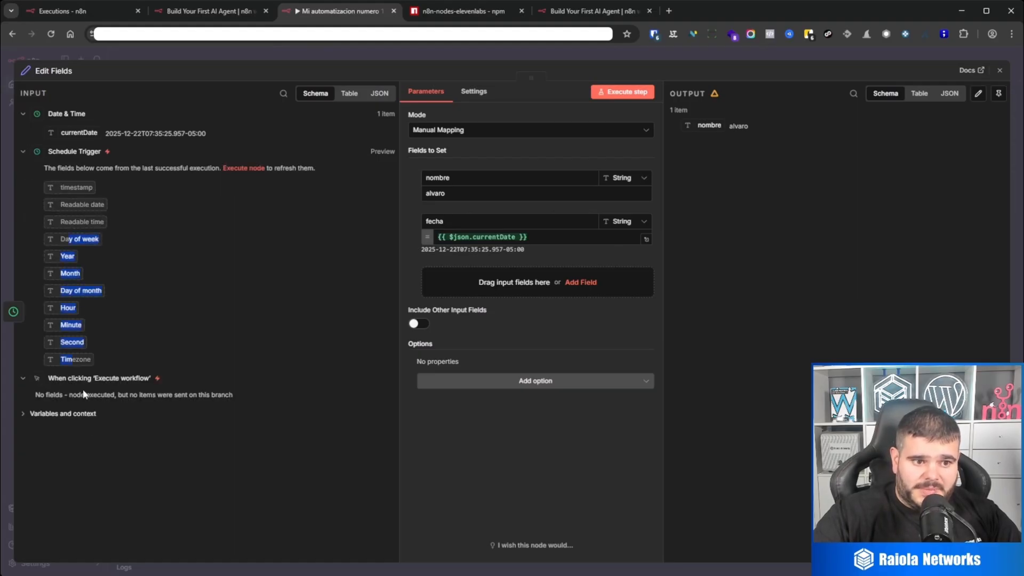
pyautogui.click(709, 52)
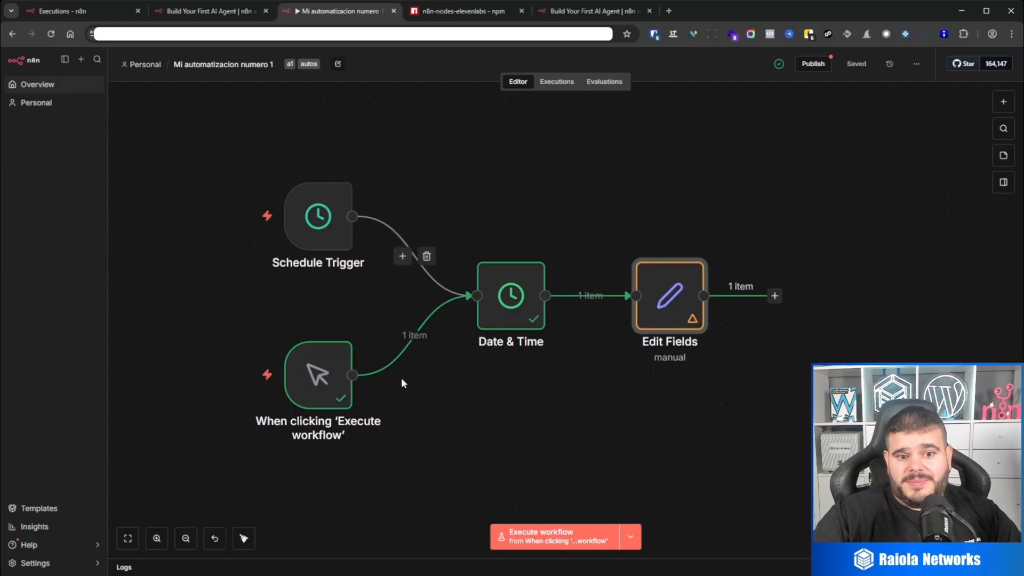
# Execute the workflow from the manual trigger again and inspect the output of the Edit Fields node.
pyautogui.doubleClick(685, 304)
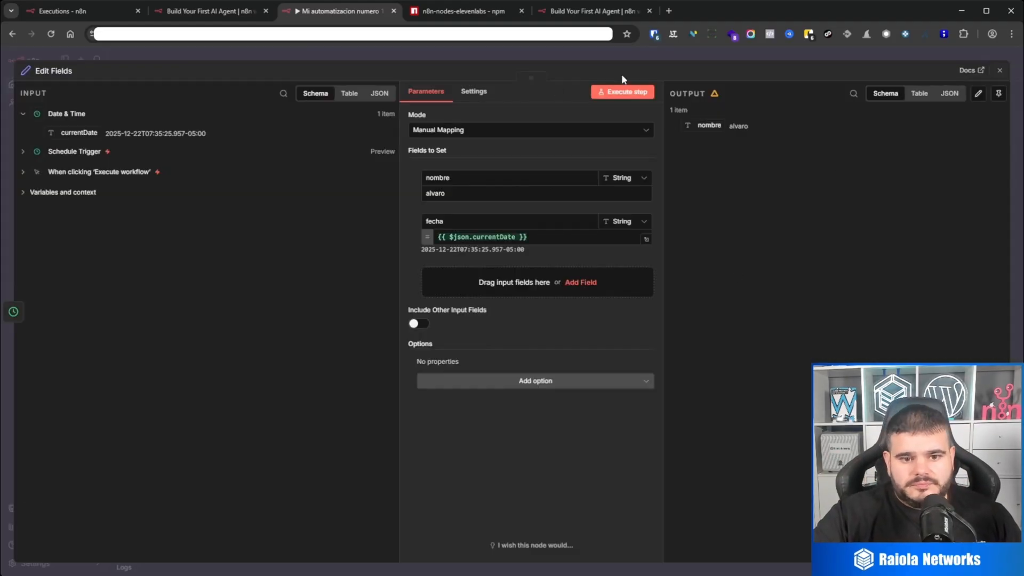
pyautogui.click(698, 50)
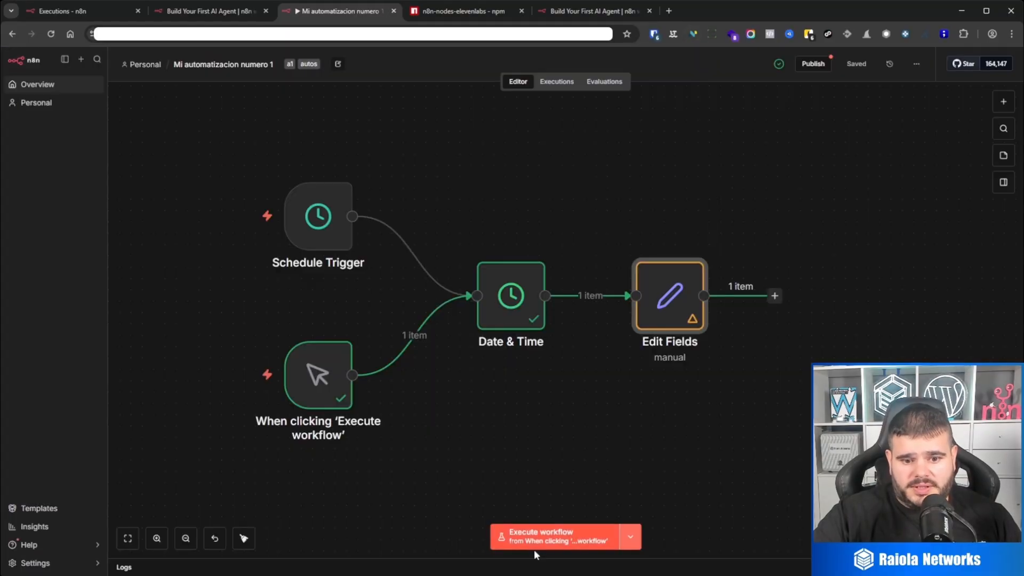
pyautogui.doubleClick(671, 305)
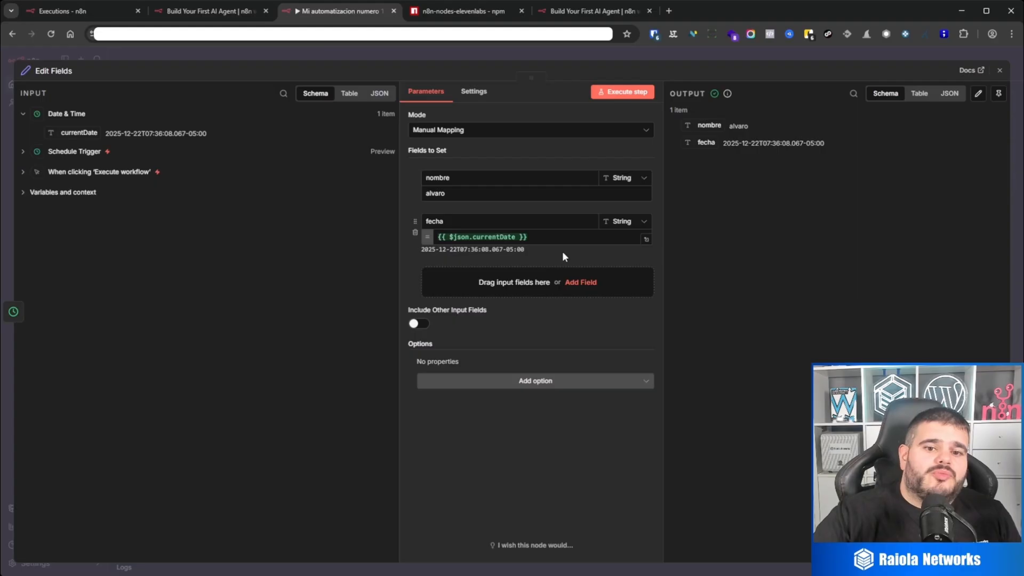
# Clear the fecha value, map currentDate from Date & Time into it again, and return from Claude to the n8n workflow.
pyautogui.moveTo(537, 237); pyautogui.dragTo(435, 237)
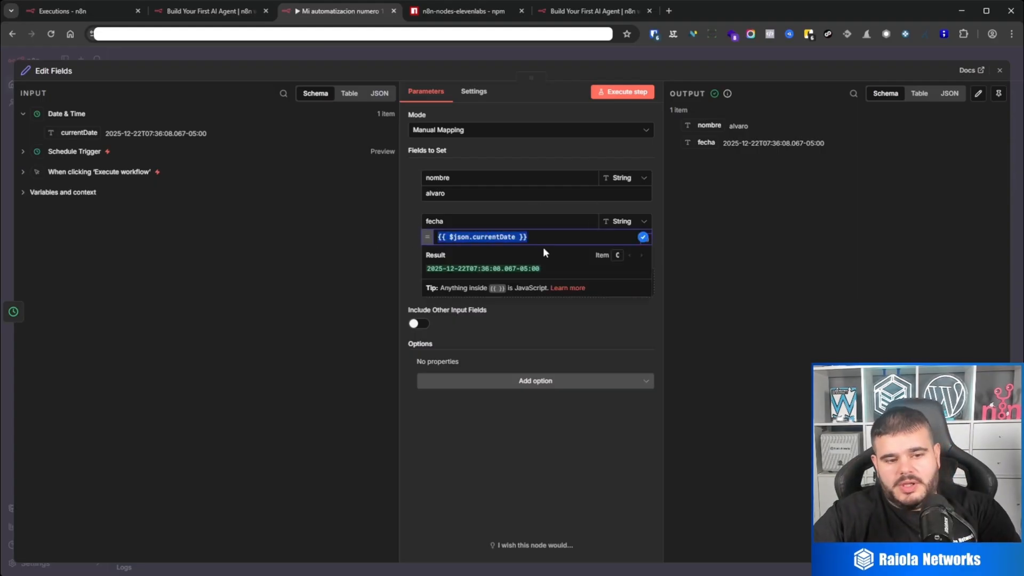
pyautogui.press('BackSpace')
pyautogui.moveTo(77, 133); pyautogui.dragTo(469, 238)
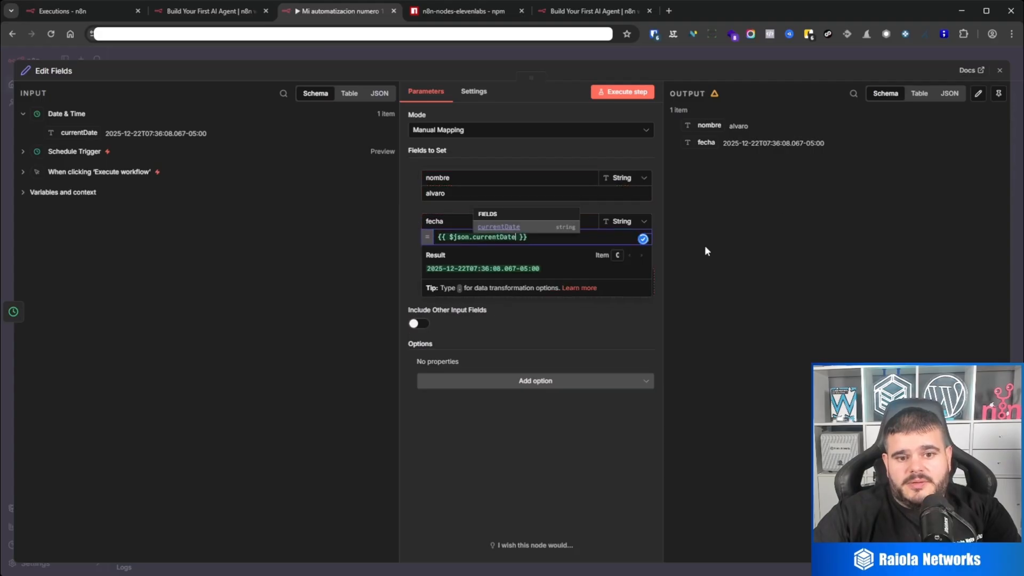
pyautogui.click(409, 258)
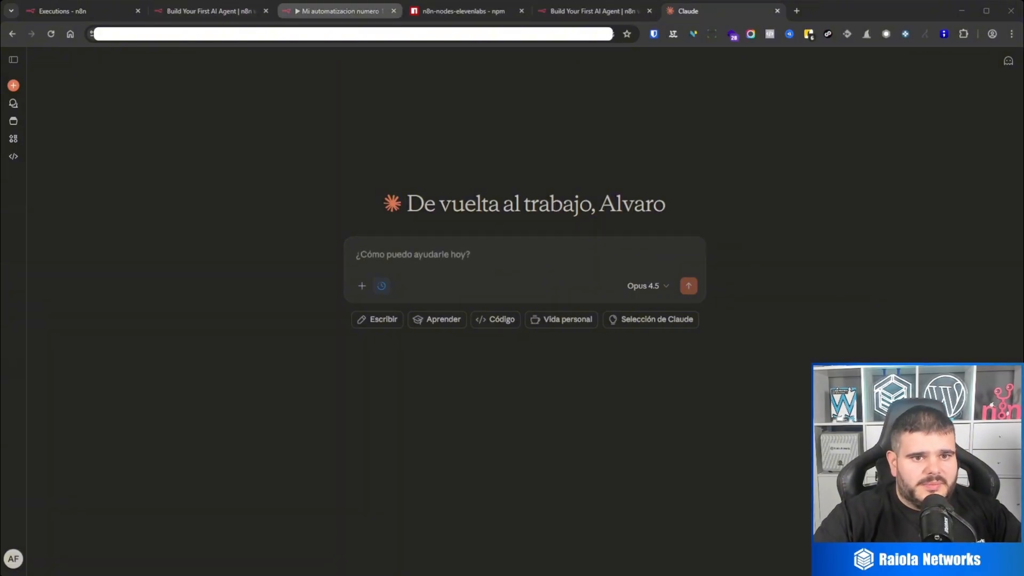
pyautogui.click(324, 18)
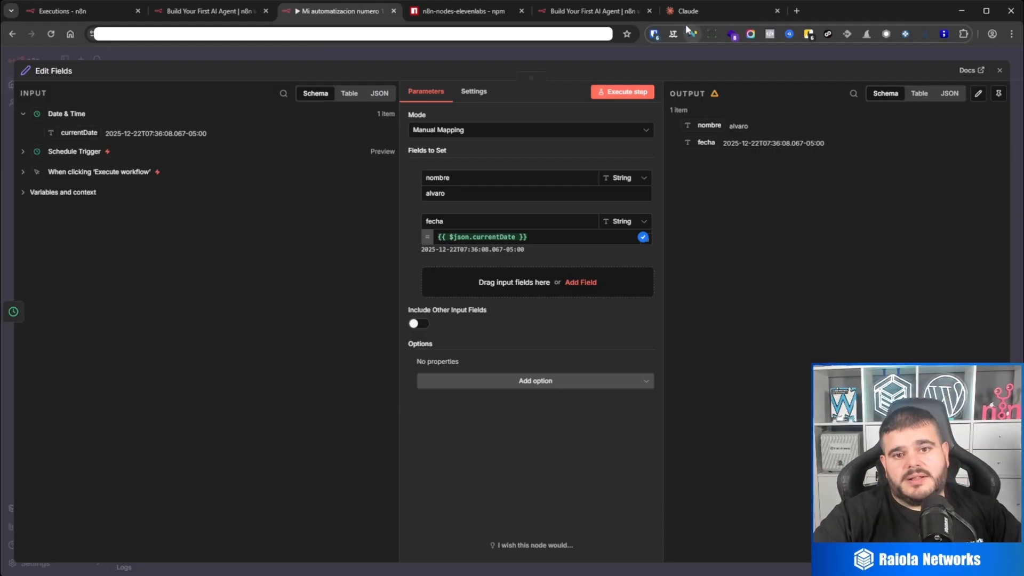
# Switch to Claude and ask for an N8N field tag that outputs the current date in DD/MM/YYYY format.
pyautogui.click(677, 11)
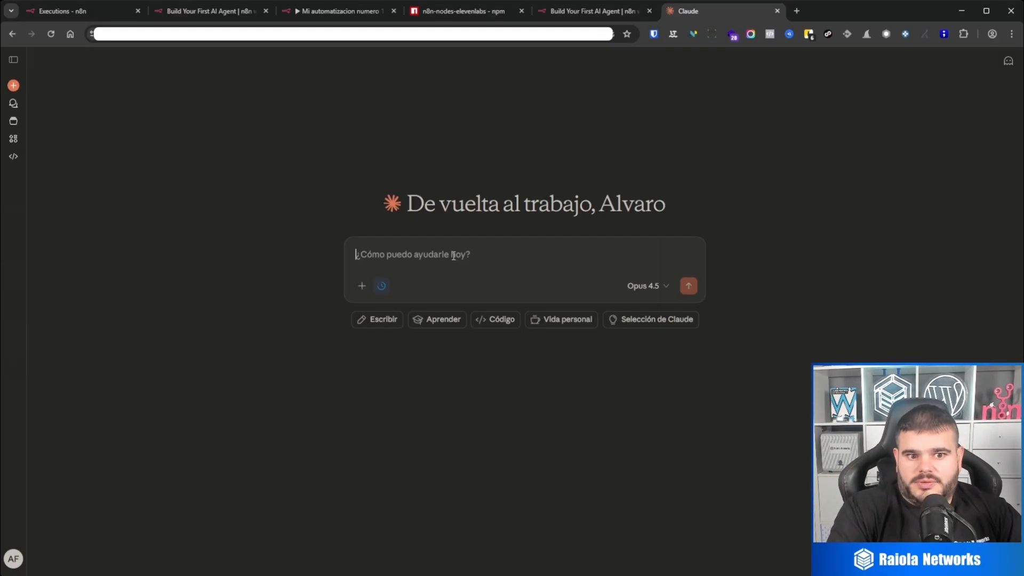
pyautogui.write('Necesito que me')
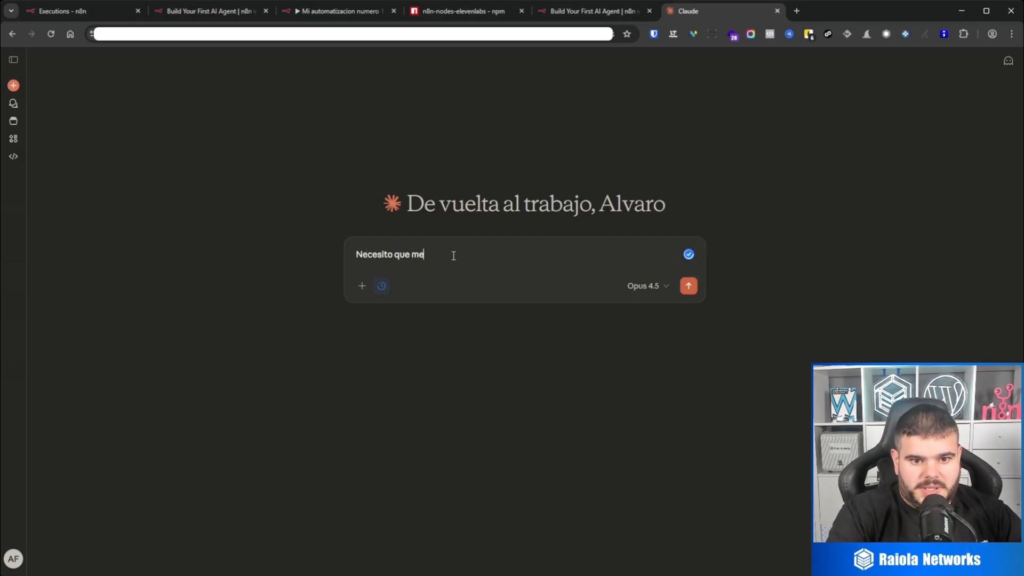
pyautogui.write(' generes una ')
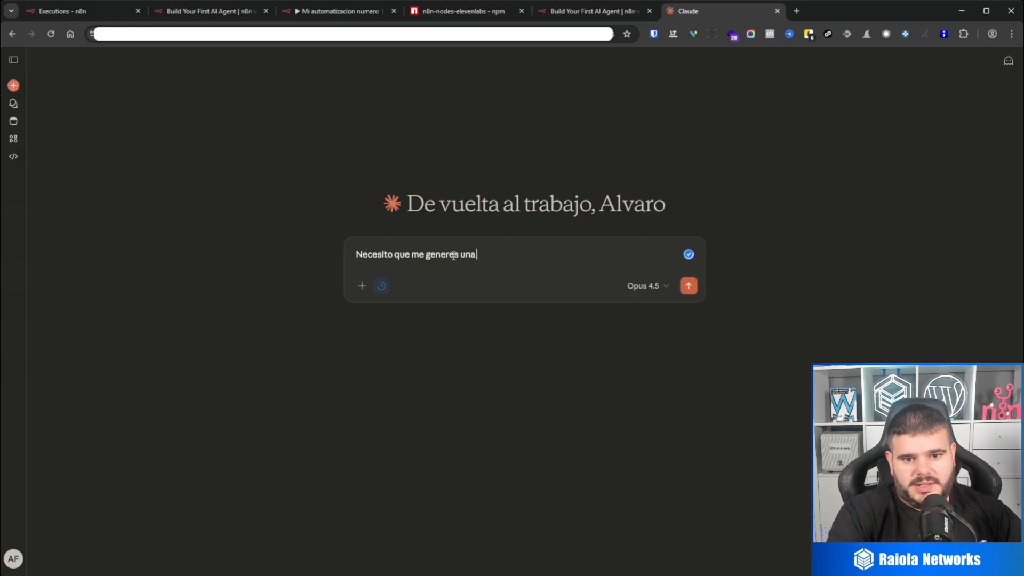
pyautogui.write('etiqueta para un cam')
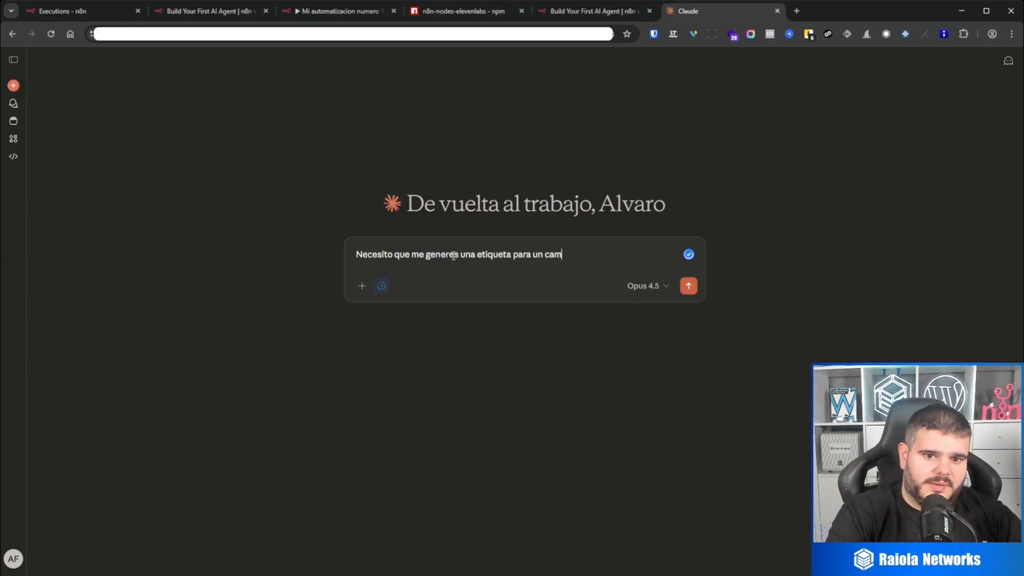
pyautogui.write('po de N8N que')
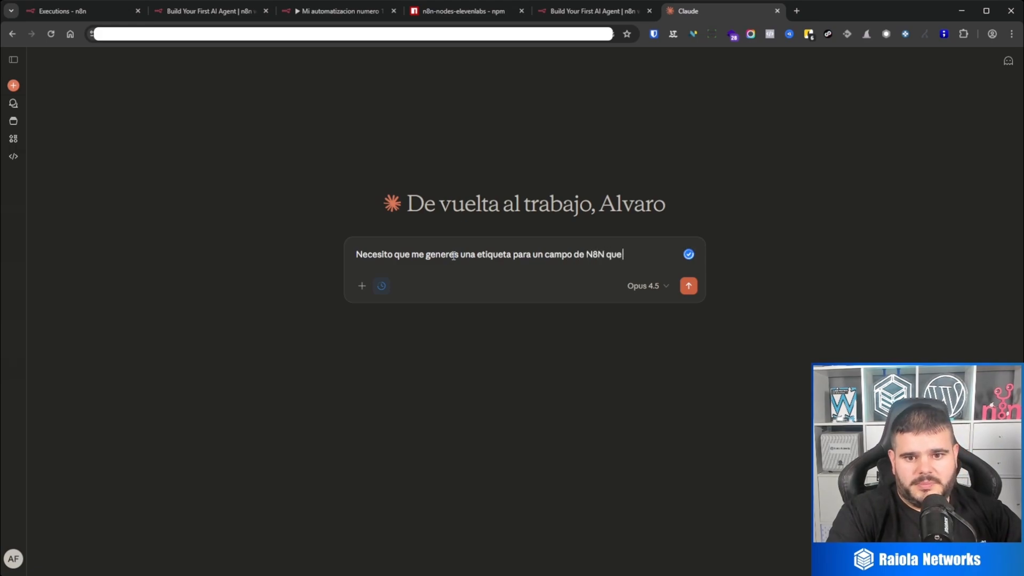
pyautogui.write(' me saque la fecha ac')
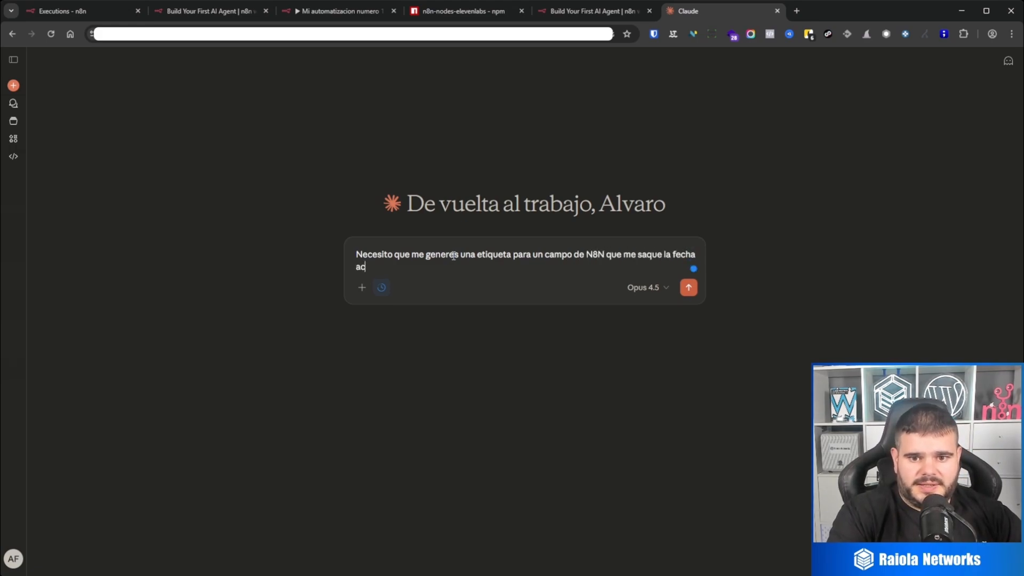
pyautogui.write('tual en formato ')
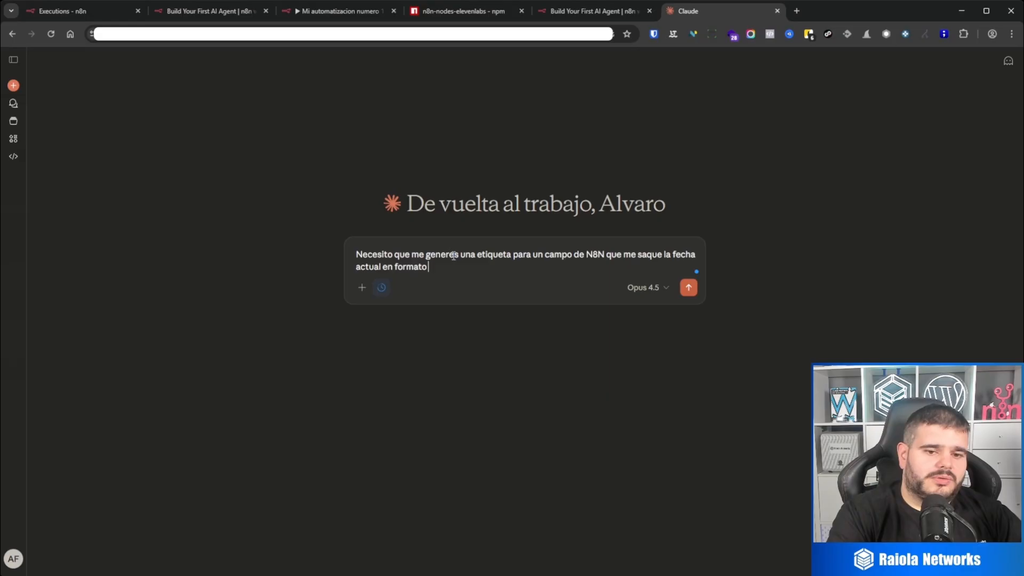
pyautogui.write('DD/MM')
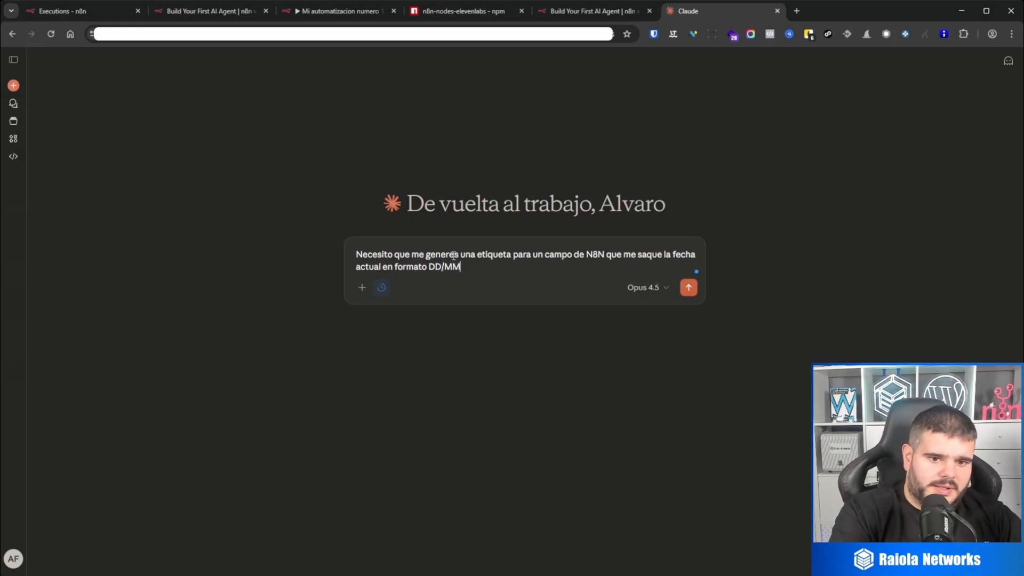
pyautogui.write('/YYYY')
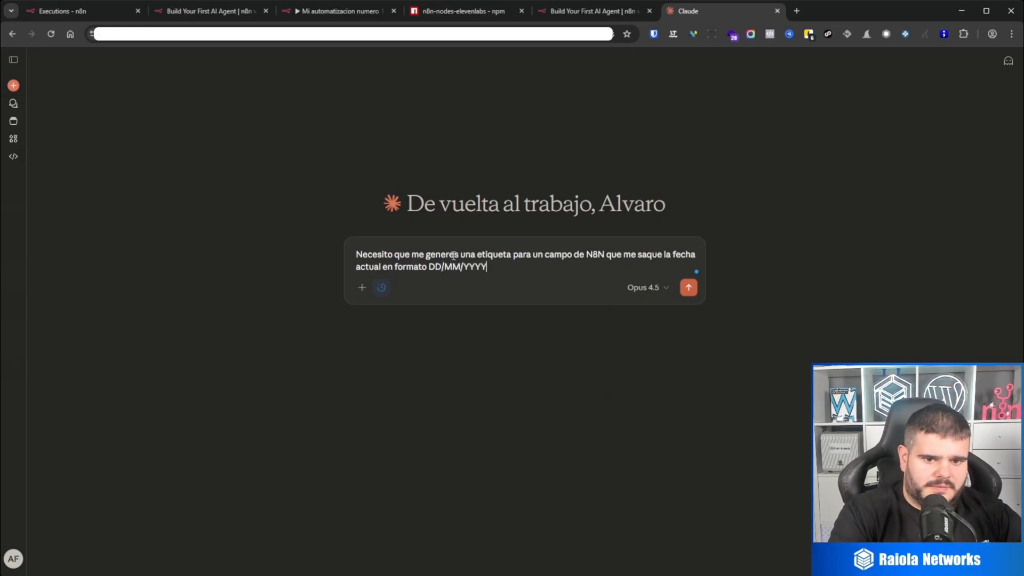
pyautogui.press('Return')
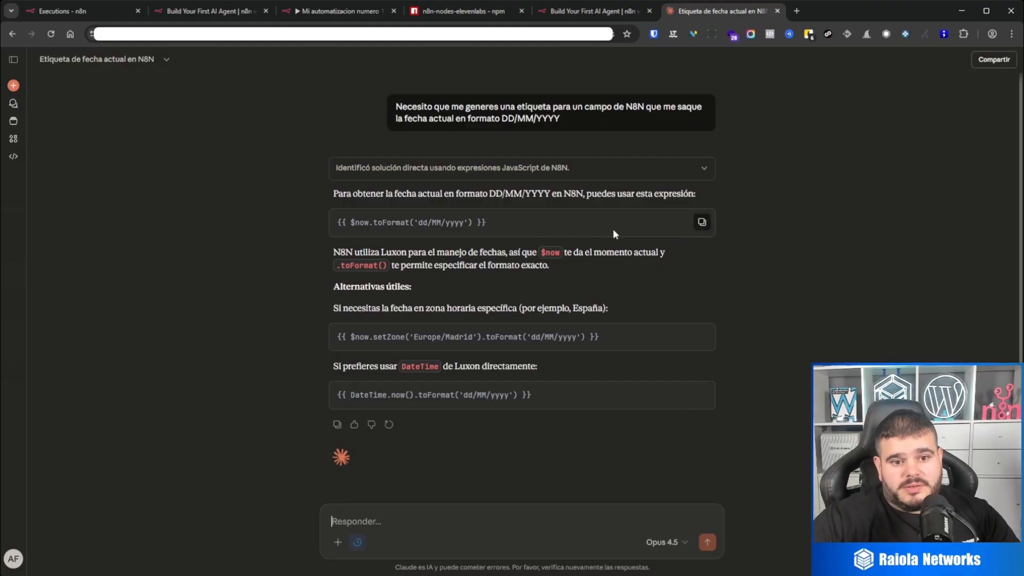
# Copy the {{ $now.toFormat('dd/MM/yyyy') }} expression from Claude's answer, return to n8n and delete the fecha field from Edit Fields.
pyautogui.moveTo(337, 223); pyautogui.dragTo(497, 229)
pyautogui.hotkey('ctrl', 'c')
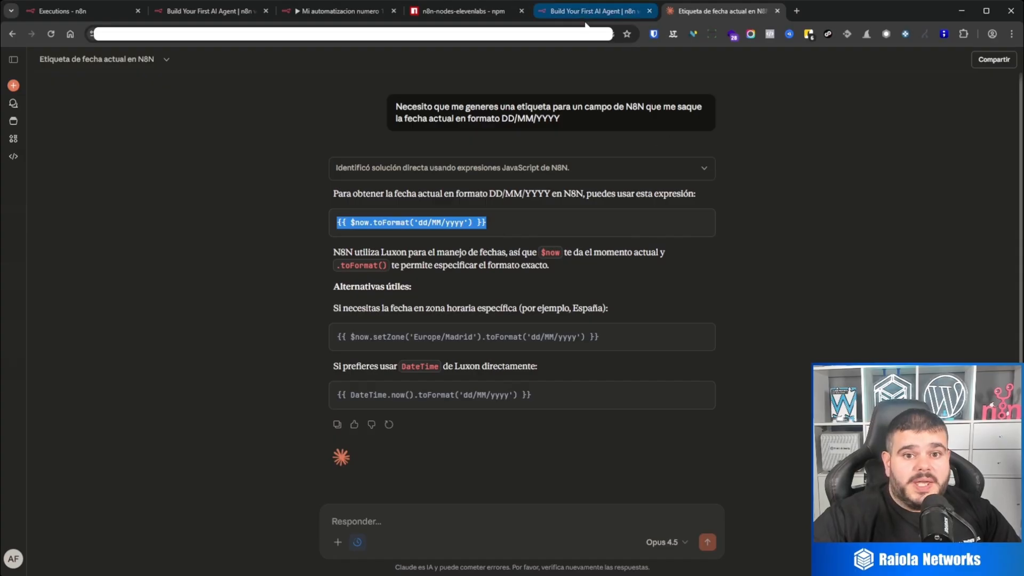
pyautogui.click(327, 12)
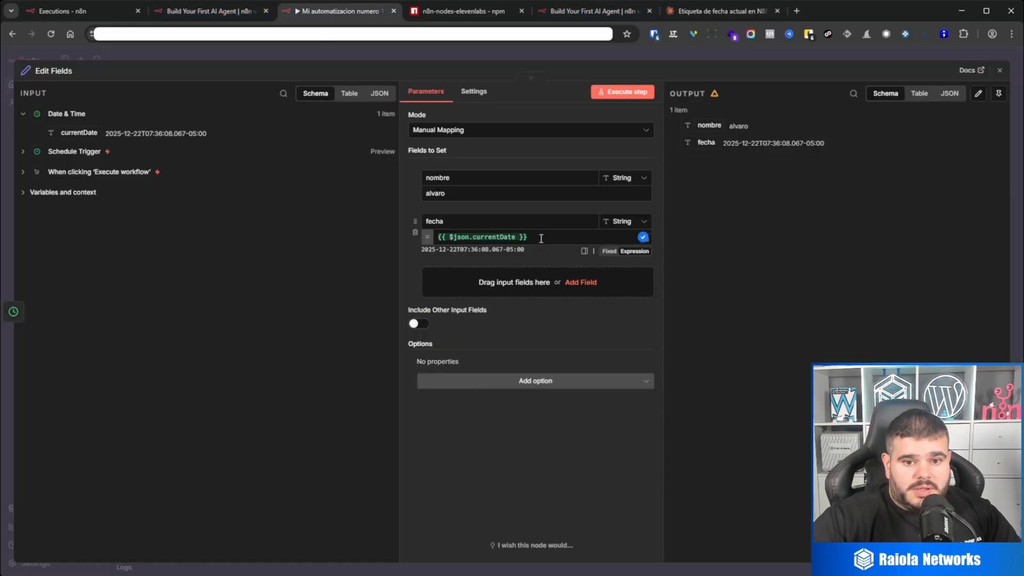
pyautogui.click(480, 237)
pyautogui.hotkey('ctrl', 'a')
pyautogui.hotkey('ctrl', 'v')
pyautogui.click(415, 232)
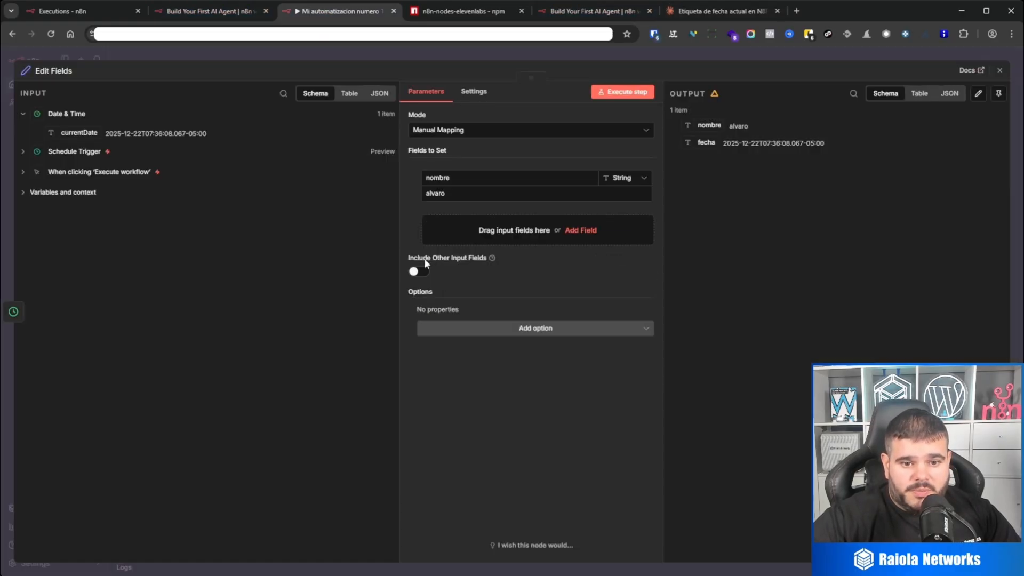
# Add a new String field named fecha with the value {{ $now.toFormat('dd/MM/yyyy') }} to Edit Fields.
pyautogui.click(476, 234)
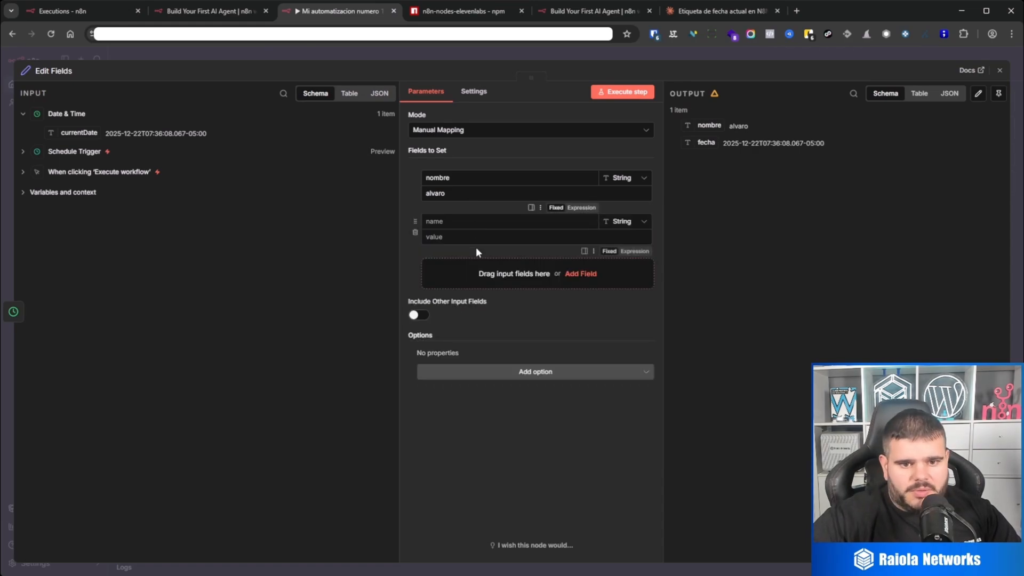
pyautogui.click(459, 221)
pyautogui.write('fecha')
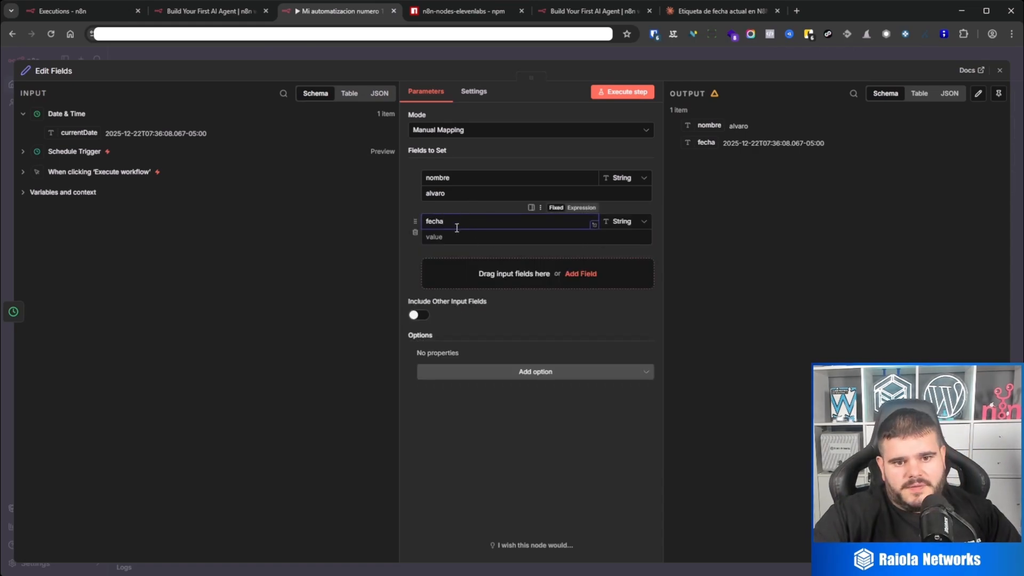
pyautogui.click(458, 237)
pyautogui.hotkey('ctrl', 'v')
pyautogui.click(408, 258)
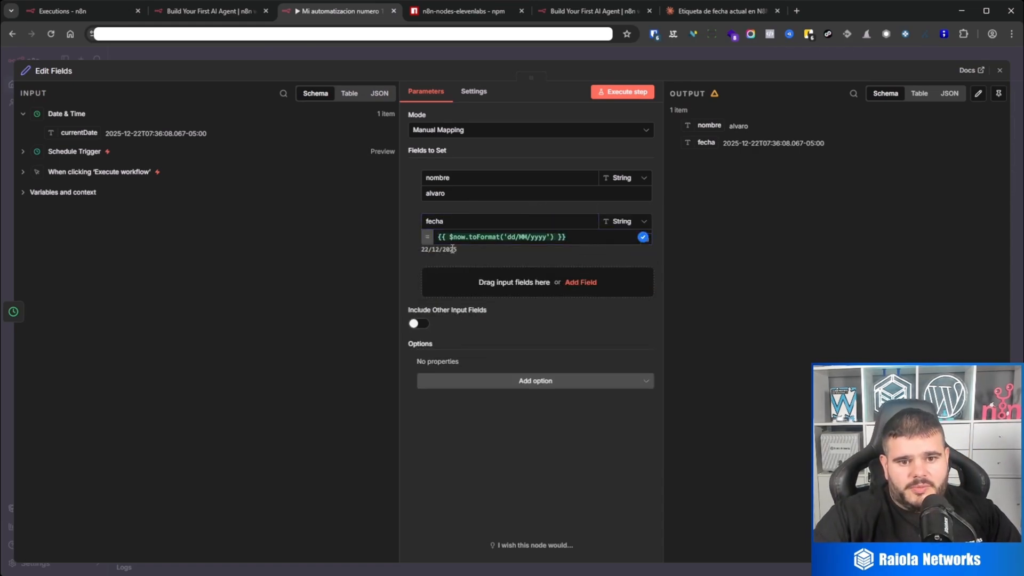
# Inspect the fecha expression and its preview up close, and execute the Edit Fields step.
pyautogui.hotkey('ctrl', '+')
pyautogui.hotkey('ctrl', '+')
pyautogui.hotkey('ctrl', '+')
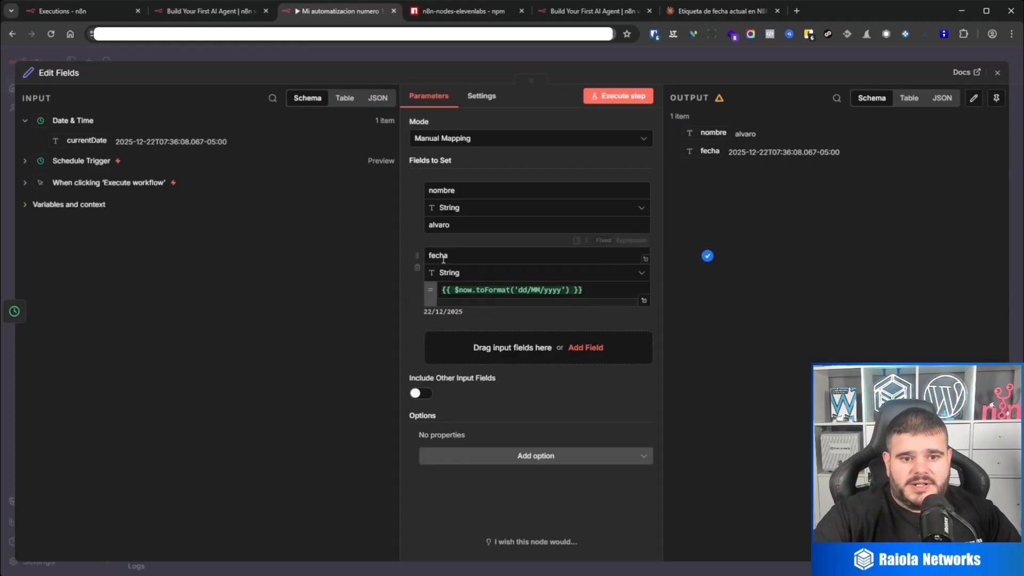
pyautogui.scroll(-2, 464, 401)
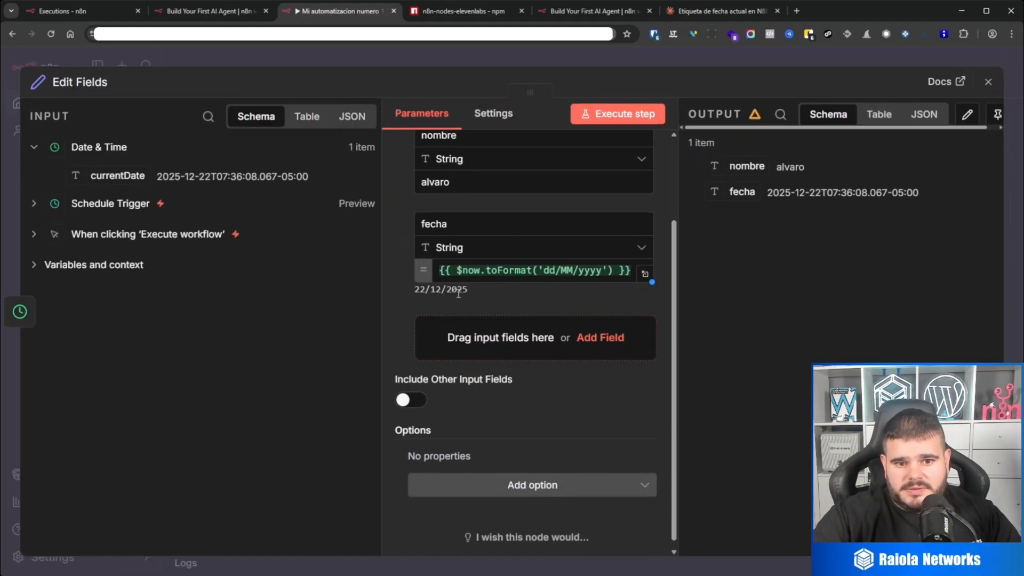
pyautogui.hotkey('ctrl', '-')
pyautogui.hotkey('ctrl', '-')
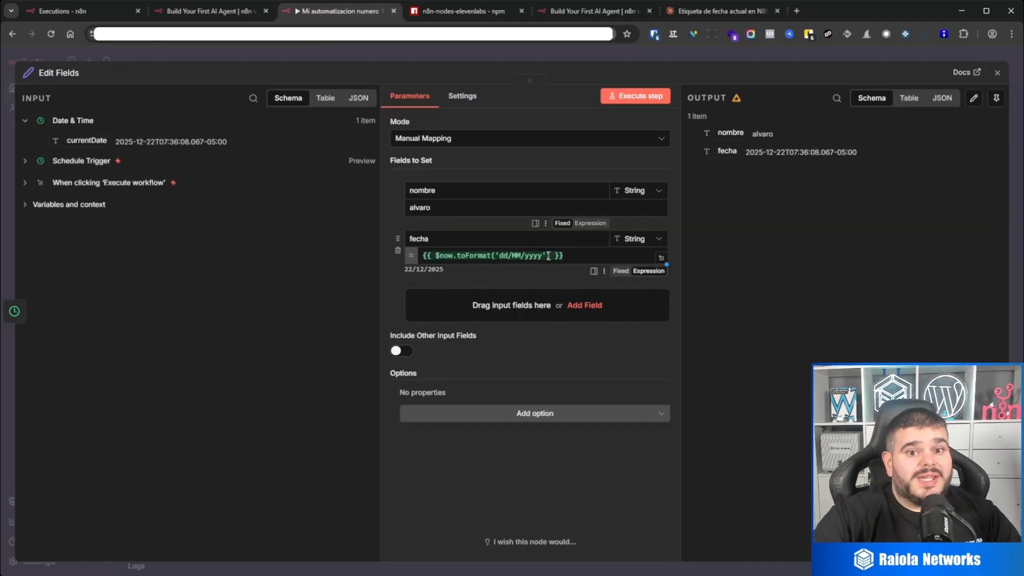
pyautogui.hotkey('ctrl', '-')
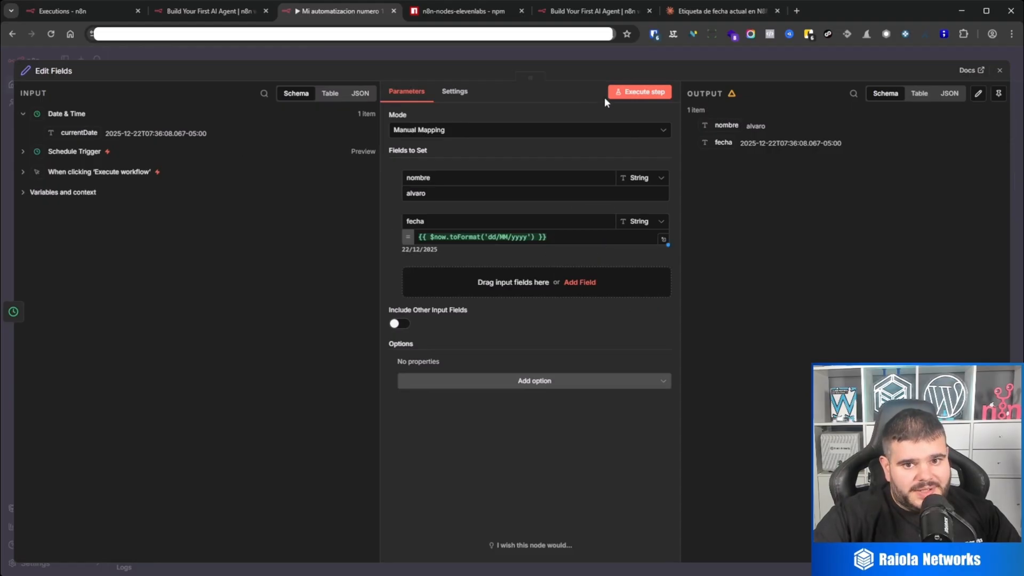
pyautogui.click(647, 94)
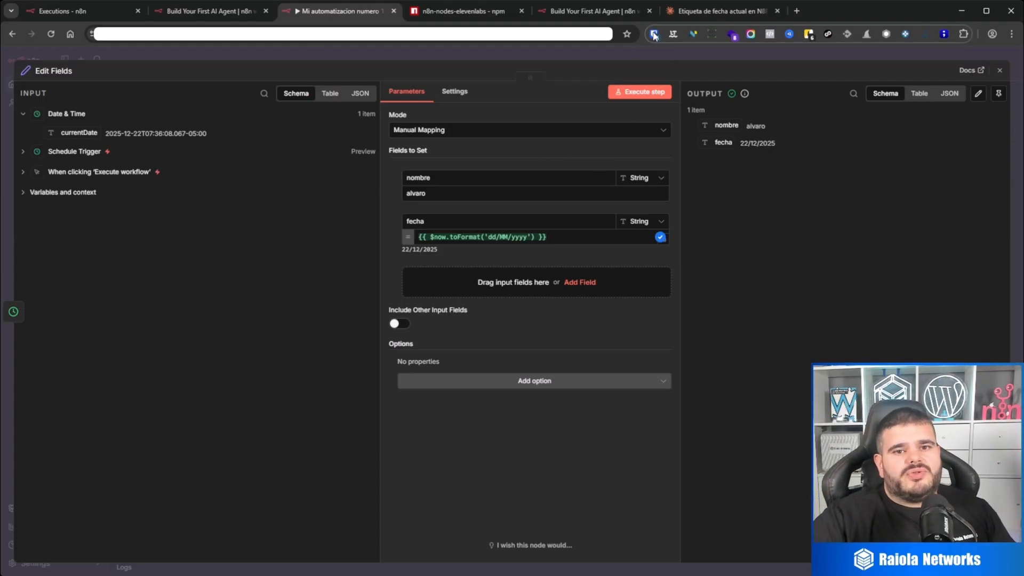
# Review the date expressions in Claude's answer, then return to the n8n workflow and close the Edit Fields node.
pyautogui.click(715, 10)
pyautogui.scroll(-1, 424, 365)
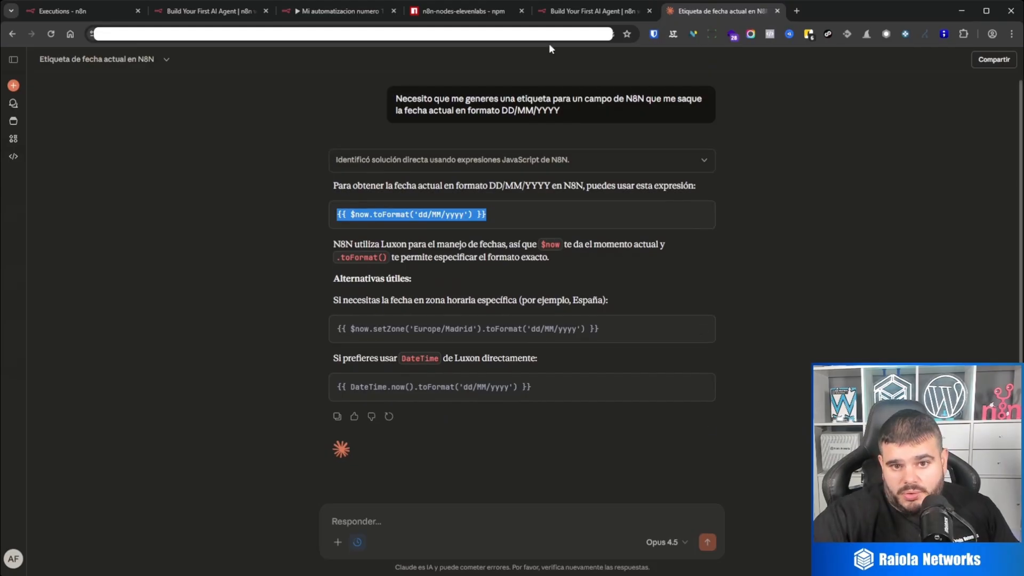
pyautogui.click(295, 20)
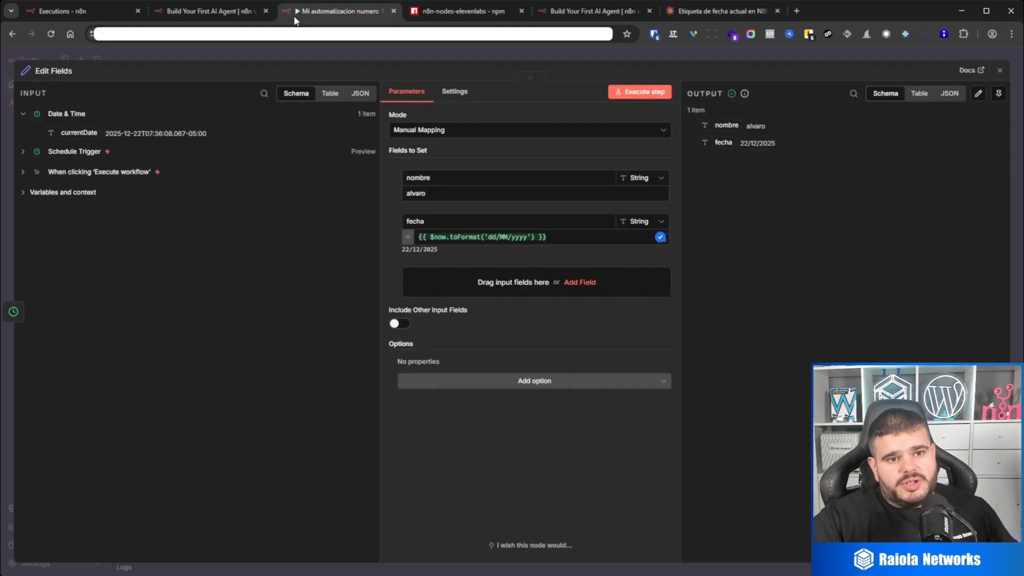
pyautogui.click(722, 56)
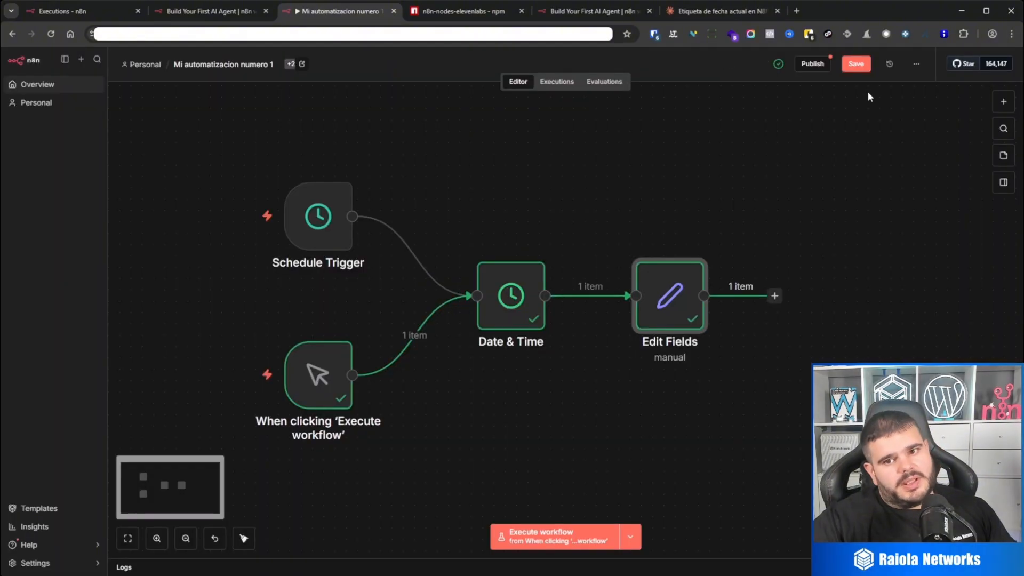
# Save the workflow and duplicate it as Mi automatizacion numero 1 copy, keeping the tags a1 and autos.
pyautogui.click(917, 68)
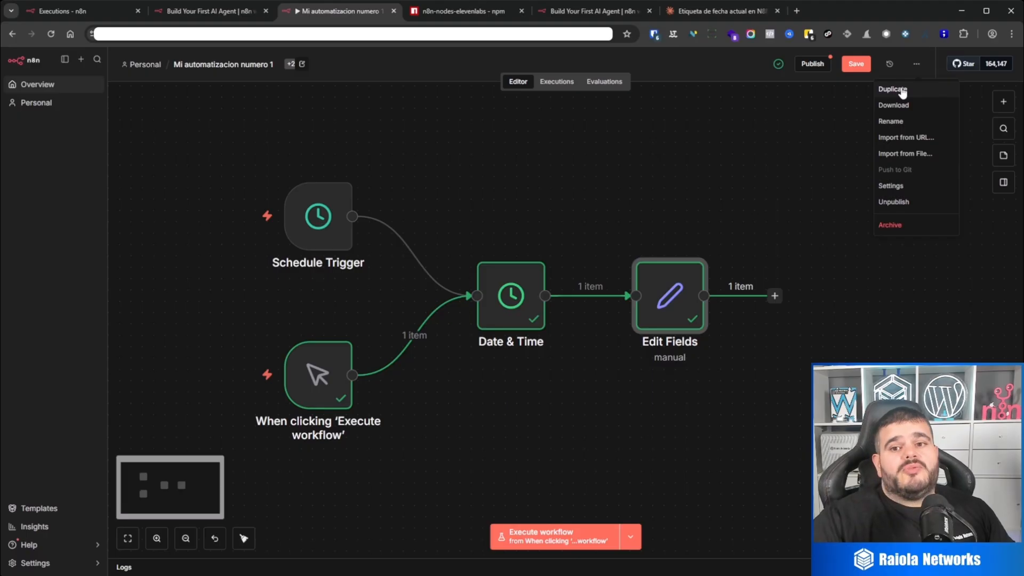
pyautogui.click(856, 64)
pyautogui.click(916, 64)
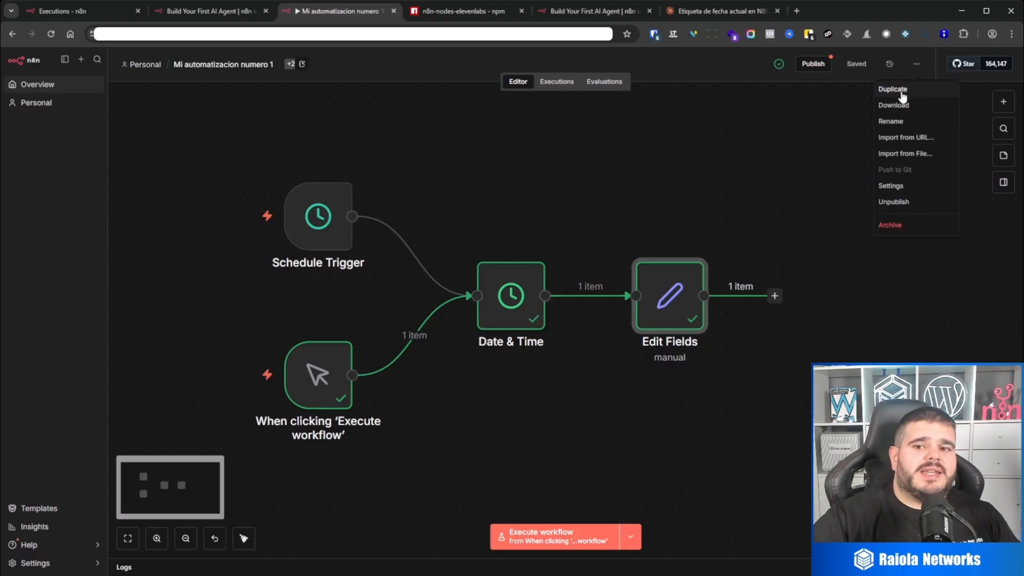
pyautogui.click(902, 91)
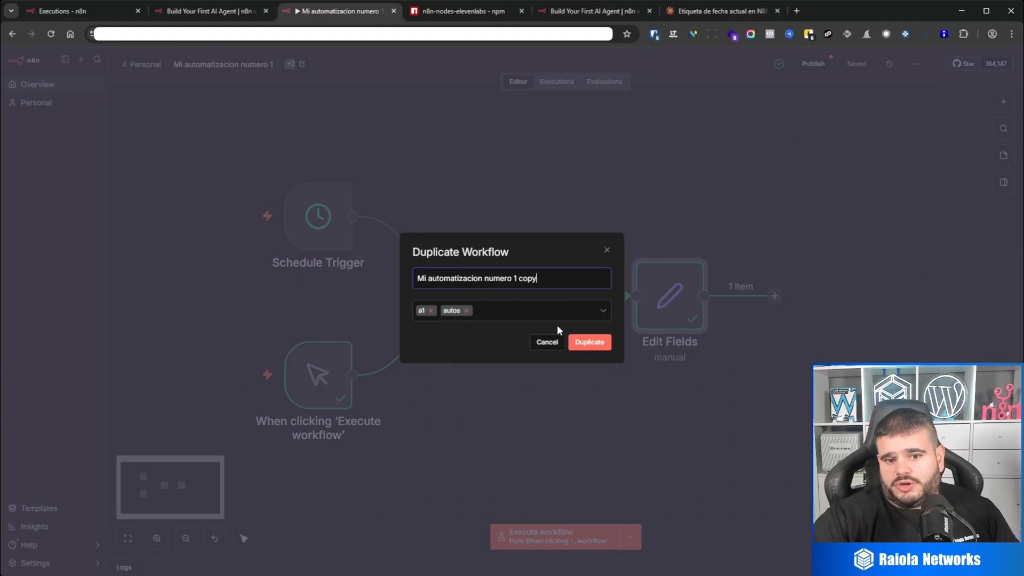
pyautogui.click(590, 346)
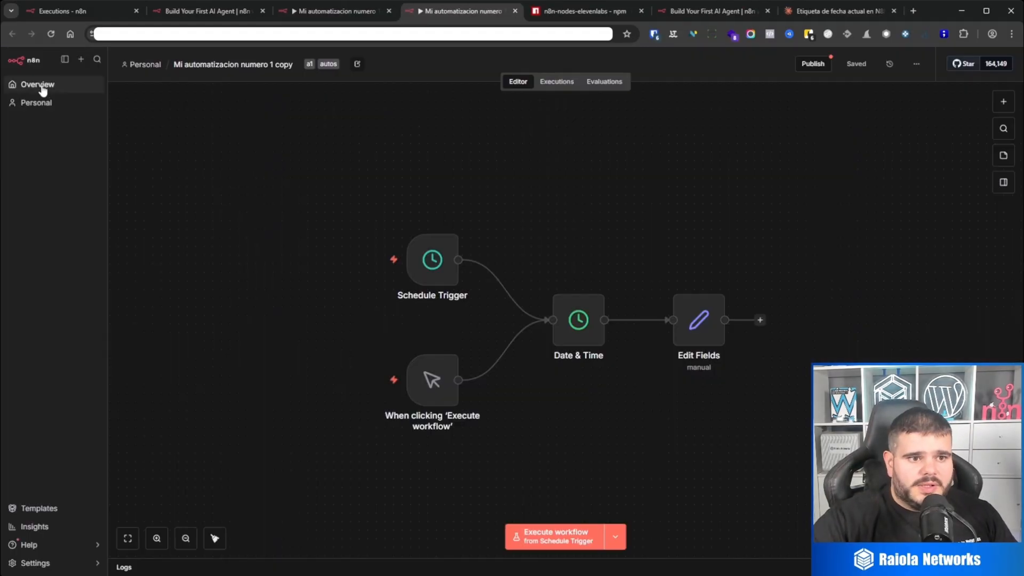
# Open the workflows overview and examine the actions available for the duplicated workflow.
pyautogui.click(12, 84)
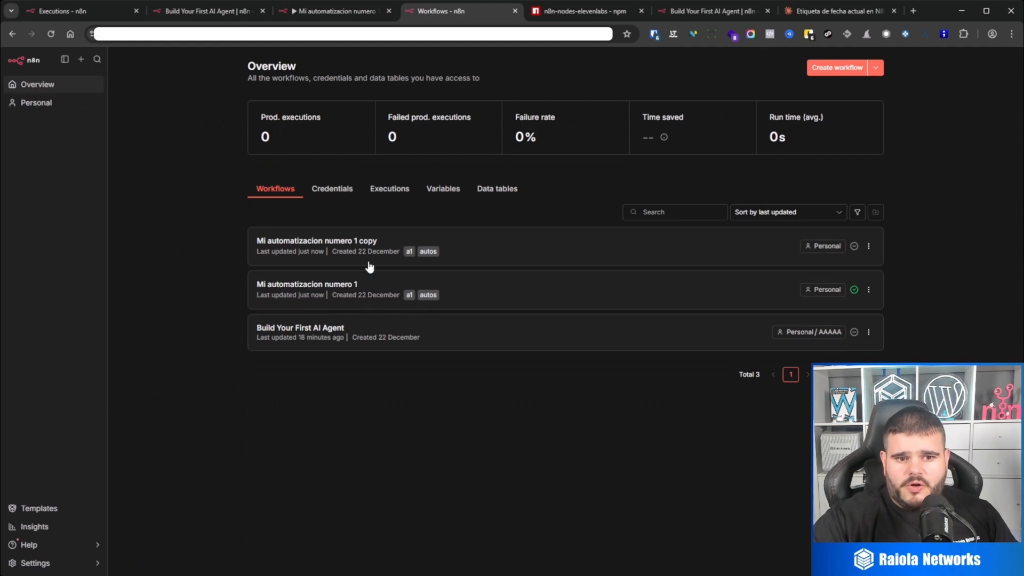
pyautogui.click(358, 13)
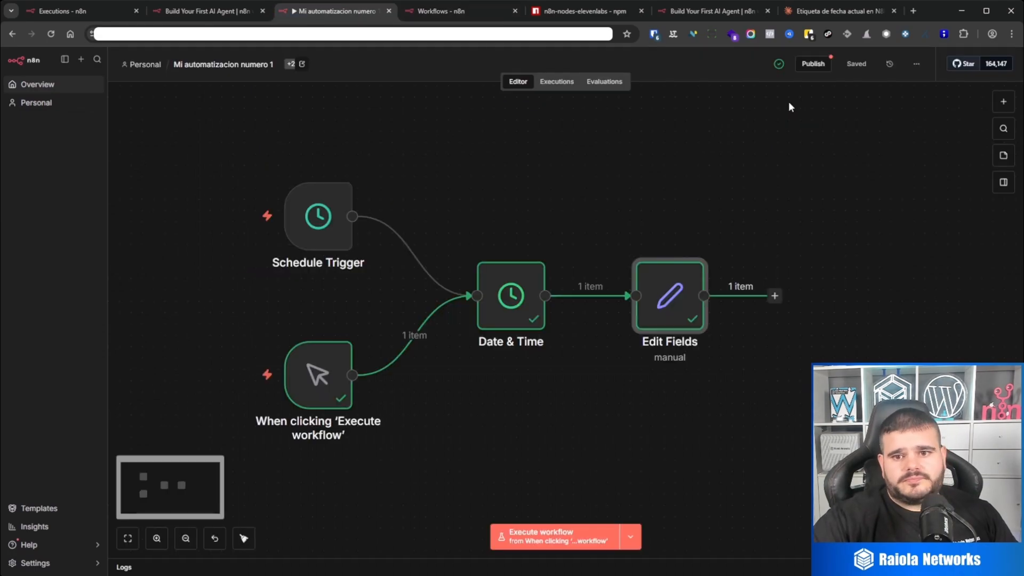
pyautogui.click(916, 64)
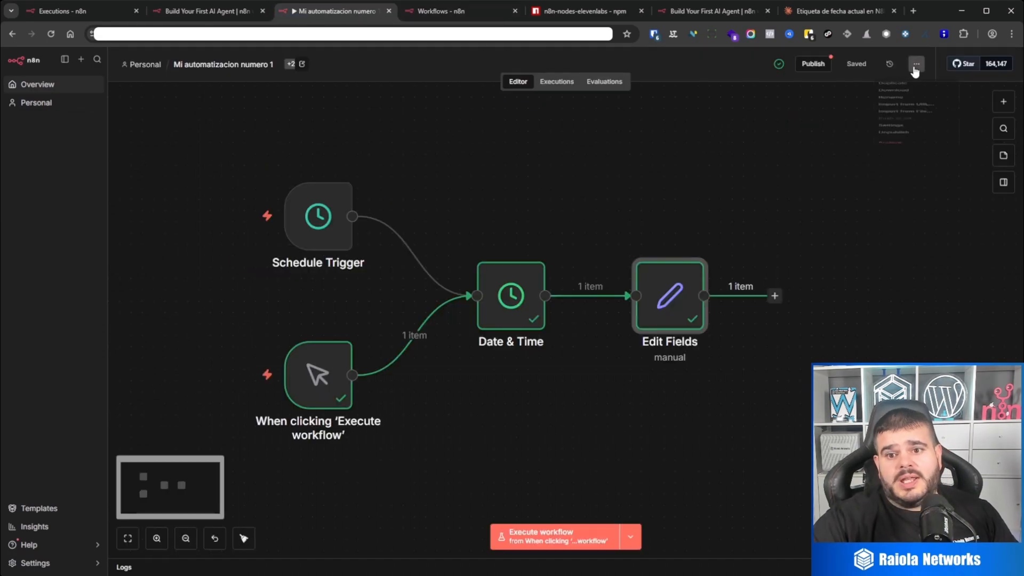
pyautogui.click(427, 13)
pyautogui.click(869, 247)
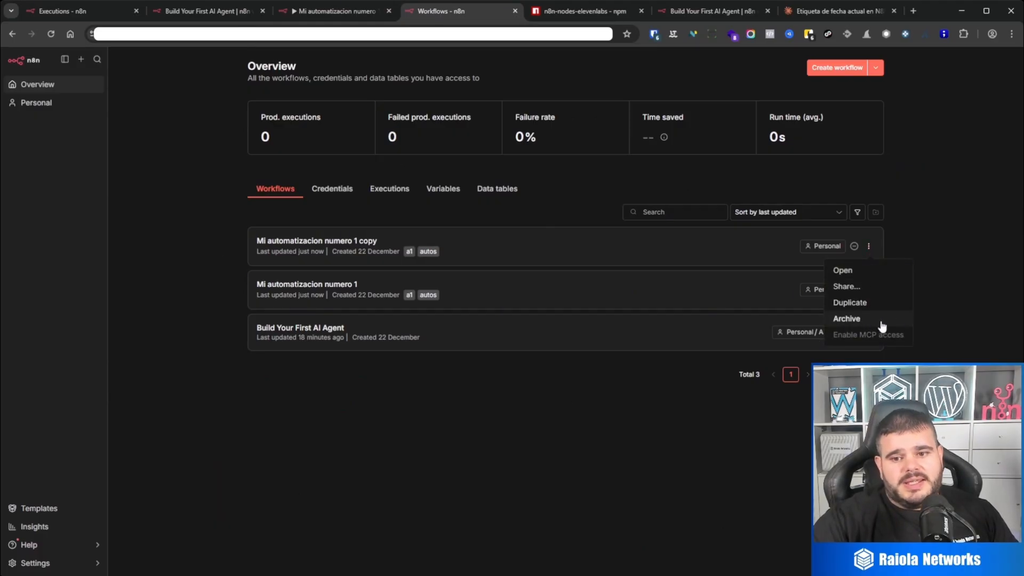
pyautogui.click(938, 267)
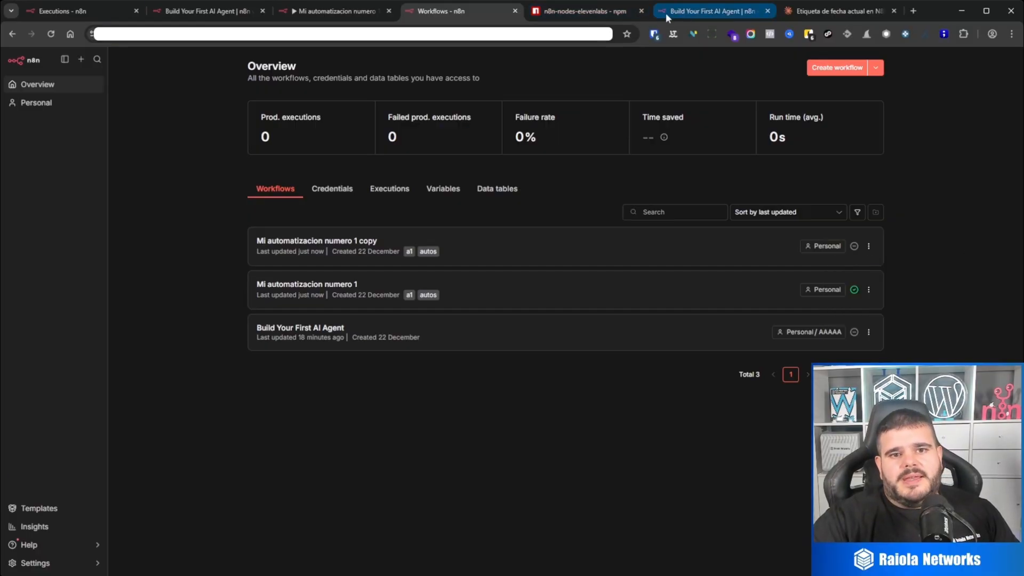
# Return to the original Mi automatizacion numero 1 workflow and download it as a file.
pyautogui.click(336, 11)
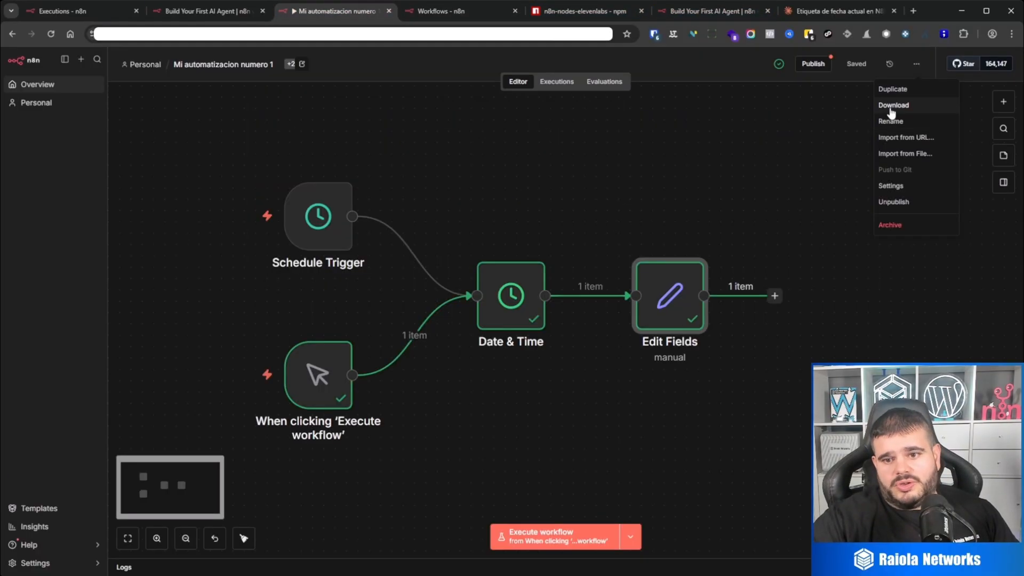
pyautogui.click(891, 106)
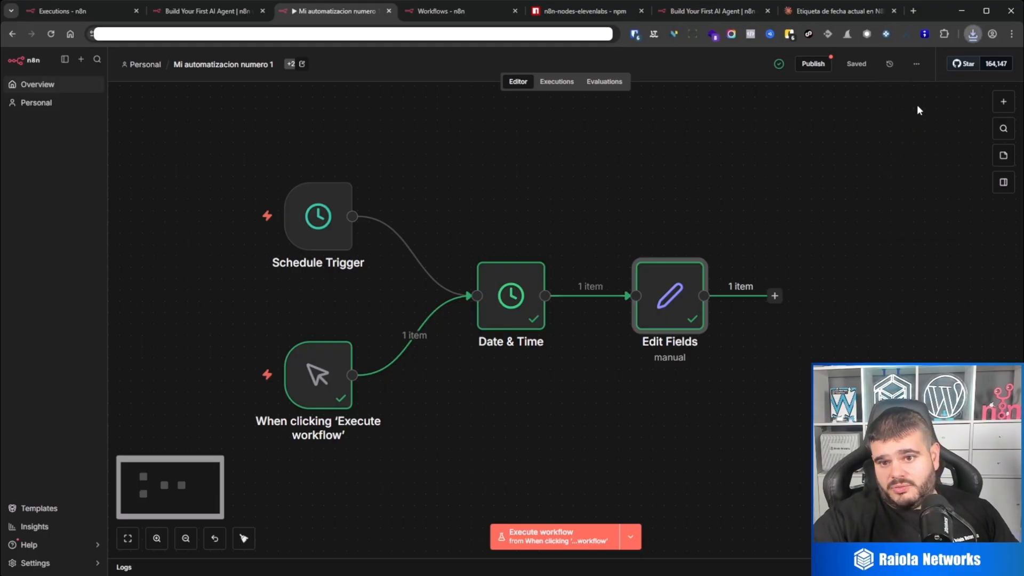
# Open the workflow name for editing and cancel the rename.
pyautogui.click(911, 162)
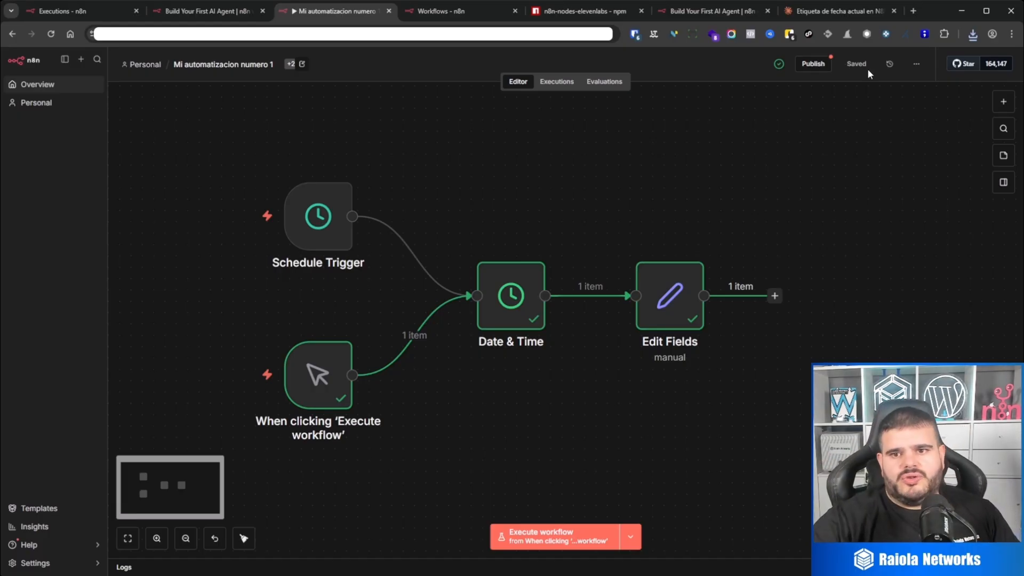
pyautogui.click(913, 64)
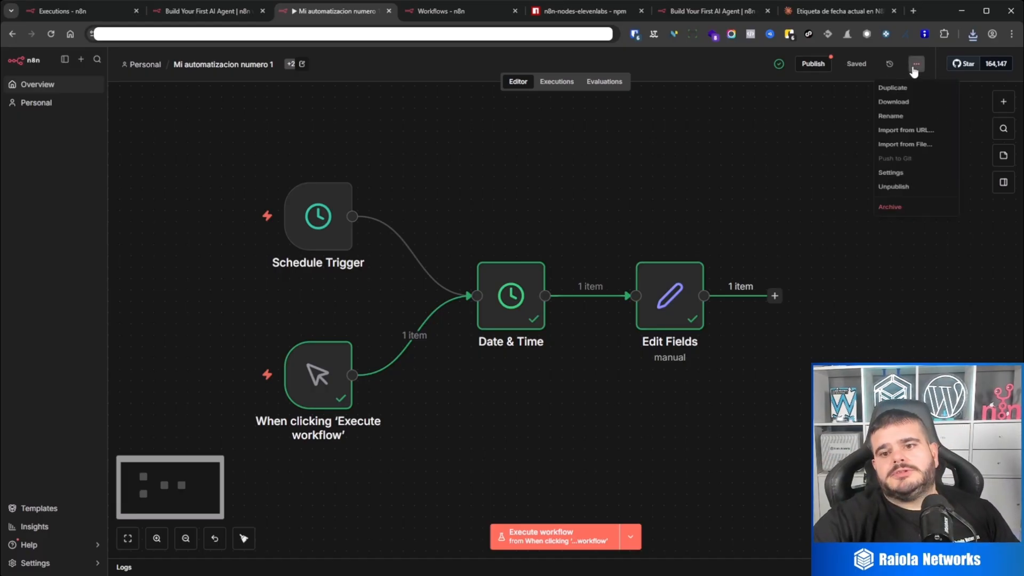
pyautogui.click(907, 123)
pyautogui.click(256, 95)
pyautogui.click(232, 64)
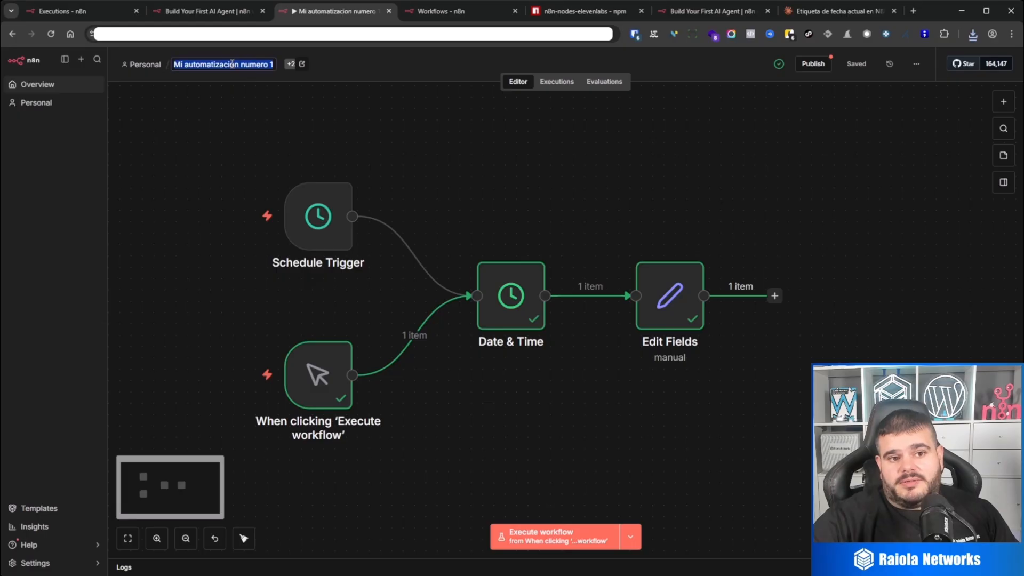
pyautogui.click(391, 63)
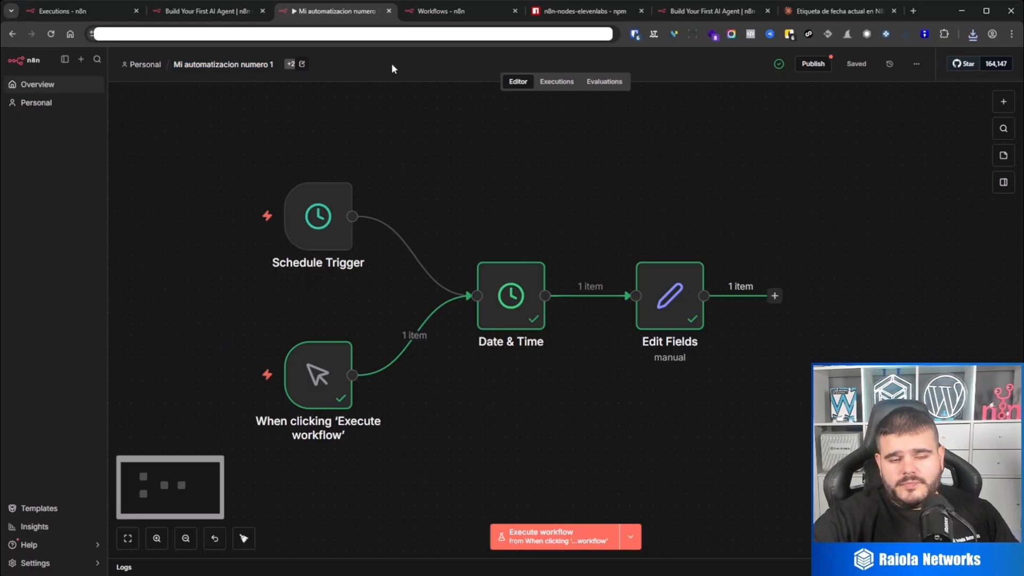
# Open the workflow's import from URL and import from file dialogs, closing each without importing anything.
pyautogui.click(917, 64)
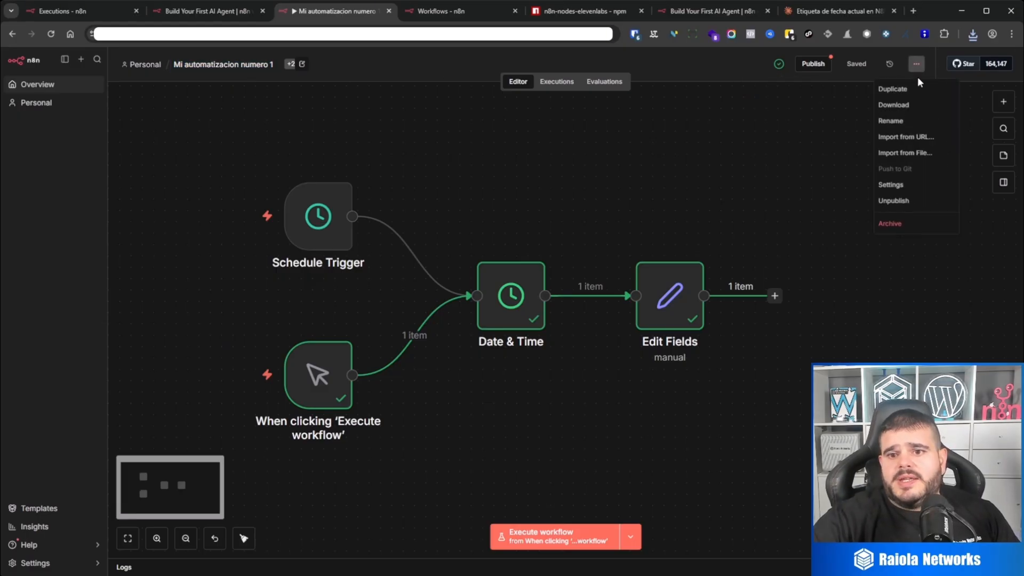
pyautogui.click(917, 139)
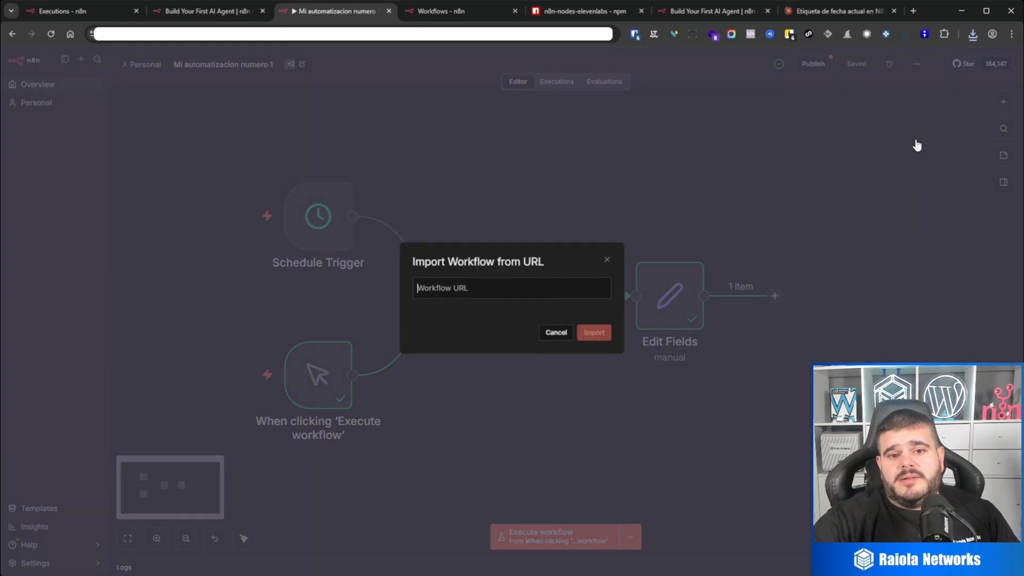
pyautogui.click(608, 262)
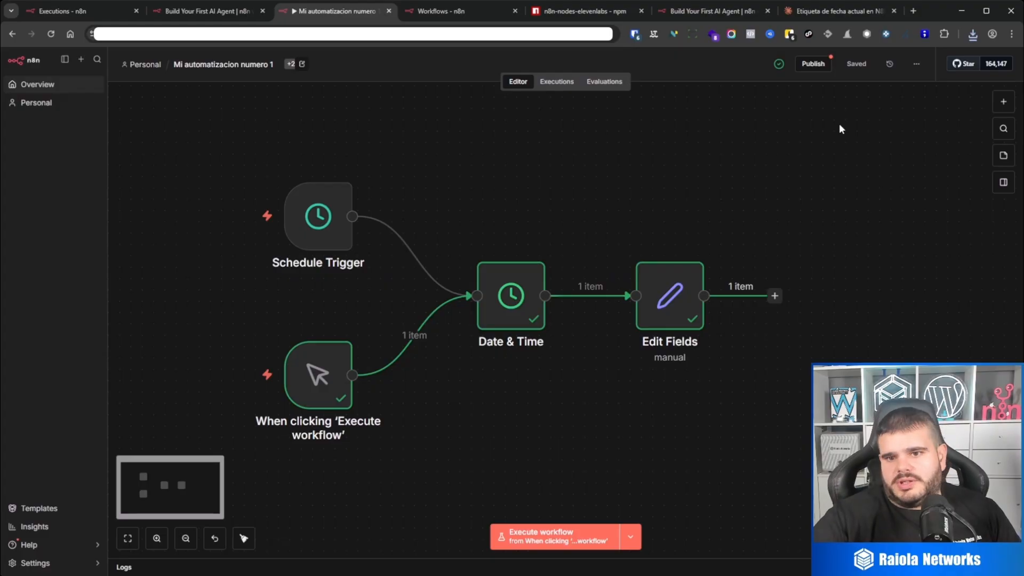
pyautogui.click(916, 66)
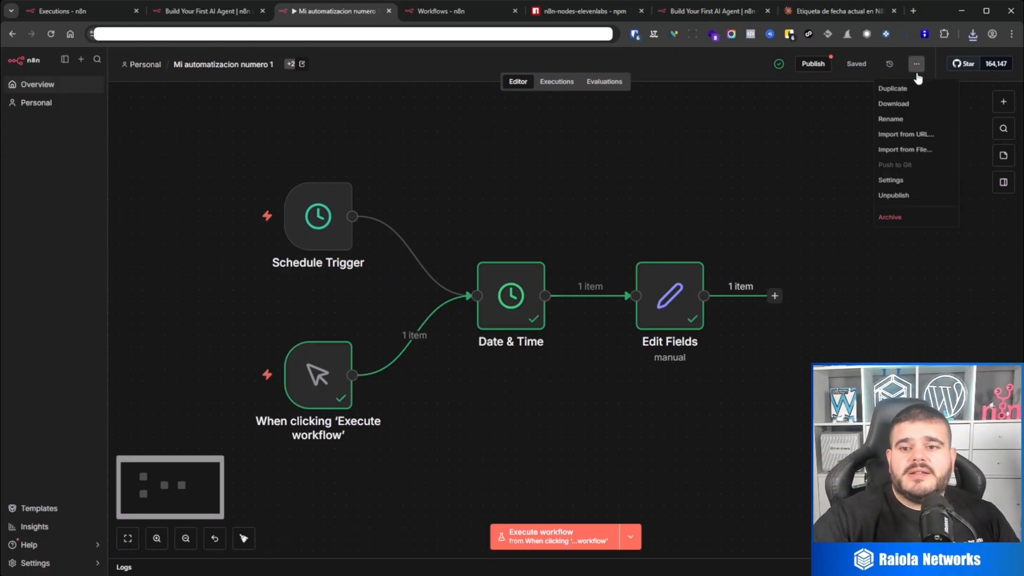
pyautogui.click(922, 147)
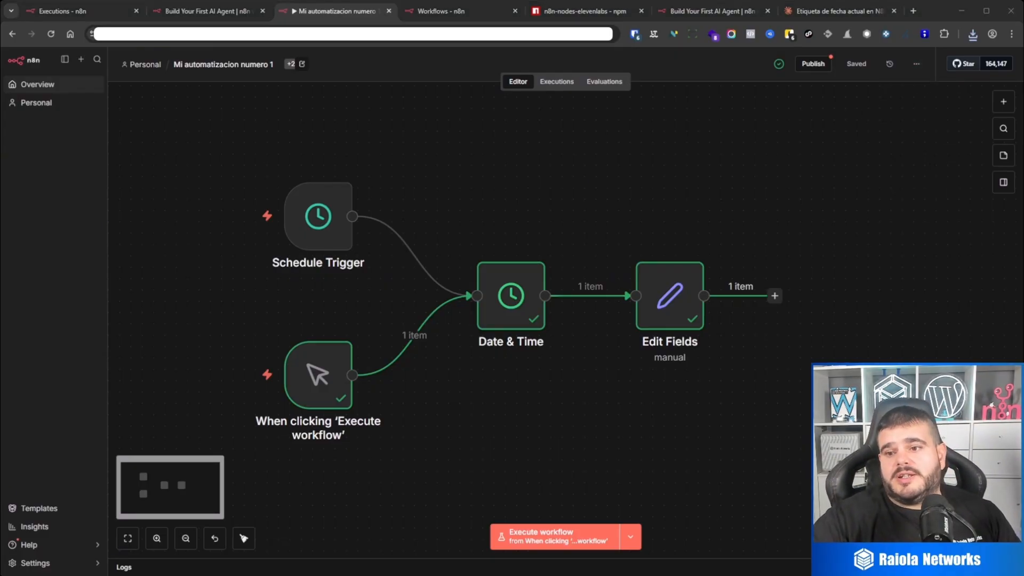
pyautogui.click(628, 13)
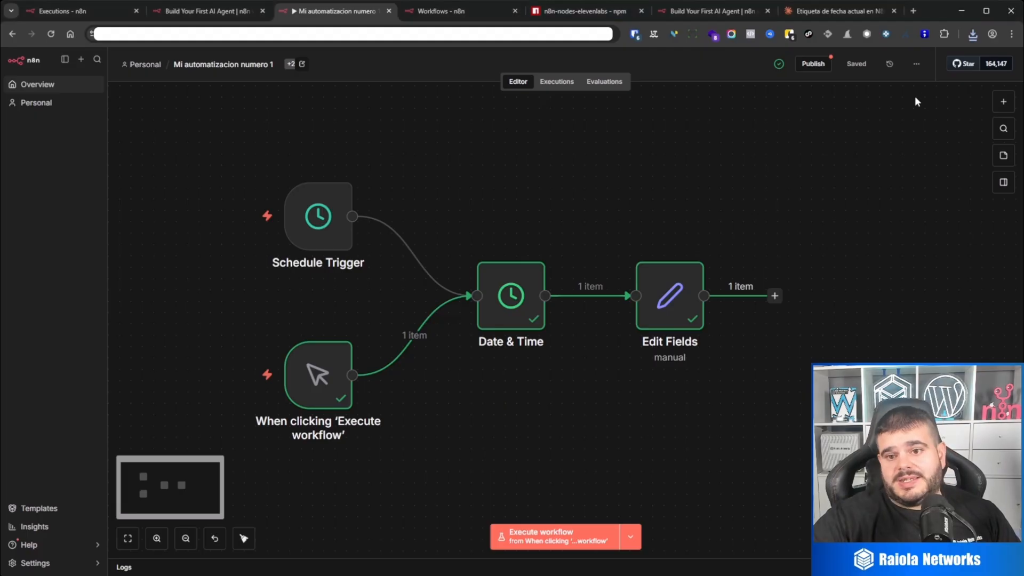
# Publish the current version of the workflow under its suggested version name.
pyautogui.click(916, 64)
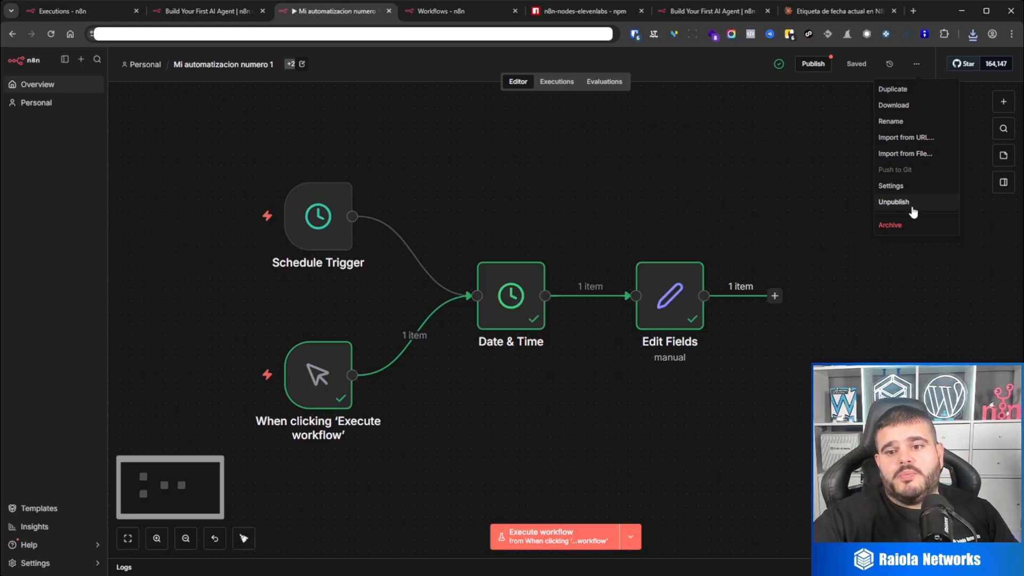
pyautogui.click(813, 64)
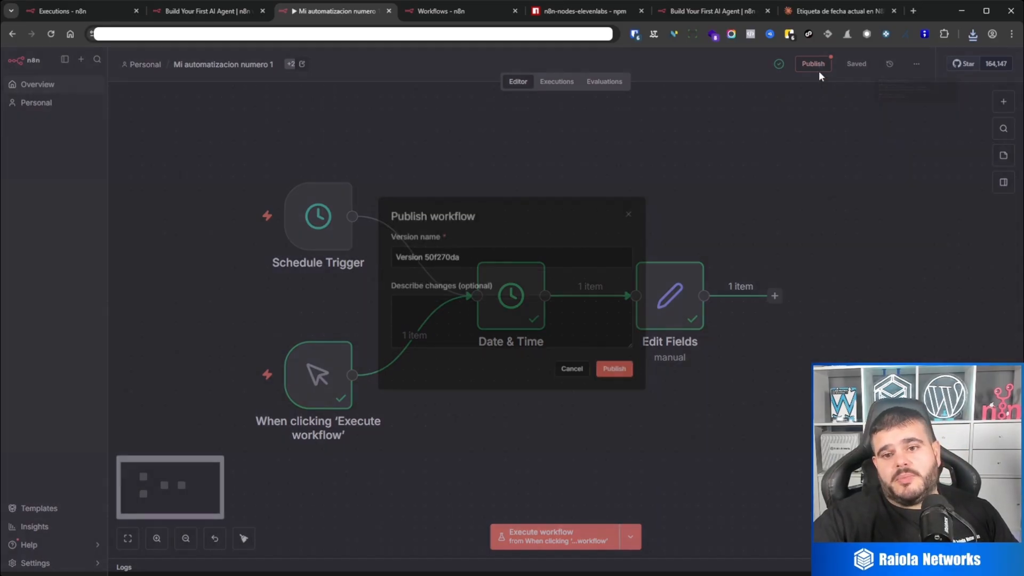
pyautogui.click(614, 374)
# Open the settings of the workflow and check which error workflows can be chosen.
pyautogui.click(917, 63)
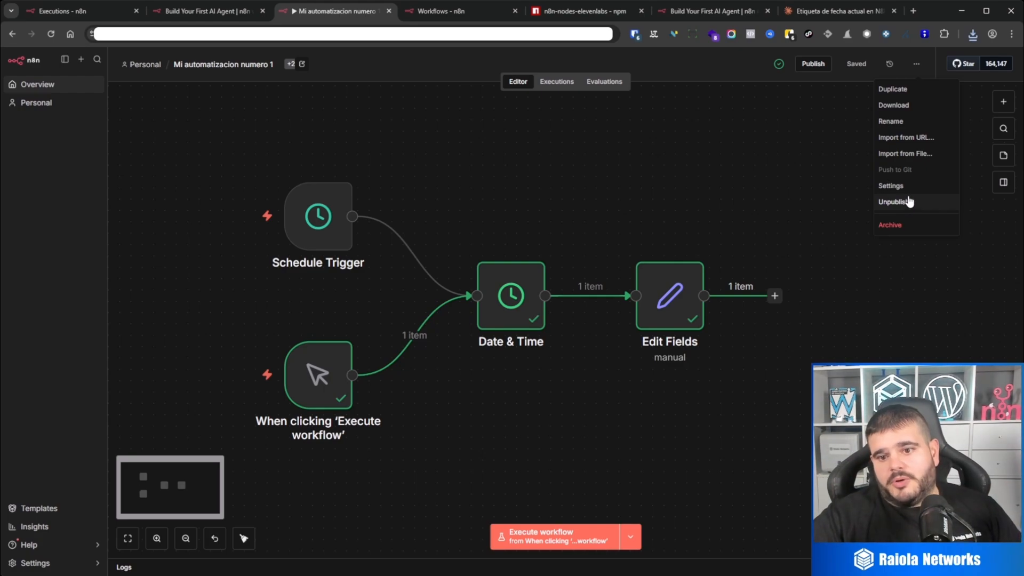
pyautogui.click(892, 187)
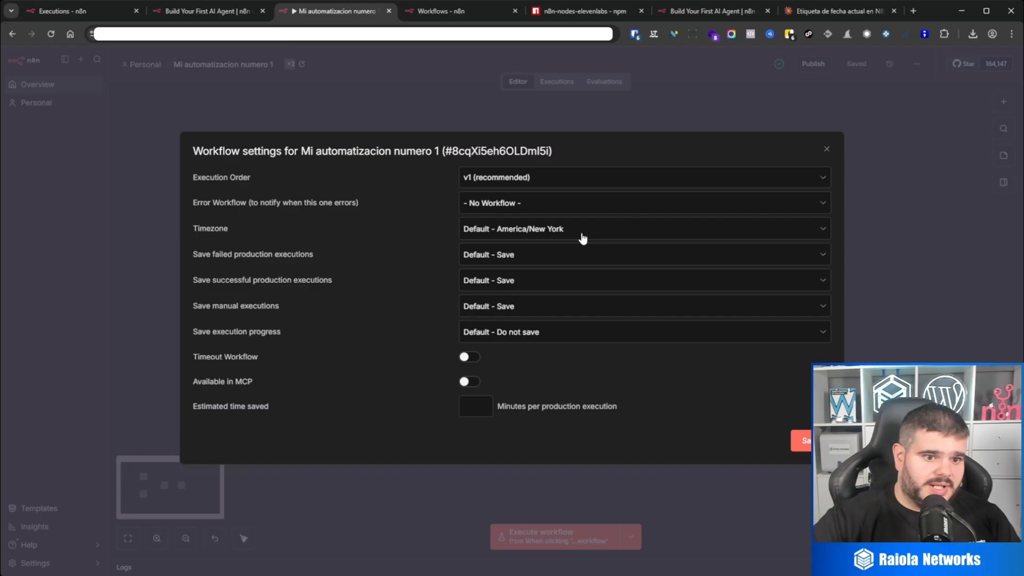
pyautogui.click(520, 211)
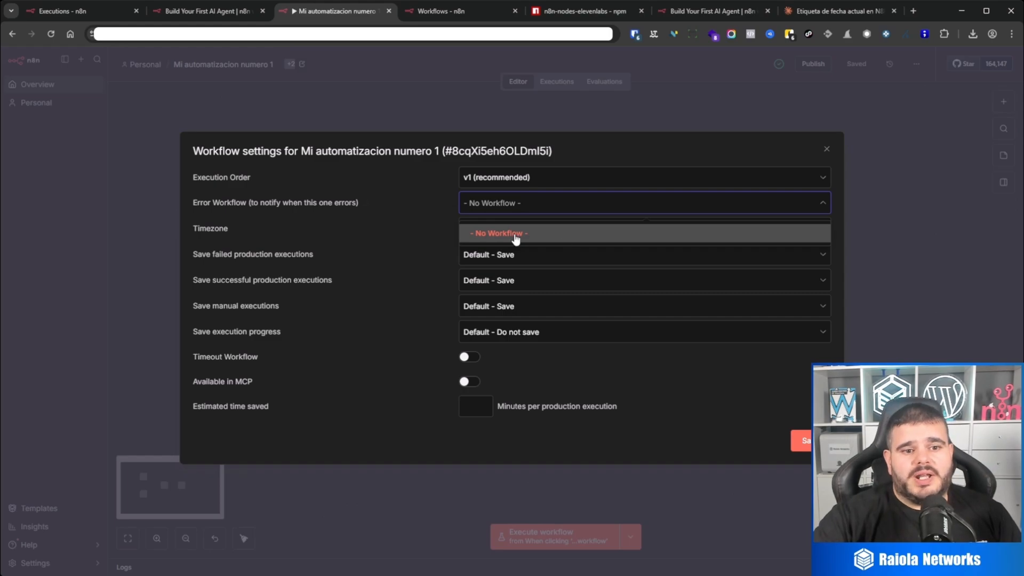
pyautogui.click(381, 236)
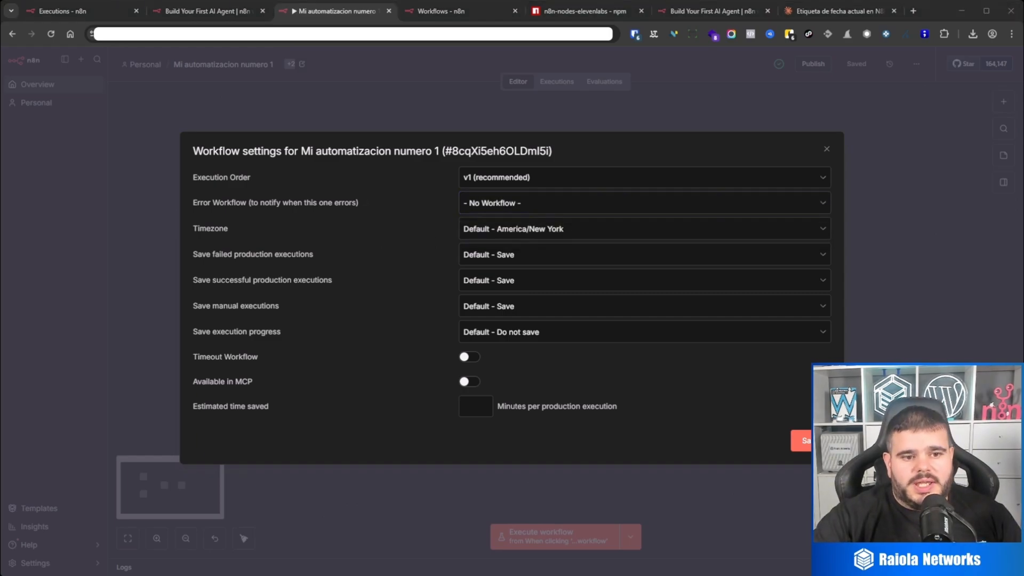
# Set the workflow's timezone to Europe/Madrid and save the workflow settings.
pyautogui.click(542, 231)
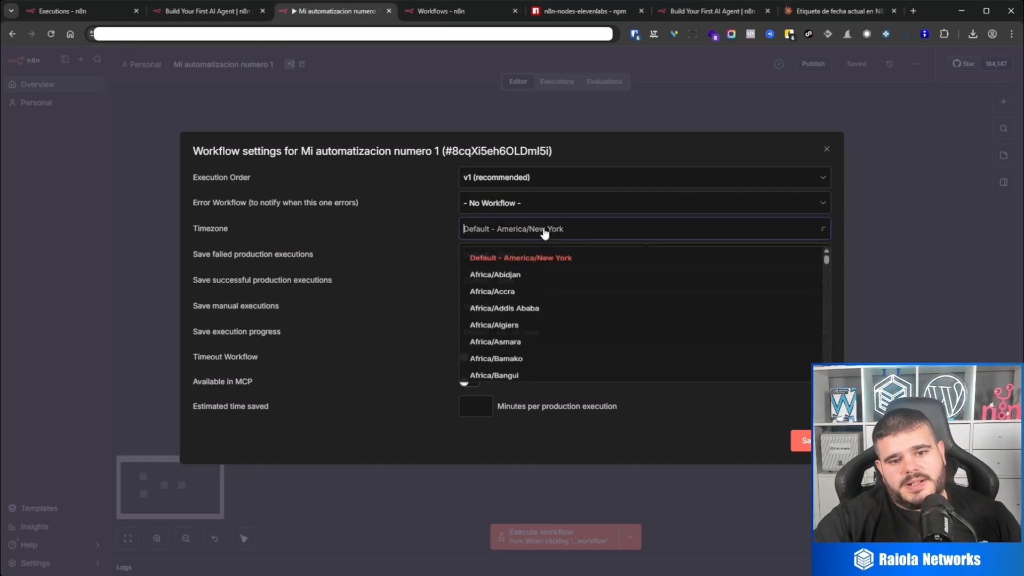
pyautogui.scroll(-3, 564, 332)
pyautogui.scroll(-5, 561, 335)
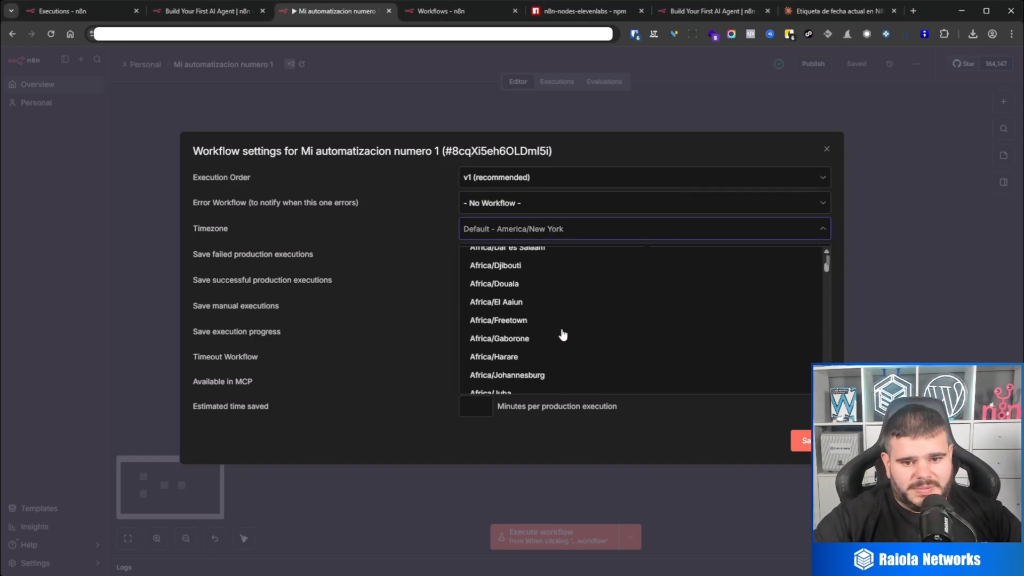
pyautogui.write('Madrid')
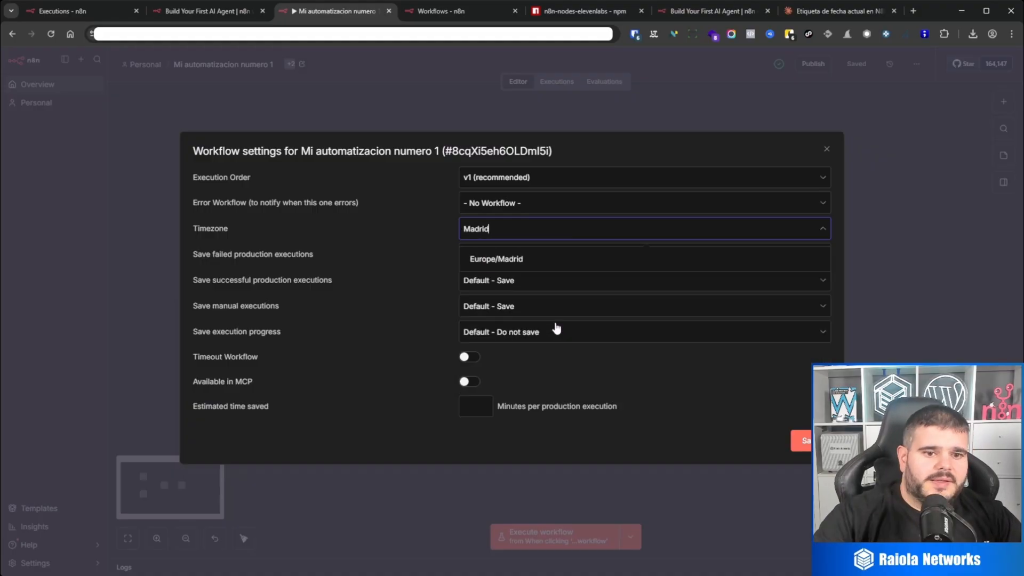
pyautogui.click(534, 259)
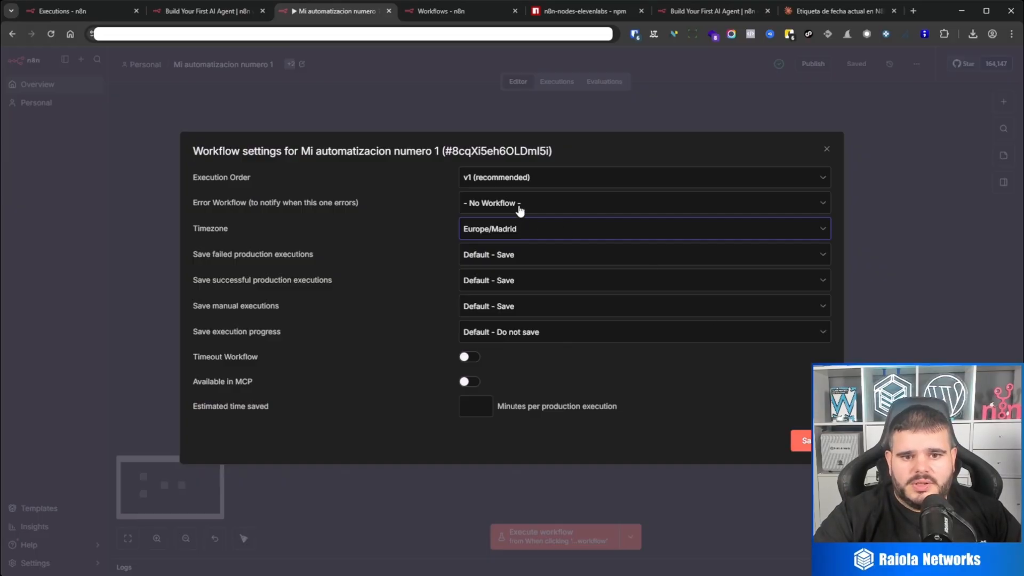
pyautogui.click(539, 235)
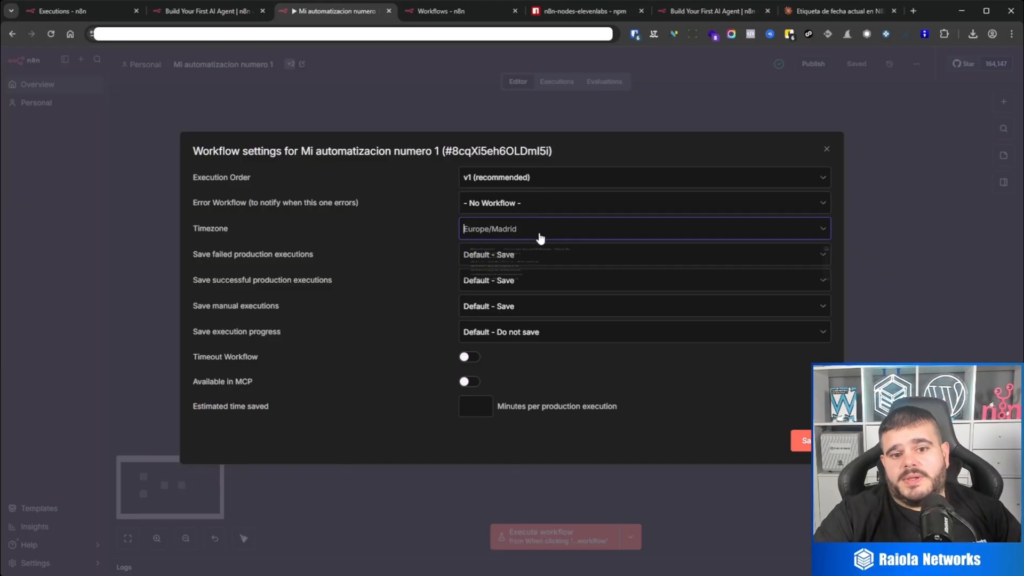
pyautogui.click(539, 235)
pyautogui.click(802, 441)
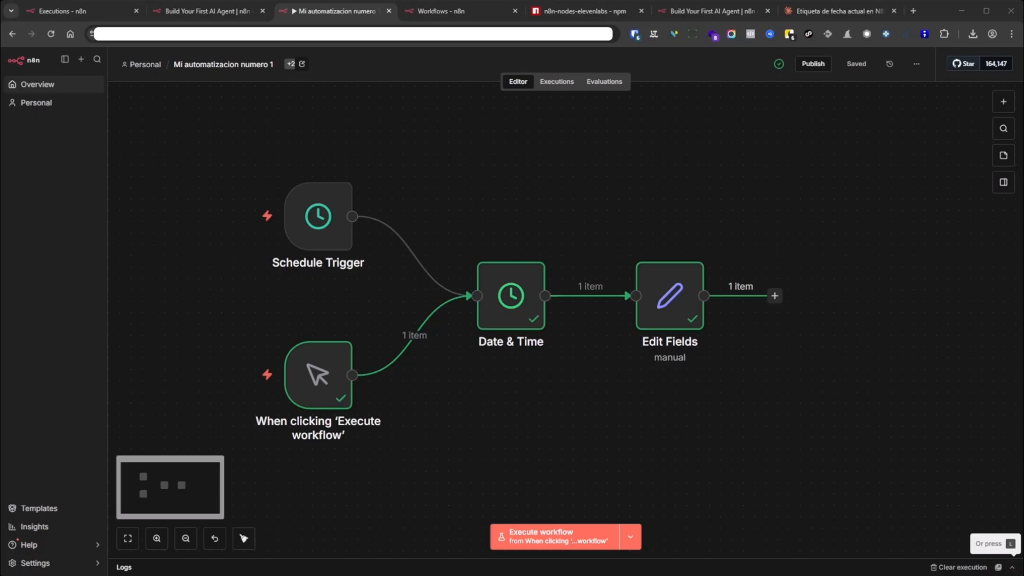
# Expand the execution logs, reduce their height to show more of the canvas, and execute the workflow twice.
pyautogui.click(1012, 567)
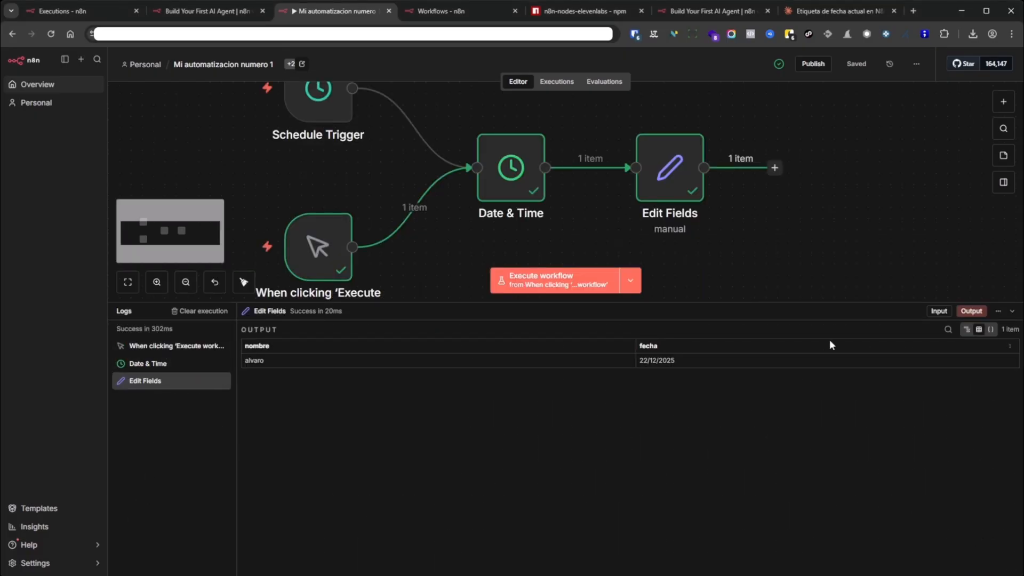
pyautogui.moveTo(789, 303); pyautogui.dragTo(783, 376)
pyautogui.click(558, 363)
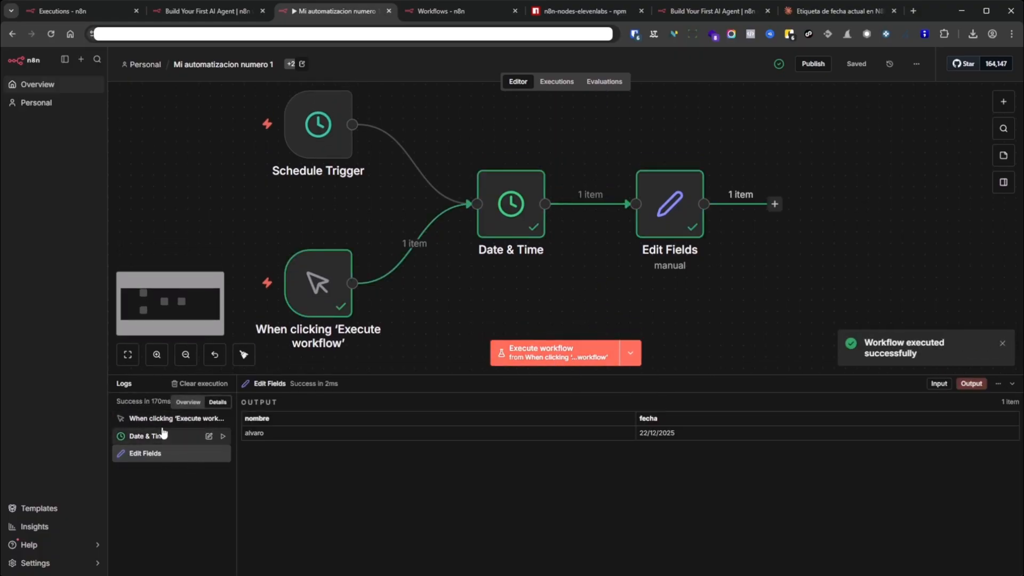
pyautogui.click(566, 361)
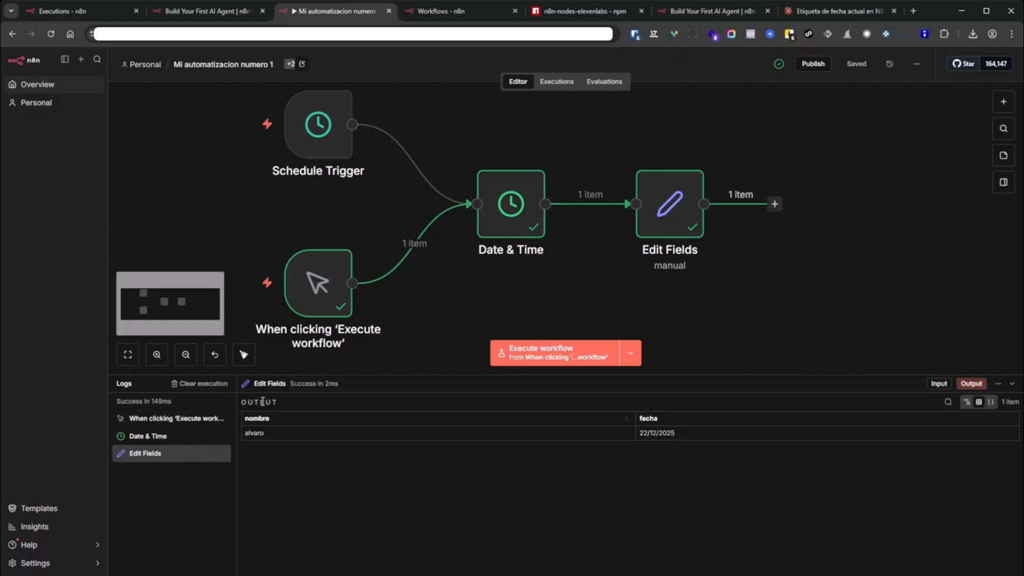
# Examine the logged results of the manual trigger and Date & Time nodes, including the latter's input beside its output.
pyautogui.click(163, 436)
pyautogui.click(174, 420)
pyautogui.click(162, 436)
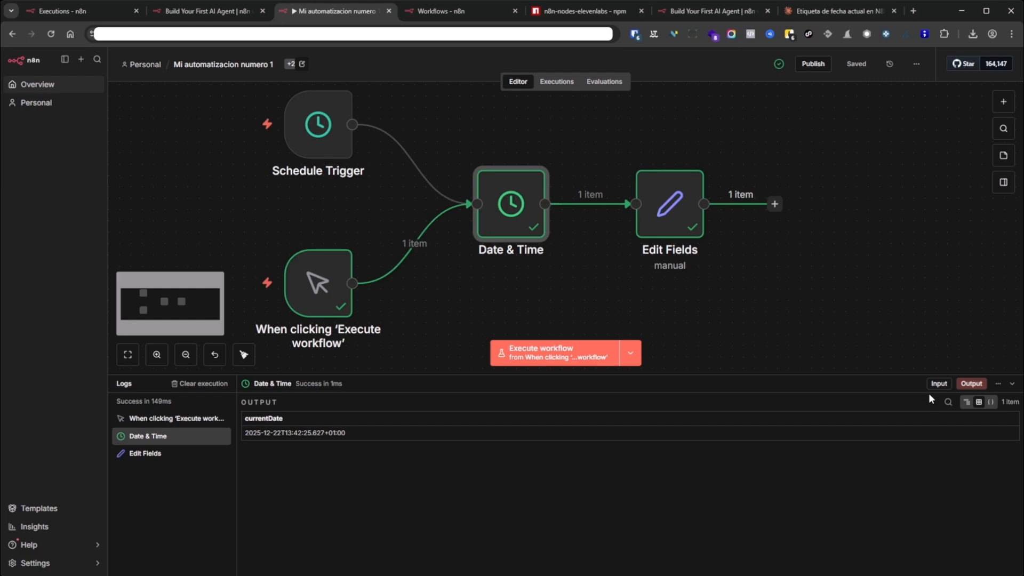
pyautogui.click(939, 384)
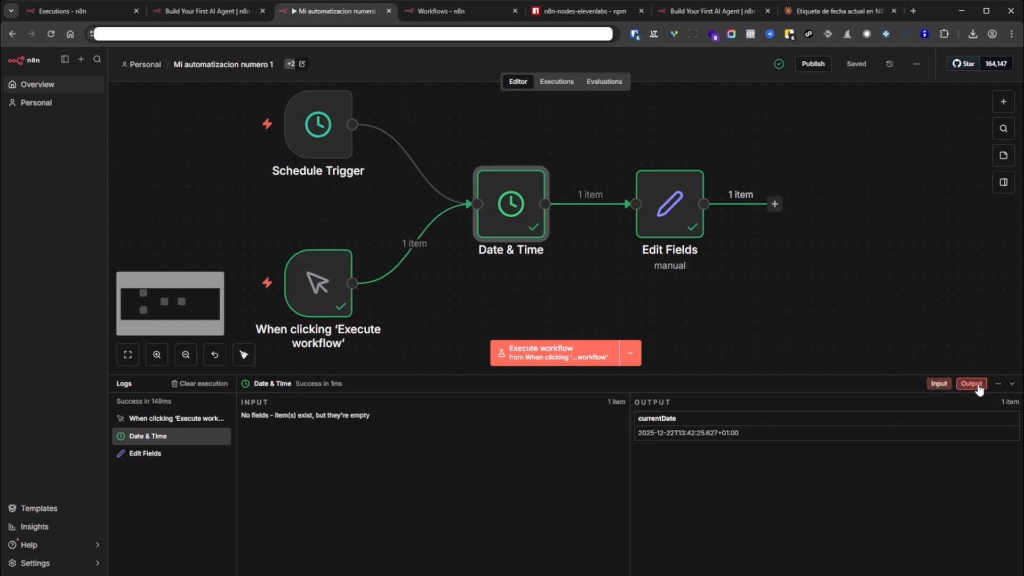
pyautogui.click(940, 385)
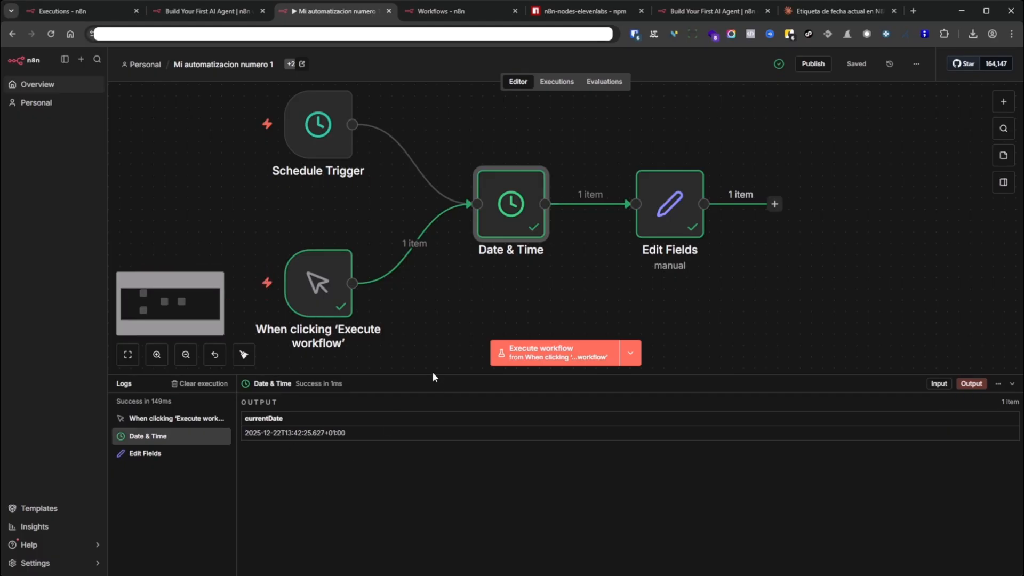
# Shrink the logs area further, clear the execution data, and execute the workflow again.
pyautogui.moveTo(433, 376); pyautogui.dragTo(432, 416)
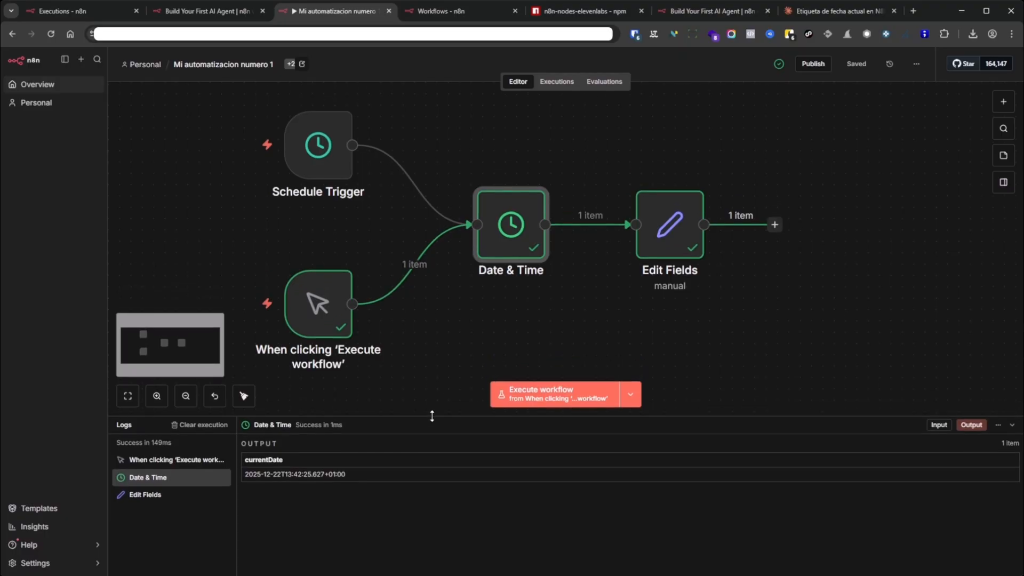
pyautogui.click(198, 426)
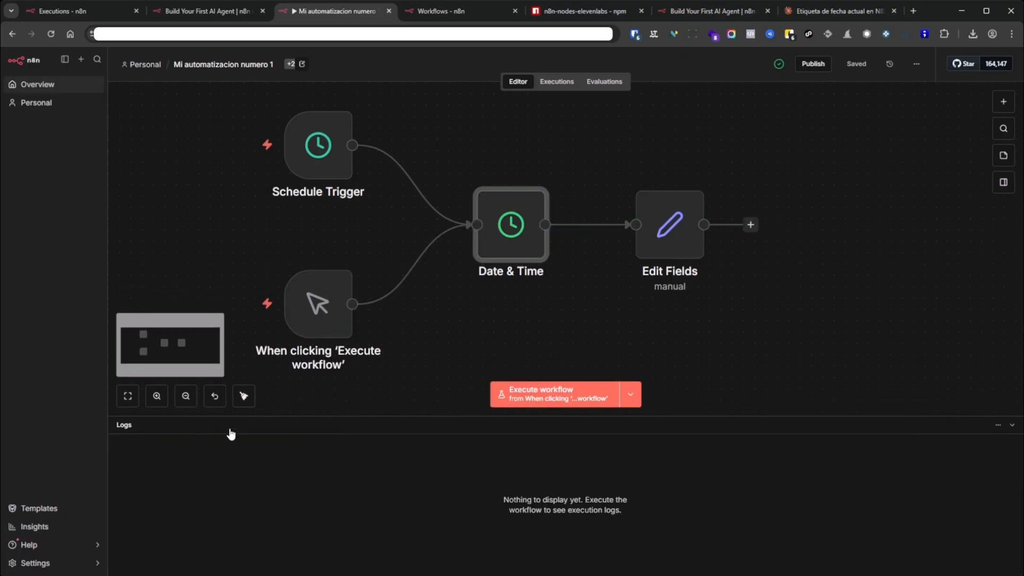
pyautogui.click(587, 400)
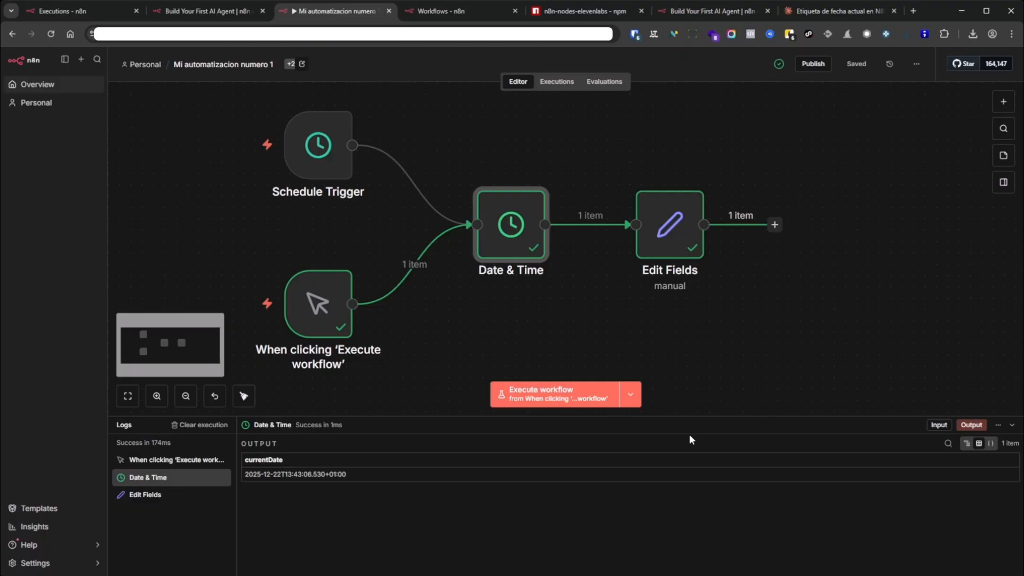
# Fit the whole workflow in the canvas view and examine its layout by panning and zooming in and out.
pyautogui.click(127, 397)
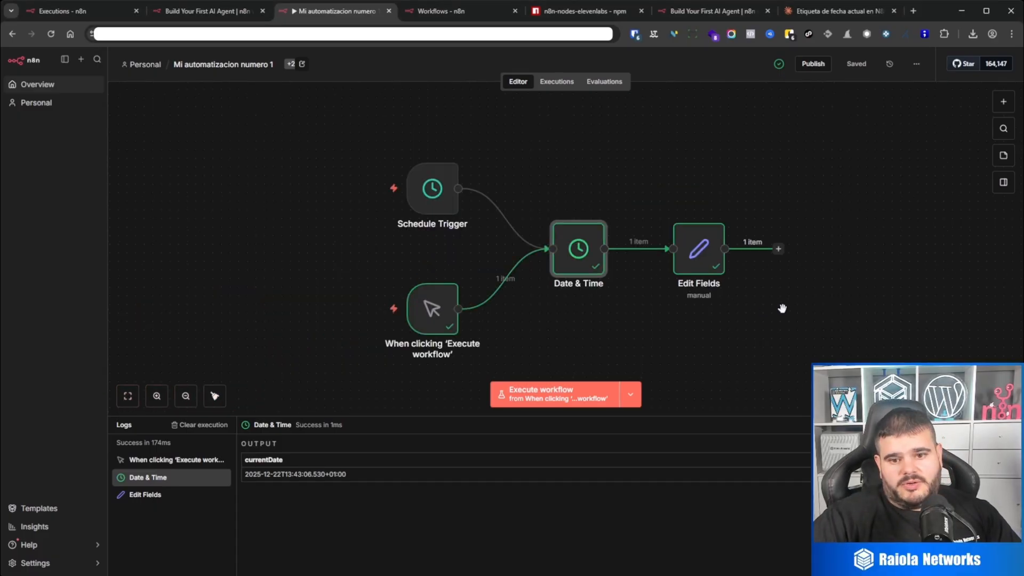
pyautogui.moveTo(782, 309); pyautogui.dragTo(656, 302)
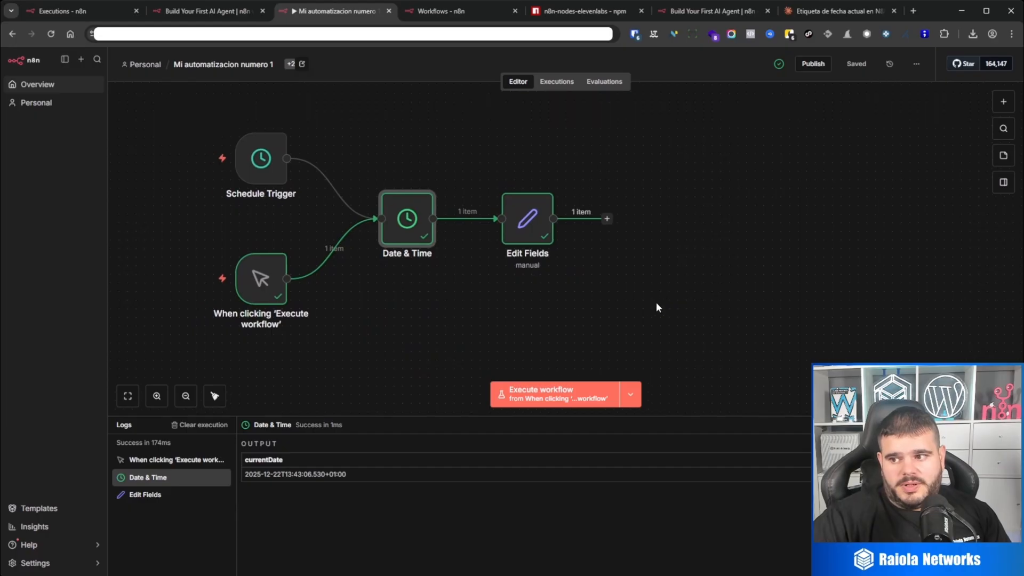
pyautogui.click(157, 404)
pyautogui.click(185, 397)
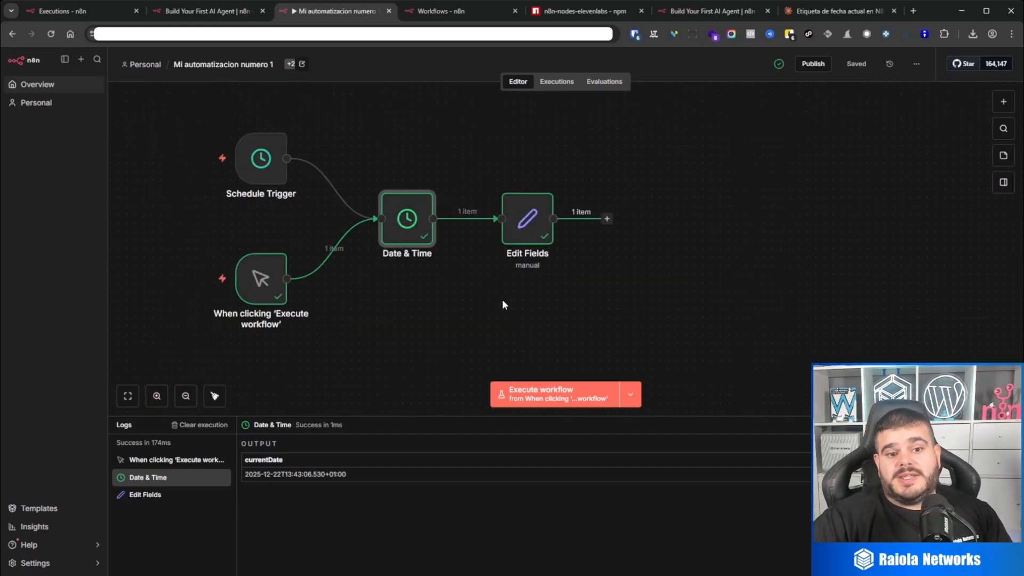
pyautogui.scroll(4, 471, 310)
pyautogui.scroll(-4, 471, 310)
pyautogui.scroll(6, 470, 310)
pyautogui.scroll(-6, 471, 310)
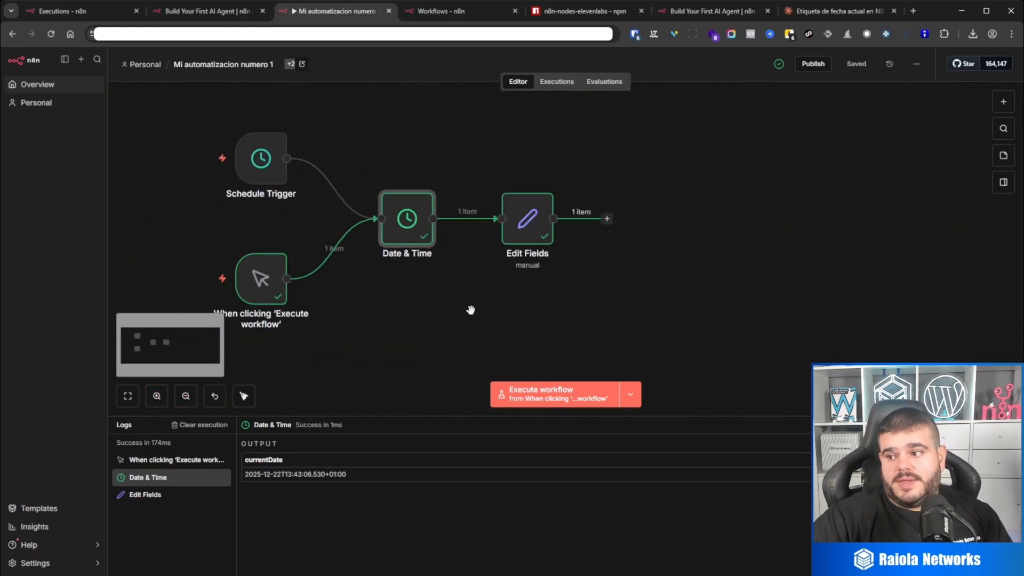
# Reset the canvas zoom and tidy up the arrangement of the workflow's nodes.
pyautogui.scroll(-3, 470, 310)
pyautogui.scroll(2, 471, 310)
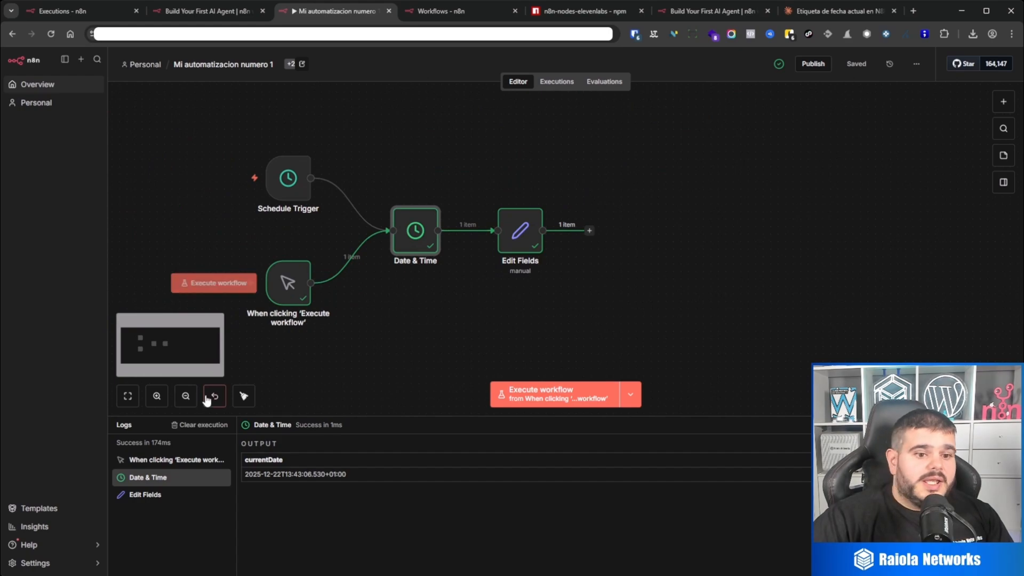
pyautogui.click(222, 401)
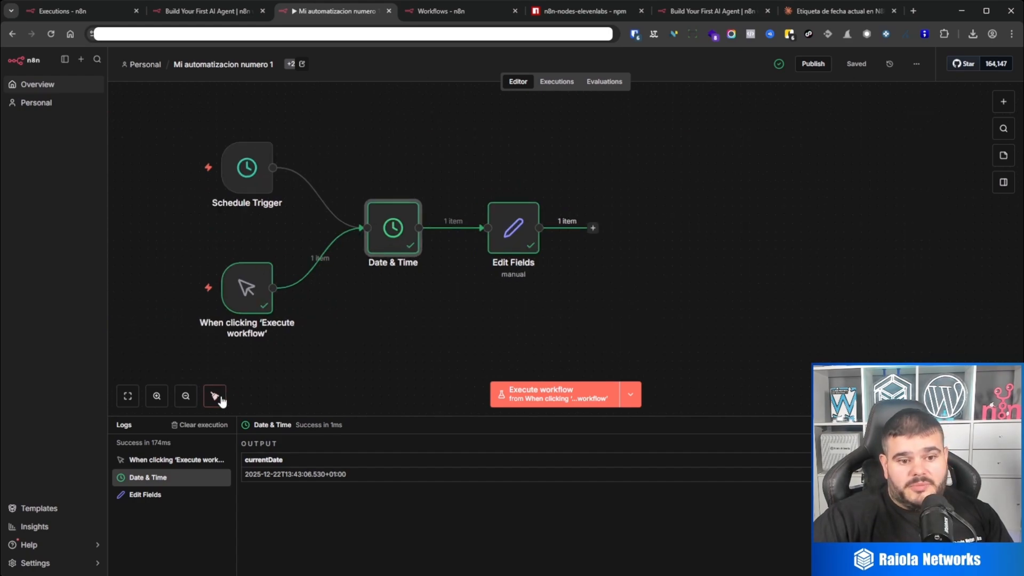
pyautogui.click(216, 405)
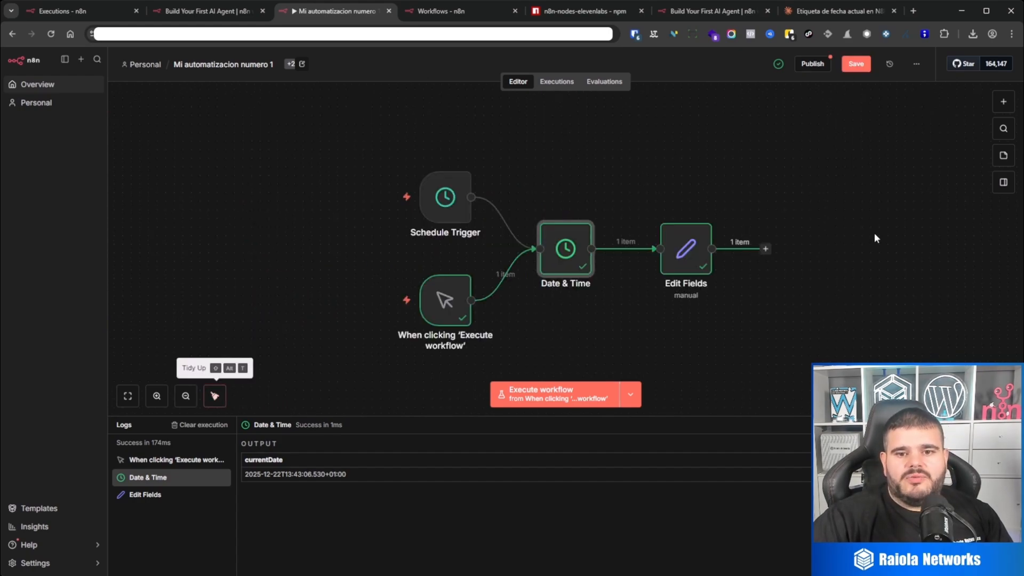
# Add an AI Agent node from the AI nodes to the canvas and return to the workflow without changing its parameters.
pyautogui.click(1004, 102)
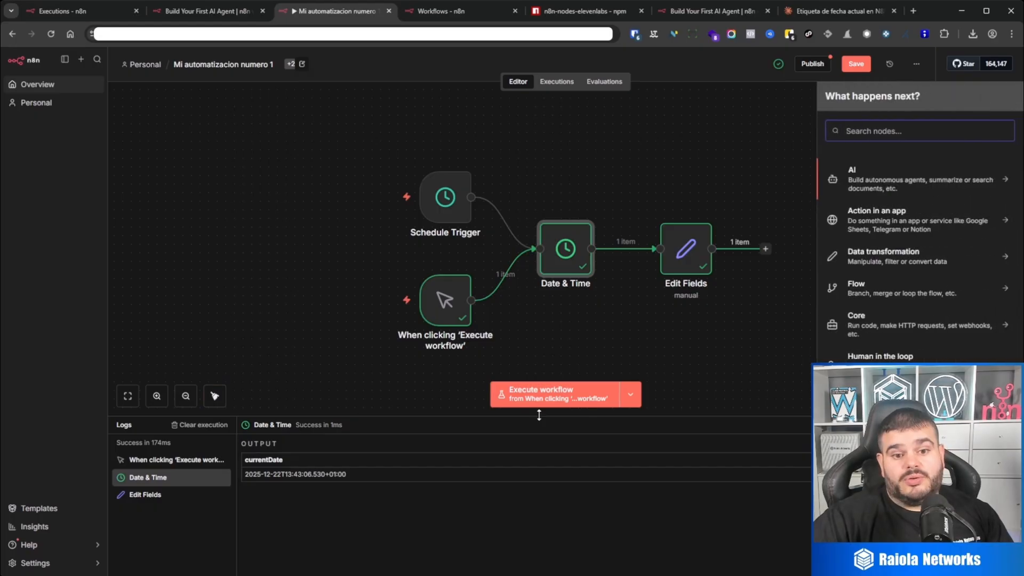
pyautogui.click(906, 171)
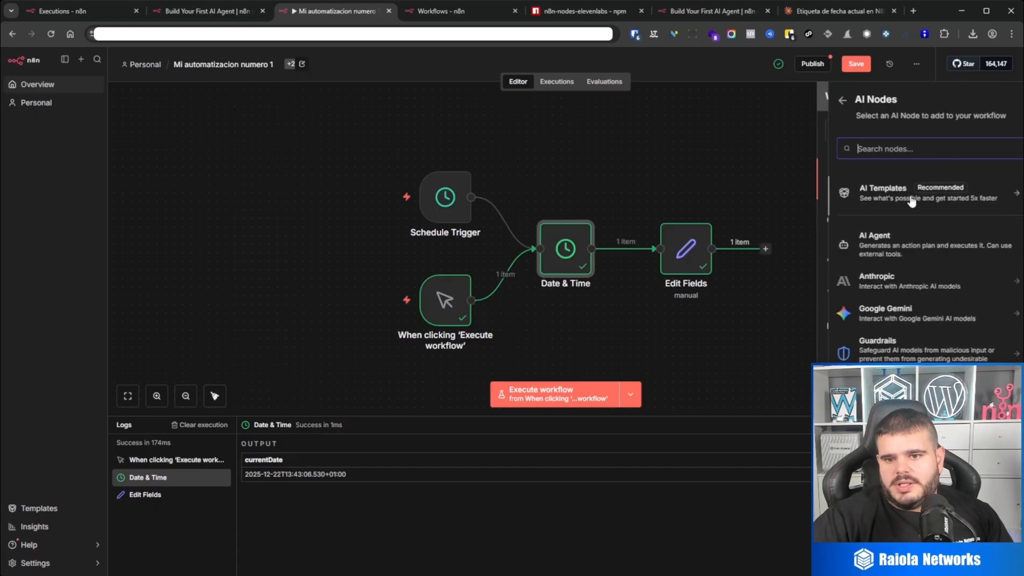
pyautogui.click(881, 239)
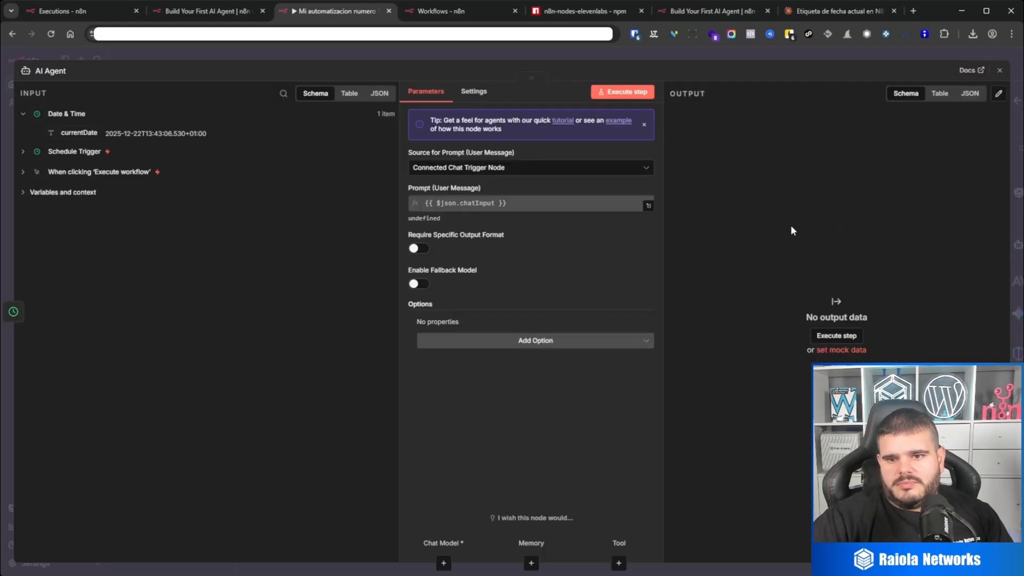
pyautogui.click(737, 56)
pyautogui.click(683, 318)
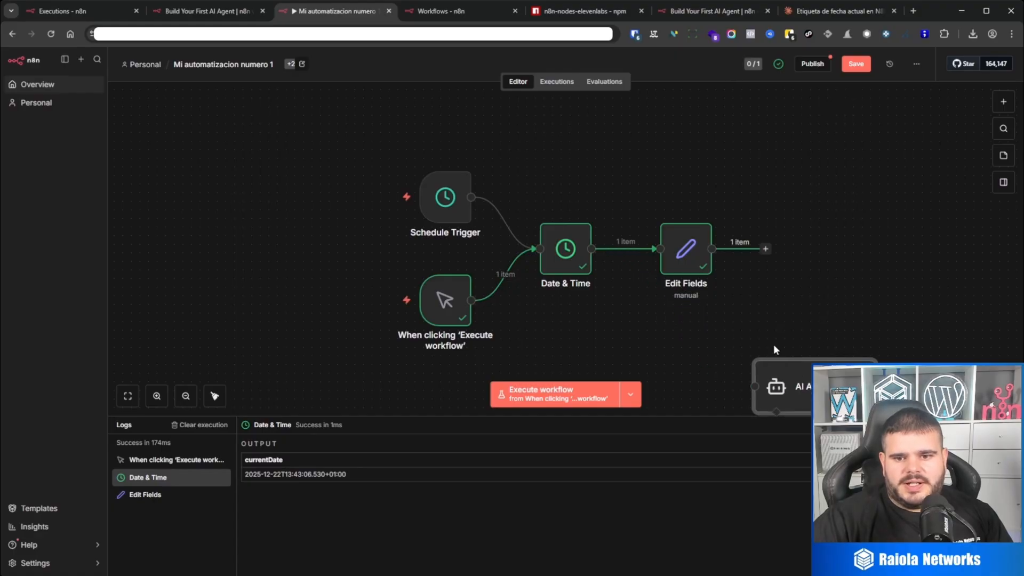
# Tidy up the node layout to include the AI Agent and save the workflow.
pyautogui.scroll(-3, 773, 344)
pyautogui.click(221, 400)
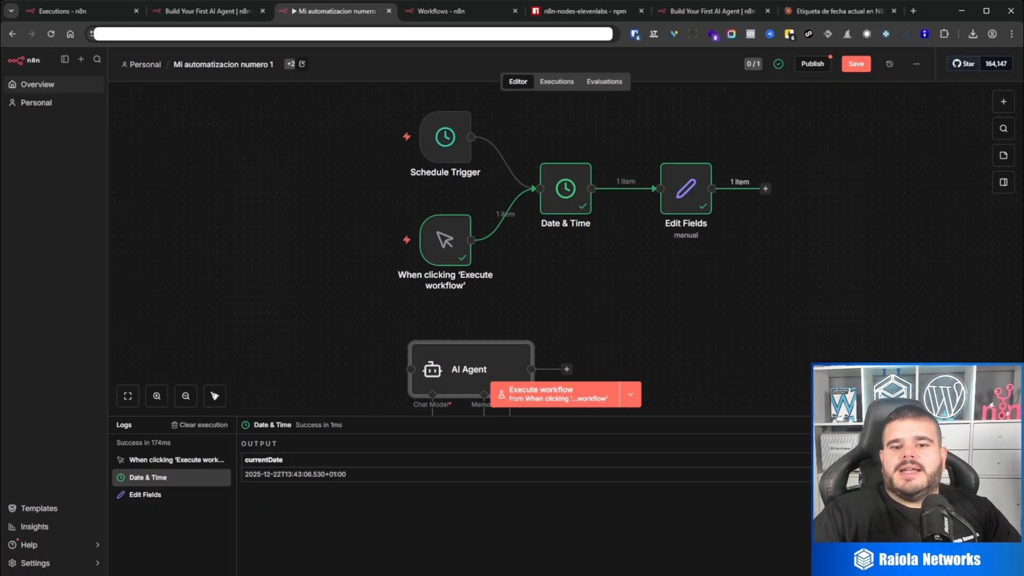
pyautogui.click(855, 64)
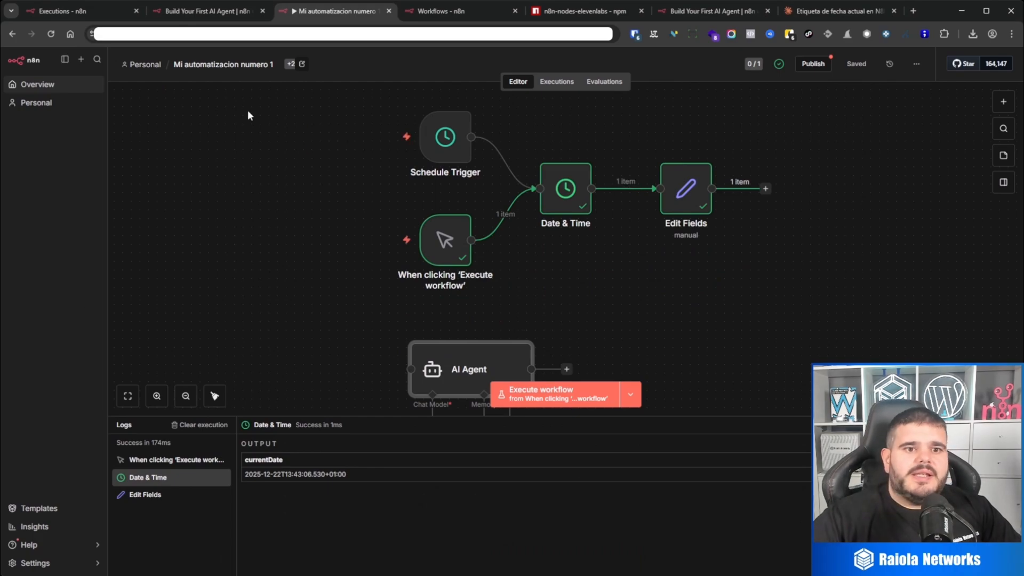
# Go to the workflows overview and archive the workflow "Mi automatizacion numero 1 copy".
pyautogui.click(918, 65)
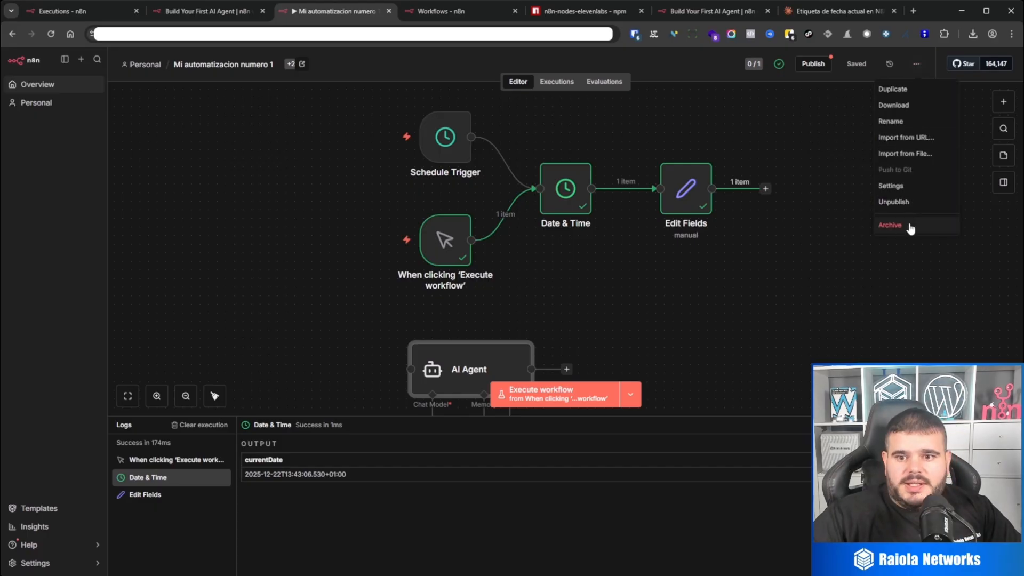
pyautogui.click(63, 85)
pyautogui.click(869, 246)
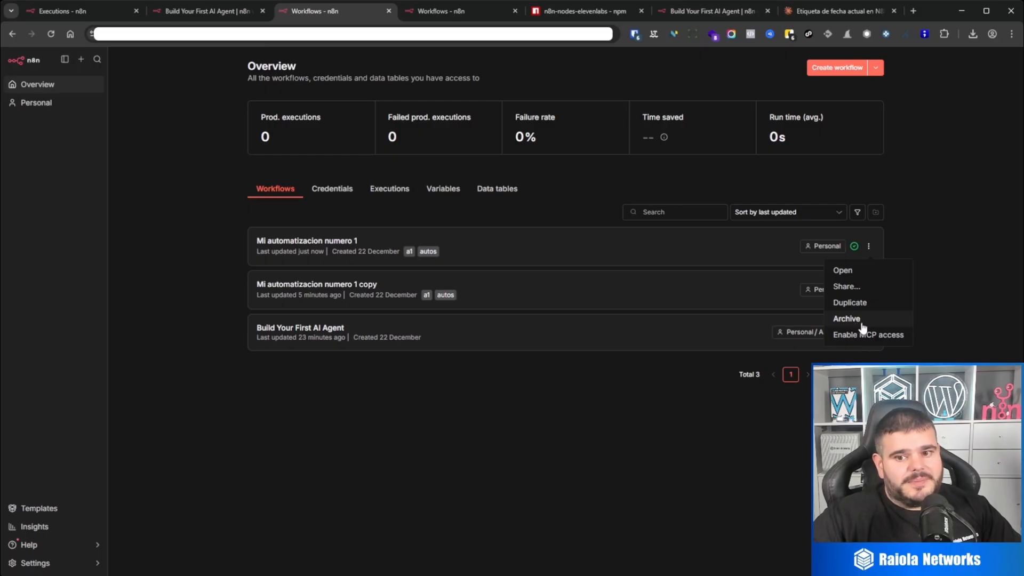
pyautogui.click(869, 290)
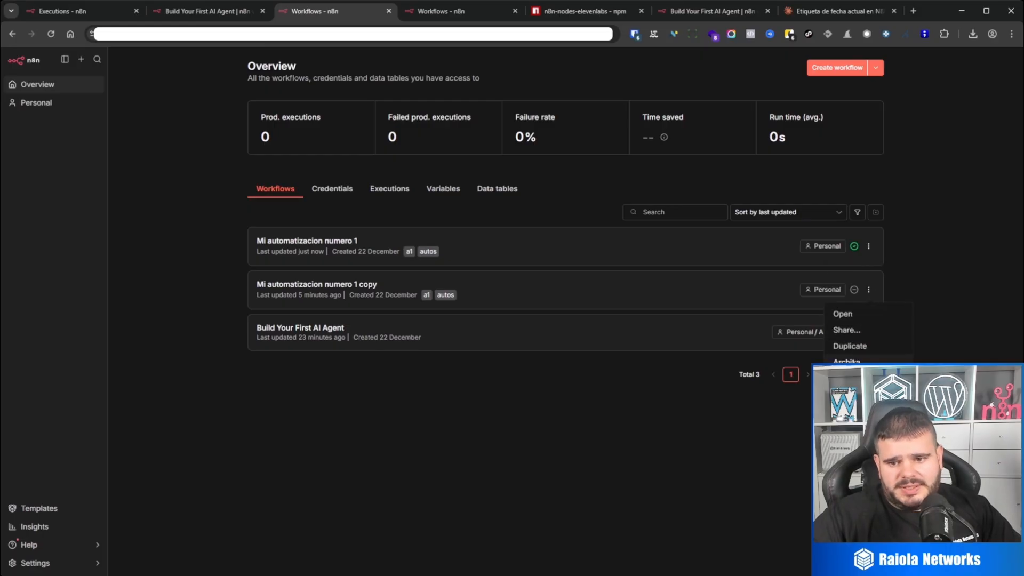
pyautogui.click(928, 249)
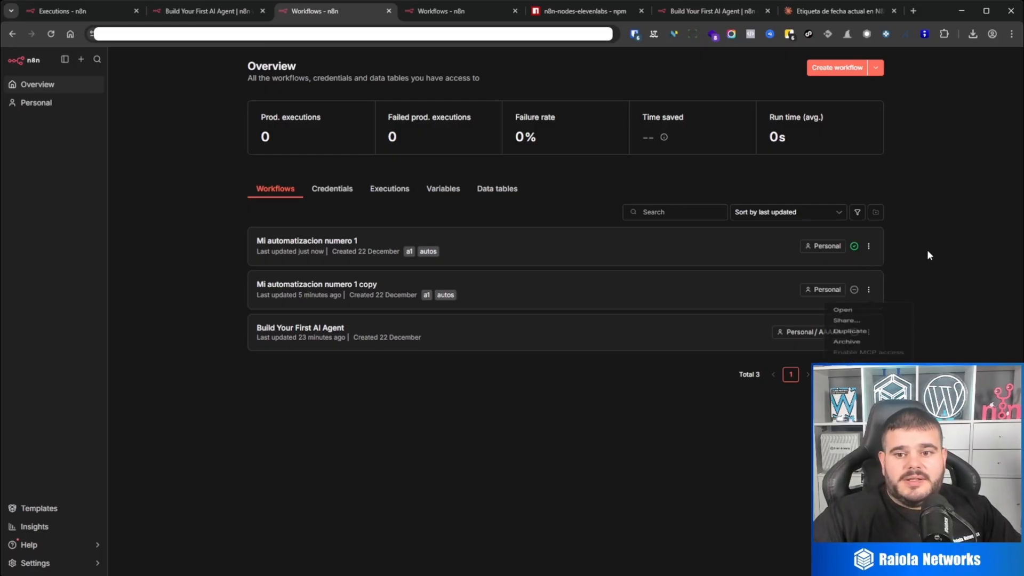
pyautogui.click(870, 290)
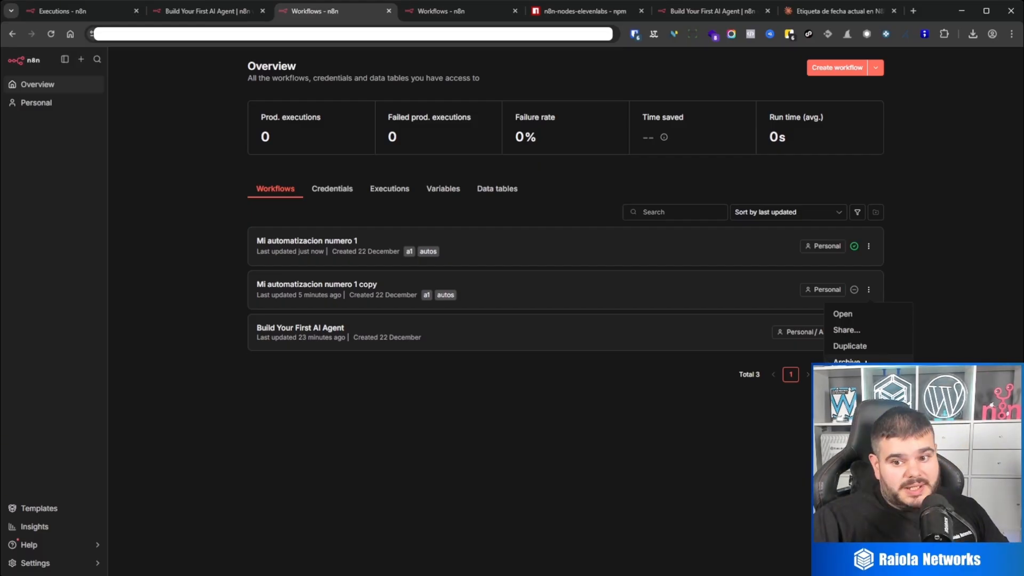
pyautogui.click(848, 361)
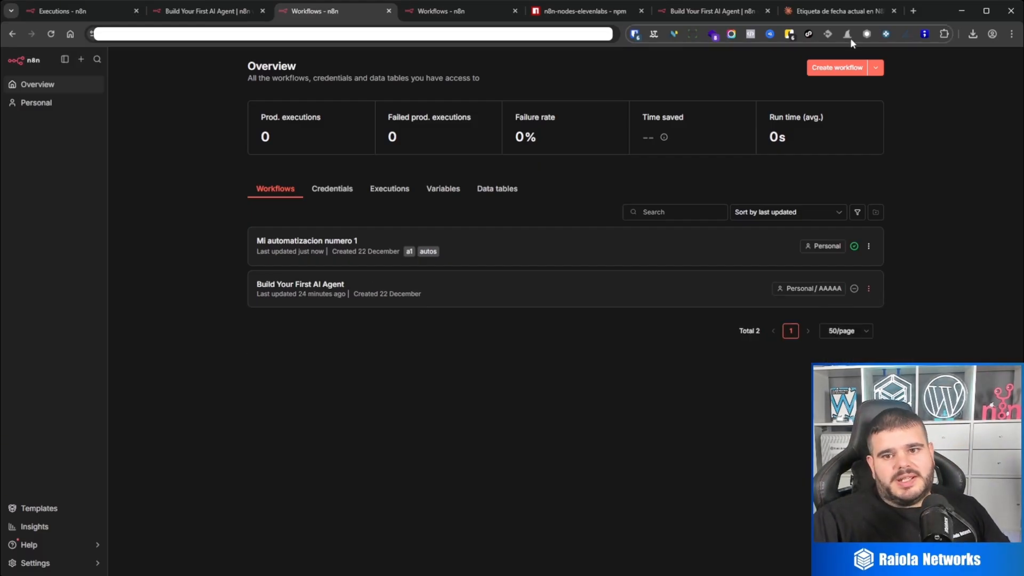
pyautogui.click(446, 11)
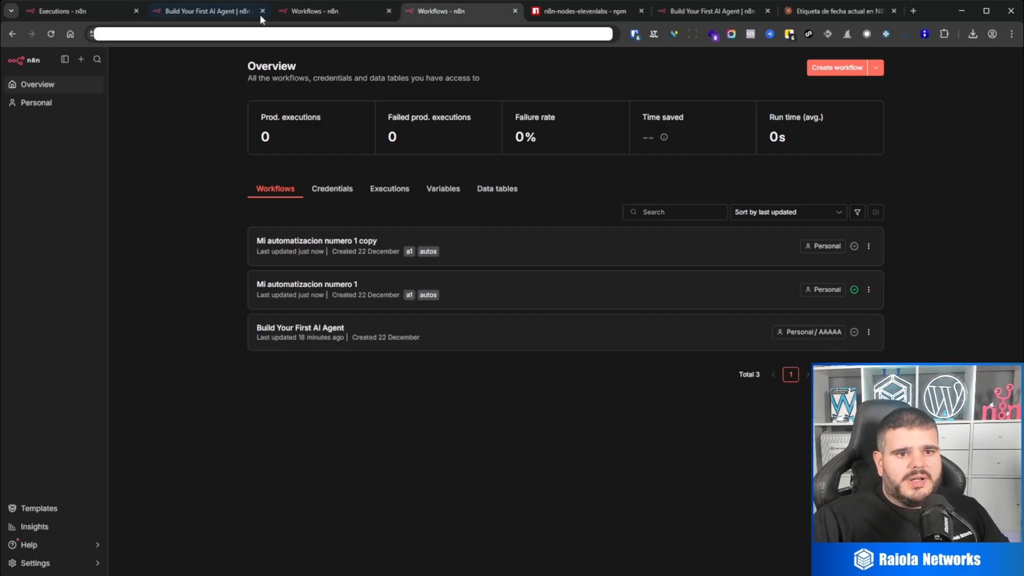
pyautogui.click(288, 11)
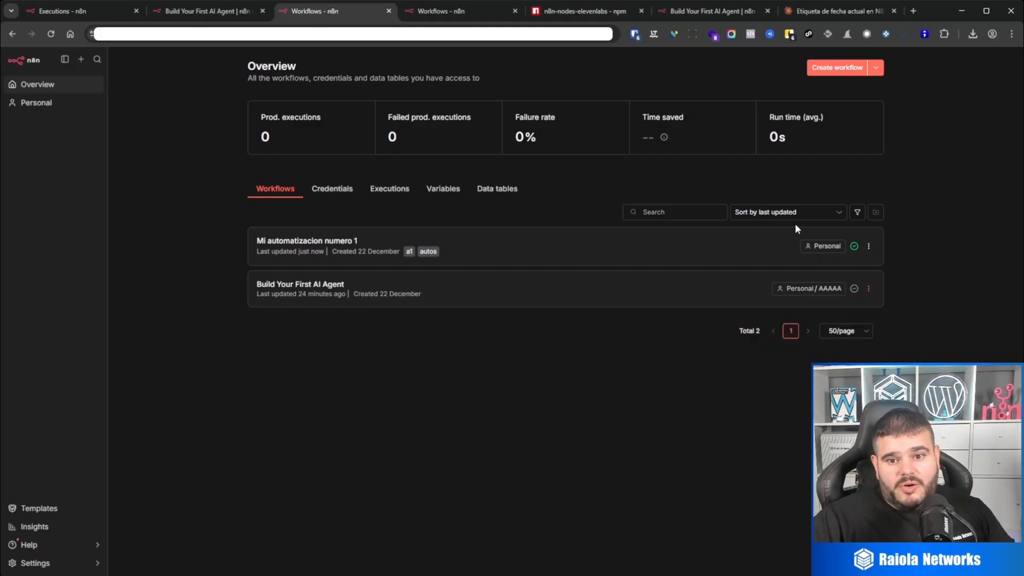
pyautogui.click(780, 220)
pyautogui.click(895, 195)
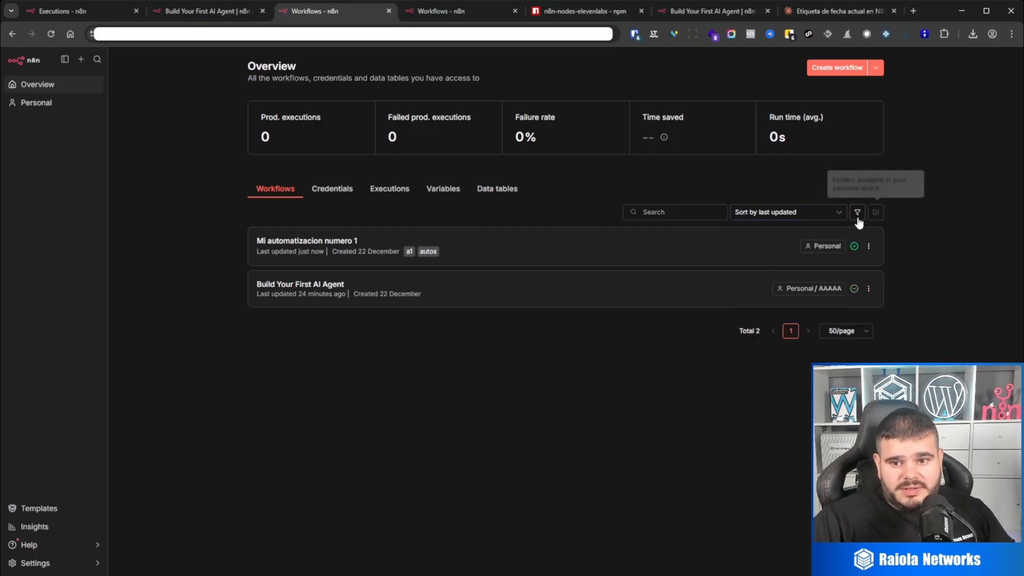
# Look through the tag and status filters, keep the status at All, and include archived workflows in the list.
pyautogui.click(858, 213)
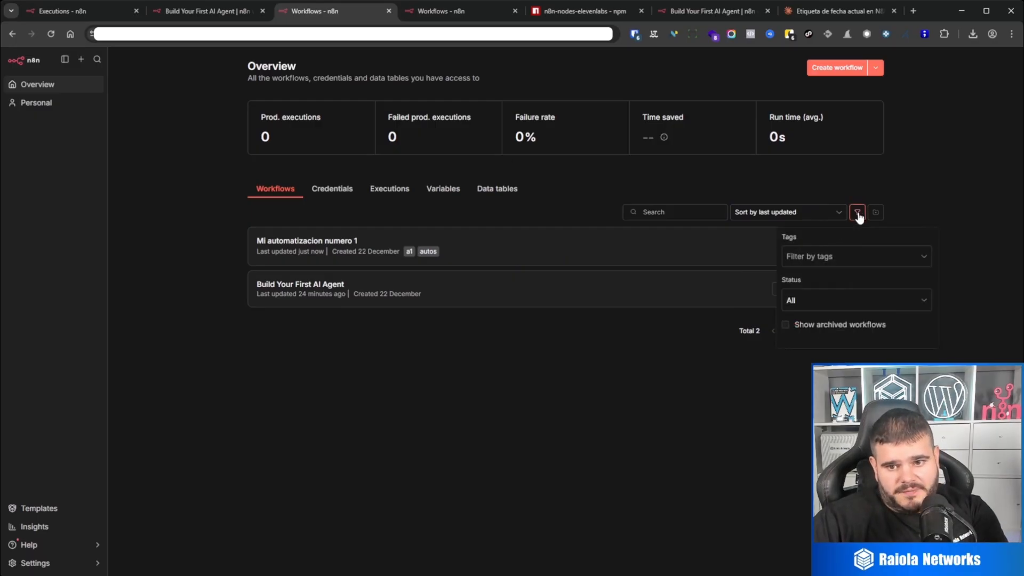
pyautogui.click(841, 256)
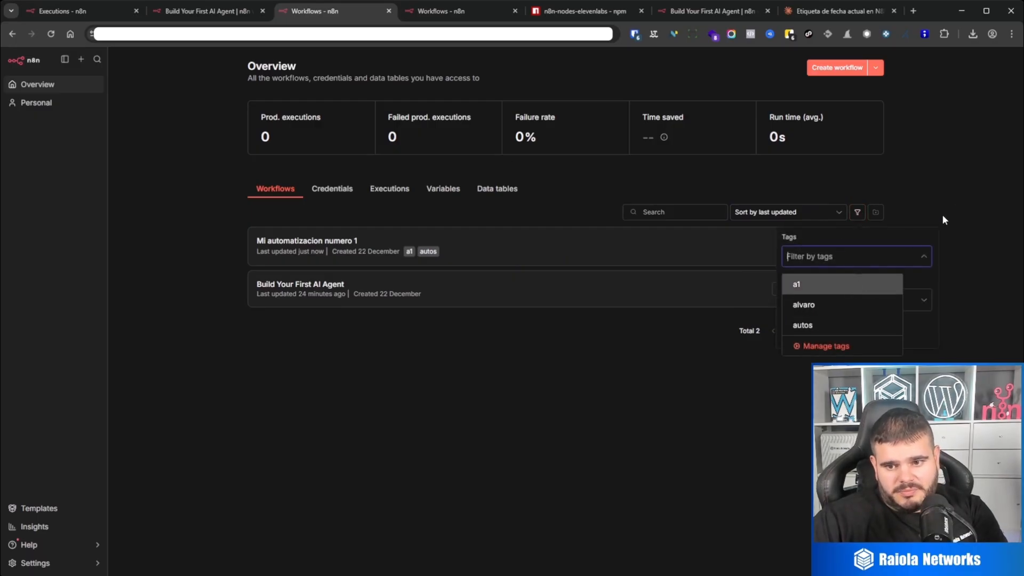
pyautogui.click(898, 238)
pyautogui.click(839, 300)
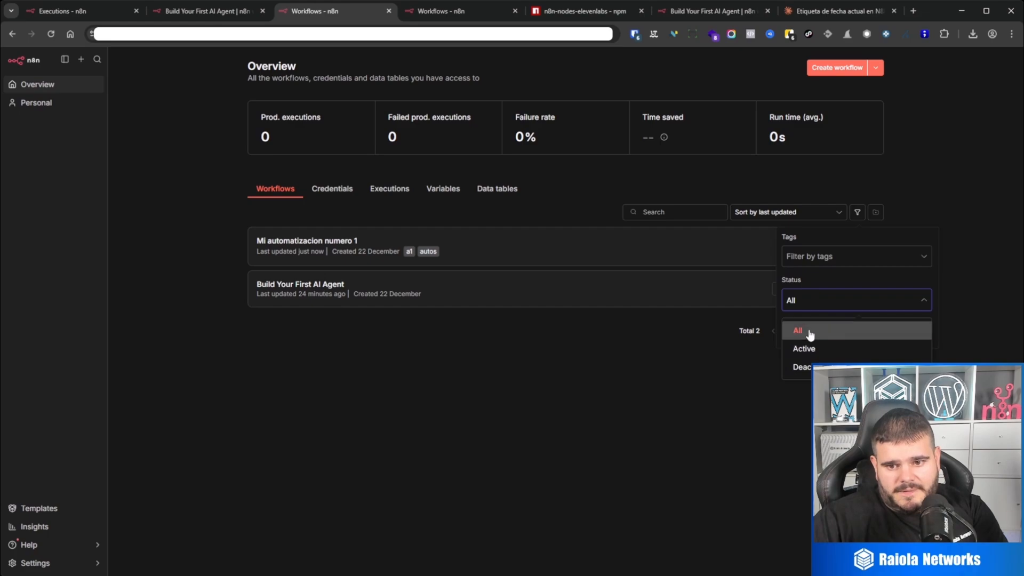
pyautogui.click(821, 331)
pyautogui.click(857, 213)
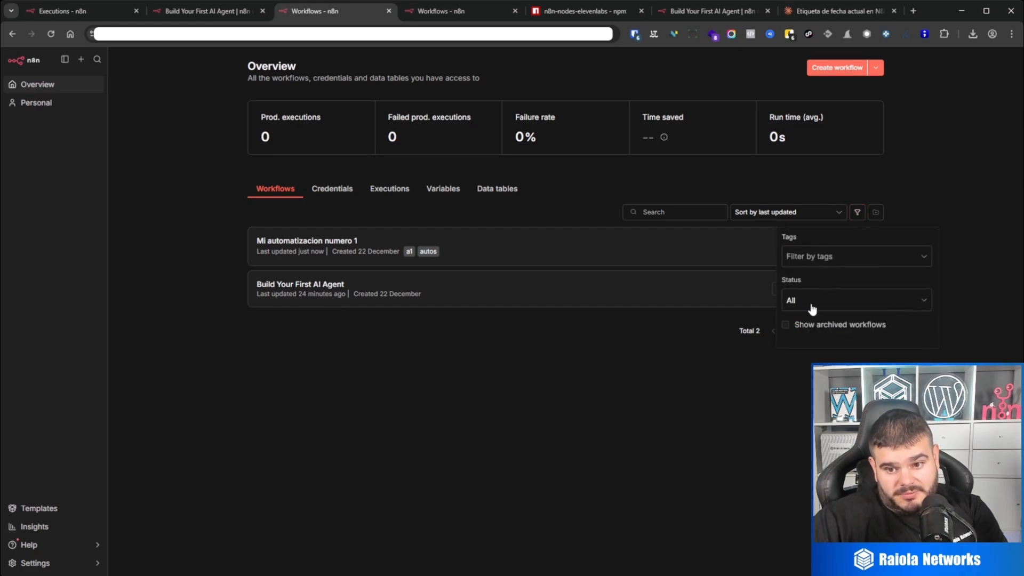
pyautogui.click(786, 326)
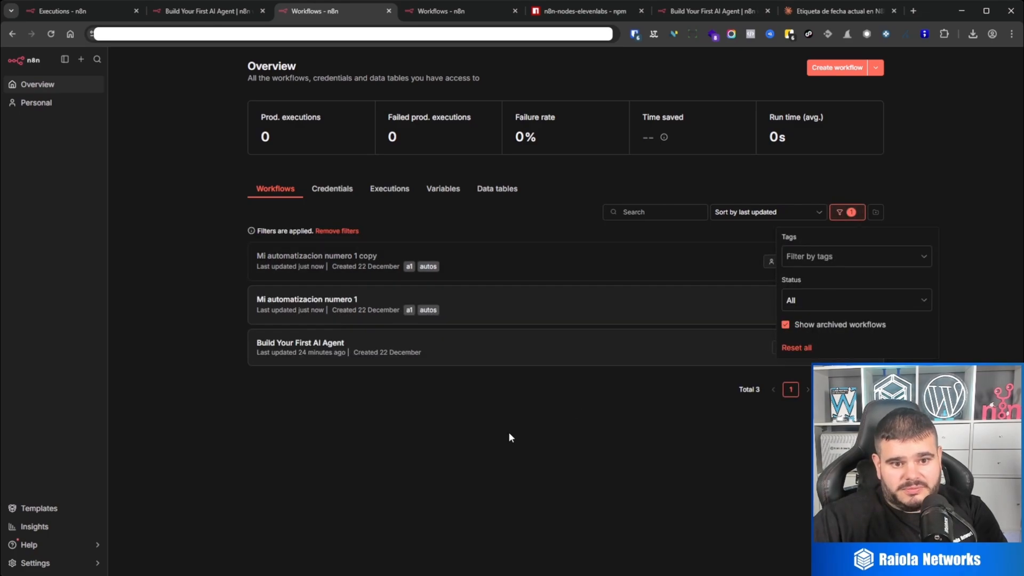
pyautogui.click(770, 235)
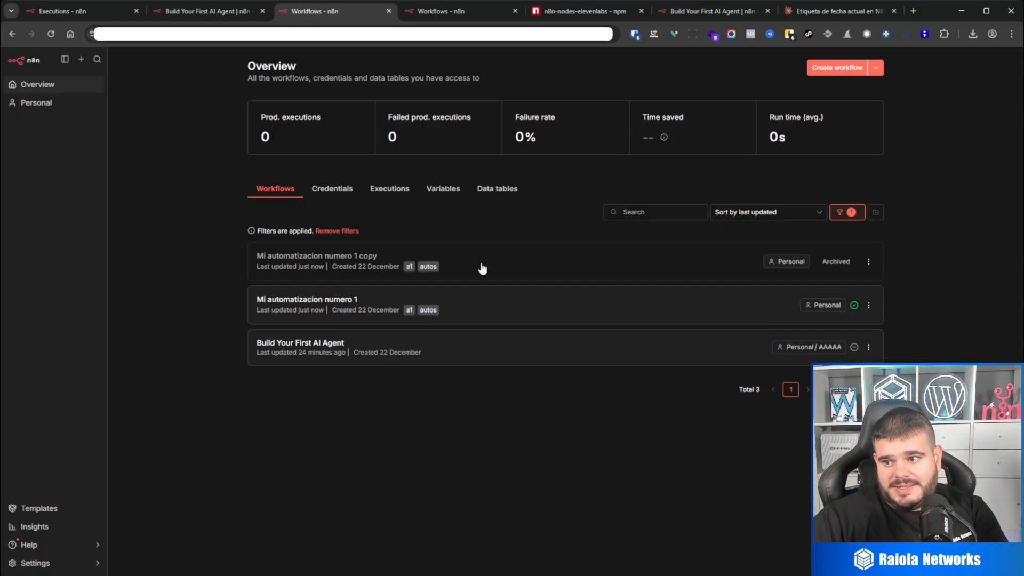
# Permanently delete the archived workflow "Mi automatizacion numero 1 copy" and confirm the deletion.
pyautogui.click(869, 263)
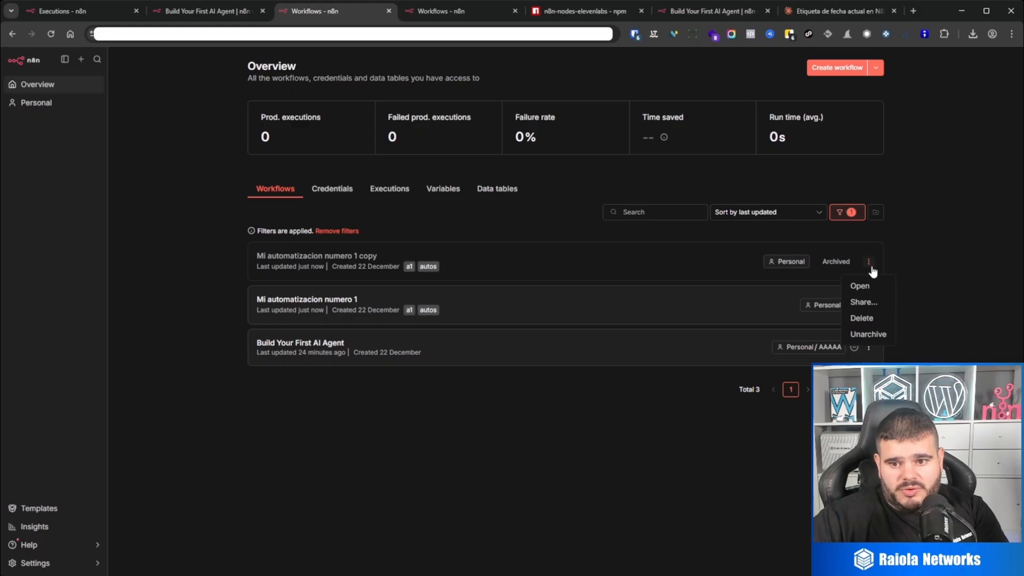
pyautogui.click(868, 319)
pyautogui.click(593, 339)
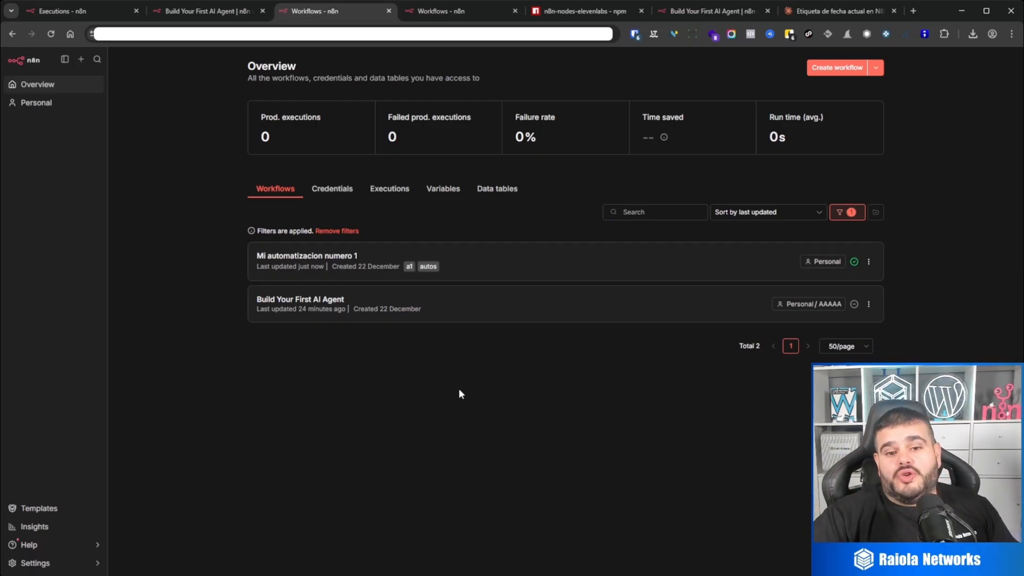
# Remove the applied workflow filters and turn the display of archived workflows back on.
pyautogui.click(344, 231)
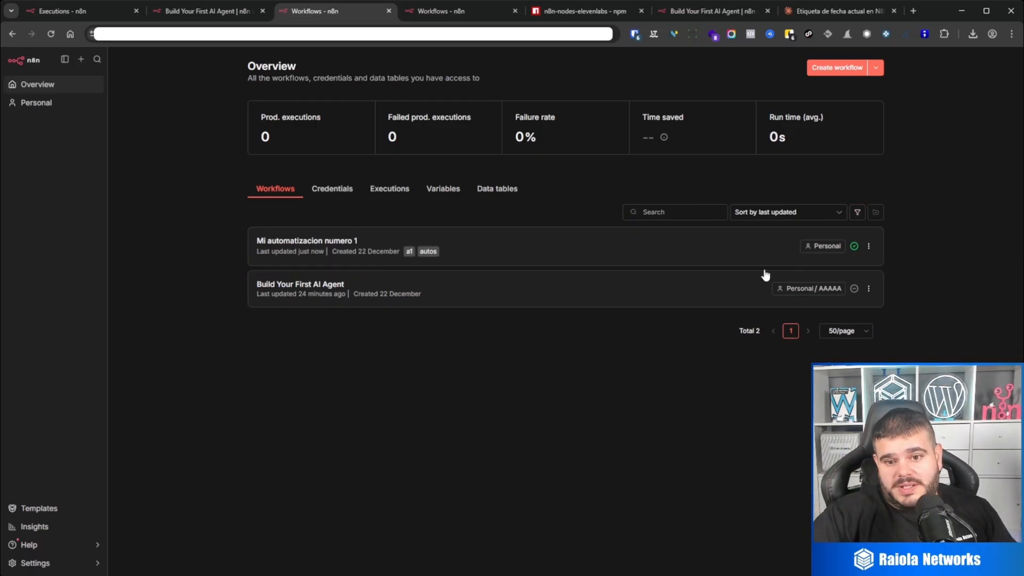
pyautogui.click(858, 212)
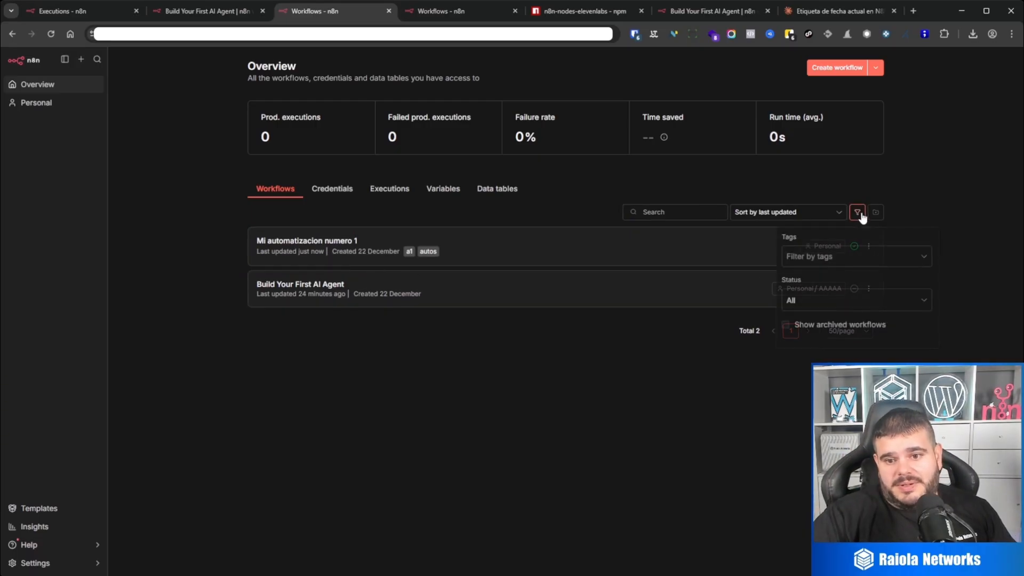
pyautogui.click(812, 330)
pyautogui.click(661, 382)
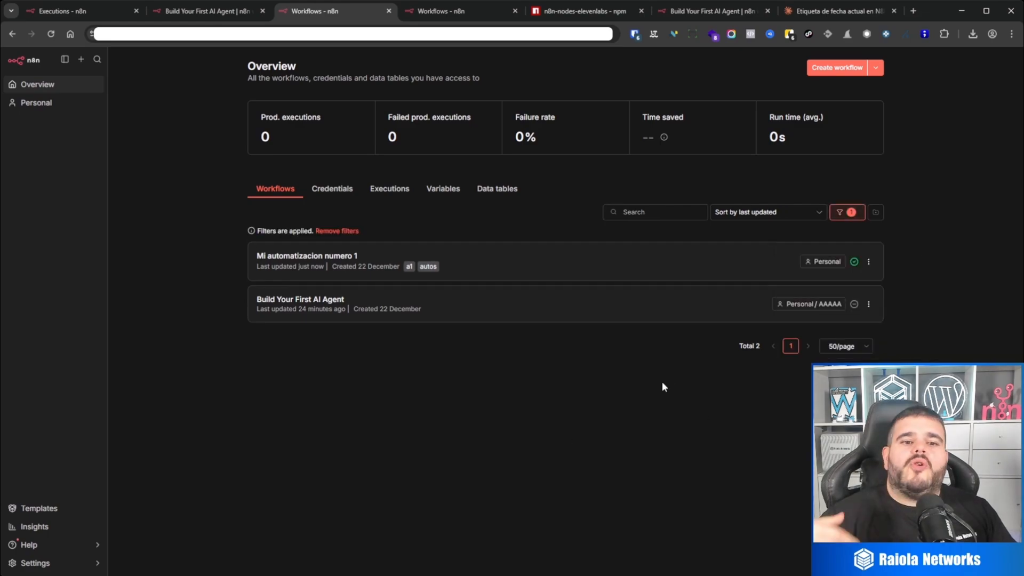